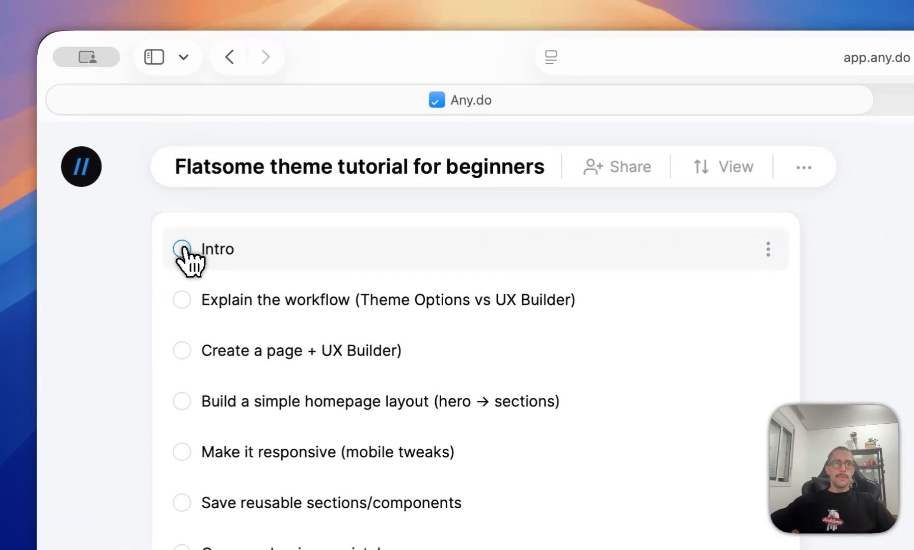
# Step: Mark the Intro task as completed in the Any.do list and switch to the WordPress dashboard
pyautogui.click(109, 140)
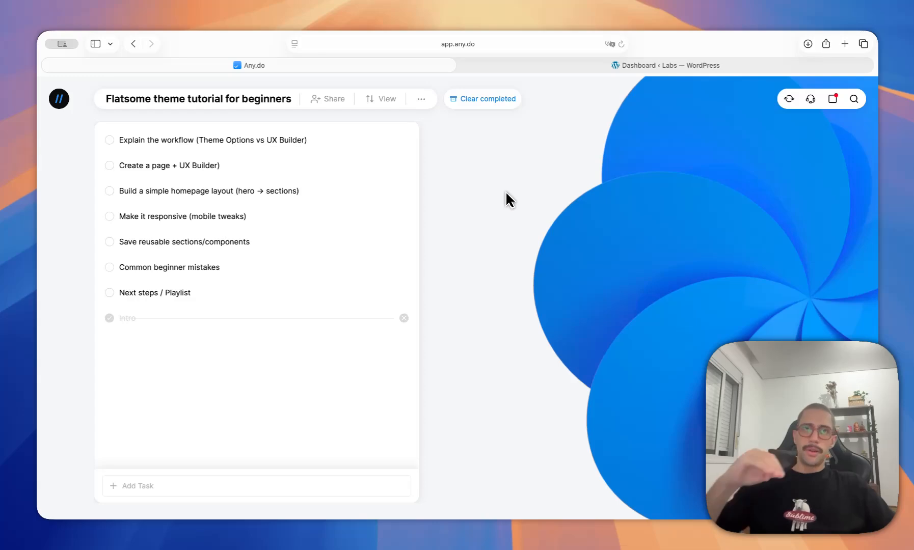
pyautogui.click(651, 66)
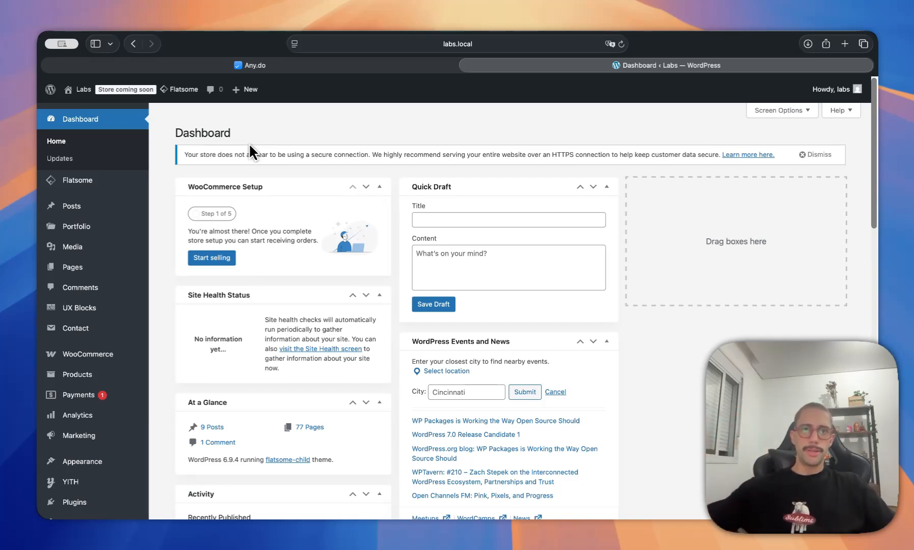
pyautogui.scroll(-1, 224, 219)
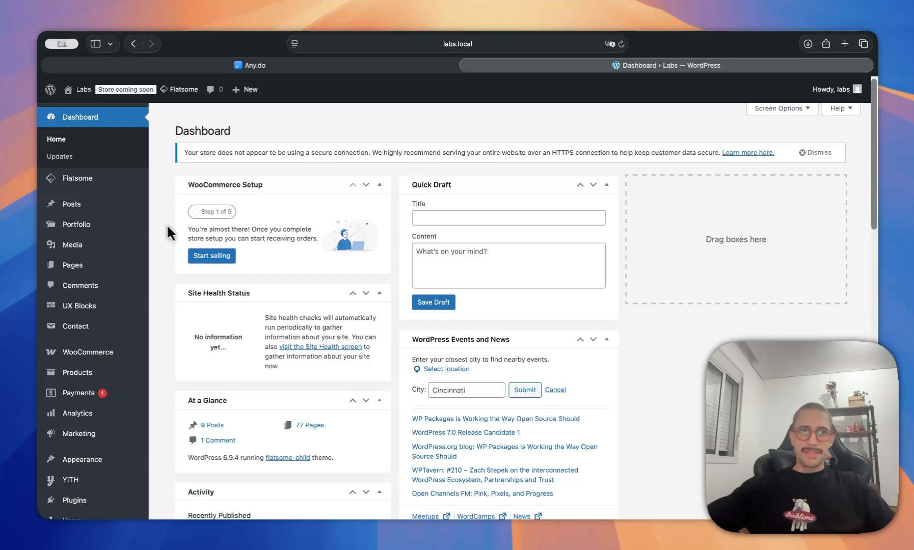
pyautogui.scroll(1, 168, 229)
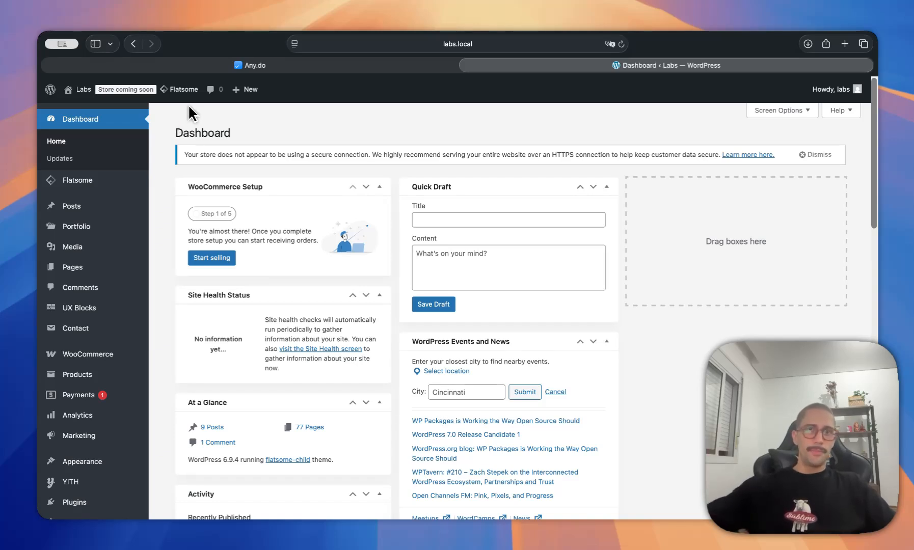
# Step: Open the Flatsome Theme Options from the WordPress dashboard
pyautogui.moveTo(180, 89)
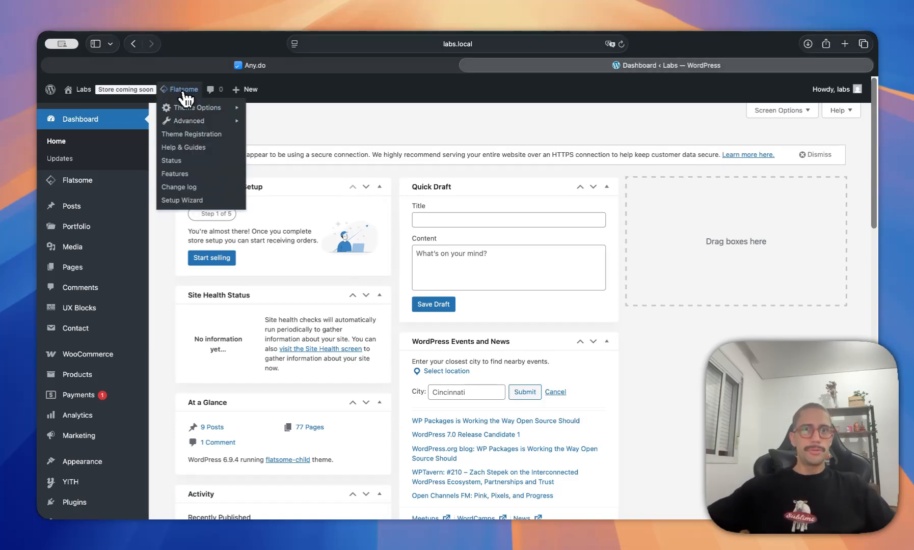
pyautogui.moveTo(184, 107)
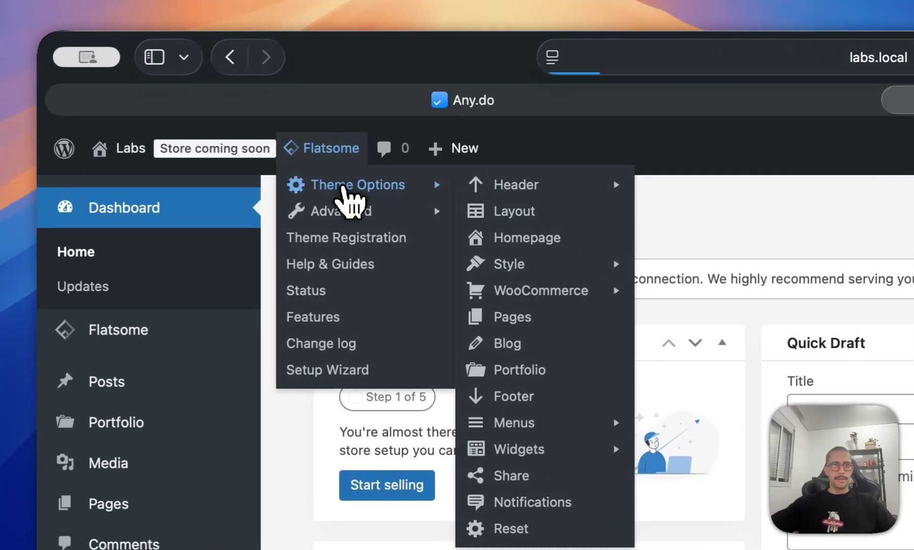
pyautogui.click(318, 174)
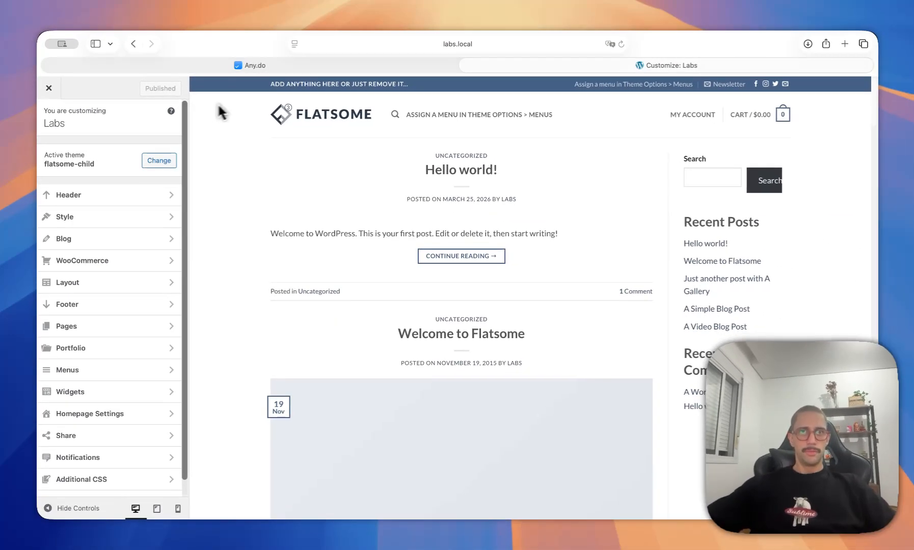
# Step: Check the tutorial task list in Any.do, return to the customizer and open the Typography settings of the Style section
pyautogui.click(250, 67)
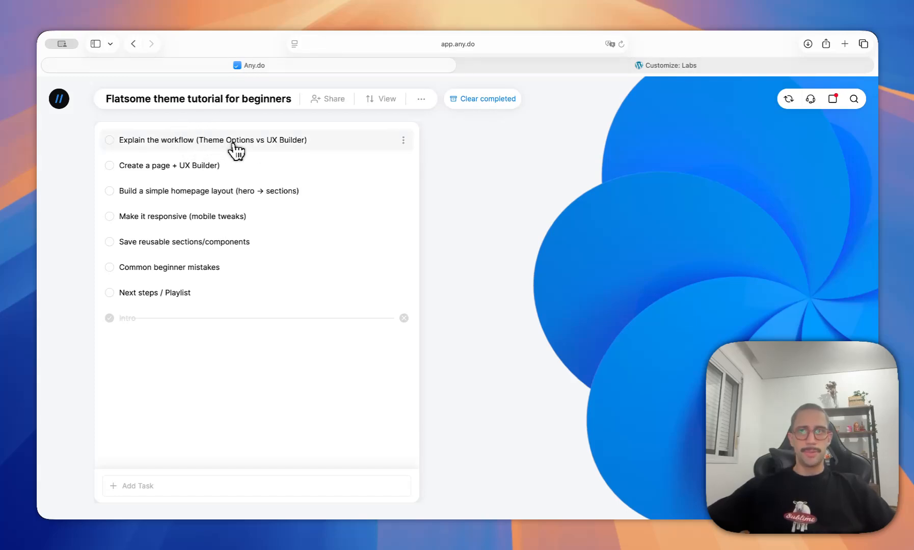
pyautogui.click(667, 66)
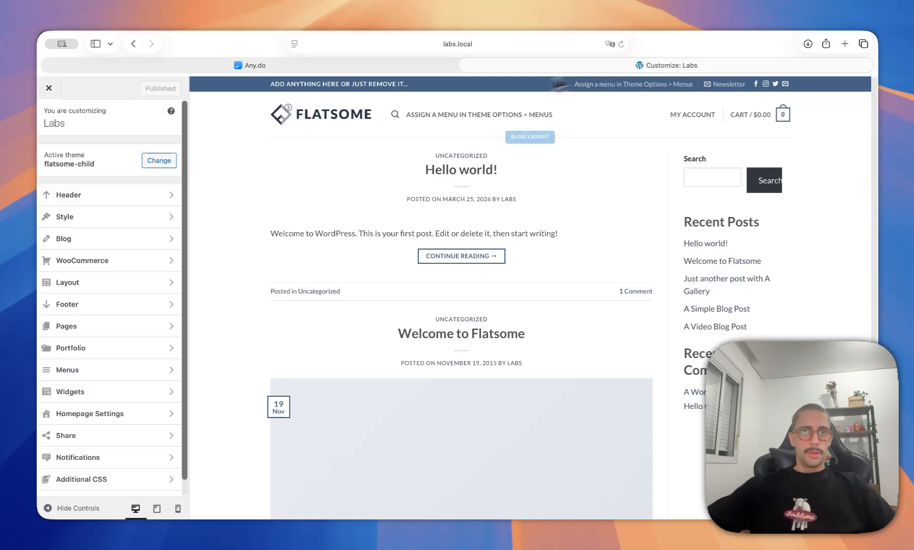
pyautogui.click(106, 222)
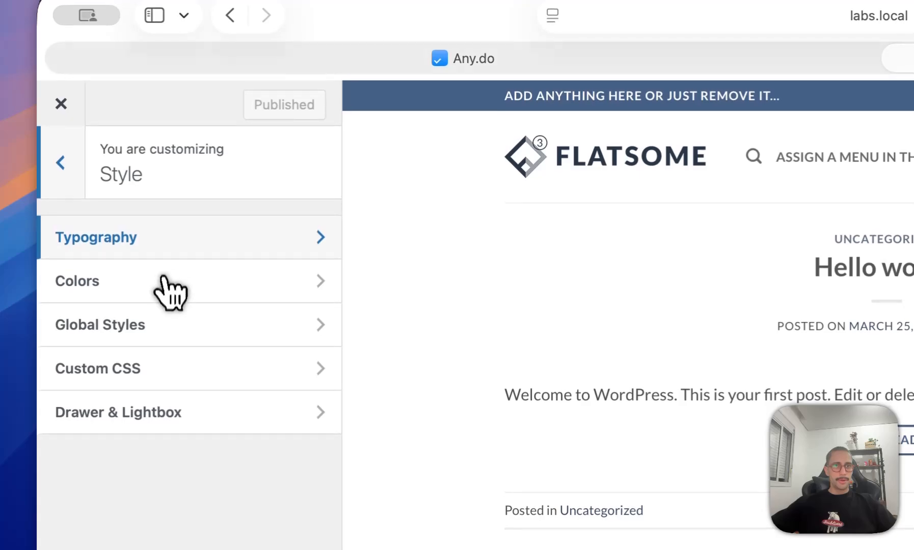
pyautogui.click(171, 247)
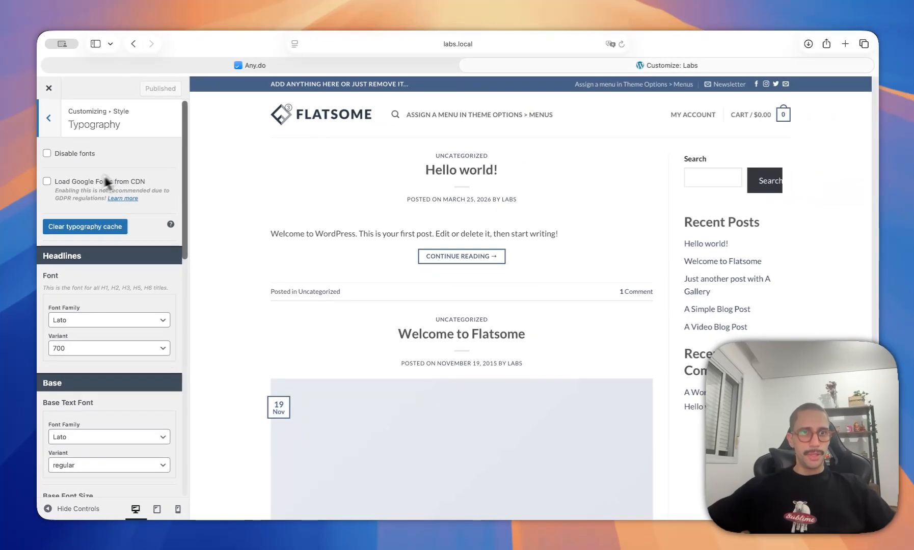
# Step: Set the headlines font family to Inter and open the "Hello world!" post in the preview
pyautogui.scroll(-3, 105, 181)
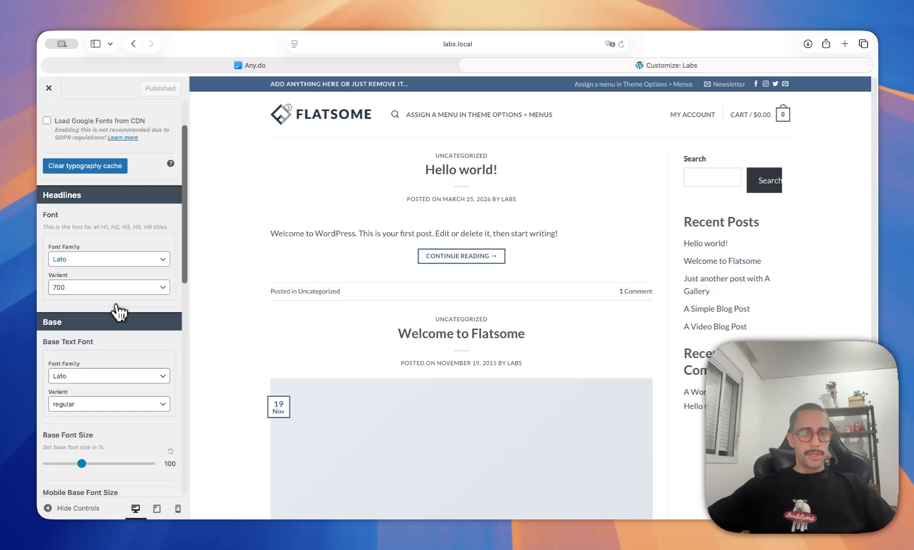
pyautogui.click(95, 260)
pyautogui.write('inter')
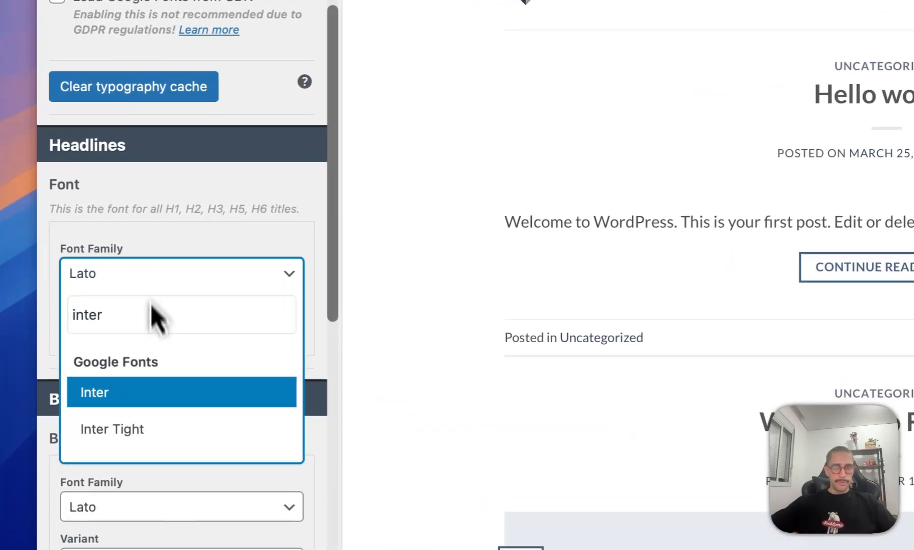
pyautogui.click(135, 392)
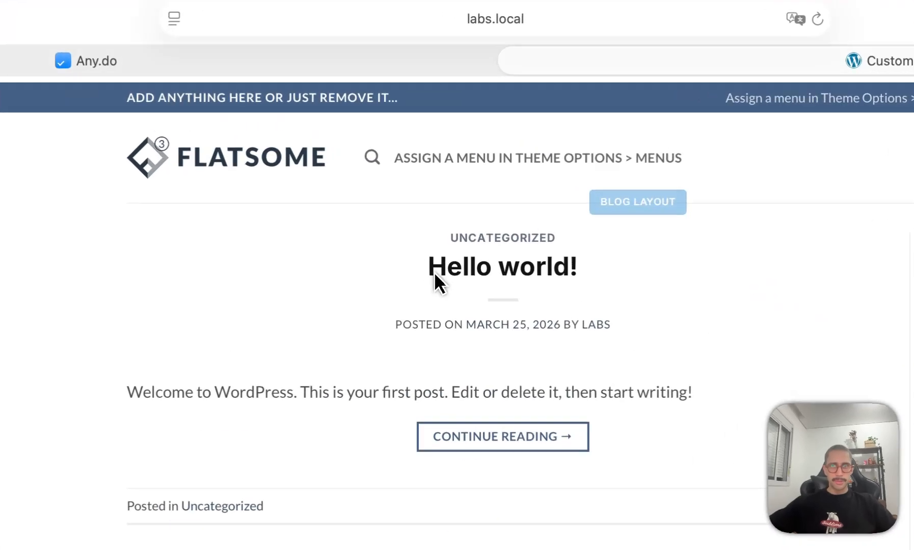
pyautogui.click(546, 291)
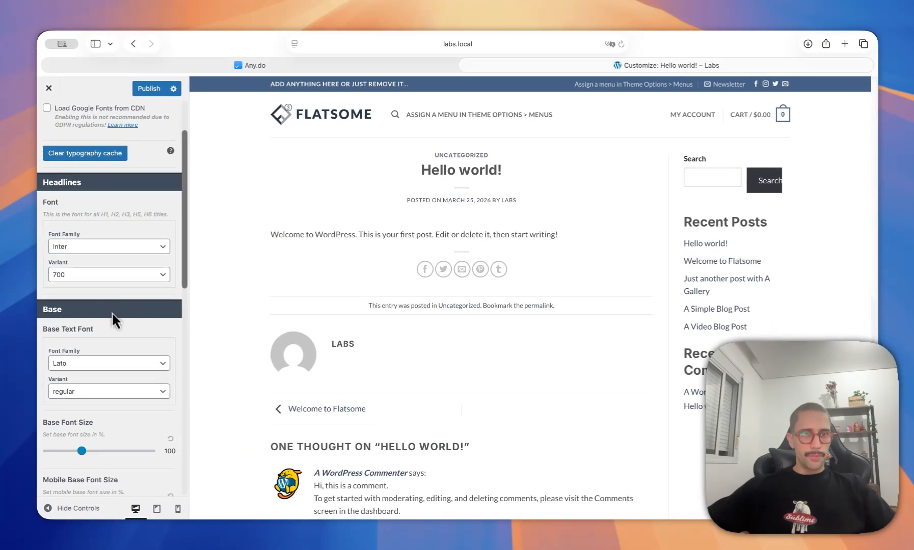
# Step: Try the 500 variant for the headlines font and set the variant back to 700
pyautogui.click(101, 275)
pyautogui.scroll(1, 92, 329)
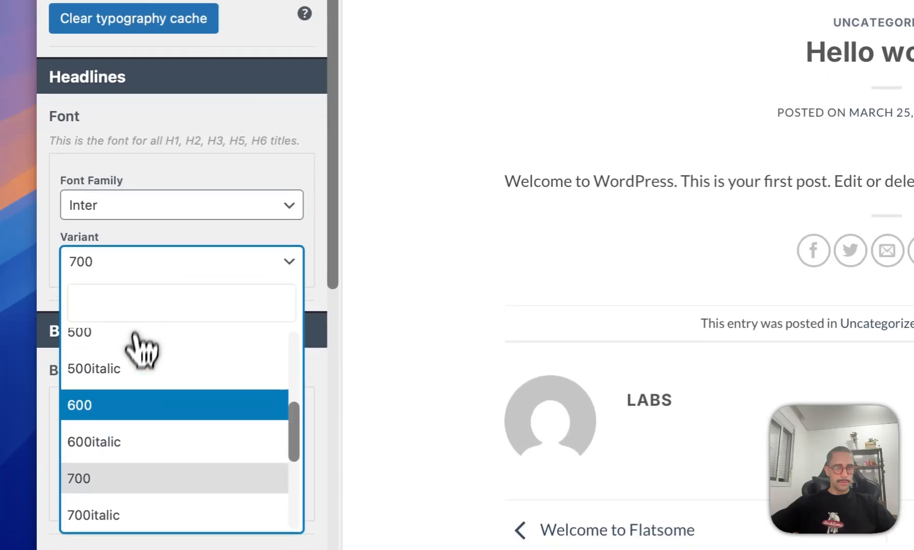
pyautogui.click(134, 337)
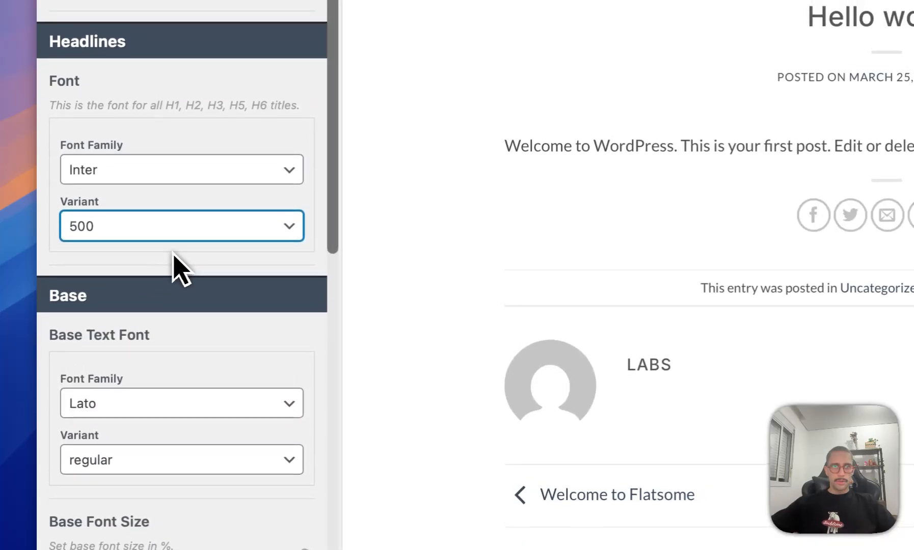
pyautogui.click(173, 235)
pyautogui.press('Down')
pyautogui.press('Down')
pyautogui.press('Down')
pyautogui.press('Down')
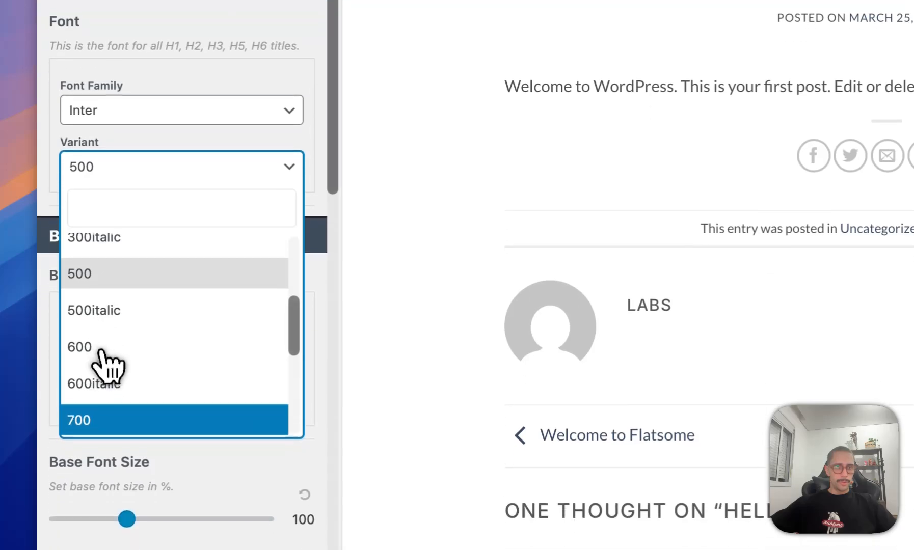
pyautogui.click(116, 423)
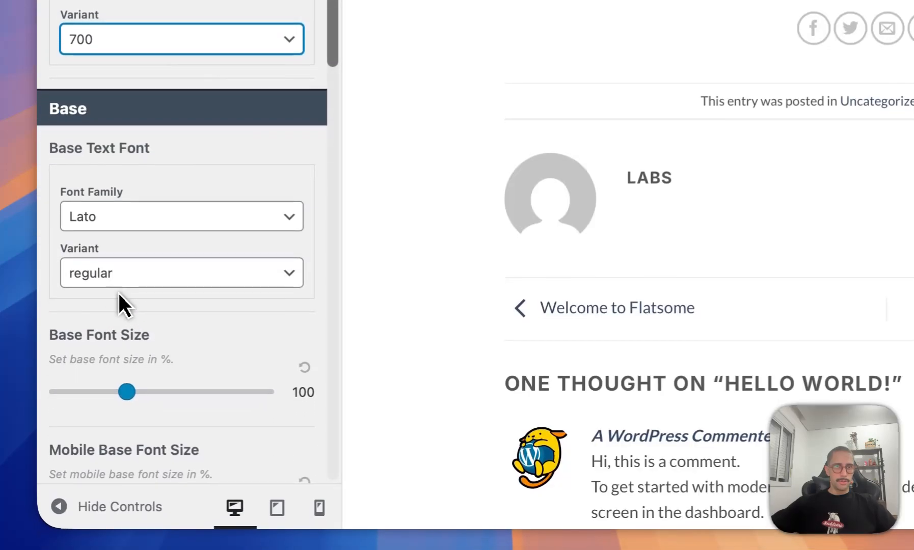
# Step: Browse the base text font families, searching for "sp", "sans" and "open"
pyautogui.scroll(-3, 214, 97)
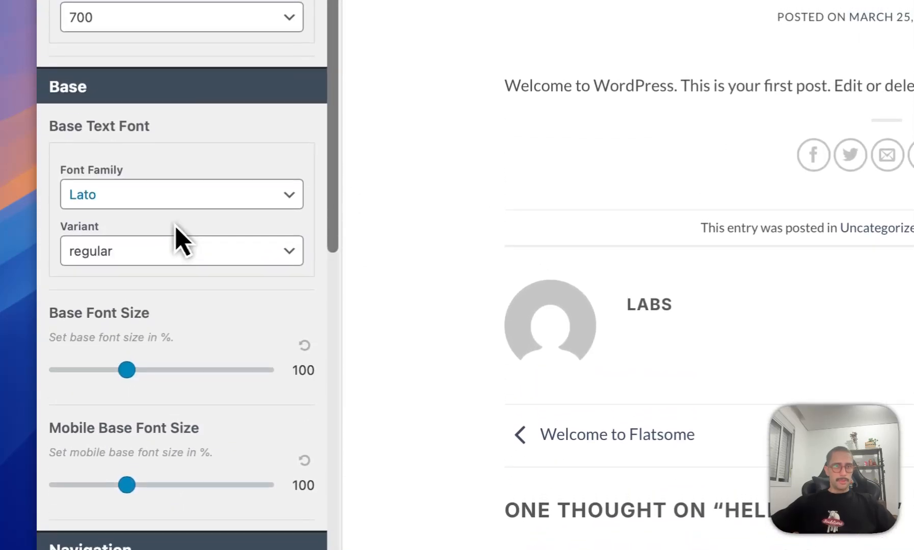
pyautogui.click(120, 195)
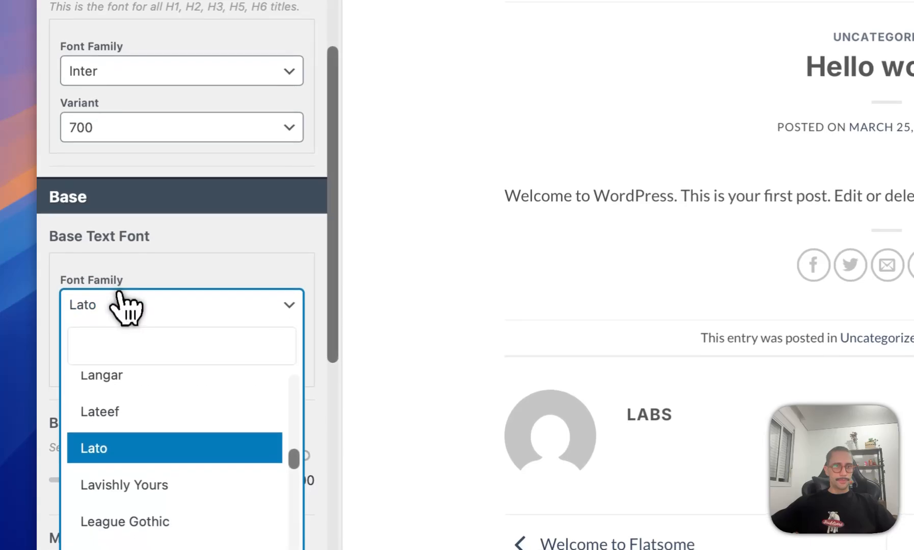
pyautogui.scroll(-5, 153, 407)
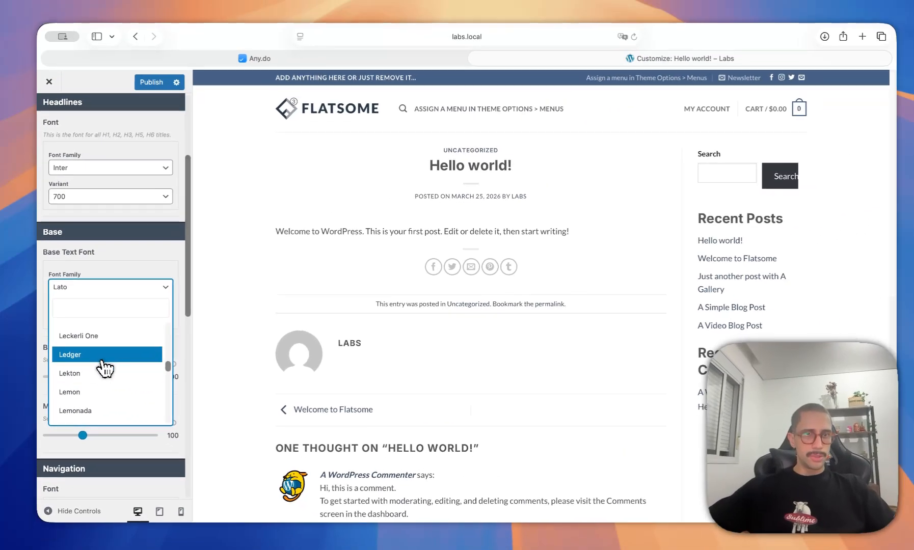
pyautogui.scroll(-3, 104, 367)
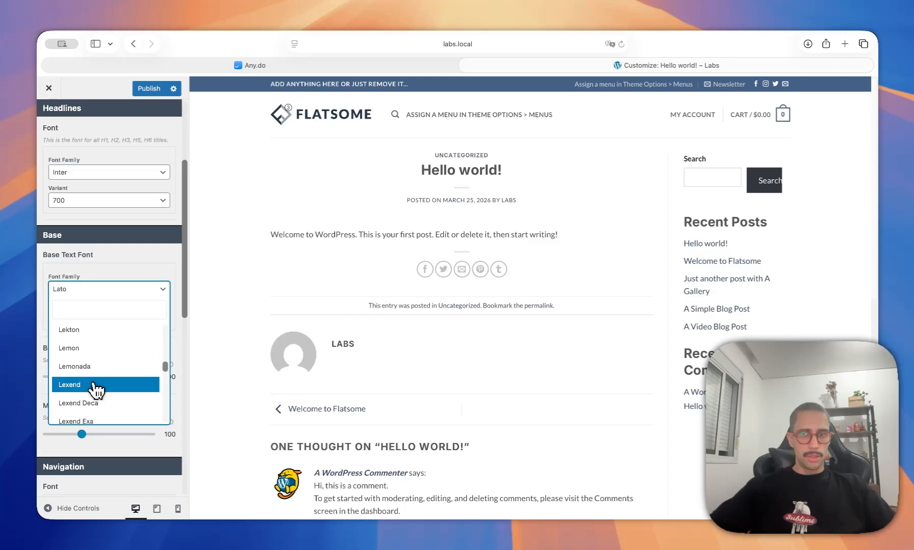
pyautogui.write('sp')
pyautogui.press('BackSpace')
pyautogui.press('BackSpace')
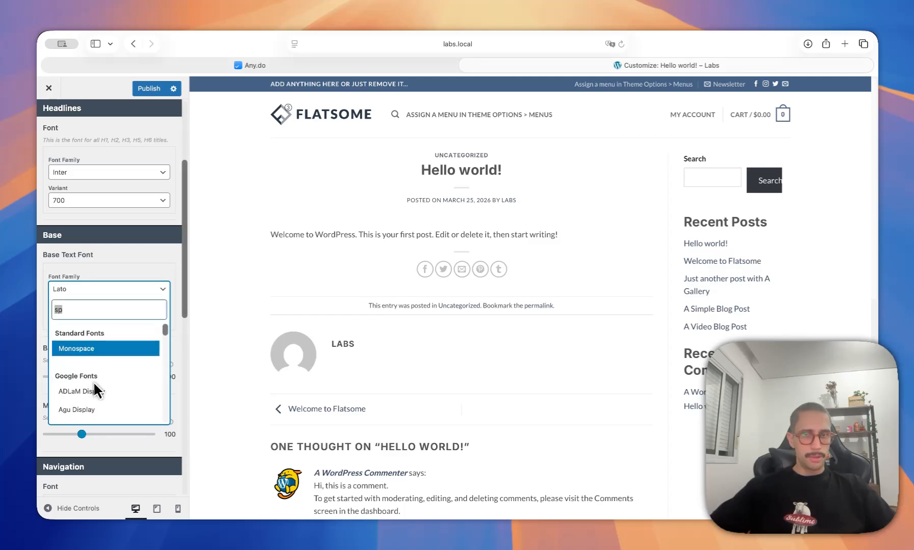
pyautogui.write('sans')
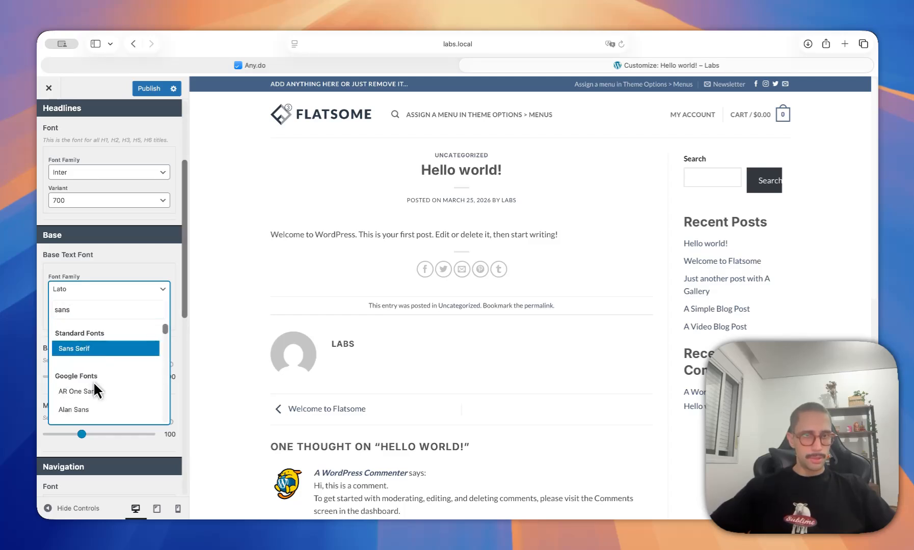
pyautogui.press('BackSpace')
pyautogui.press('BackSpace')
pyautogui.press('BackSpace')
pyautogui.press('BackSpace')
pyautogui.write('open')
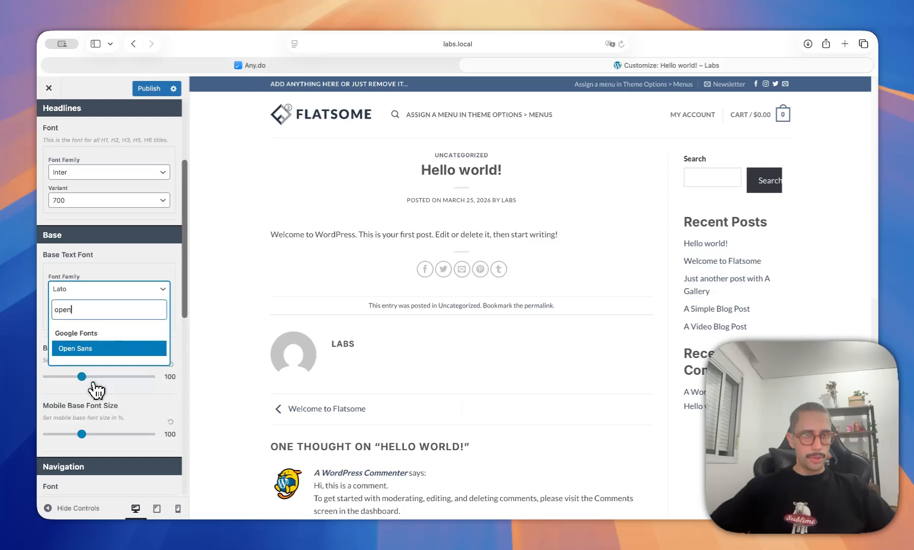
# Step: Set the base text font family to Roboto
pyautogui.press('BackSpace')
pyautogui.press('BackSpace')
pyautogui.press('BackSpace')
pyautogui.press('BackSpace')
pyautogui.write('robo')
pyautogui.press('Up')
pyautogui.press('Up')
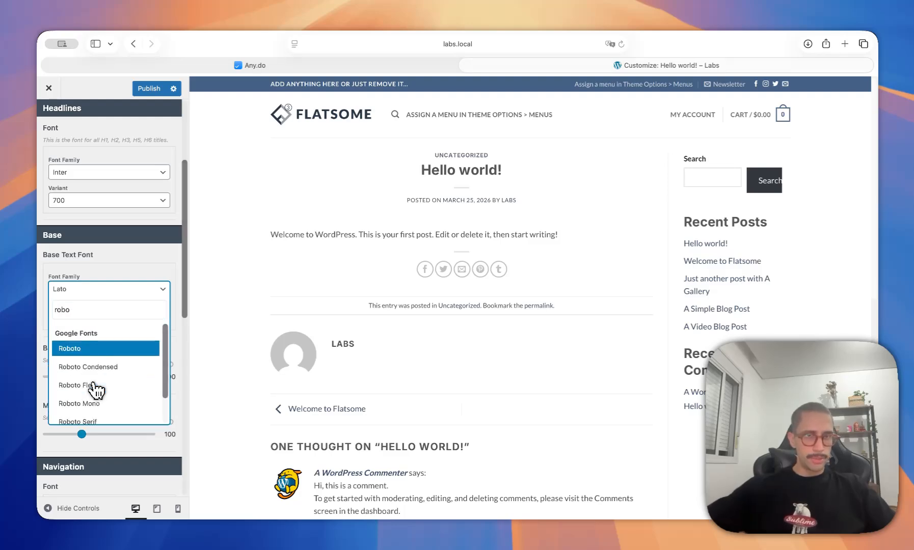
pyautogui.press('Return')
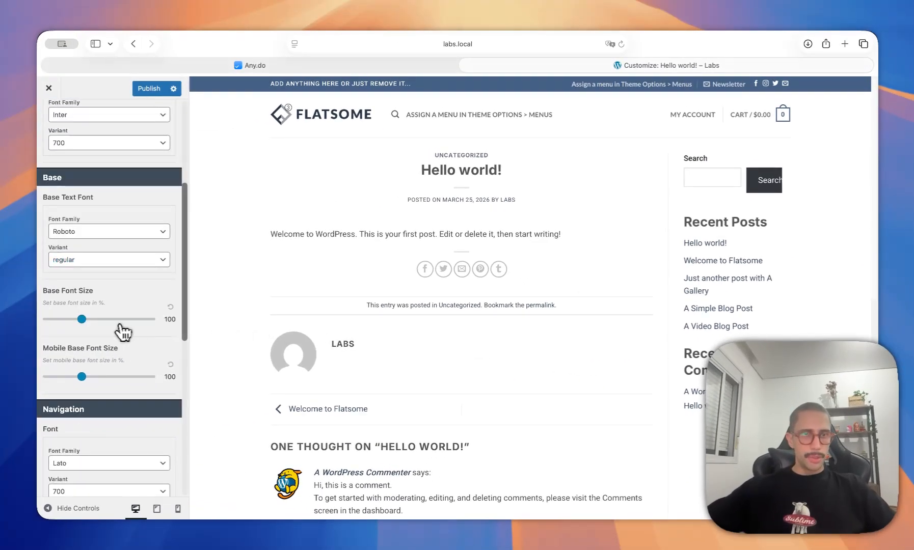
# Step: Try base font sizes of 110 and 99 percent and reset the base font size to its default
pyautogui.moveTo(84, 321); pyautogui.dragTo(90, 321)
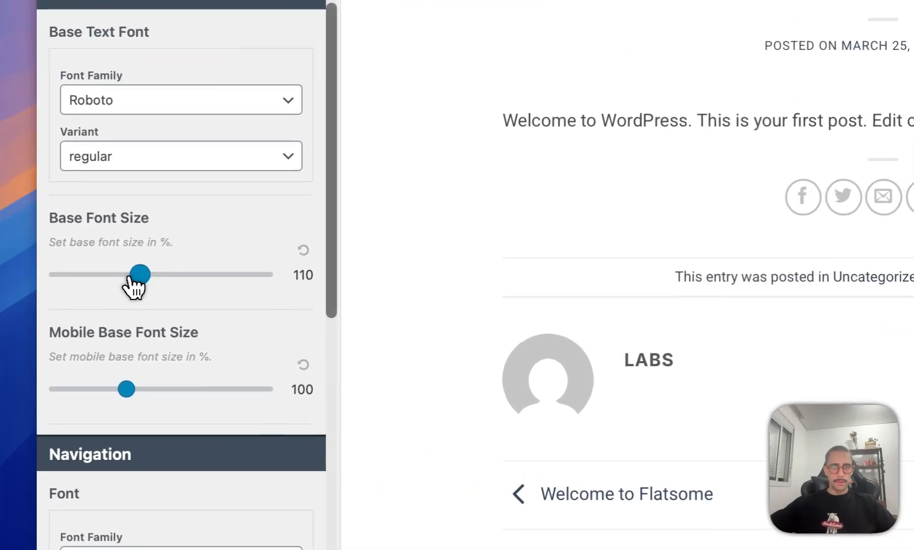
pyautogui.moveTo(145, 284); pyautogui.dragTo(123, 285)
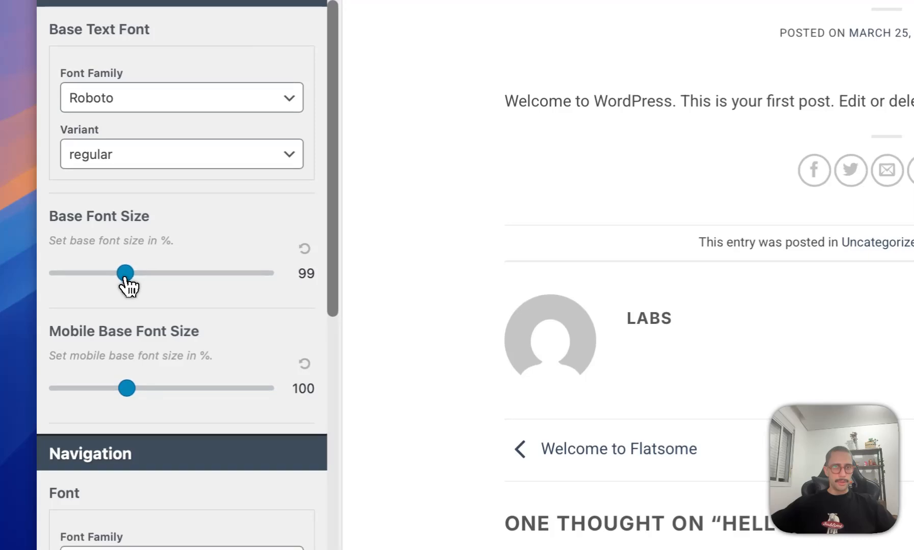
pyautogui.click(303, 247)
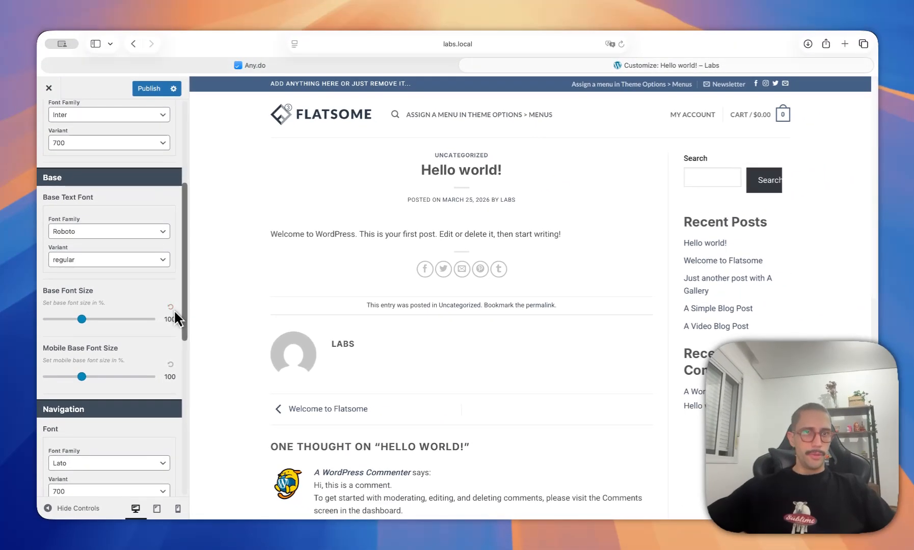
# Step: Search the navigation font families for "inter" and set the navigation font to Inter
pyautogui.scroll(-3, 175, 313)
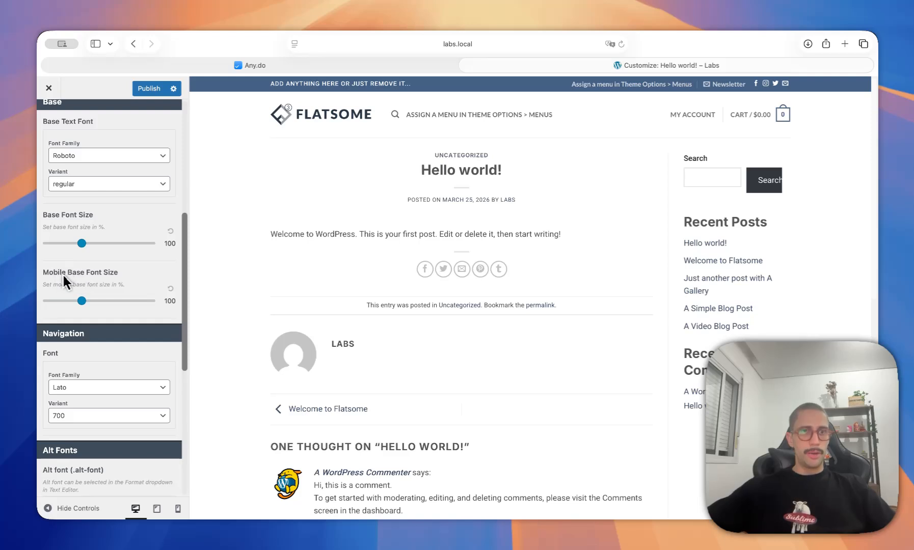
pyautogui.scroll(-2, 102, 278)
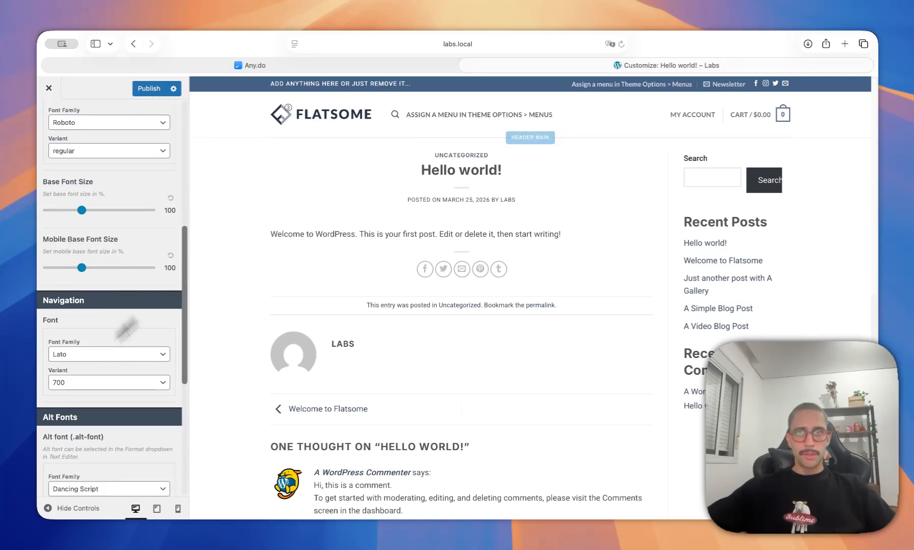
pyautogui.click(85, 355)
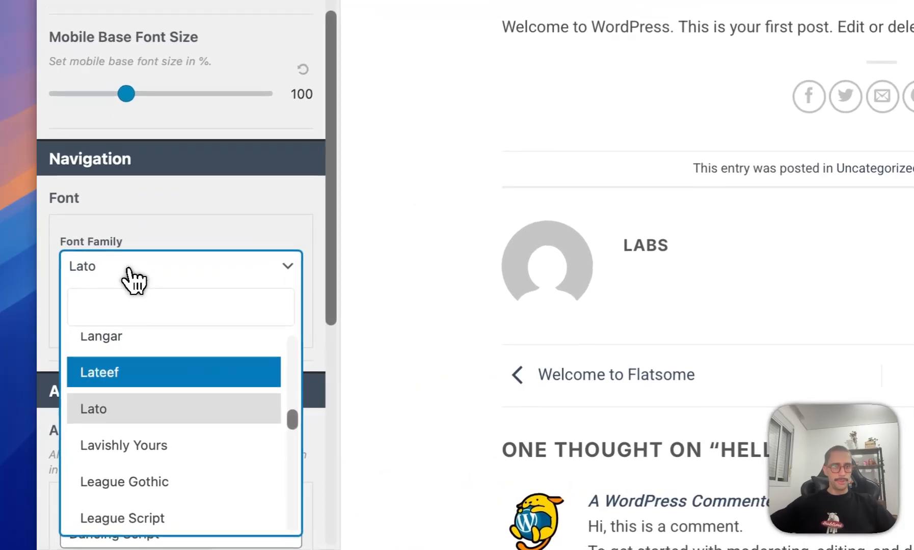
pyautogui.scroll(8, 193, 407)
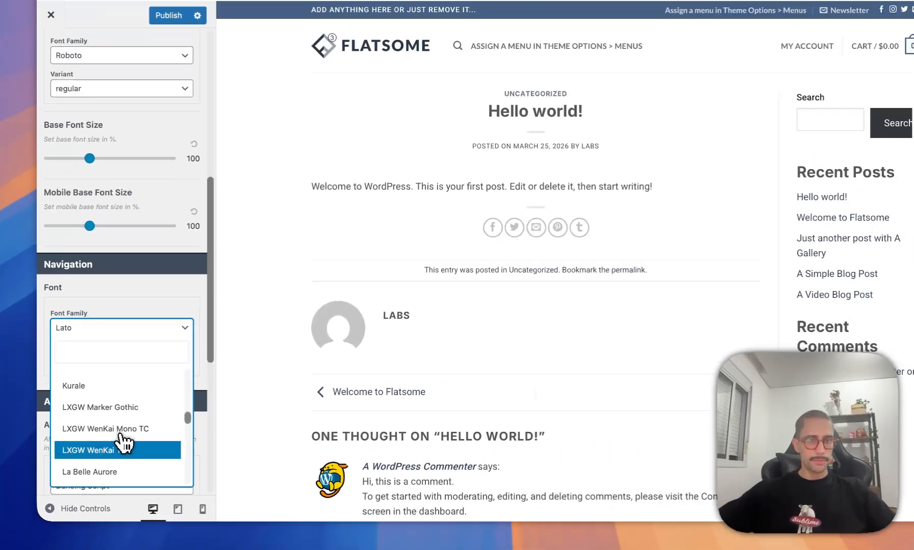
pyautogui.scroll(3, 109, 446)
pyautogui.scroll(5, 105, 433)
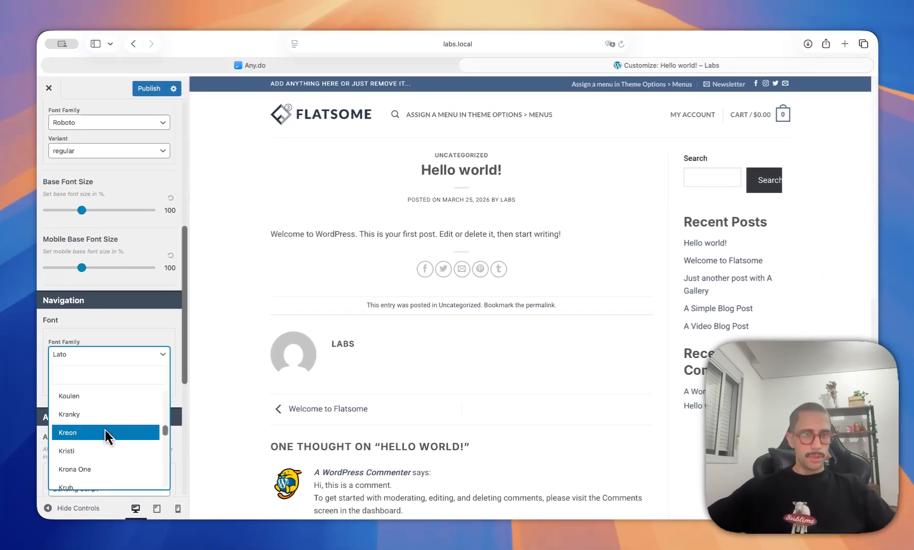
pyautogui.scroll(4, 105, 428)
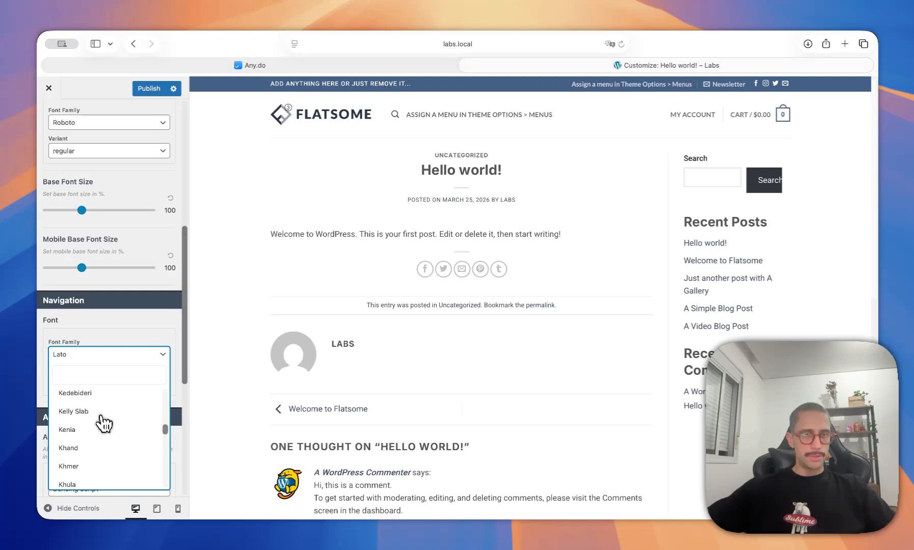
pyautogui.click(107, 375)
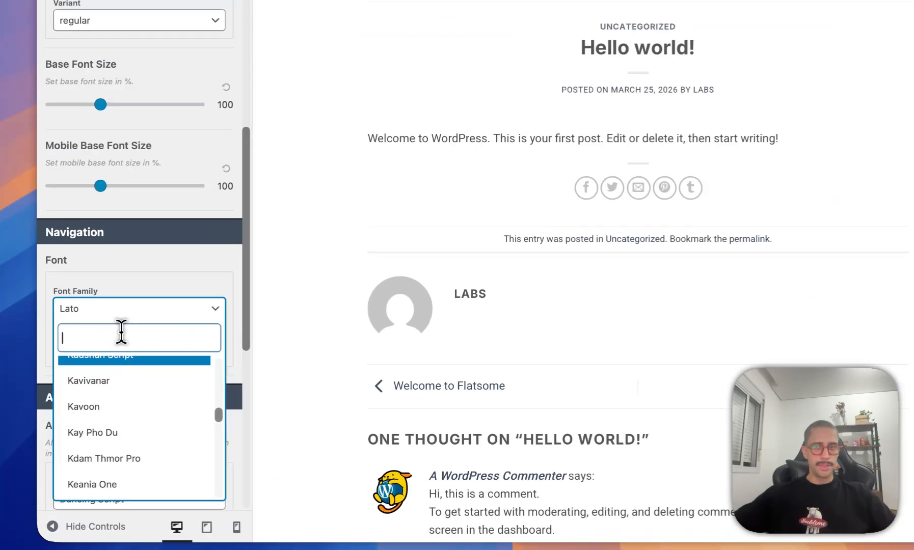
pyautogui.write('inter')
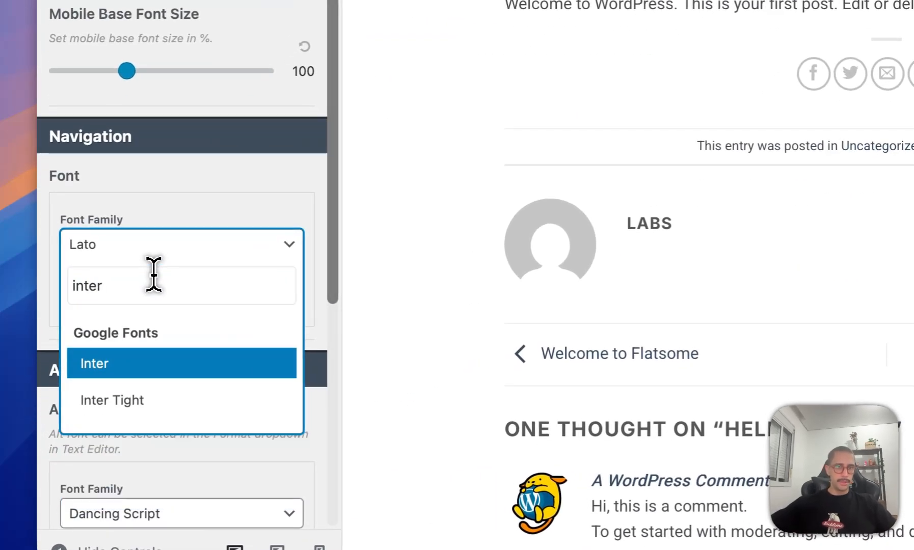
pyautogui.press('Return')
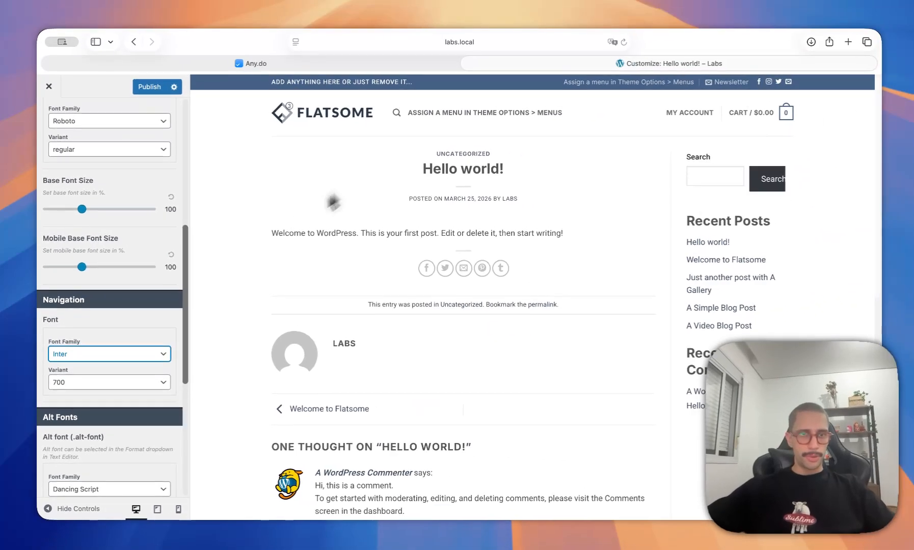
# Step: Search the font families for "lexend" and set the alt font (.alt-font) to Lexend
pyautogui.scroll(-5, 164, 257)
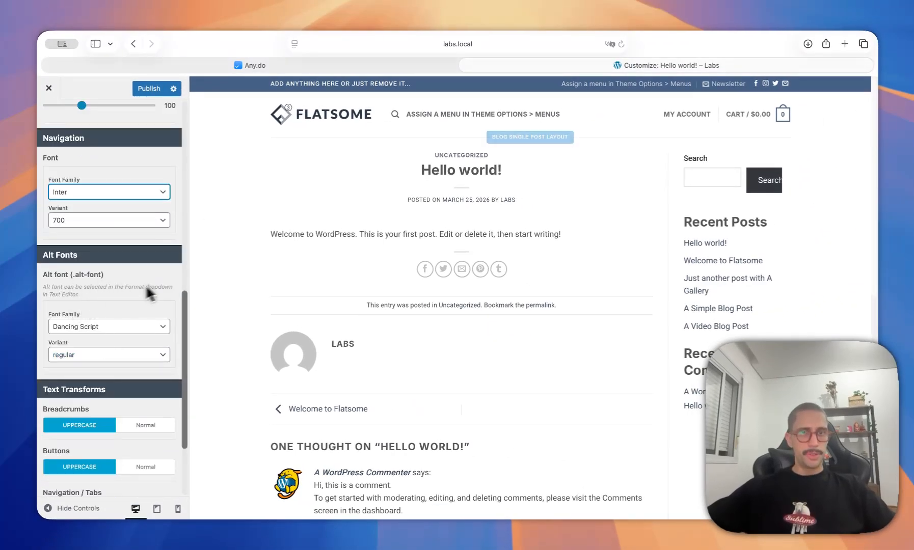
pyautogui.click(122, 327)
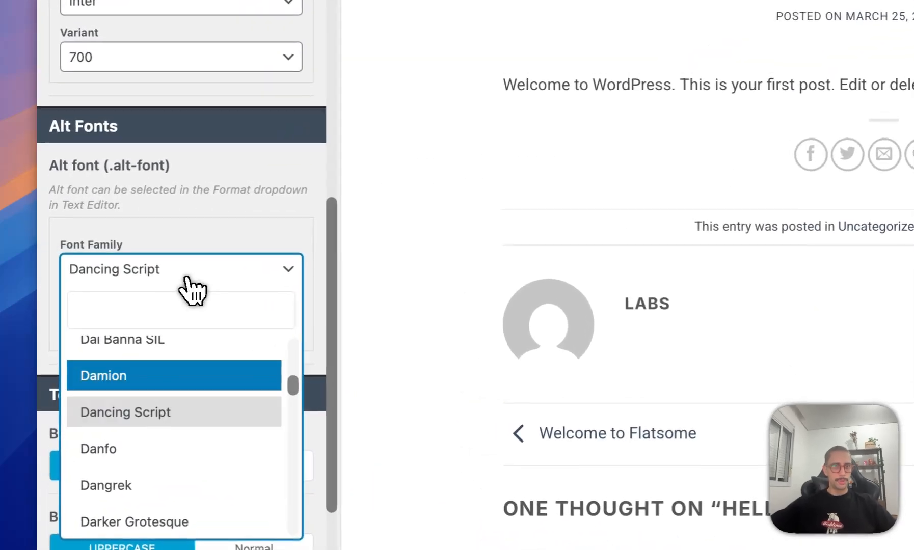
pyautogui.write('lexend')
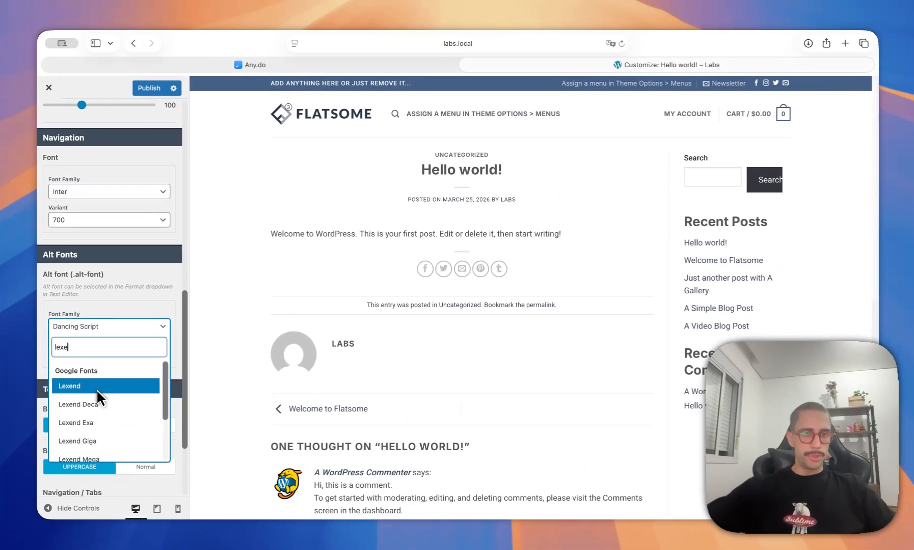
pyautogui.click(156, 341)
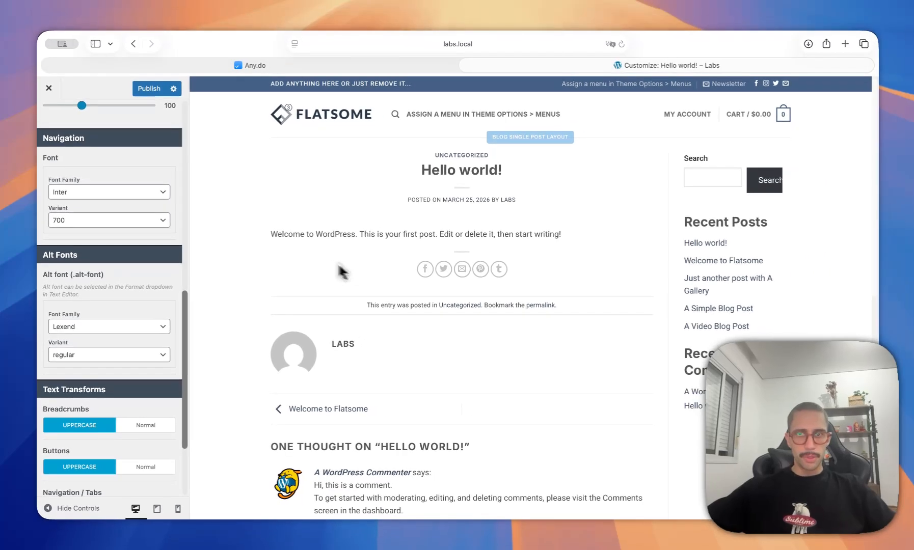
# Step: Set the text transform of Navigation / Tabs to Normal in the typography settings
pyautogui.scroll(8, 128, 361)
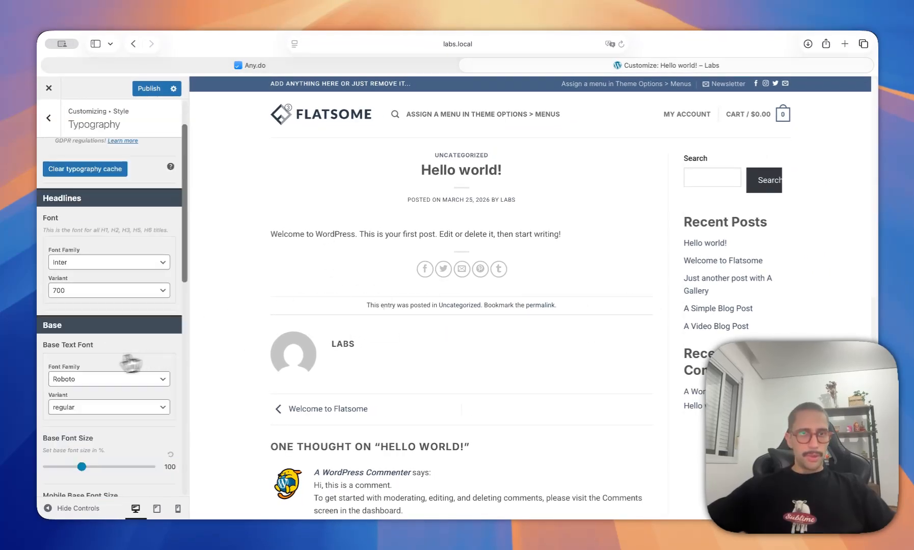
pyautogui.scroll(-10, 102, 336)
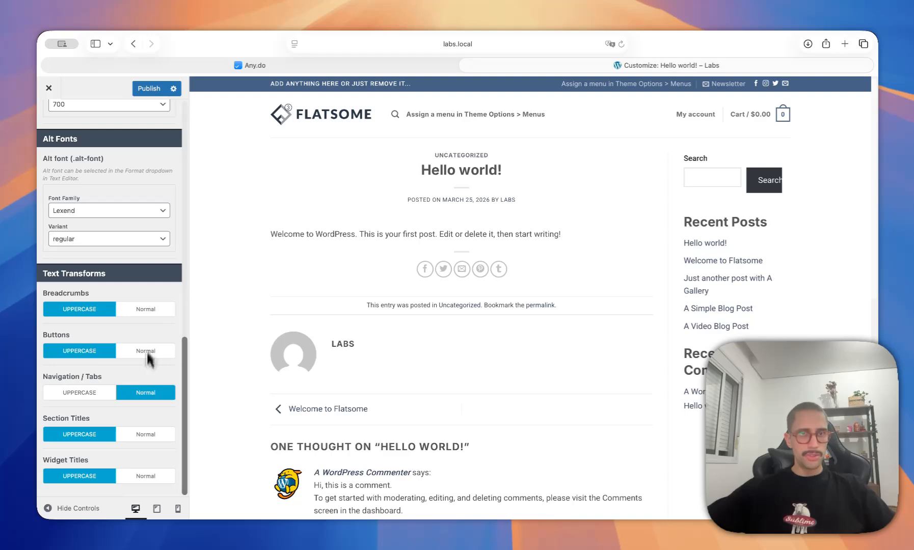
pyautogui.scroll(10, 113, 402)
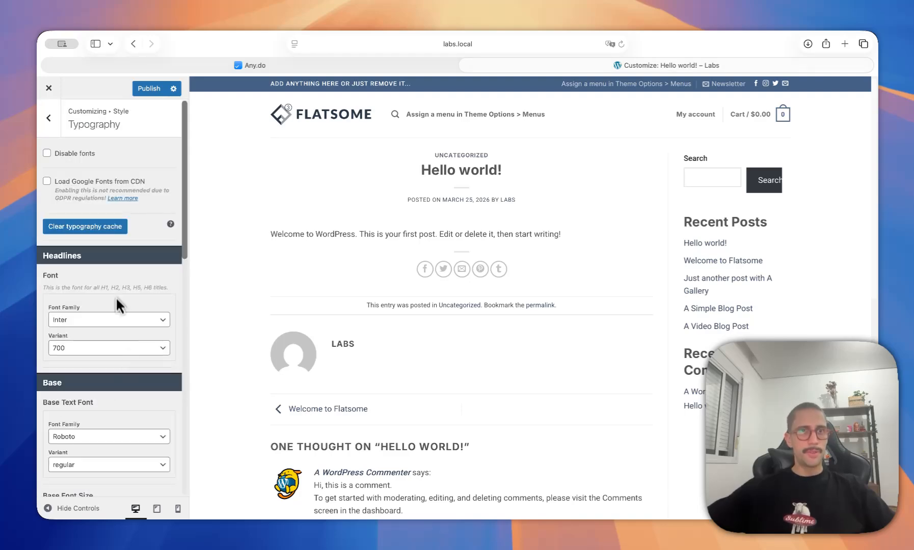
# Step: Leave the typography settings for the Style color settings and set the primary color to #1d1d1d
pyautogui.click(49, 118)
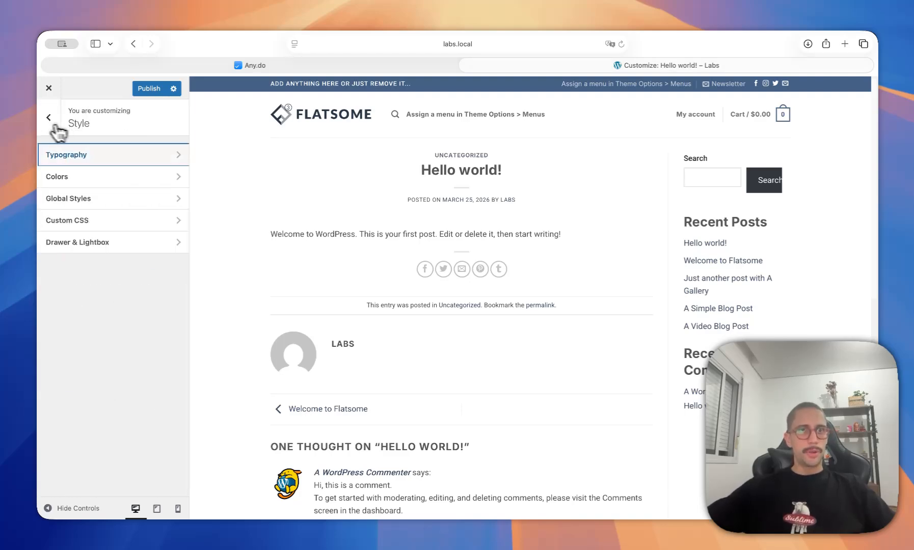
pyautogui.click(118, 313)
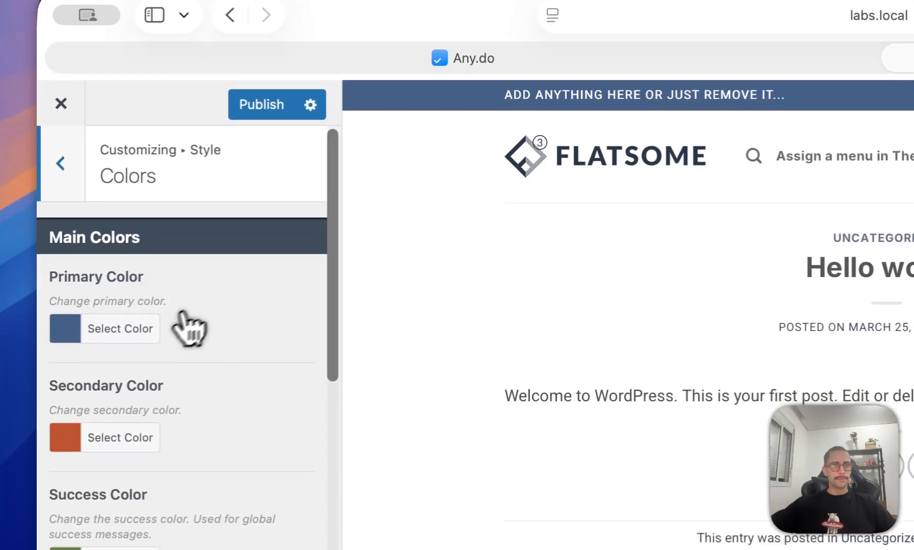
pyautogui.click(129, 328)
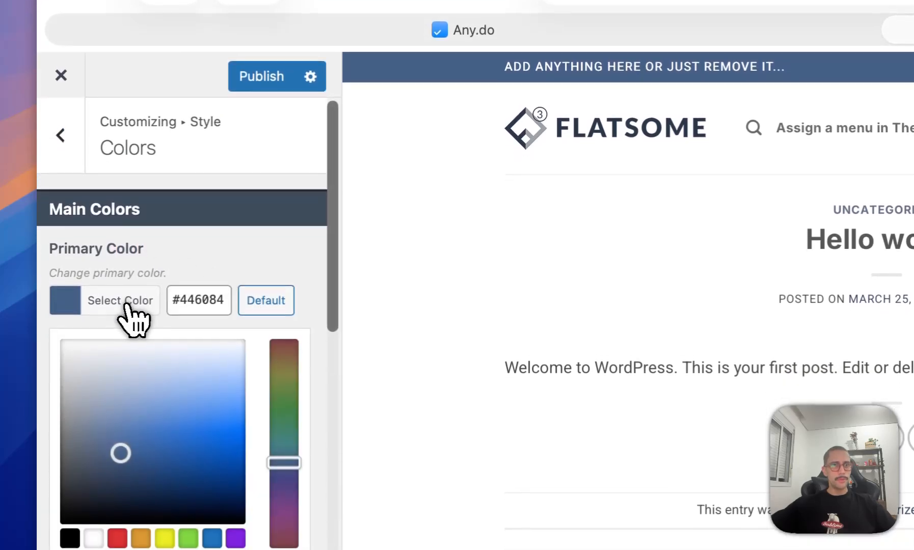
pyautogui.click(70, 517)
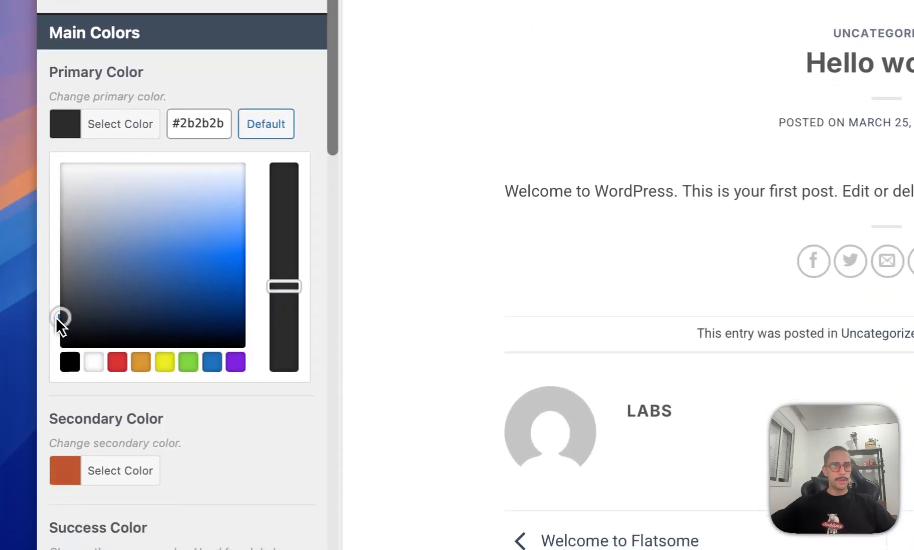
pyautogui.doubleClick(206, 233)
pyautogui.write('1d1d1d')
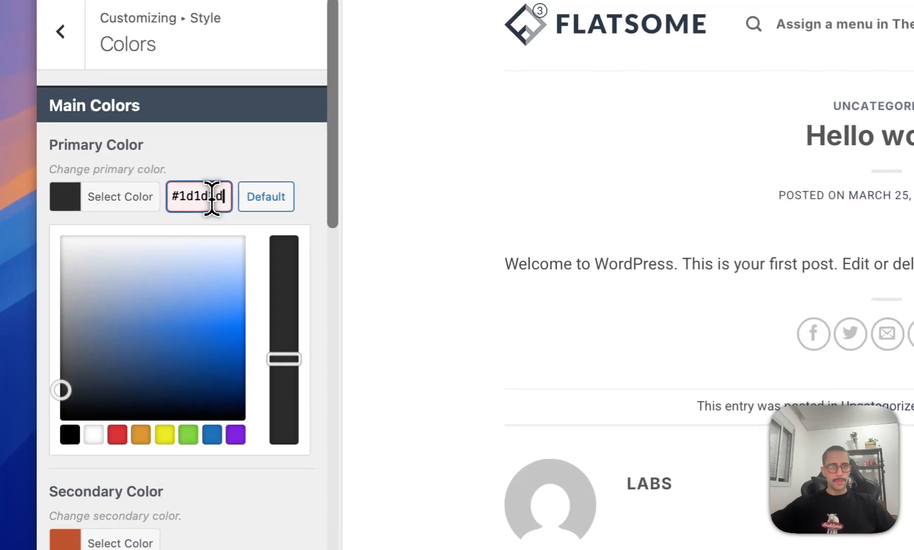
pyautogui.press('Return')
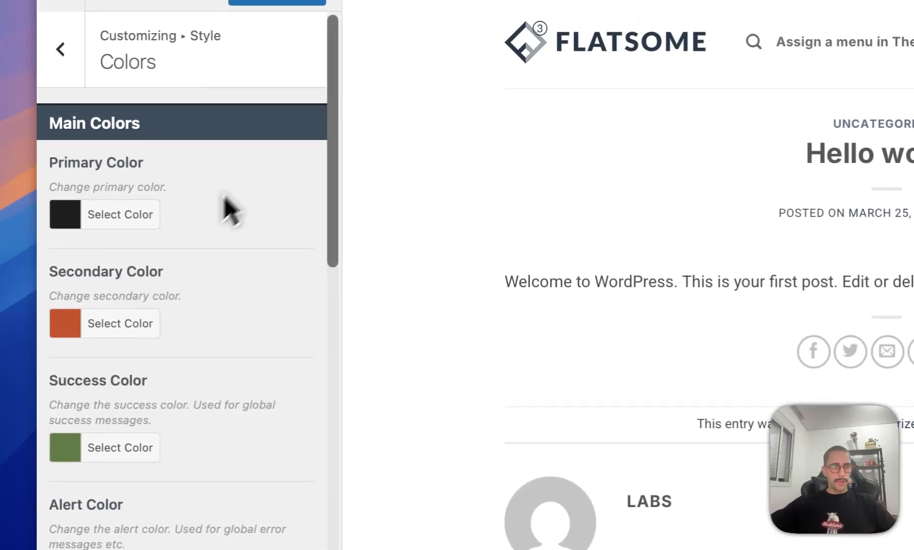
# Step: Set the secondary color to the blue #046cc7, starting from the preset blue swatch
pyautogui.click(122, 305)
pyautogui.doubleClick(205, 314)
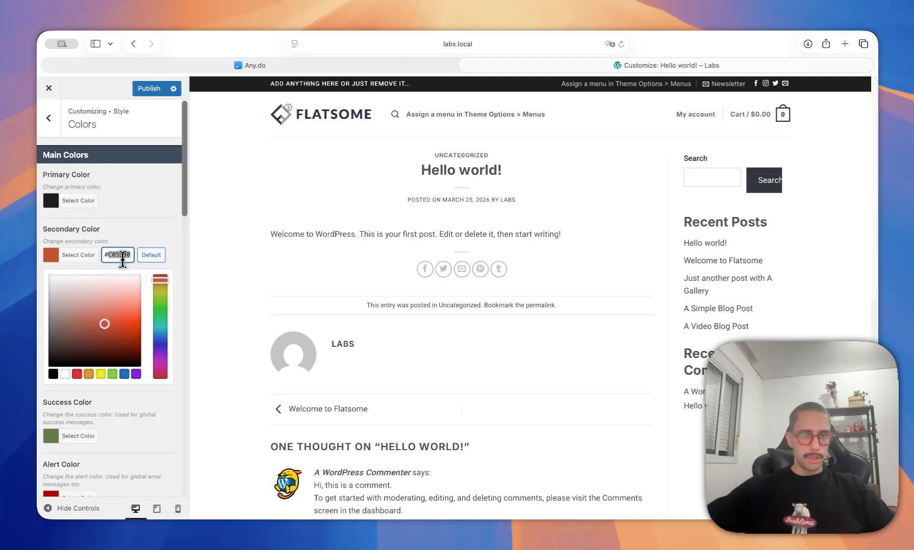
pyautogui.click(124, 374)
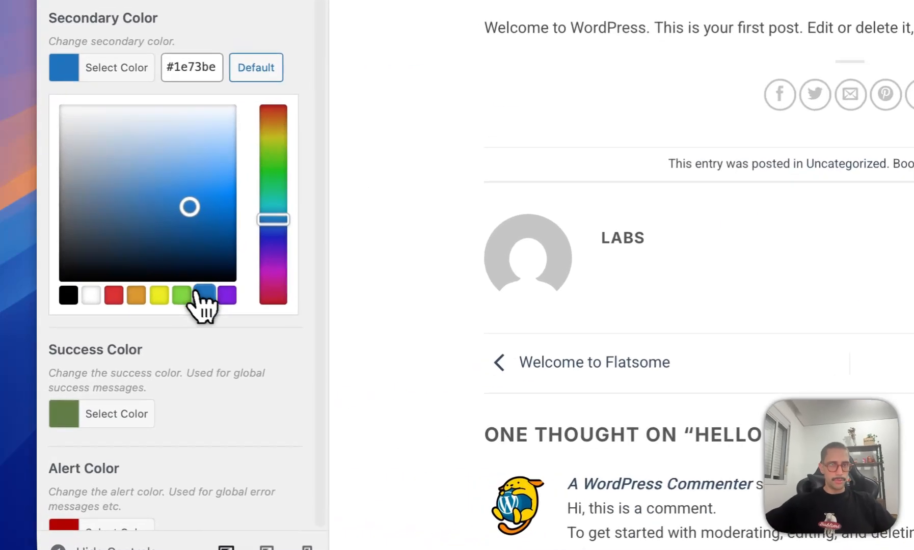
pyautogui.click(126, 333)
pyautogui.moveTo(217, 214); pyautogui.dragTo(234, 217)
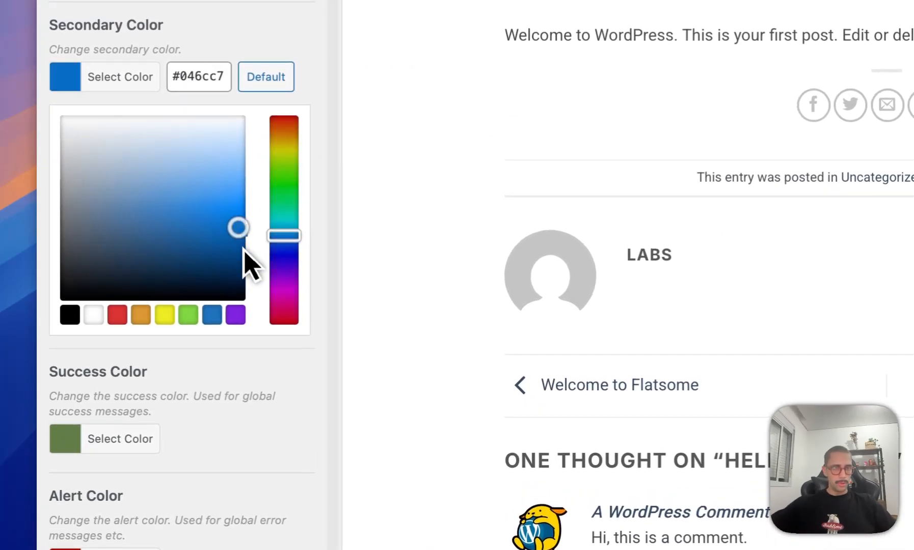
pyautogui.click(203, 53)
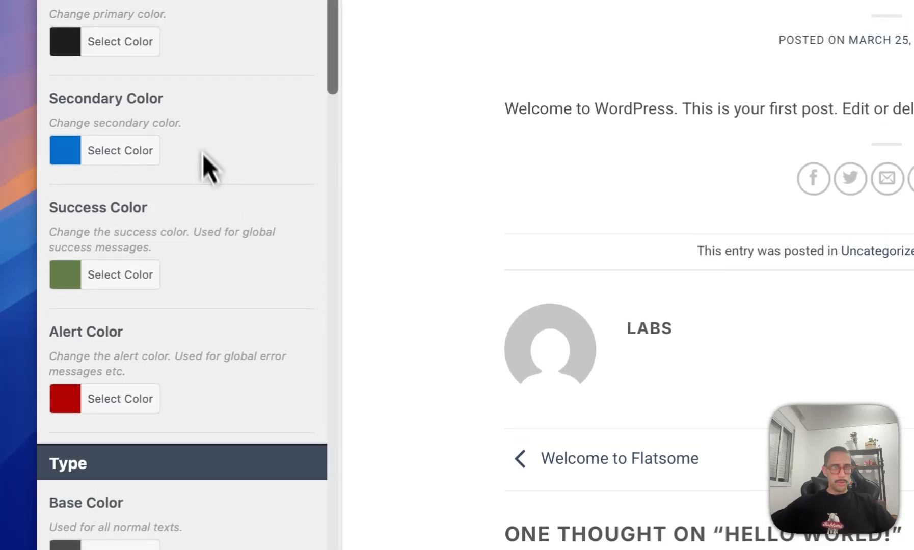
# Step: Set the success color to light green #a0d070 and the alert color to light red #e66565
pyautogui.click(120, 201)
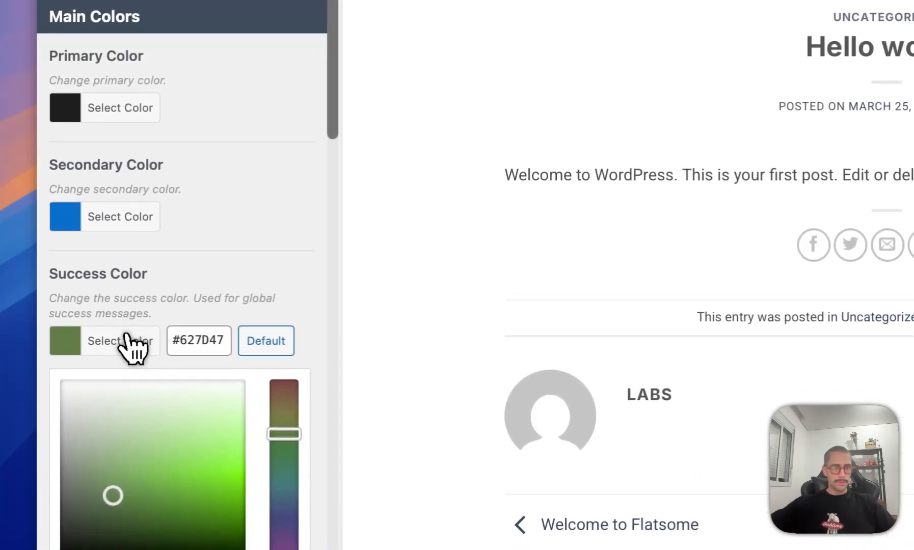
pyautogui.moveTo(174, 456); pyautogui.dragTo(190, 495)
pyautogui.moveTo(189, 342); pyautogui.dragTo(158, 356)
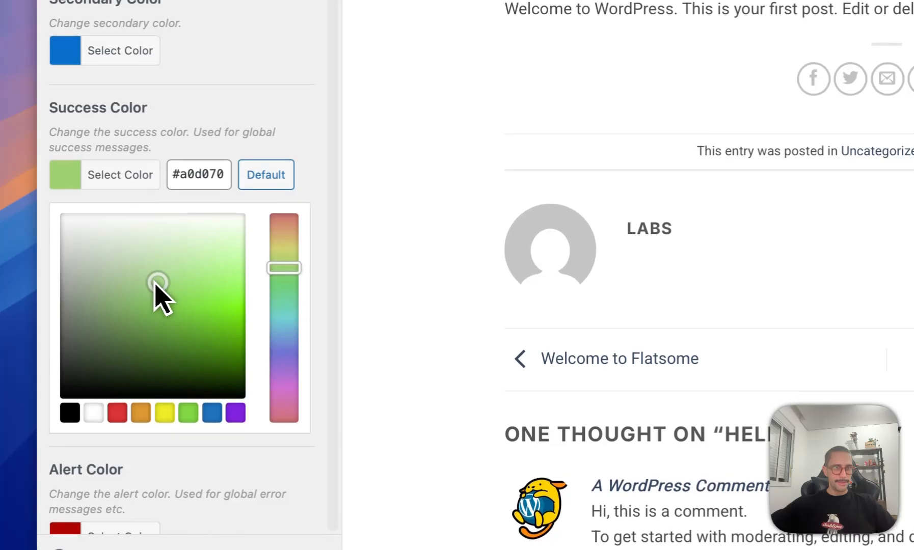
pyautogui.click(58, 171)
pyautogui.click(73, 304)
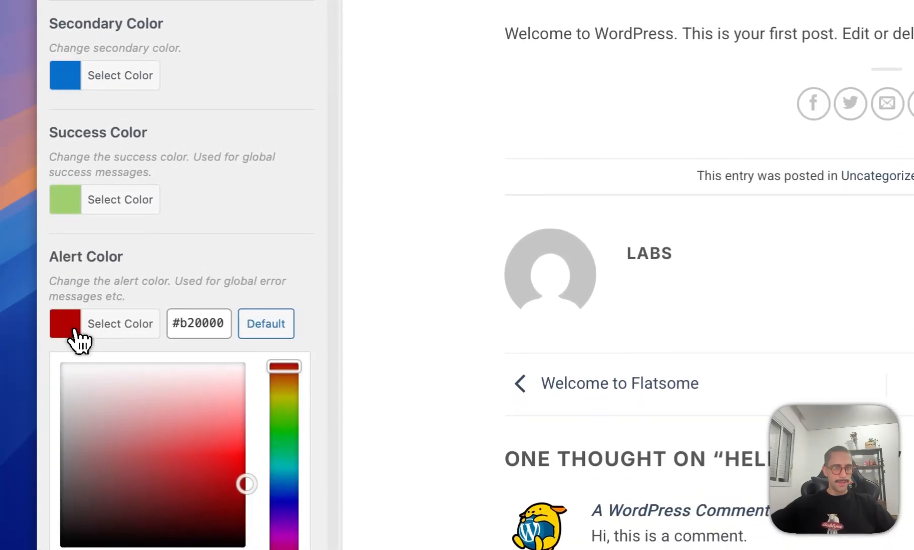
pyautogui.moveTo(246, 484); pyautogui.dragTo(192, 428)
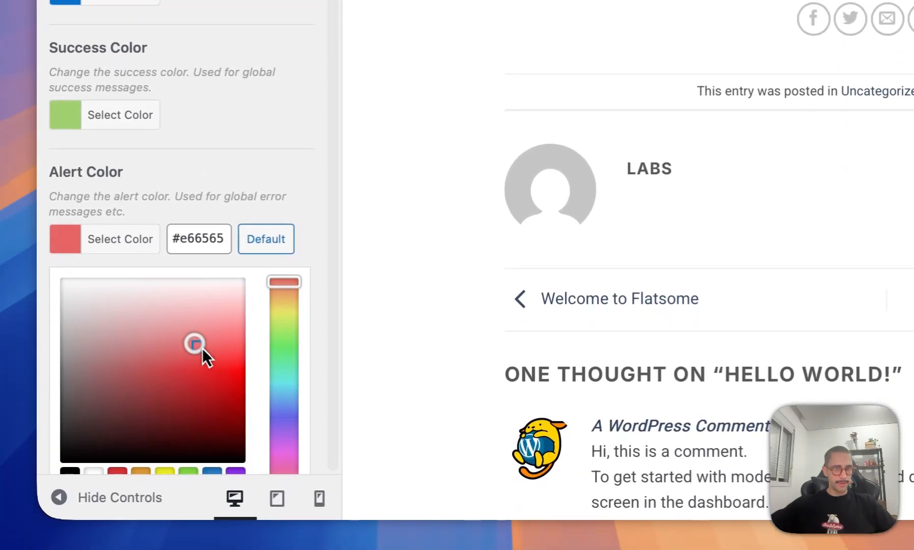
pyautogui.click(66, 239)
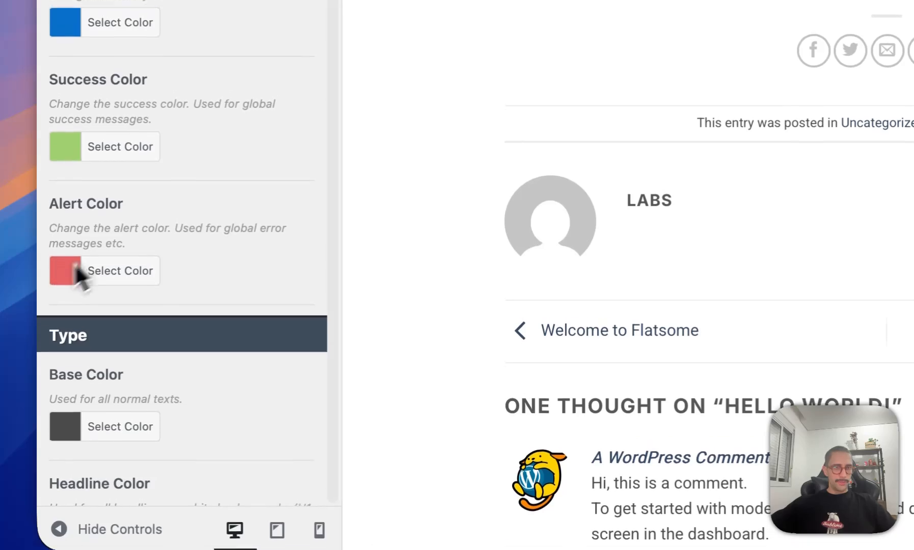
# Step: Set the base text color to #161616 and the headline color to #1e1e1e
pyautogui.scroll(-7, 195, 168)
pyautogui.scroll(-1, 214, 254)
pyautogui.click(116, 61)
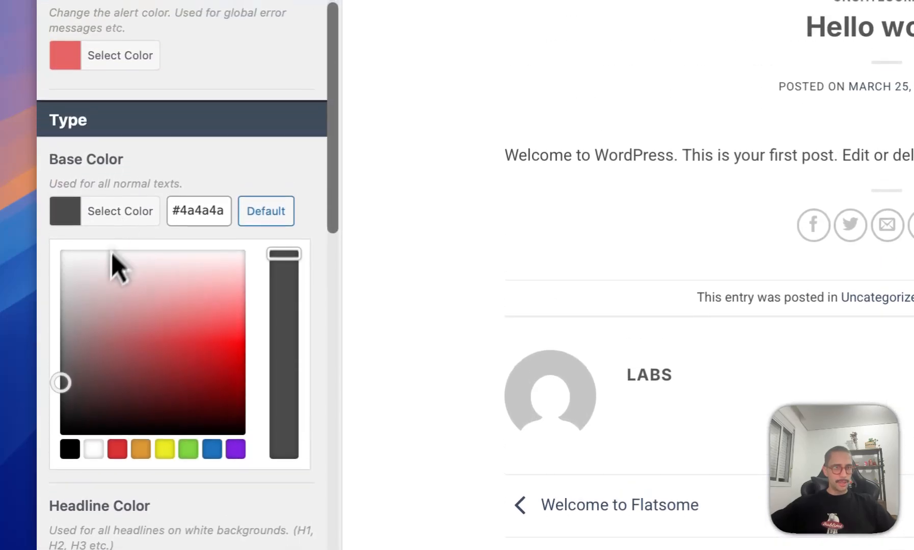
pyautogui.moveTo(61, 383); pyautogui.dragTo(59, 298)
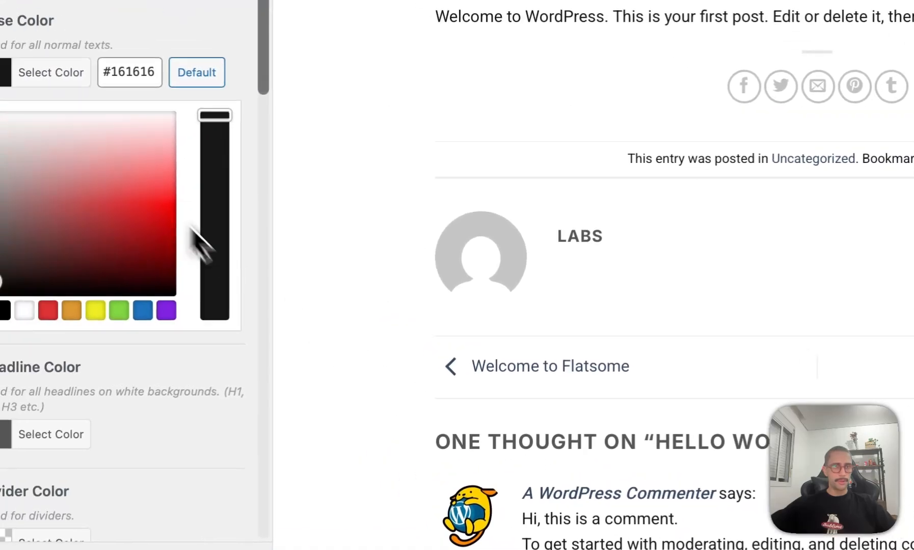
pyautogui.click(117, 70)
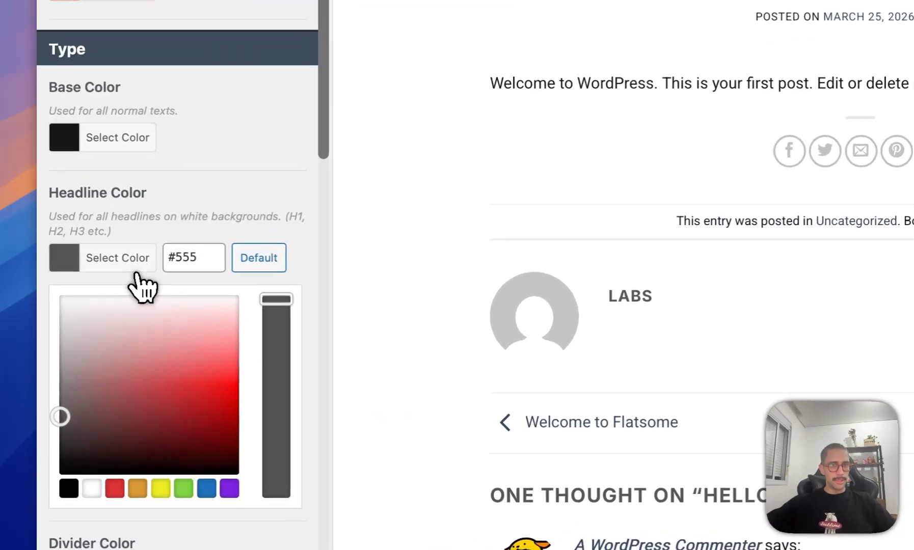
pyautogui.moveTo(49, 406); pyautogui.dragTo(47, 425)
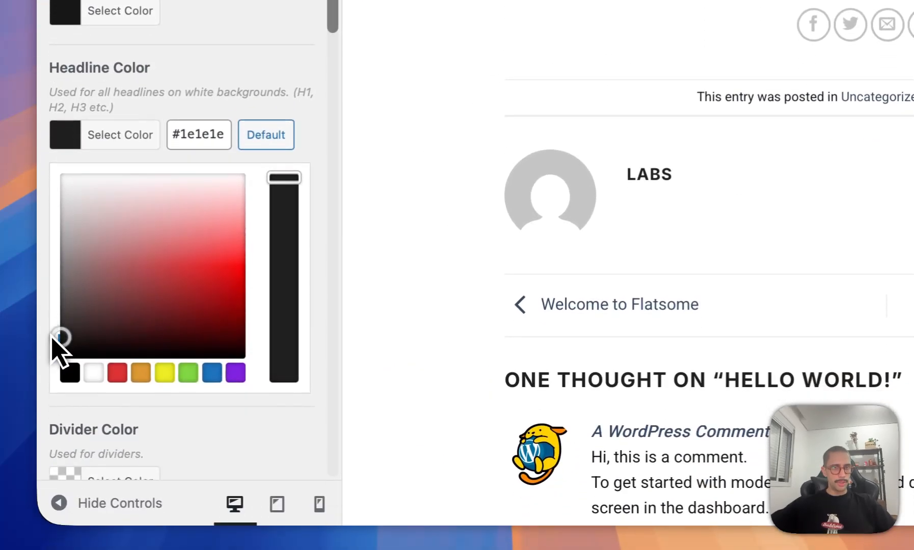
# Step: Close the headline color picker and set the divider color to light gray #ededed
pyautogui.click(148, 132)
pyautogui.scroll(-3, 168, 143)
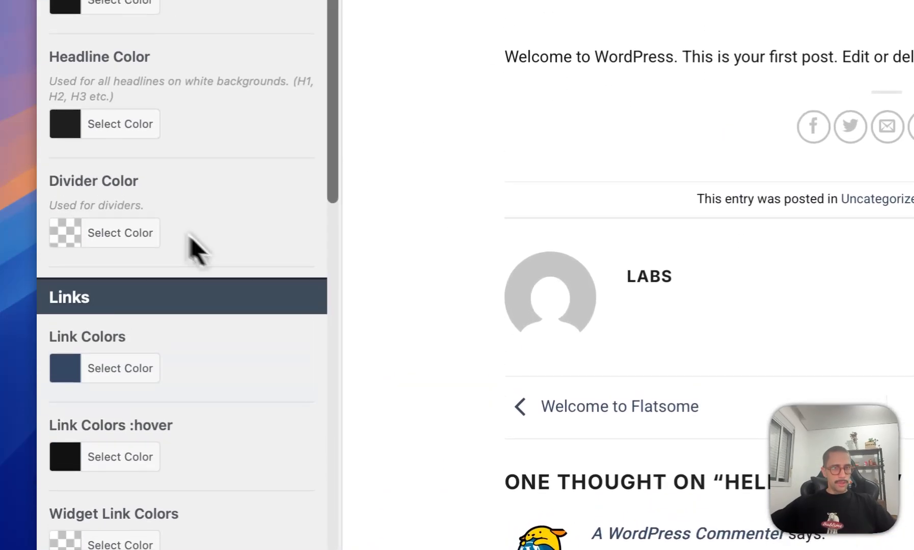
pyautogui.click(133, 238)
pyautogui.moveTo(127, 312); pyautogui.dragTo(53, 282)
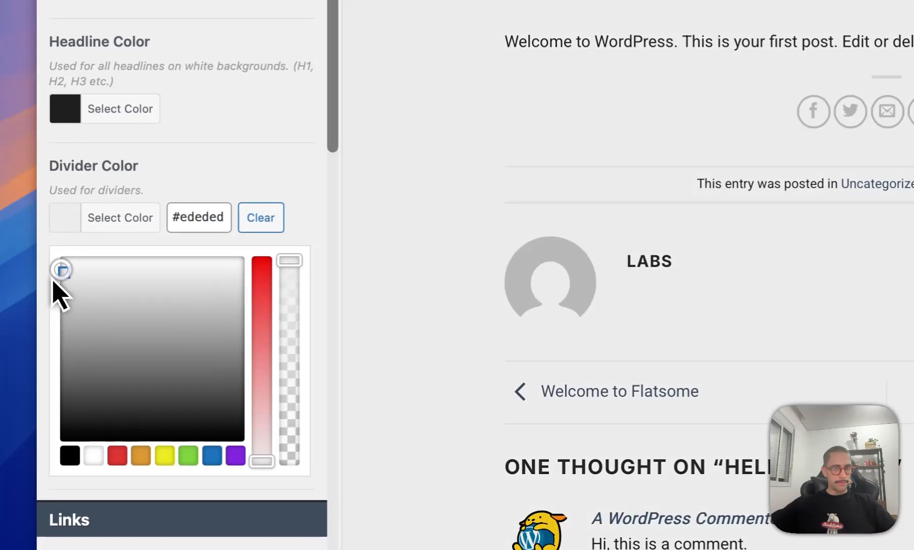
pyautogui.click(48, 278)
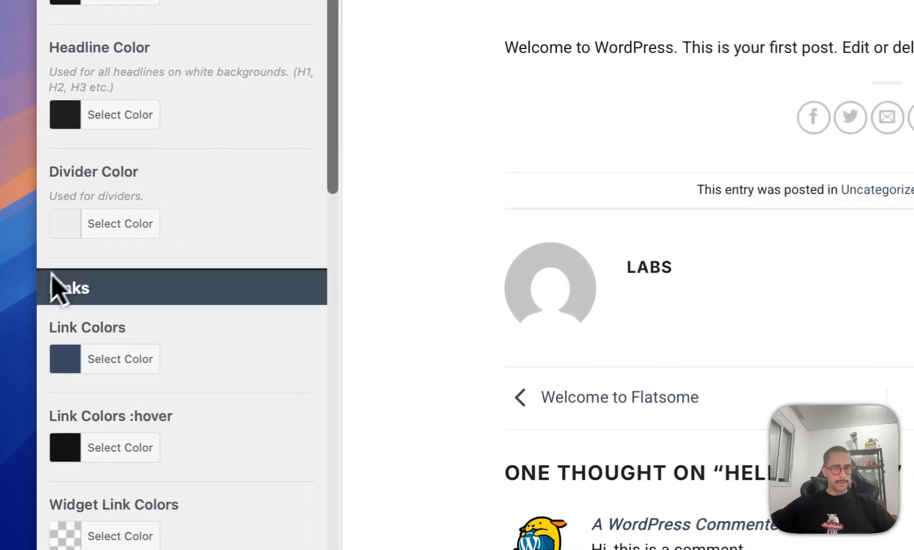
# Step: Set the Link Colors option to a bright blue, starting from the preset blue swatch and lightening the shade
pyautogui.scroll(-3, 234, 201)
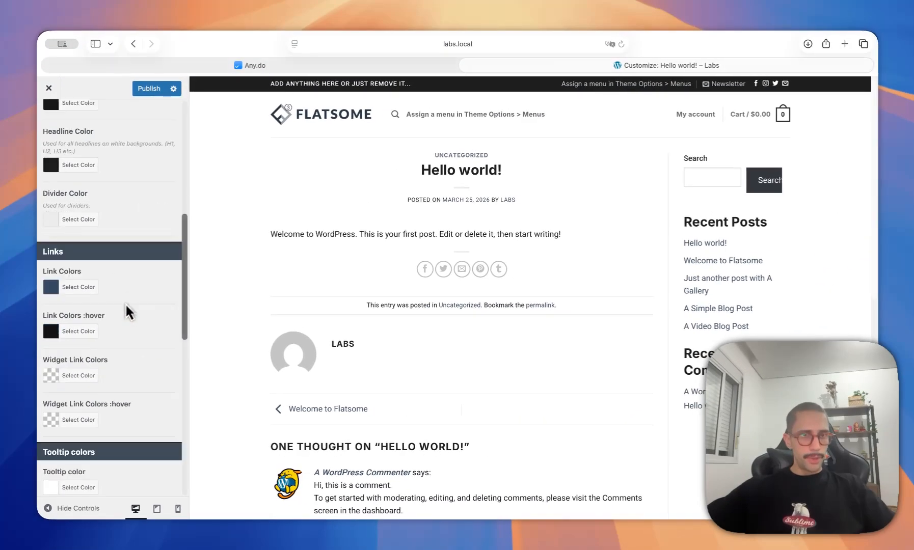
pyautogui.click(79, 286)
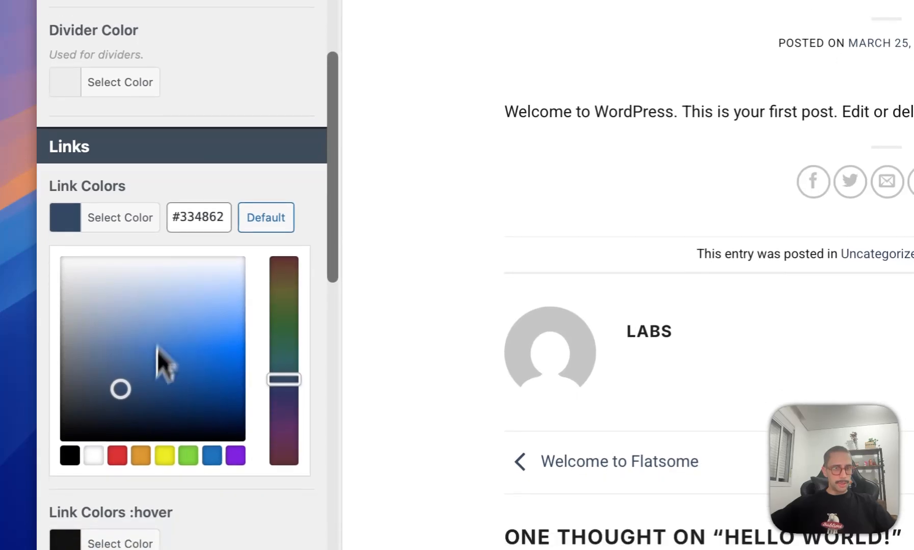
pyautogui.click(212, 455)
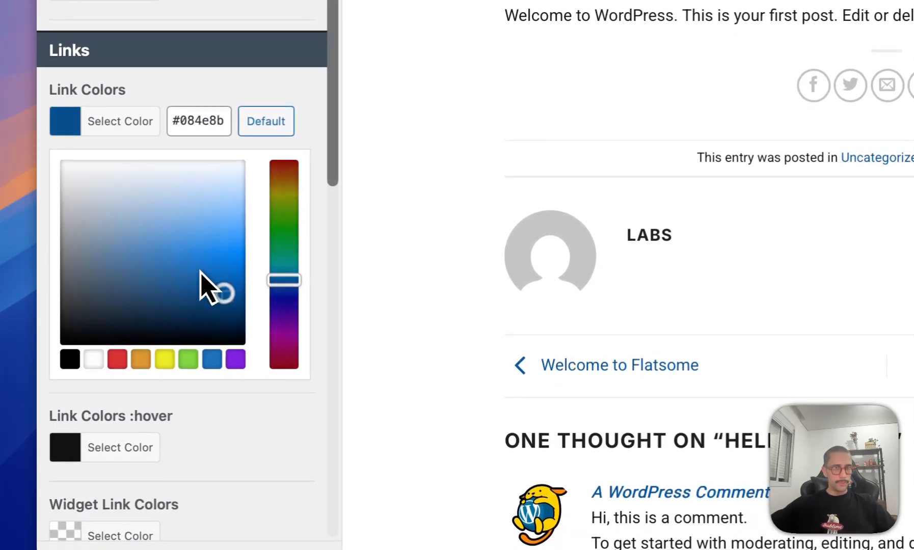
pyautogui.click(159, 139)
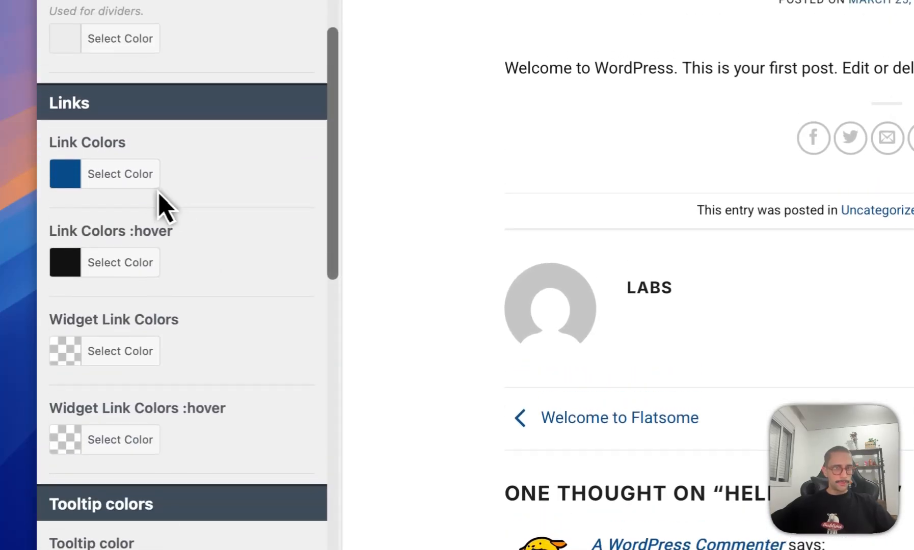
pyautogui.click(130, 124)
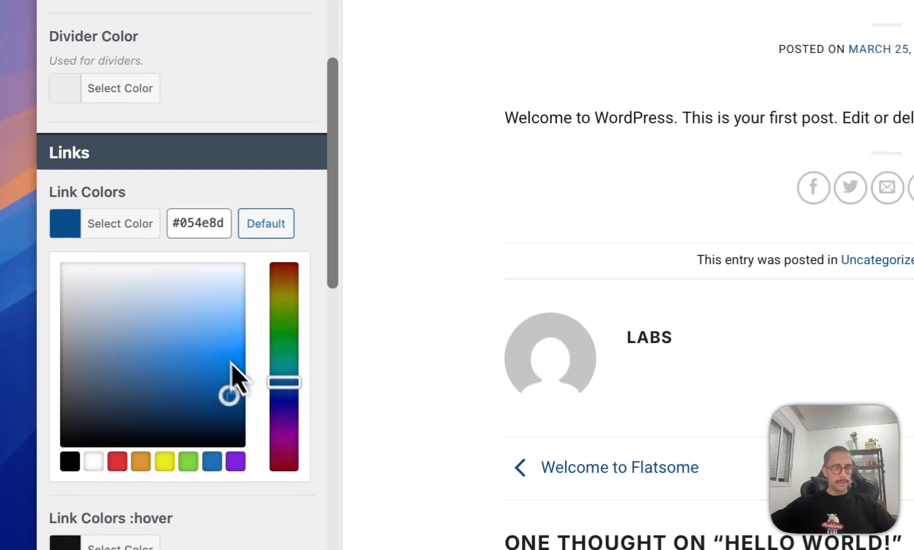
pyautogui.moveTo(229, 372); pyautogui.dragTo(232, 332)
pyautogui.click(126, 192)
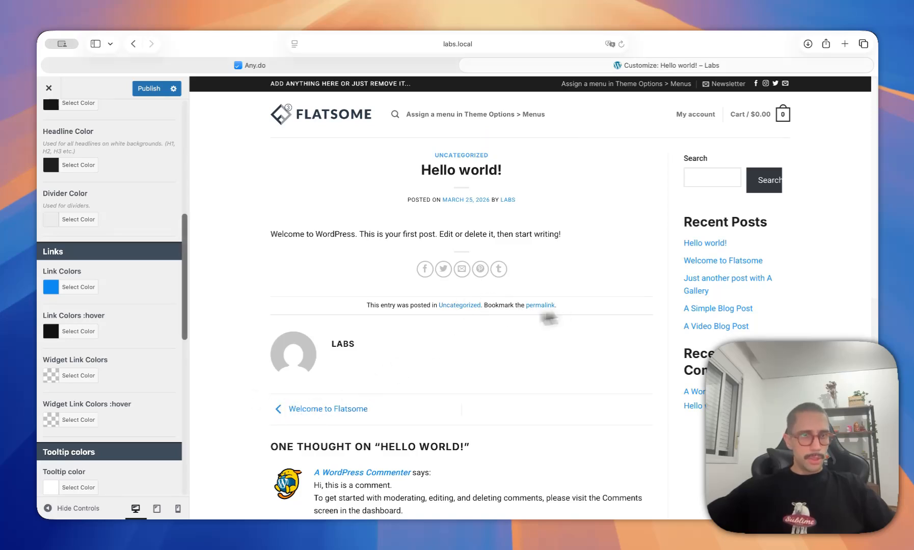
# Step: Set the shop's Review Stars color to the preset yellow and publish the color changes
pyautogui.scroll(-4, 102, 347)
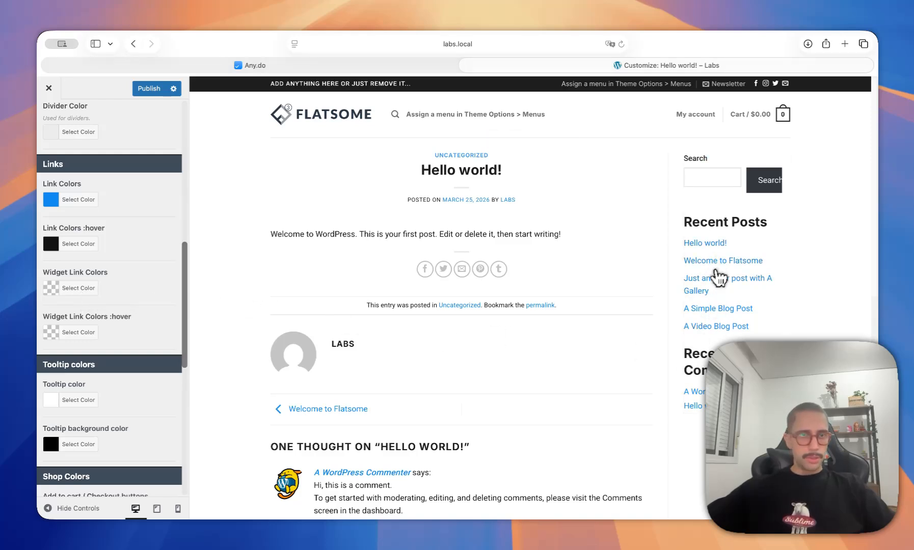
pyautogui.scroll(-2, 136, 331)
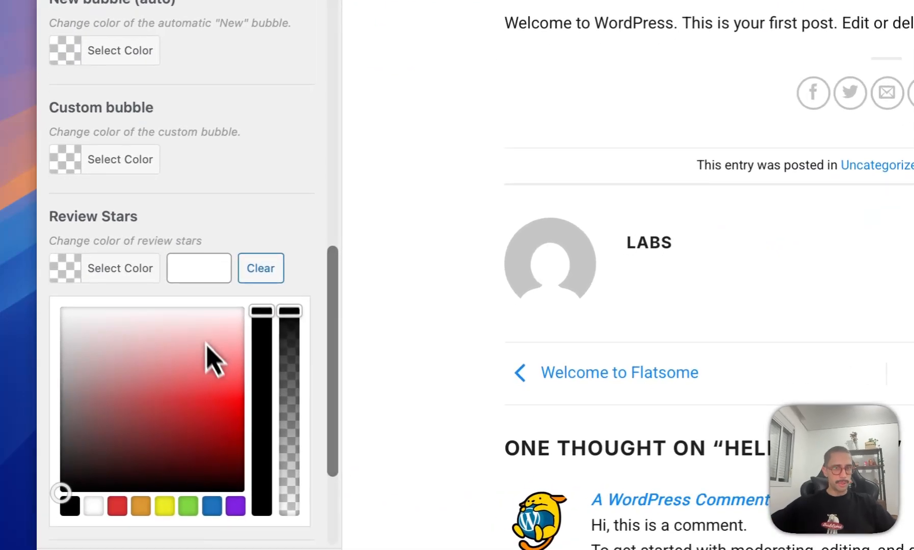
pyautogui.click(100, 476)
pyautogui.click(169, 215)
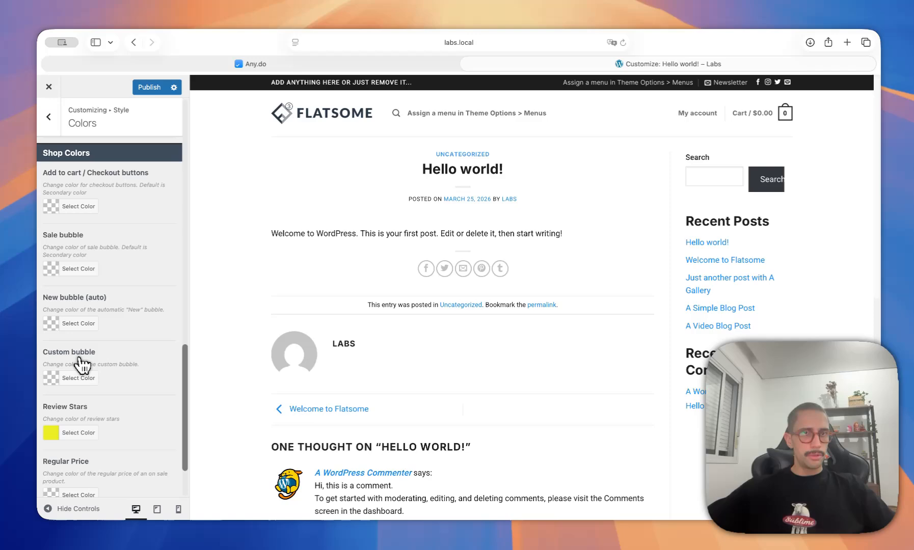
pyautogui.scroll(15, 163, 245)
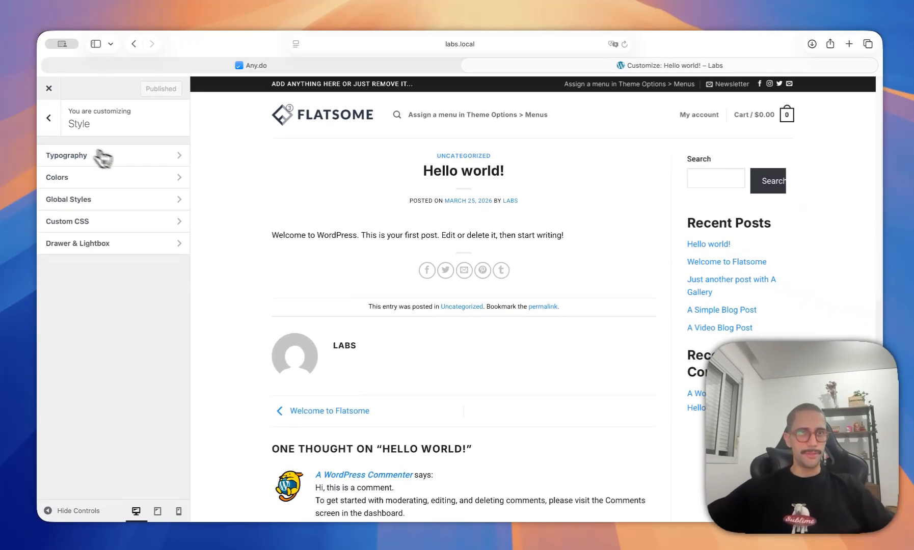
# Step: Leave the Style settings for the Layout settings and set the container width to 1200 px
pyautogui.click(51, 119)
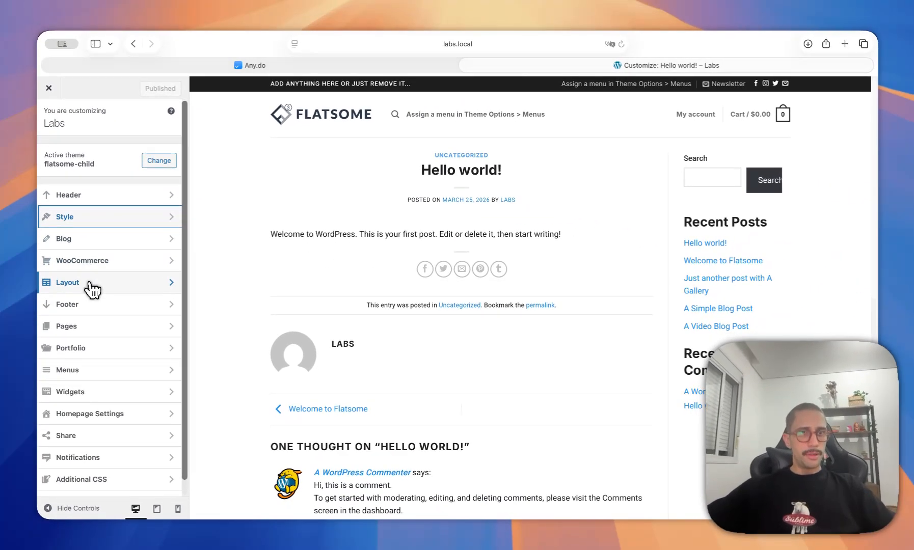
pyautogui.click(92, 289)
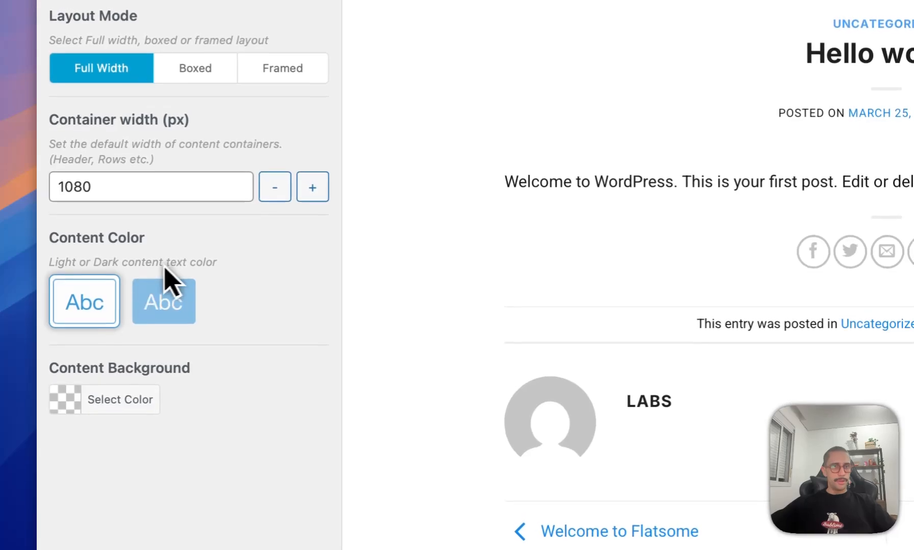
pyautogui.doubleClick(130, 188)
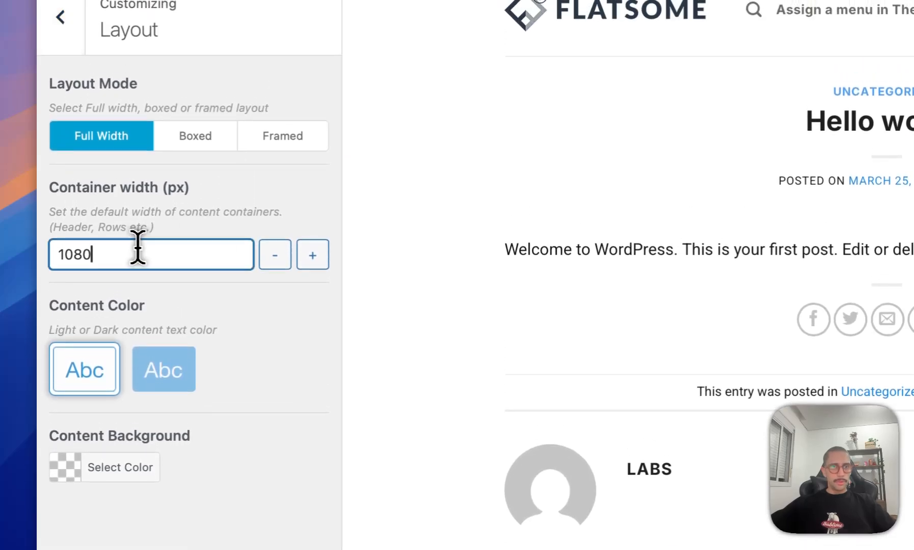
pyautogui.write('12')
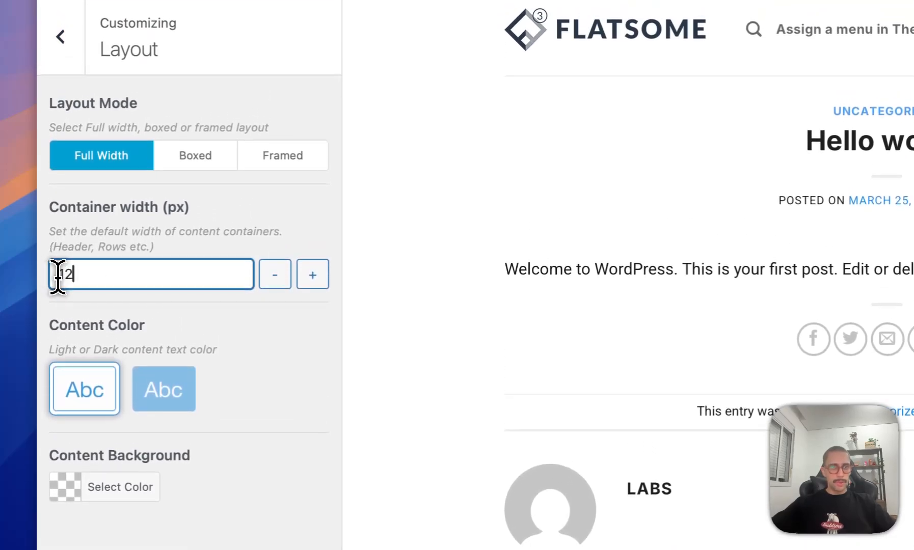
pyautogui.write('00')
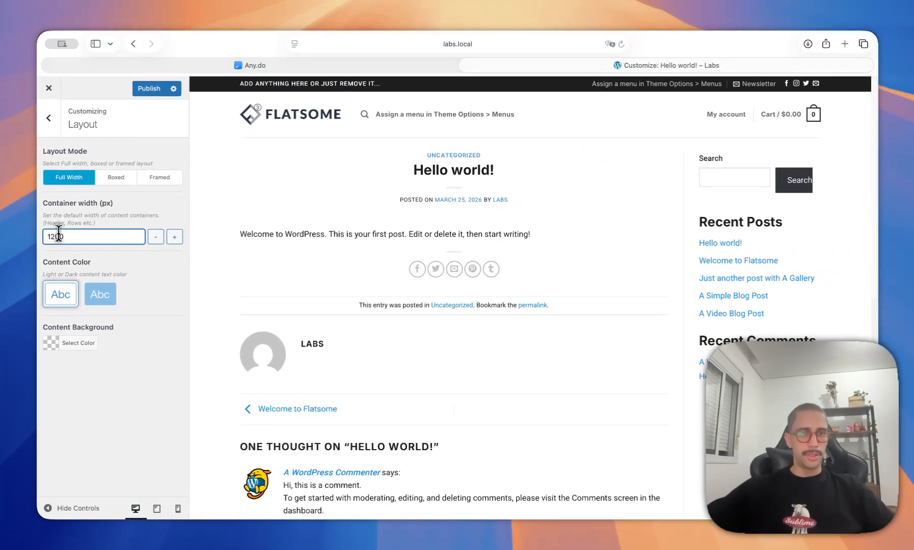
# Step: Preview the Framed and Boxed layout modes and the light content text color, restoring Full Width and the dark content text
pyautogui.click(160, 178)
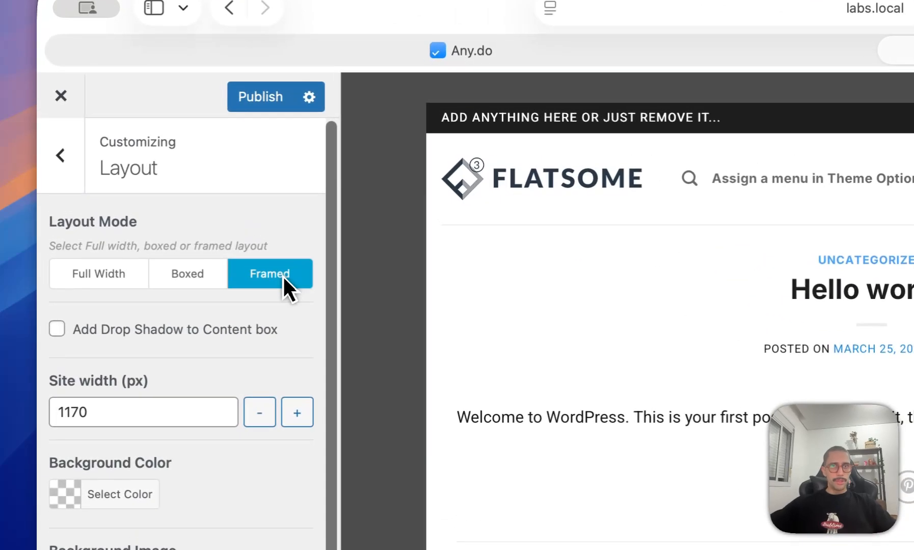
pyautogui.click(221, 279)
pyautogui.click(104, 277)
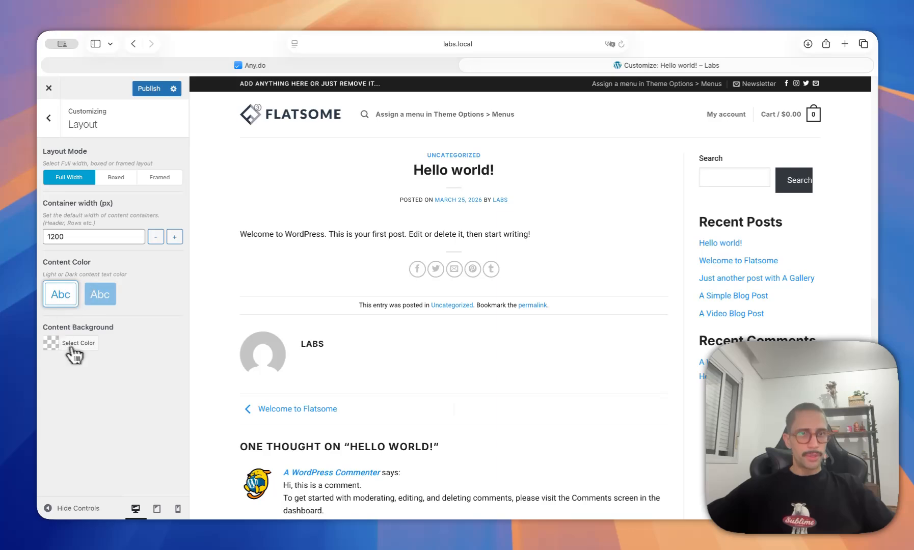
pyautogui.click(100, 293)
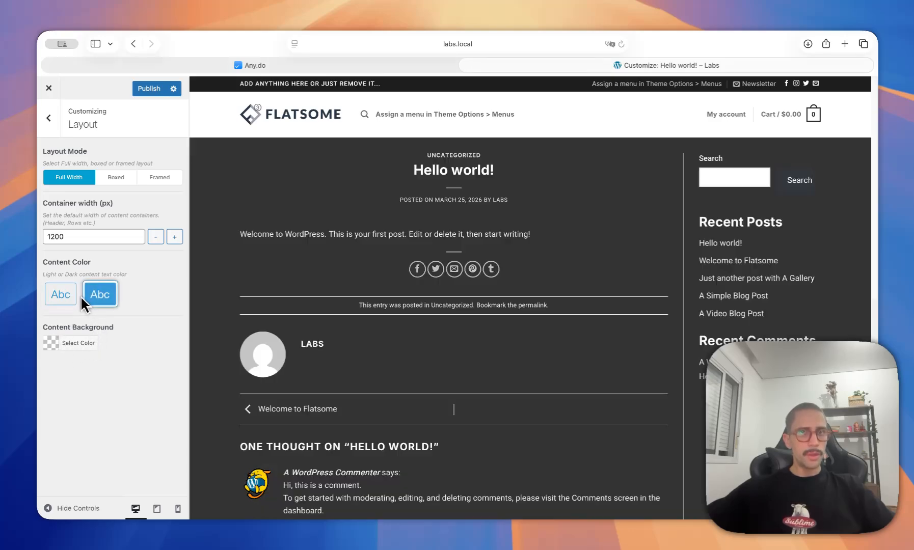
pyautogui.click(65, 298)
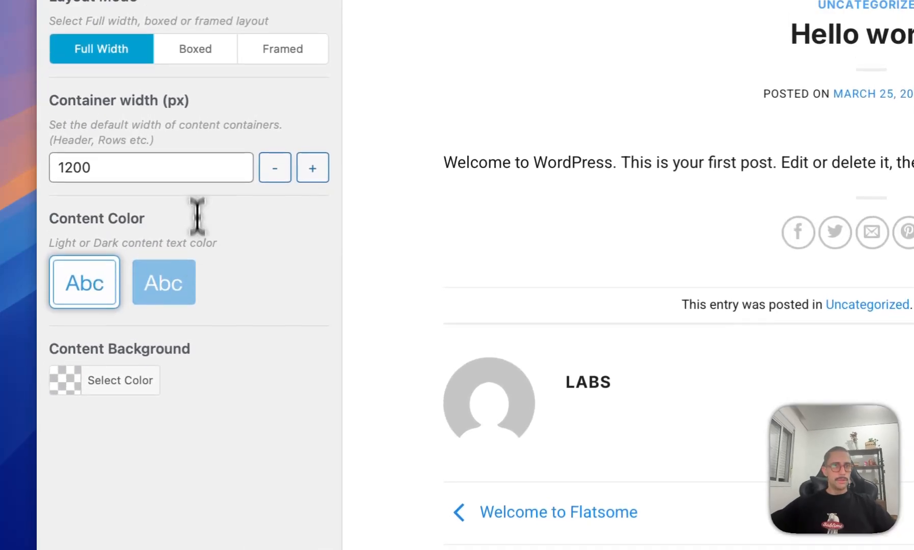
# Step: Leave the Layout settings and create a new menu named Menu Nav assigned to the Main Menu location
pyautogui.click(75, 158)
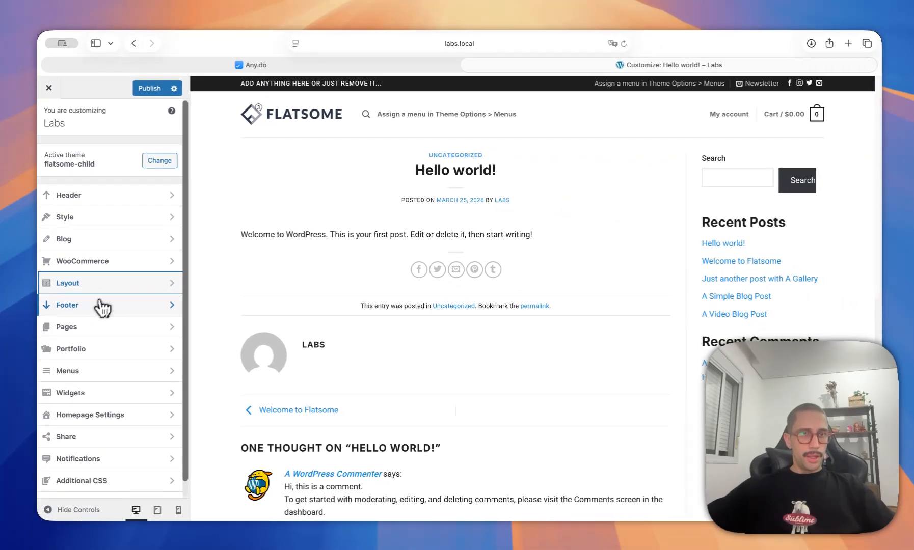
pyautogui.scroll(-10, 97, 312)
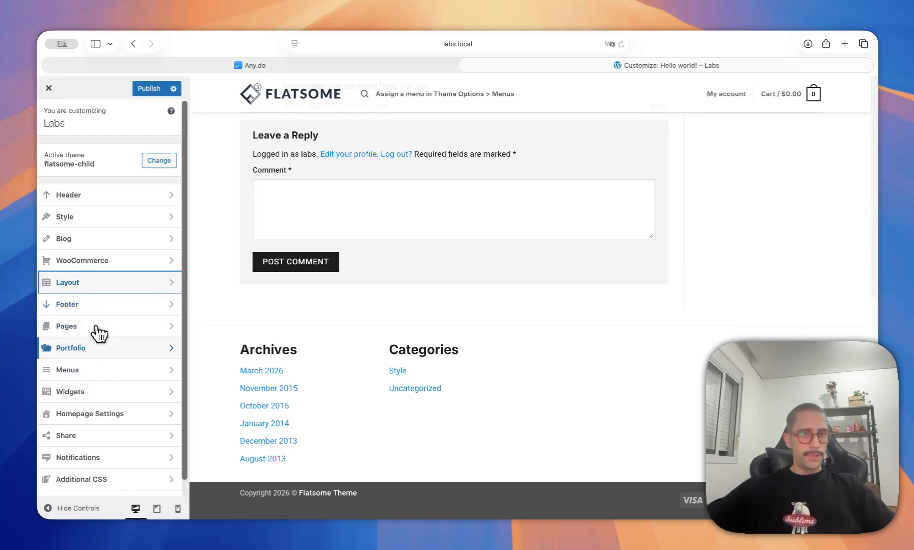
pyautogui.click(93, 369)
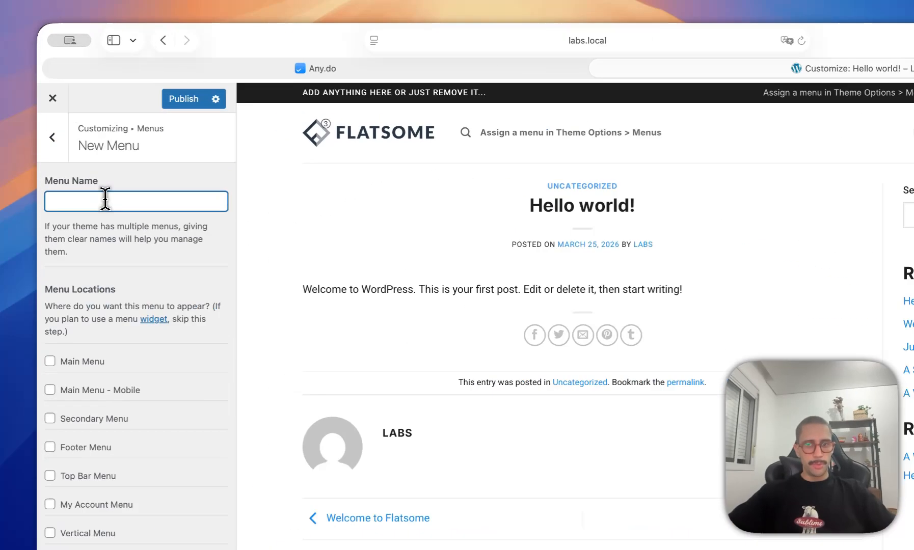
pyautogui.write('Menu Nav')
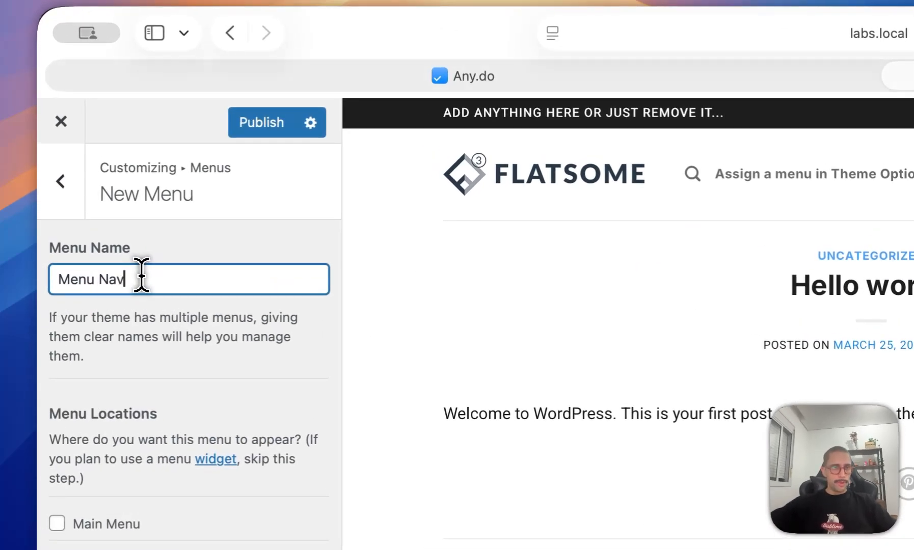
pyautogui.click(120, 523)
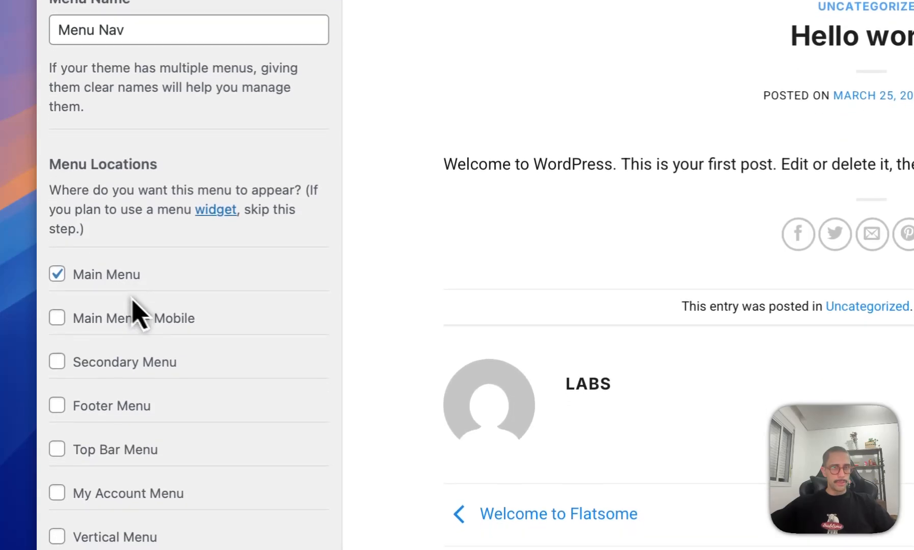
pyautogui.click(290, 440)
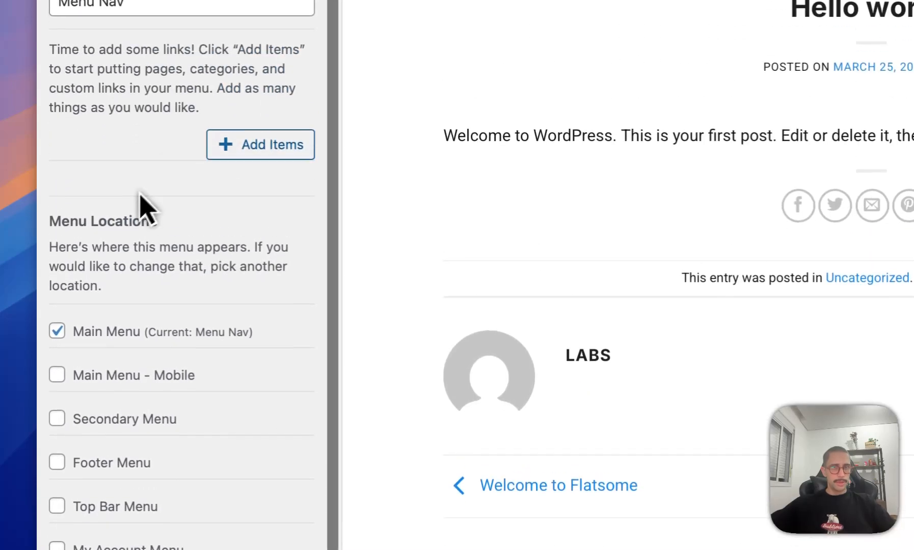
# Step: Add the Home custom link as an item of Menu Nav
pyautogui.click(270, 148)
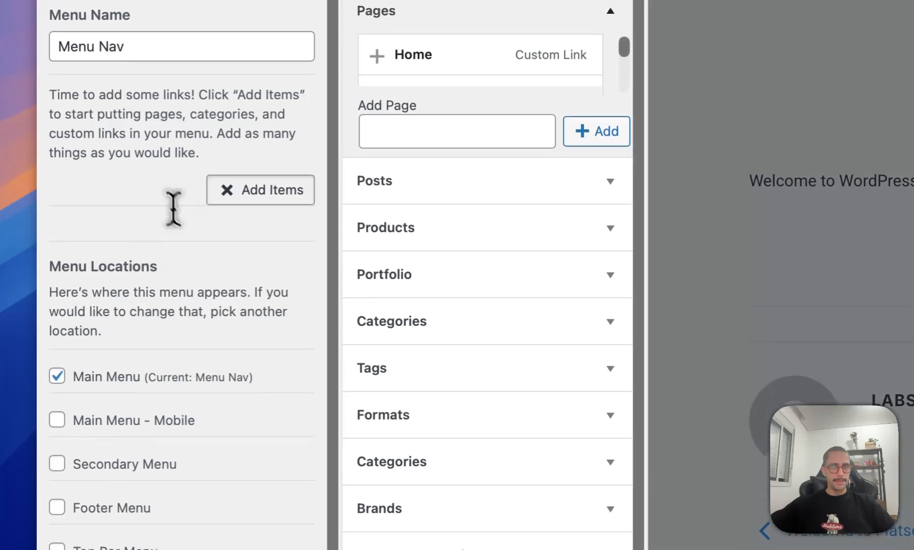
pyautogui.click(418, 131)
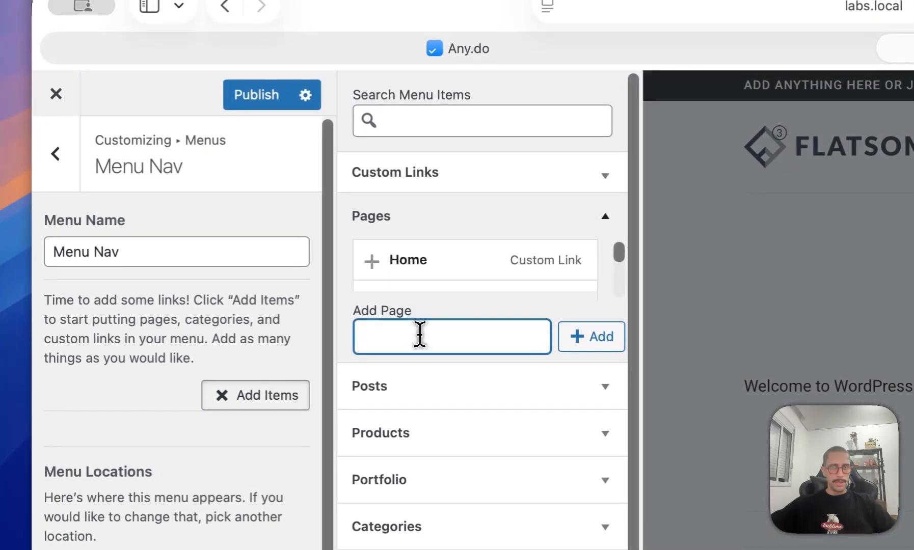
pyautogui.click(411, 261)
# Step: Add the existing Big Sale page as an item of Menu Nav
pyautogui.scroll(-1, 413, 242)
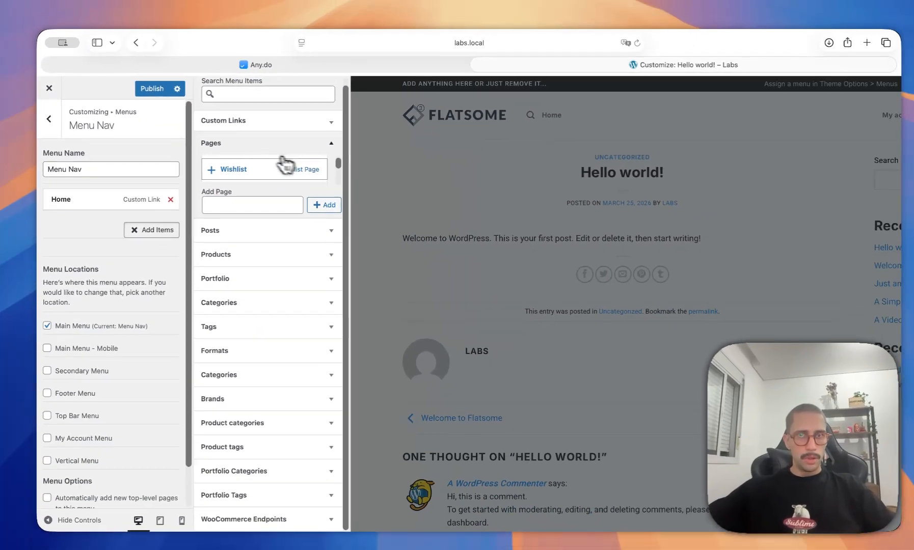
pyautogui.scroll(-1, 520, 255)
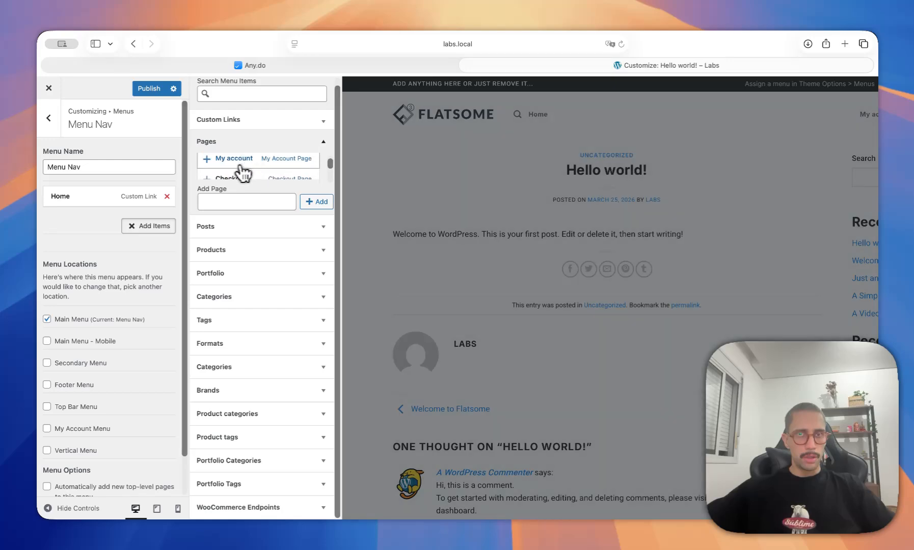
pyautogui.scroll(-1, 238, 169)
pyautogui.scroll(1, 235, 169)
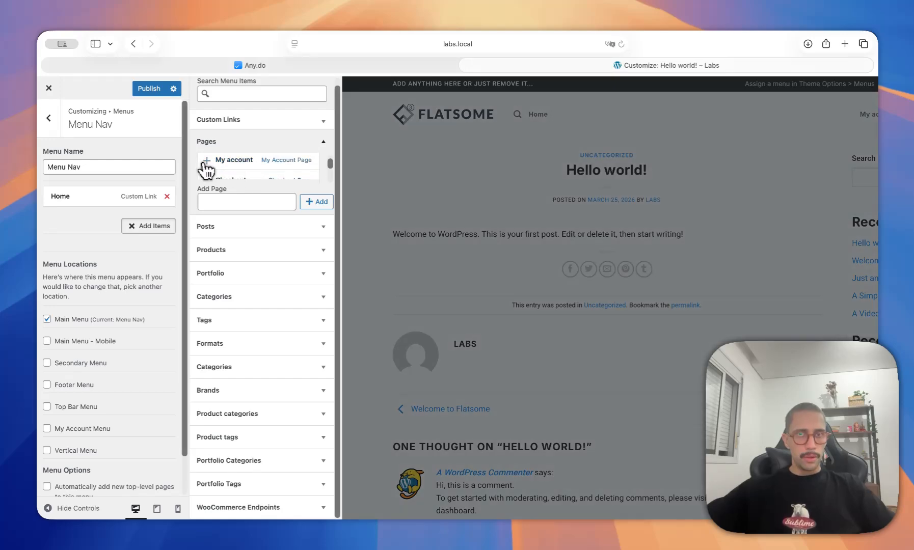
pyautogui.click(206, 201)
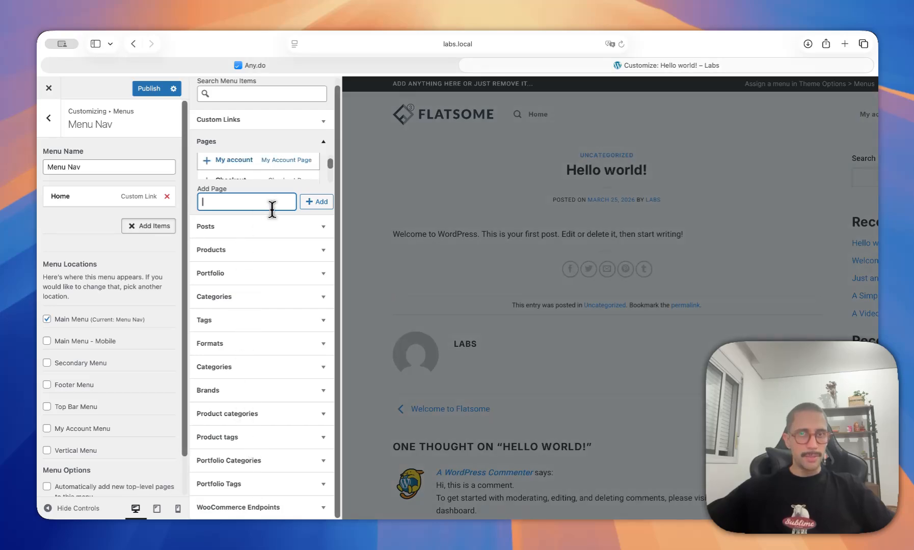
pyautogui.scroll(-1, 266, 176)
pyautogui.moveTo(331, 163); pyautogui.dragTo(331, 164)
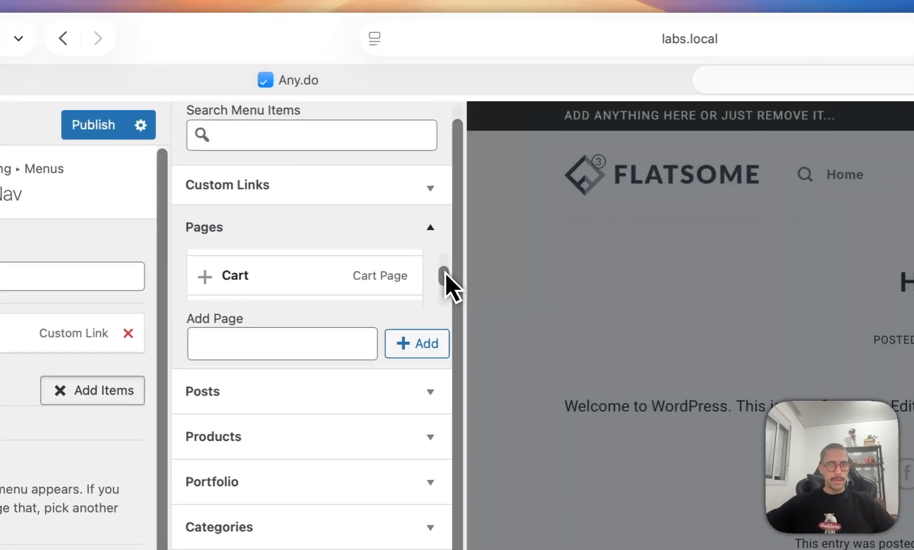
pyautogui.scroll(2, 445, 273)
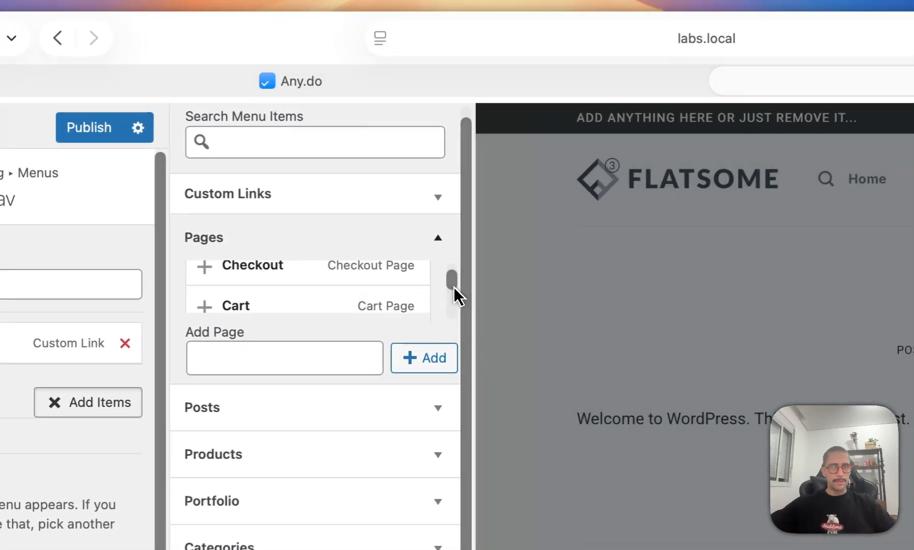
pyautogui.moveTo(454, 290); pyautogui.dragTo(454, 322)
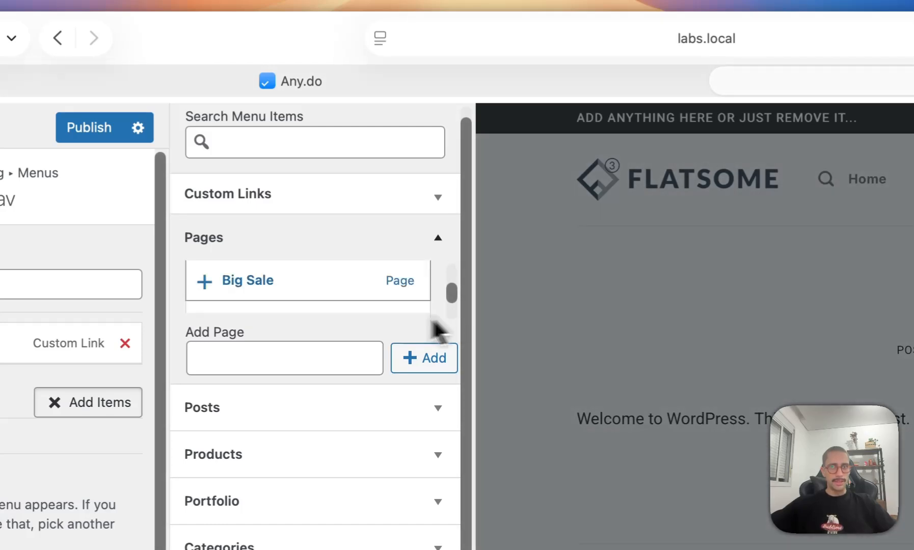
pyautogui.click(205, 282)
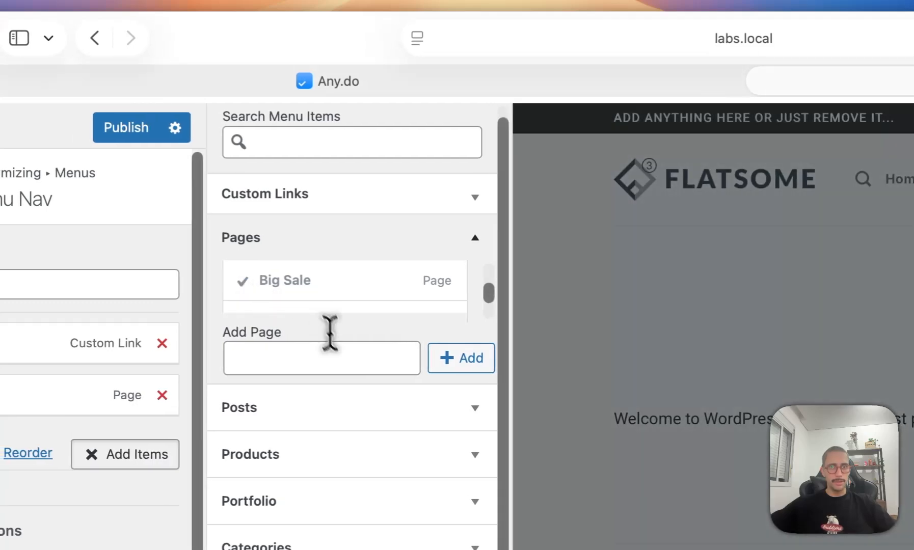
# Step: Create a new page named Help Center and add it to Menu Nav
pyautogui.click(326, 357)
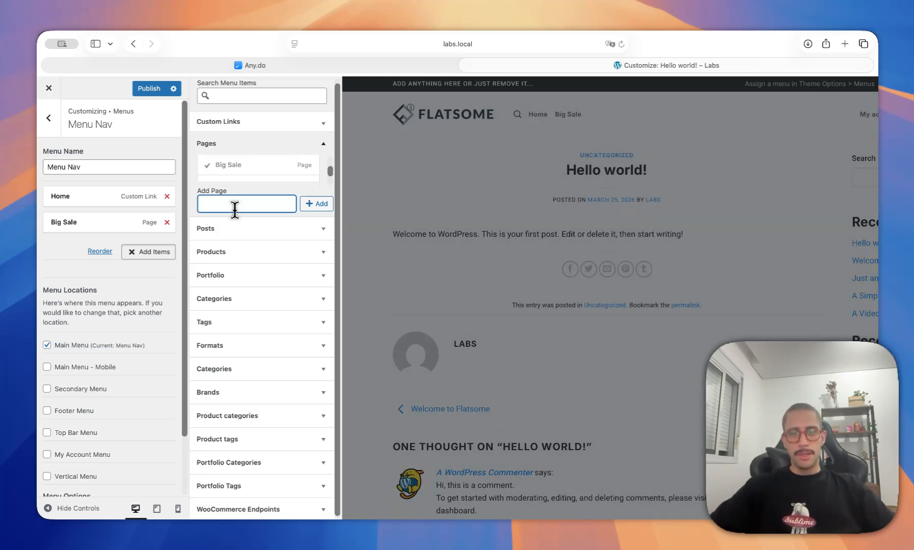
pyautogui.write('Help ')
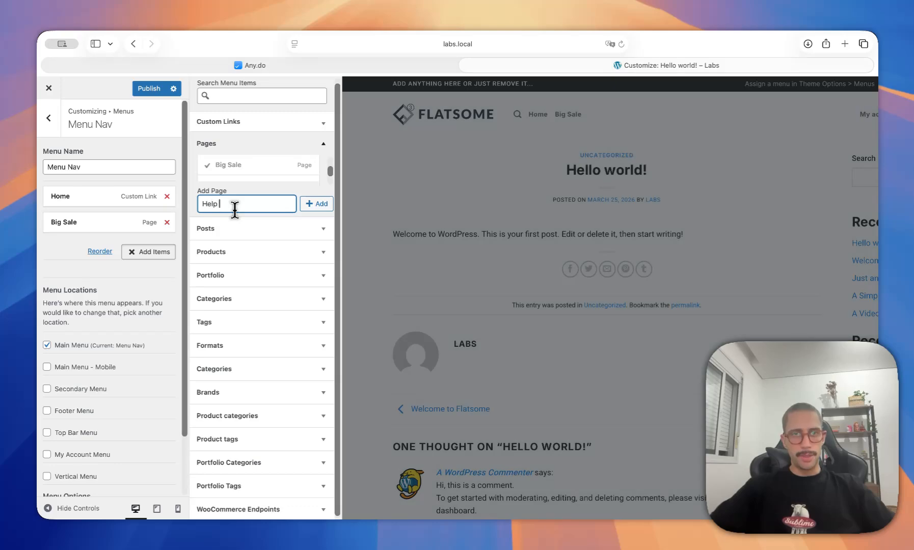
pyautogui.write('Center')
pyautogui.press('Return')
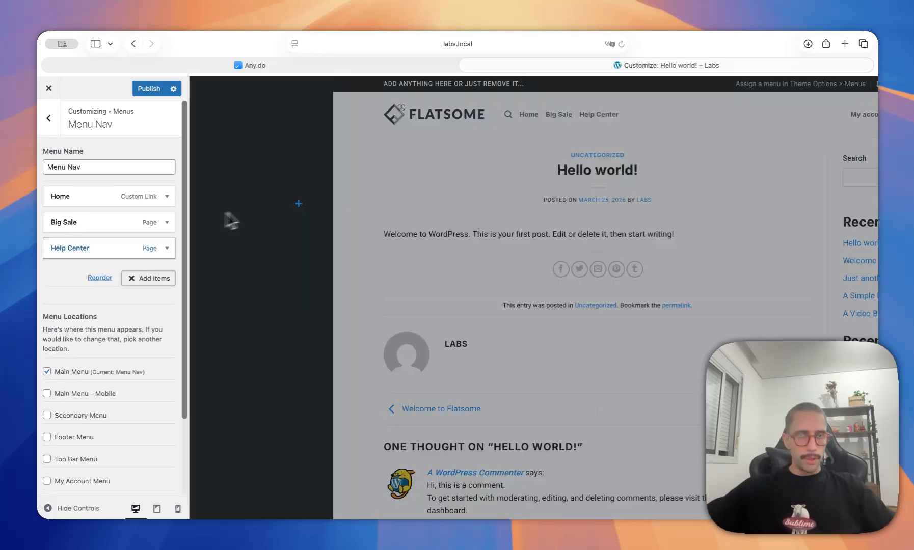
# Step: Set the Help Center menu item to open its link in a new tab, and check the Big Sale and Home item settings
pyautogui.click(96, 249)
pyautogui.click(141, 406)
pyautogui.scroll(-2, 141, 406)
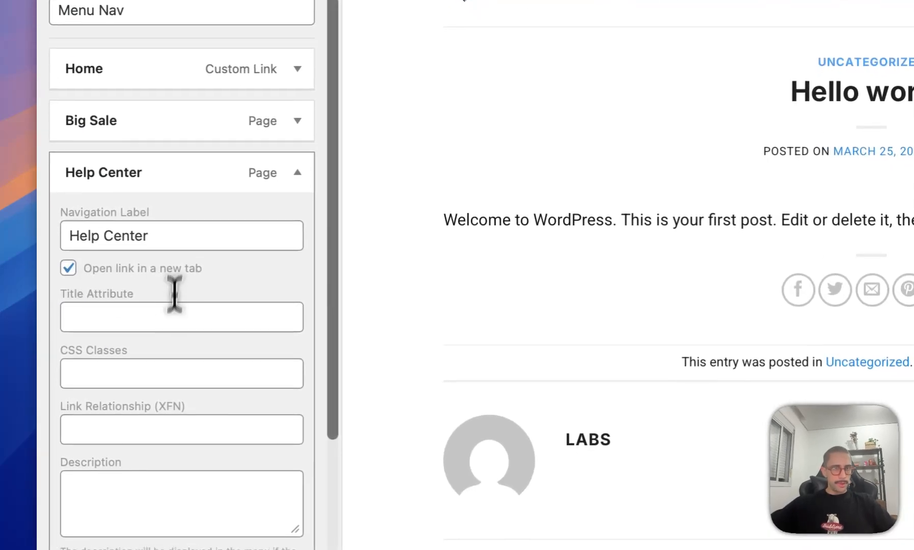
pyautogui.click(158, 430)
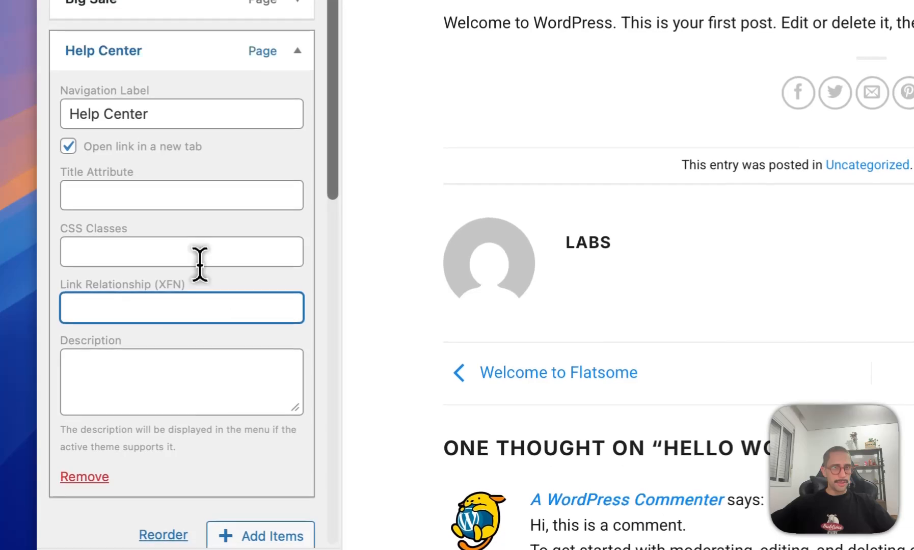
pyautogui.click(281, 53)
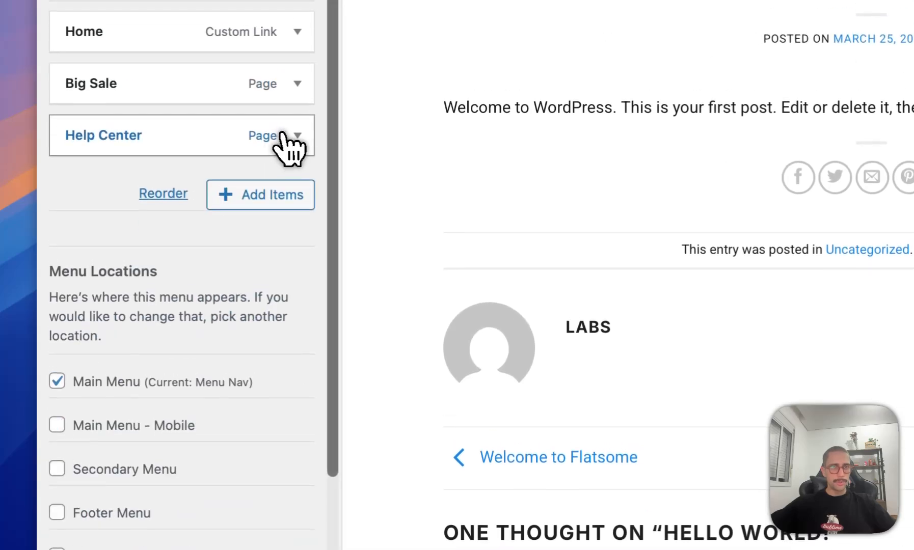
pyautogui.click(297, 84)
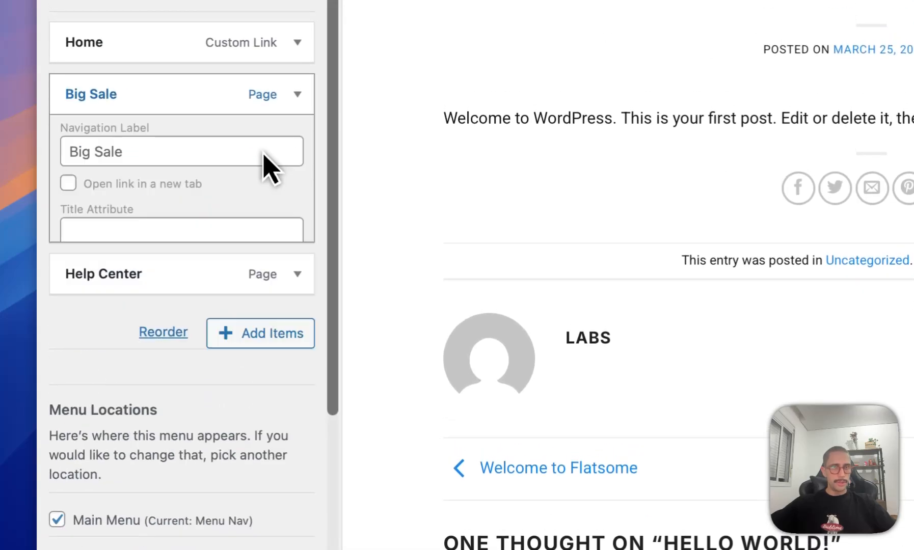
pyautogui.click(296, 84)
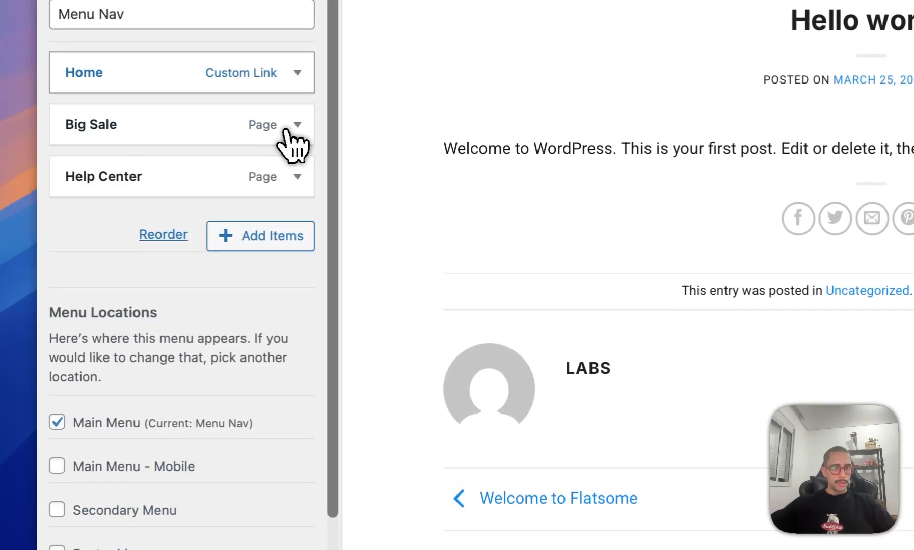
pyautogui.click(298, 72)
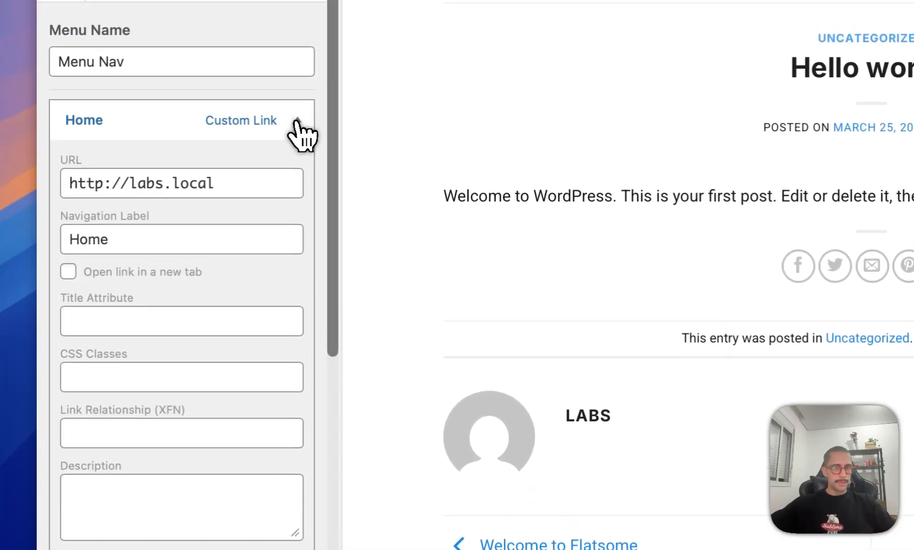
pyautogui.click(294, 131)
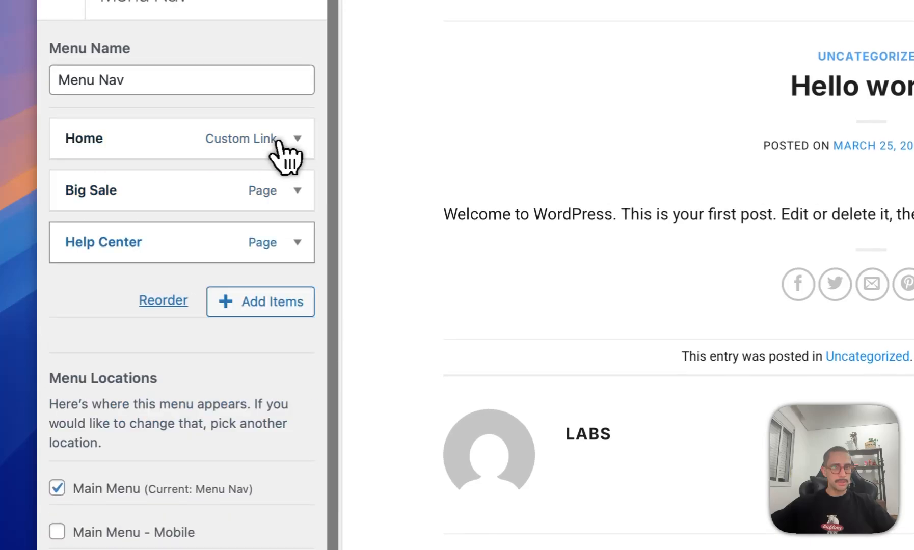
pyautogui.click(220, 301)
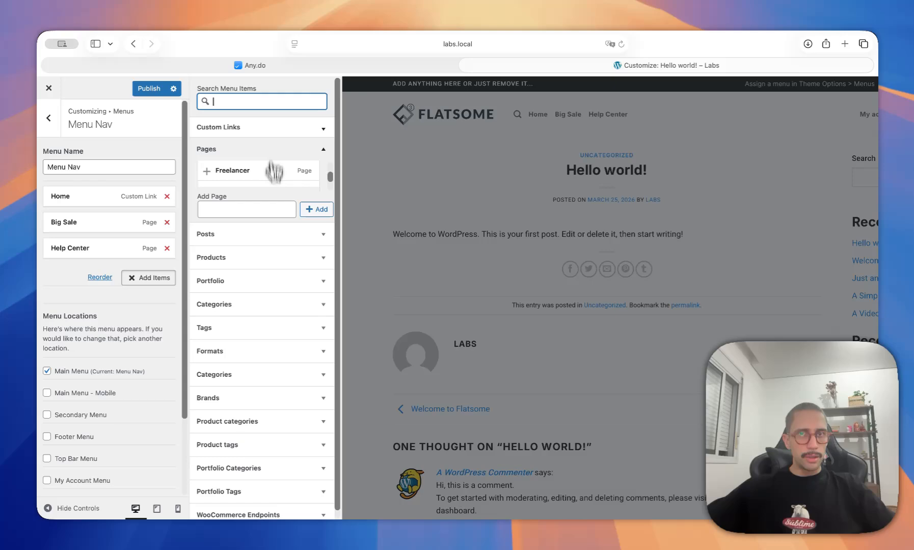
pyautogui.click(324, 128)
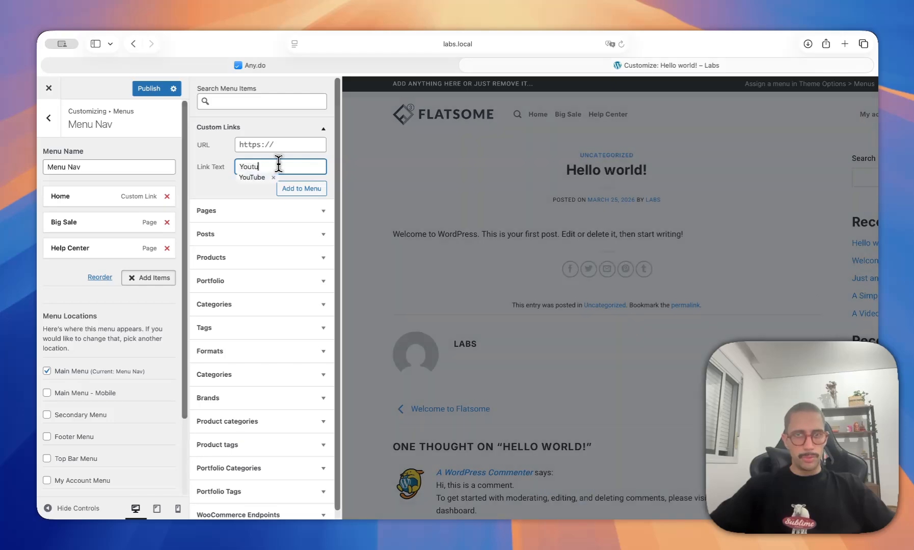
pyautogui.write('Youtube')
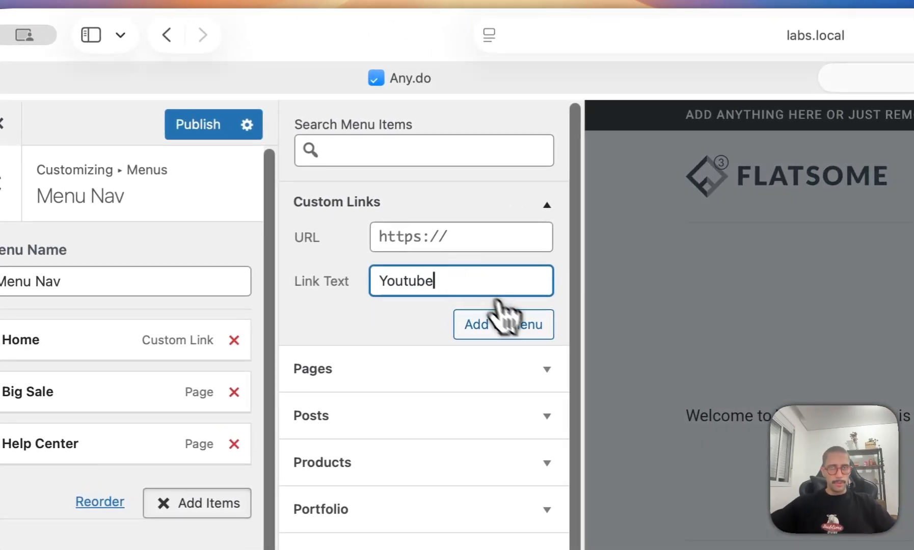
pyautogui.click(301, 185)
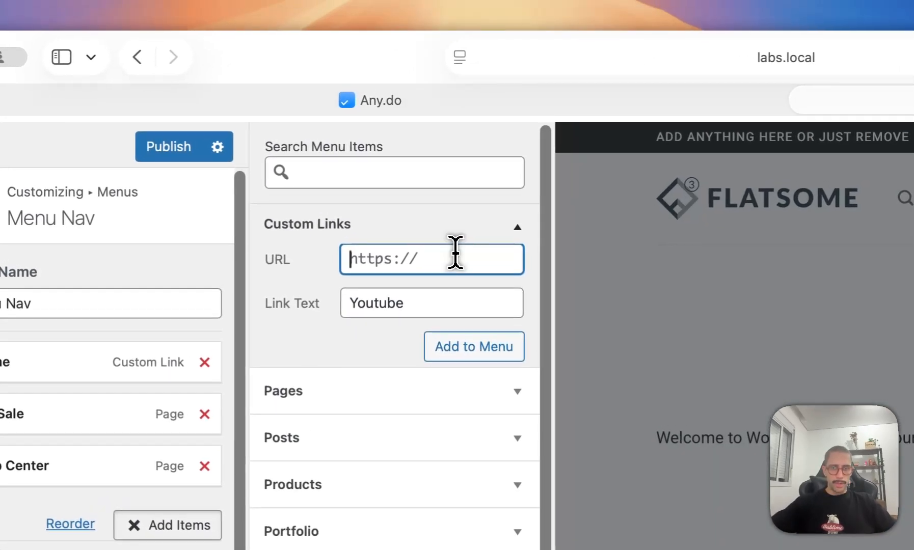
pyautogui.write('ht')
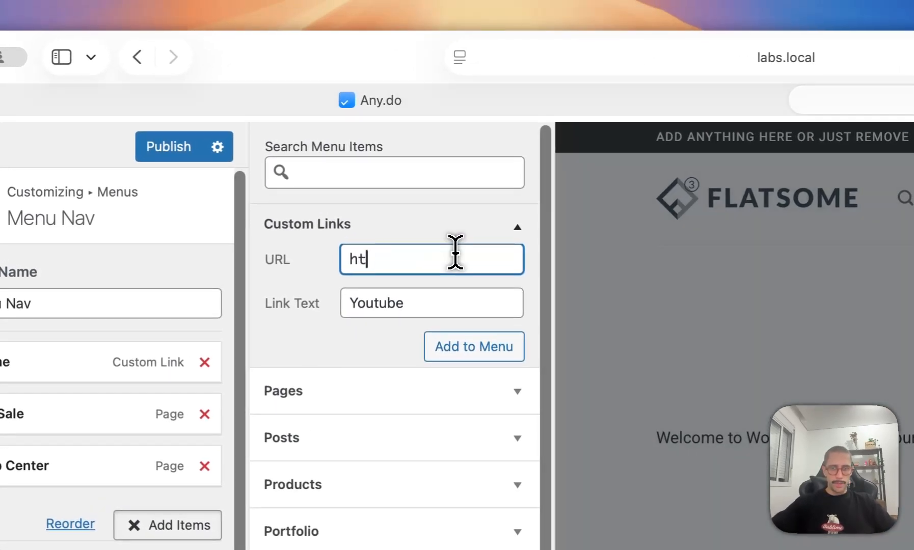
pyautogui.write('tps://')
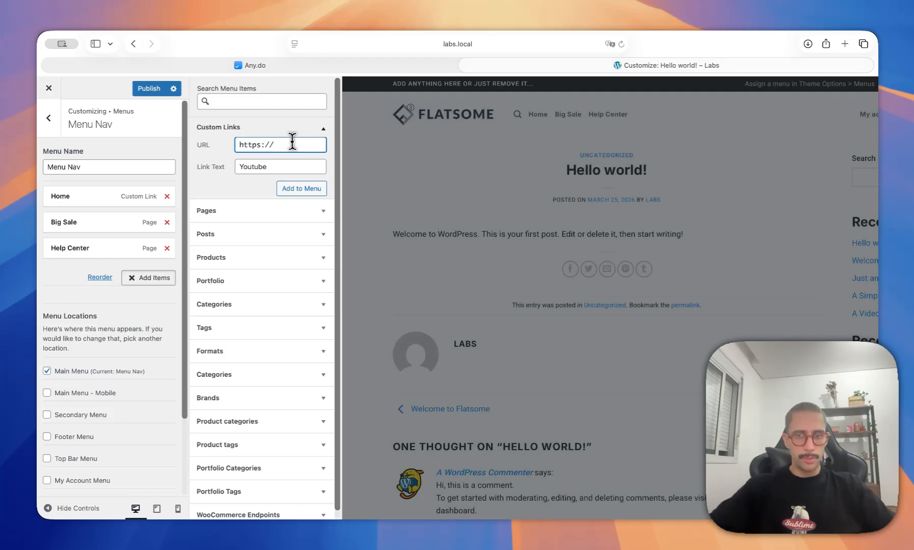
pyautogui.write('youtube.com')
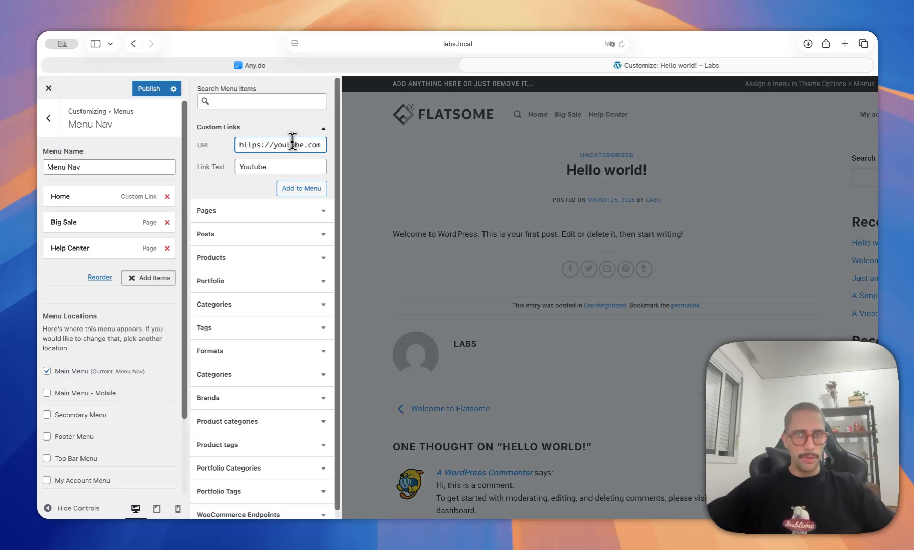
pyautogui.click(302, 189)
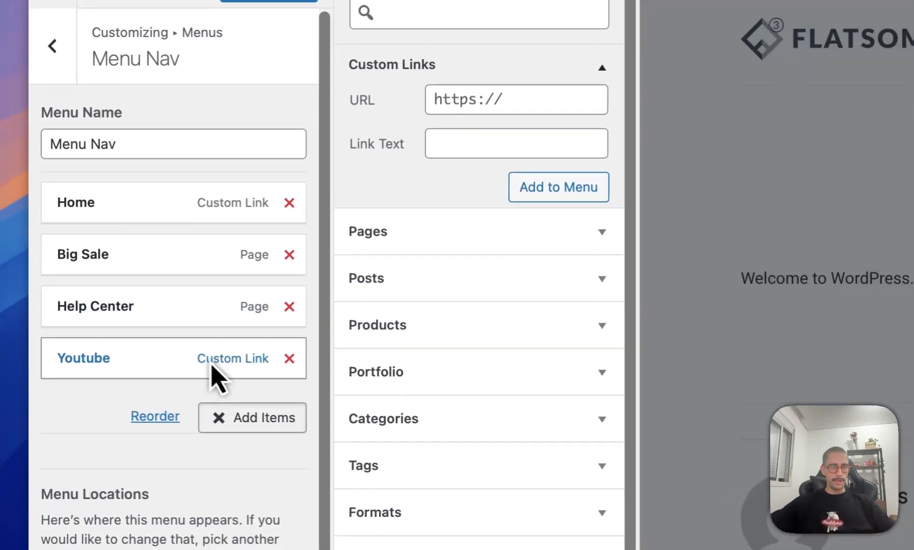
# Step: Nest the Help Center and Youtube items as sub items under Big Sale in Menu Nav
pyautogui.moveTo(212, 365); pyautogui.dragTo(191, 299)
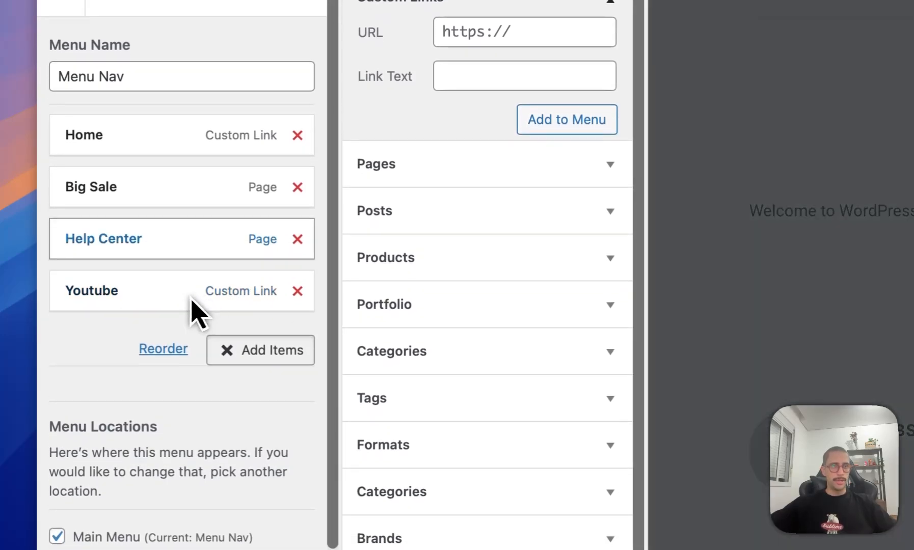
pyautogui.moveTo(159, 250); pyautogui.dragTo(201, 281)
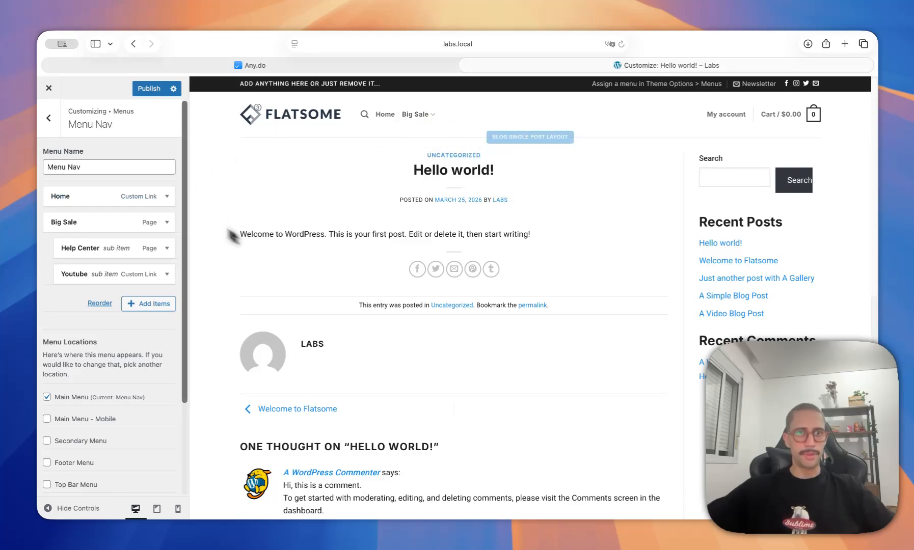
pyautogui.scroll(-5, 89, 321)
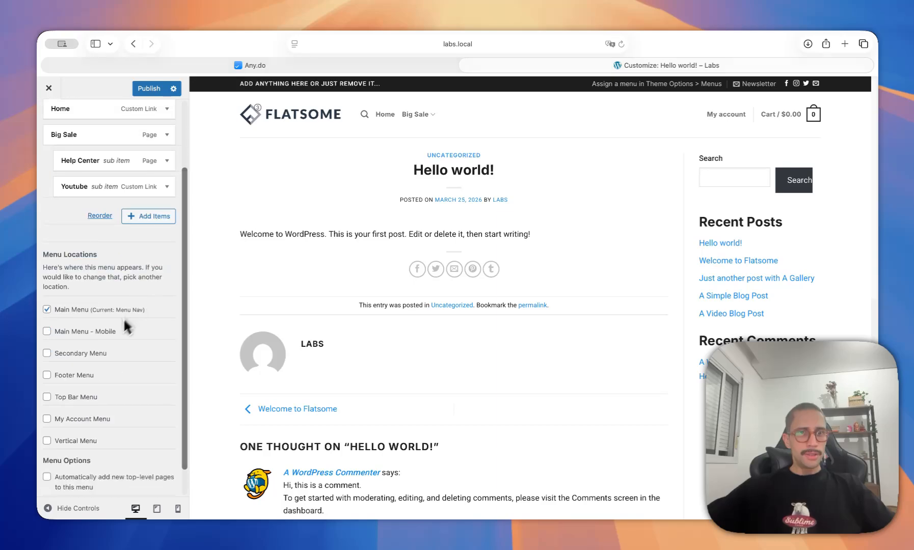
pyautogui.scroll(5, 94, 331)
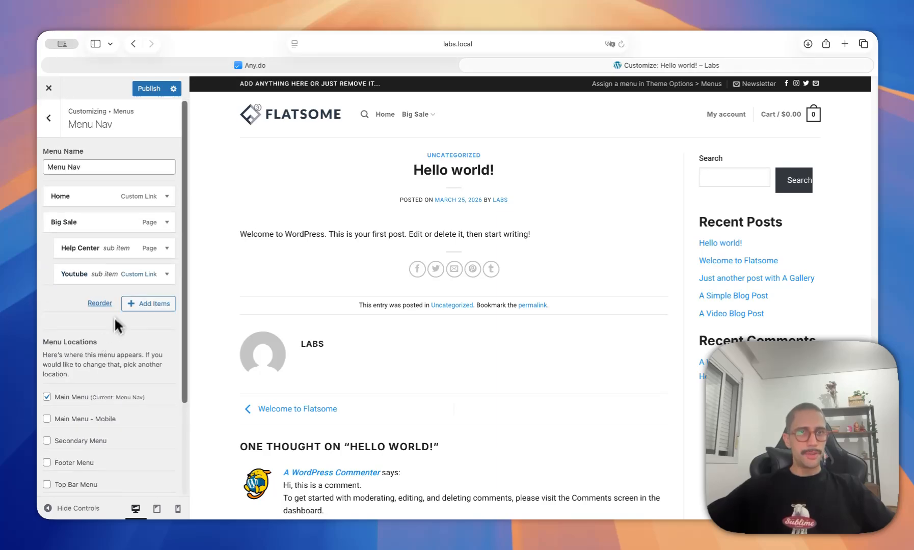
# Step: Leave the Menus settings for the main Theme Options list and publish the customizations
pyautogui.click(48, 118)
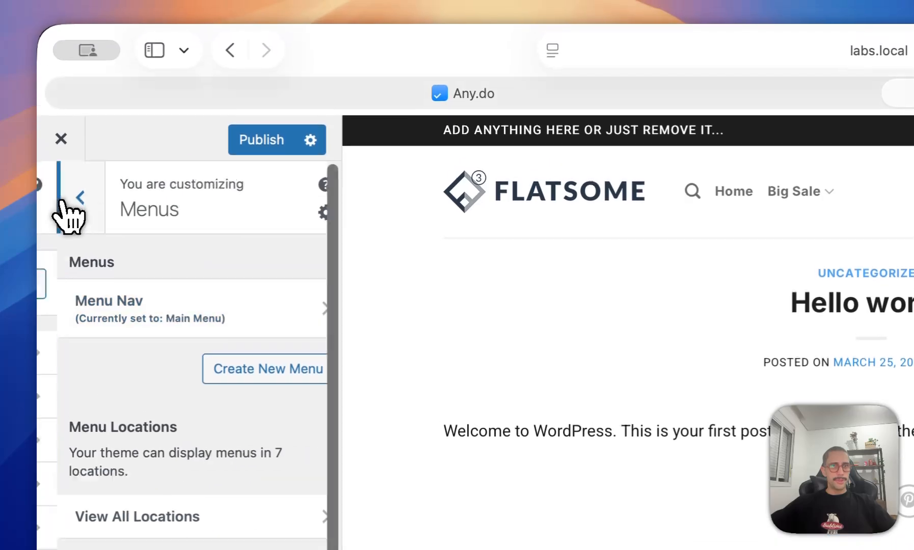
pyautogui.click(60, 158)
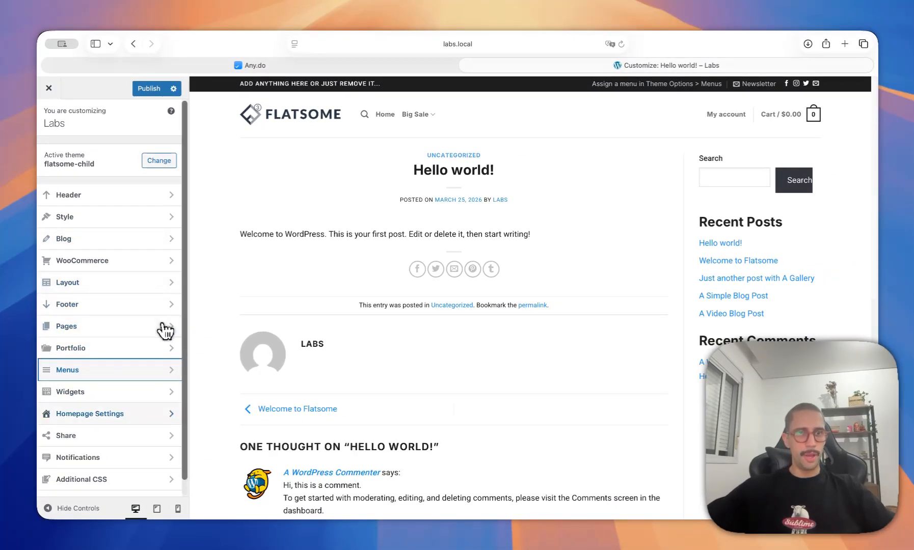
pyautogui.scroll(-1, 164, 331)
pyautogui.scroll(1, 155, 411)
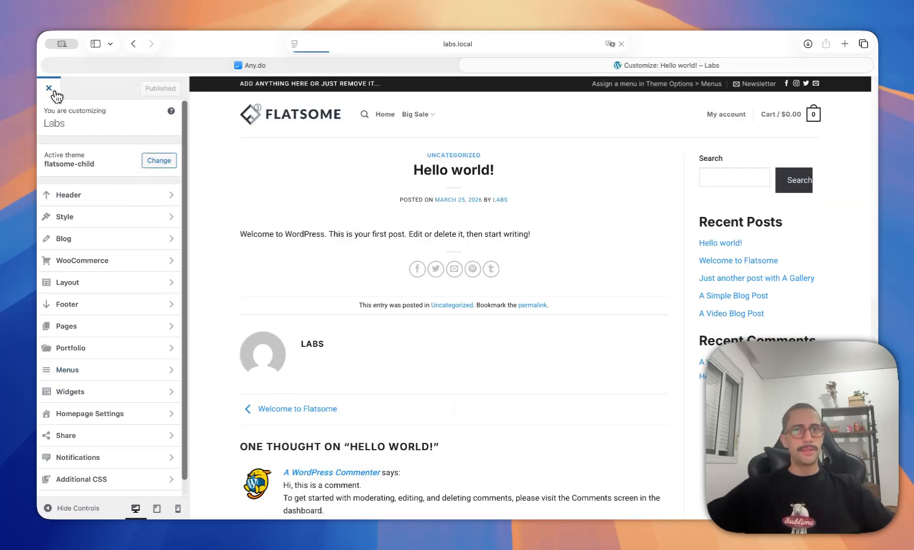
# Step: Close the customizer, switch to the Any.do tutorial checklist and open the Create a page + UX Builder) task
pyautogui.click(49, 88)
pyautogui.click(295, 64)
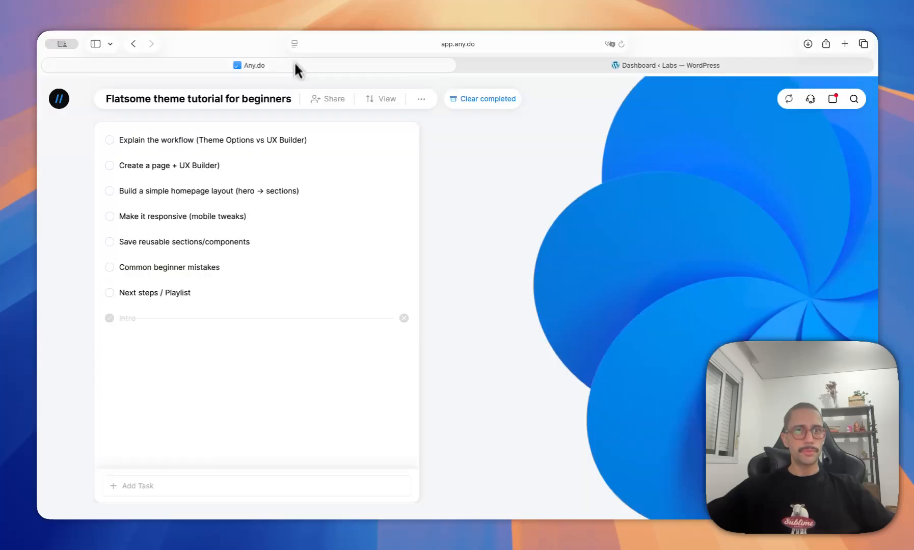
pyautogui.click(214, 167)
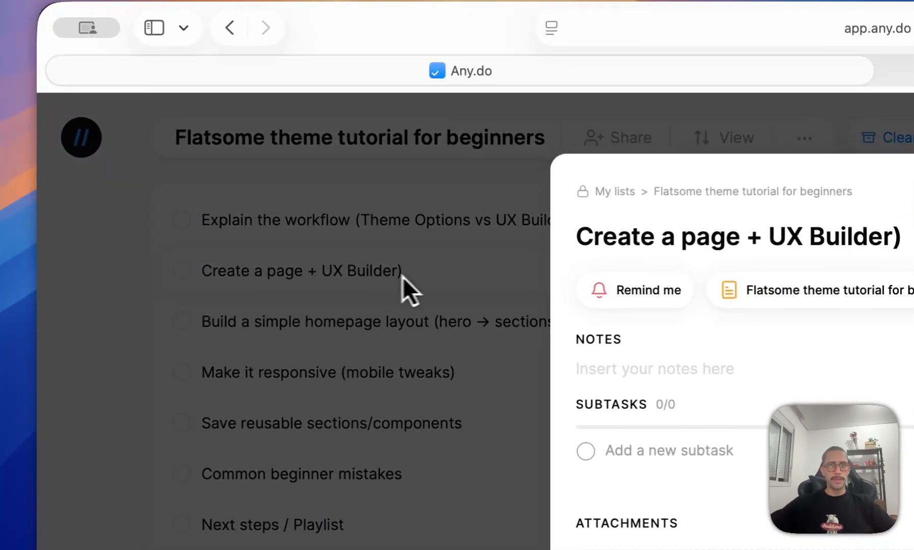
# Step: Remove the stray closing parenthesis from the task title so it reads Create a page + UX Builder, and close the task
pyautogui.click(490, 143)
pyautogui.press('BackSpace')
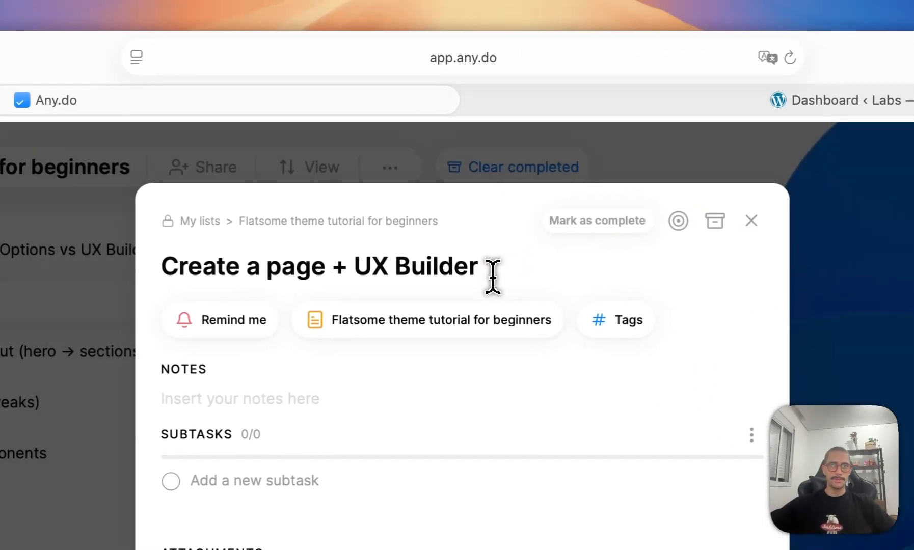
pyautogui.press('Escape')
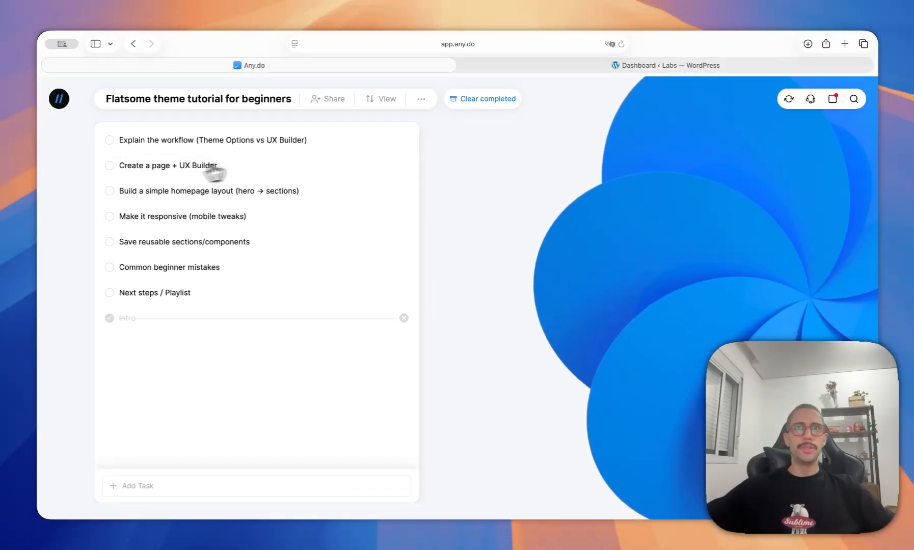
# Step: Switch to the WordPress dashboard, add a new page from the Pages list and open it in UX Builder
pyautogui.click(631, 65)
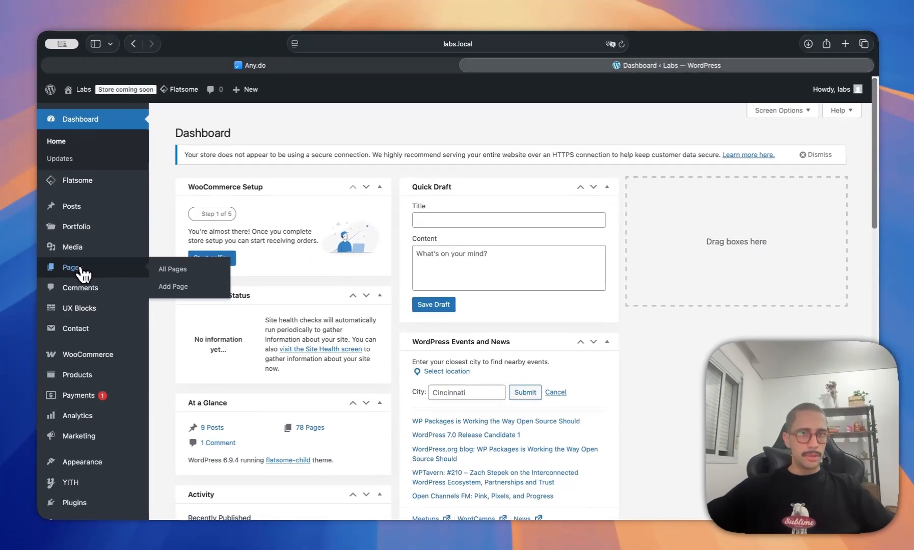
pyautogui.click(172, 270)
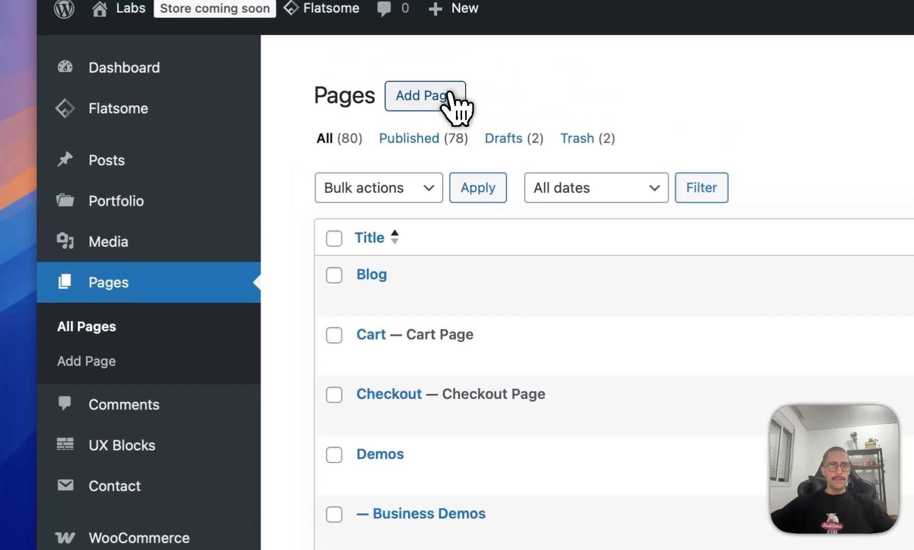
pyautogui.click(451, 11)
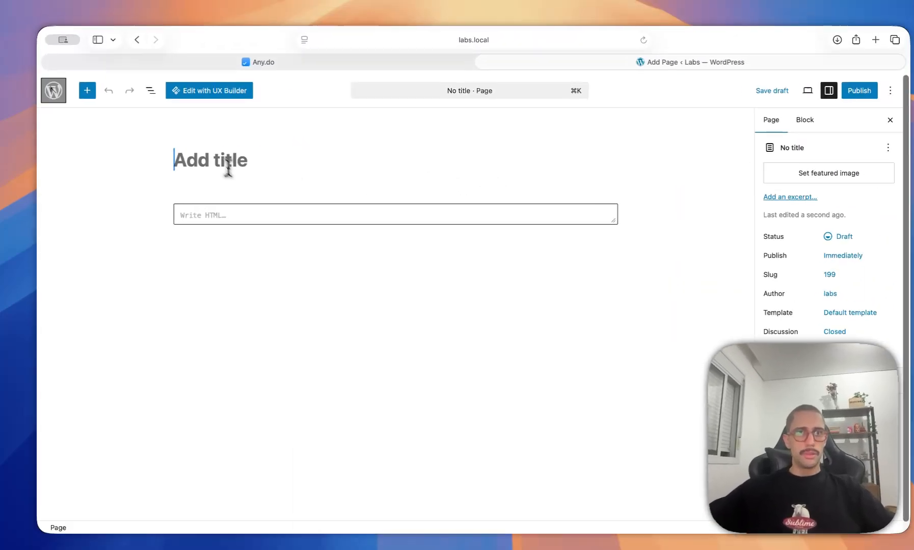
pyautogui.click(205, 94)
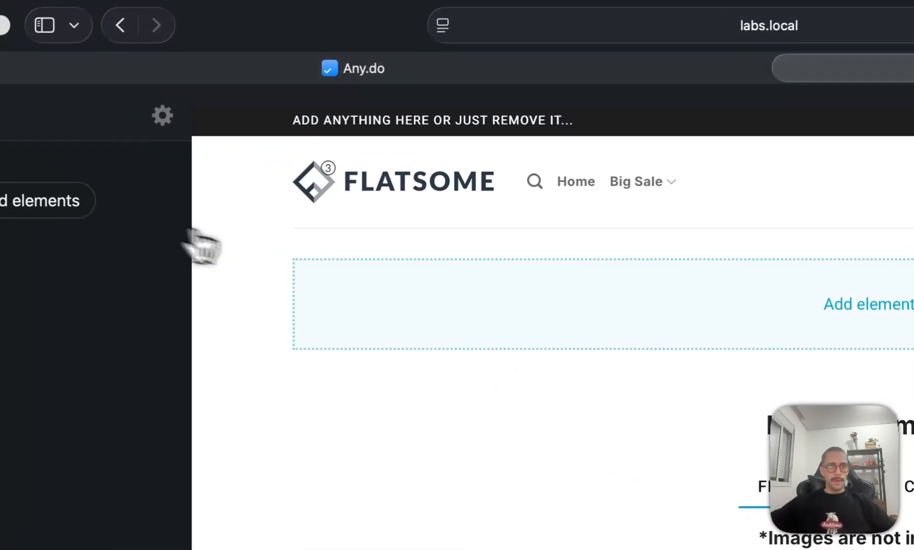
# Step: Set the page title to My First Page in the post settings and apply it
pyautogui.click(269, 147)
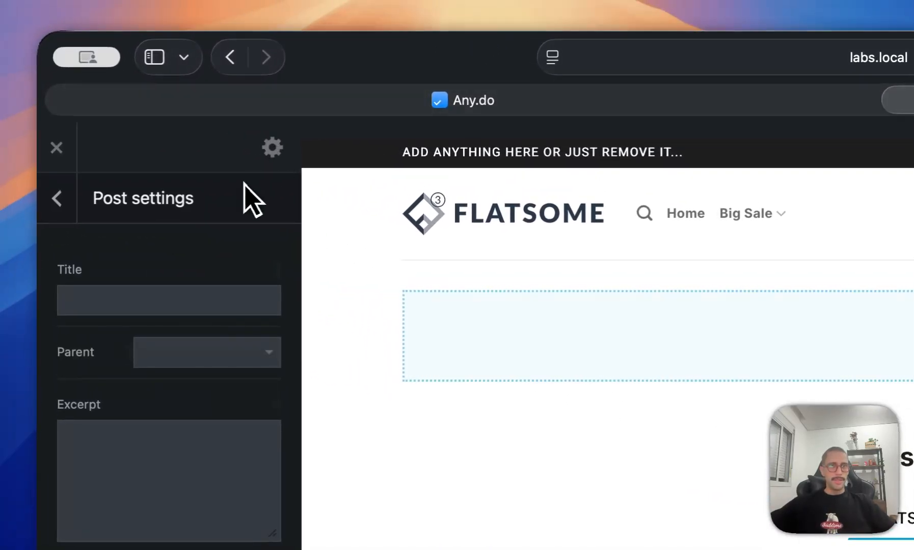
pyautogui.click(275, 152)
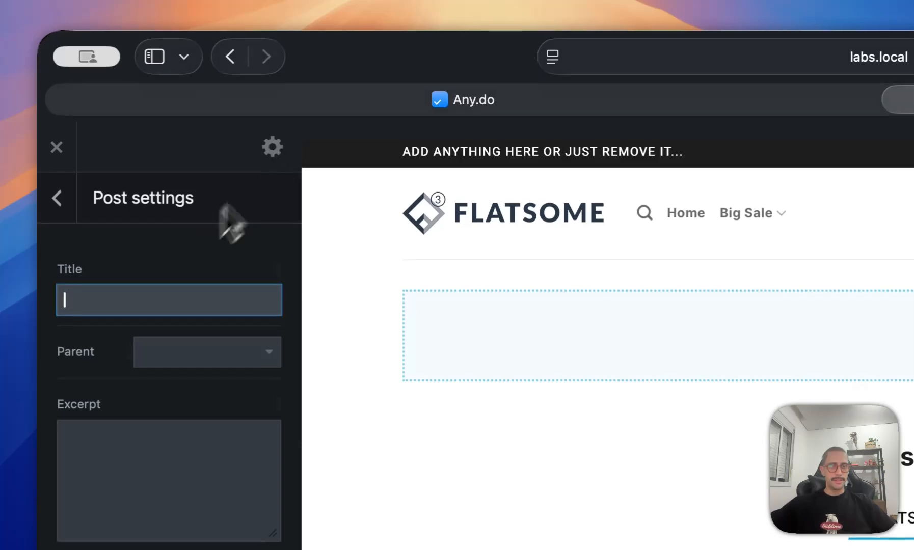
pyautogui.write('My First')
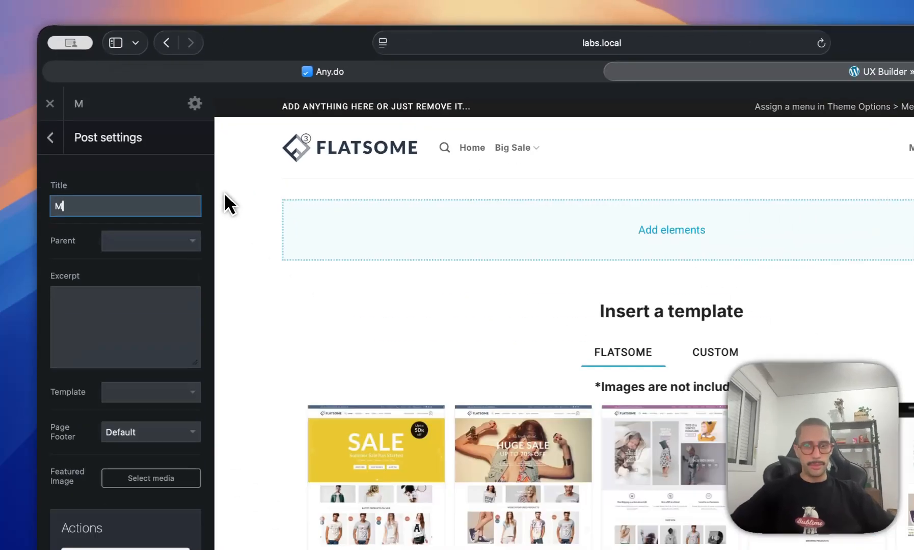
pyautogui.write(' Page')
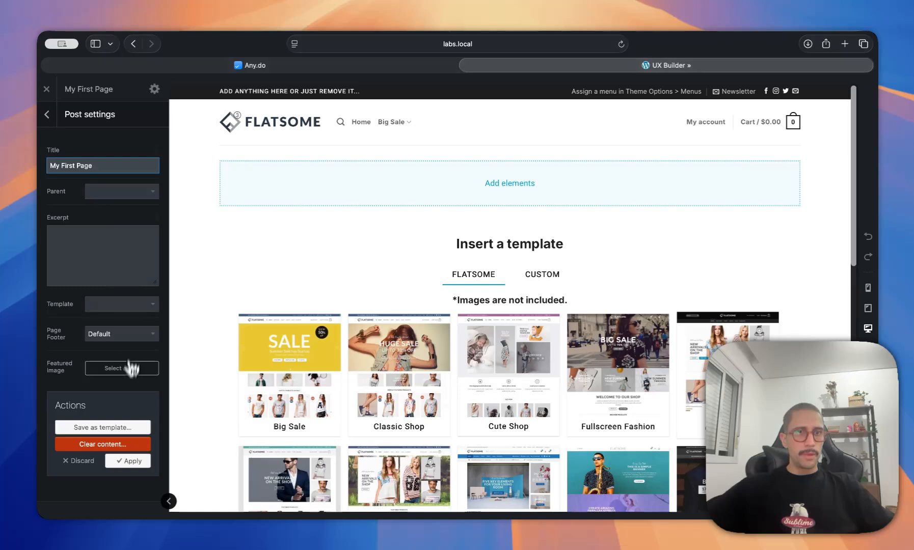
pyautogui.click(128, 460)
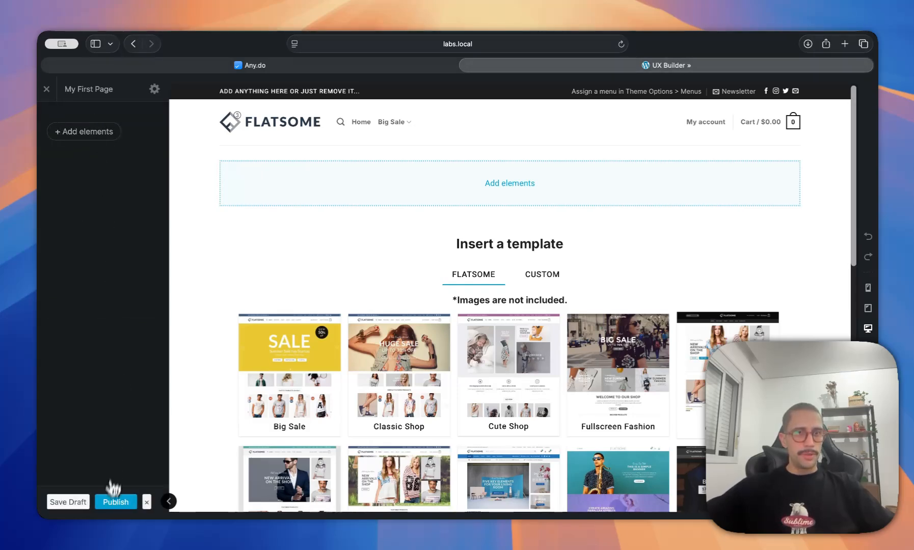
# Step: Add a Section element with the Default preset to the empty page
pyautogui.click(97, 133)
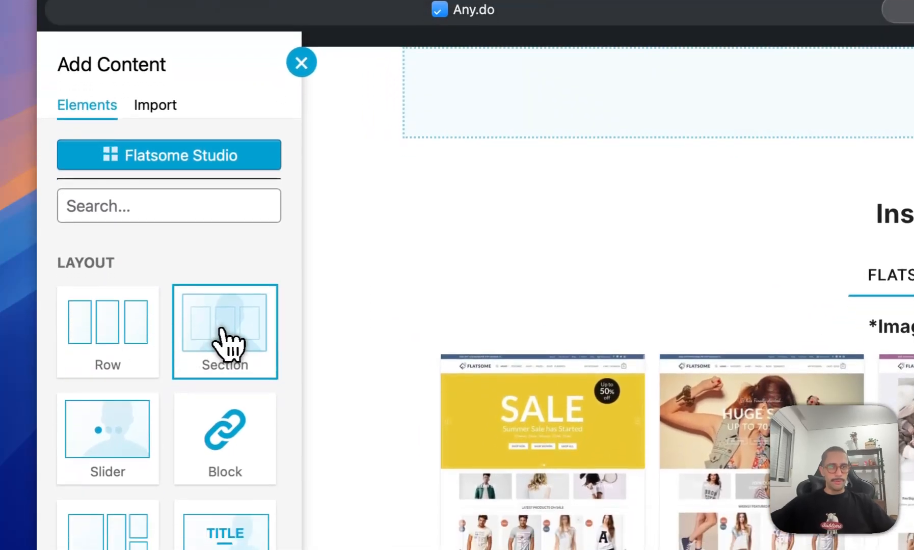
pyautogui.click(226, 344)
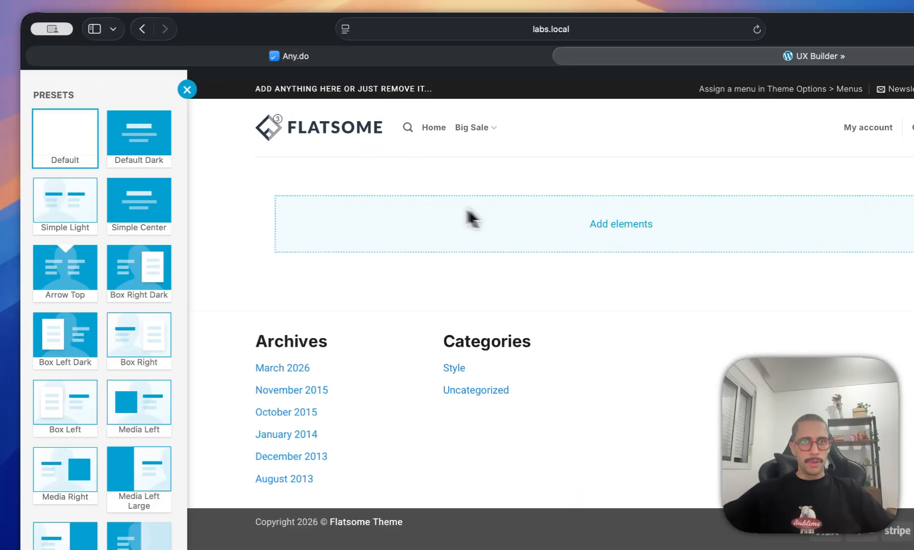
pyautogui.click(742, 256)
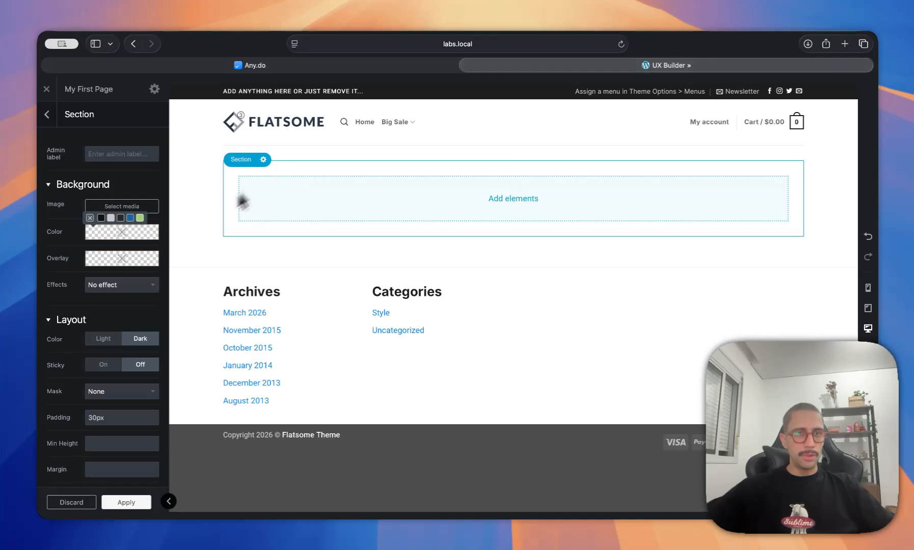
# Step: Try the beach photo of the seated surfer as the section's background image, and remove it again
pyautogui.click(127, 209)
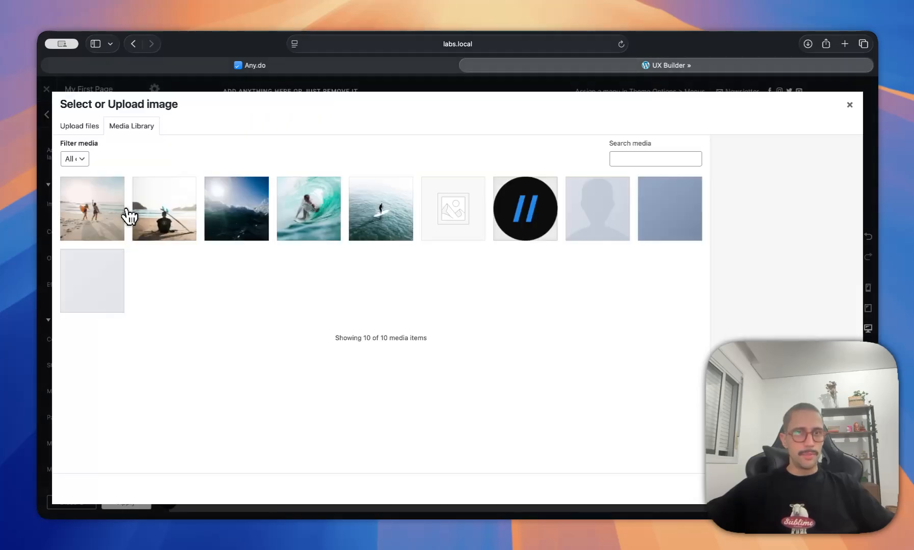
pyautogui.click(150, 232)
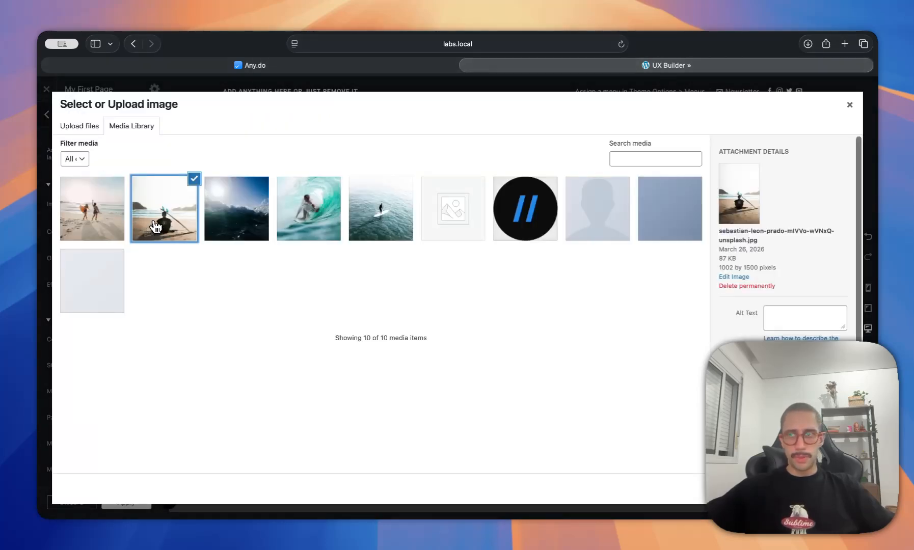
pyautogui.click(835, 489)
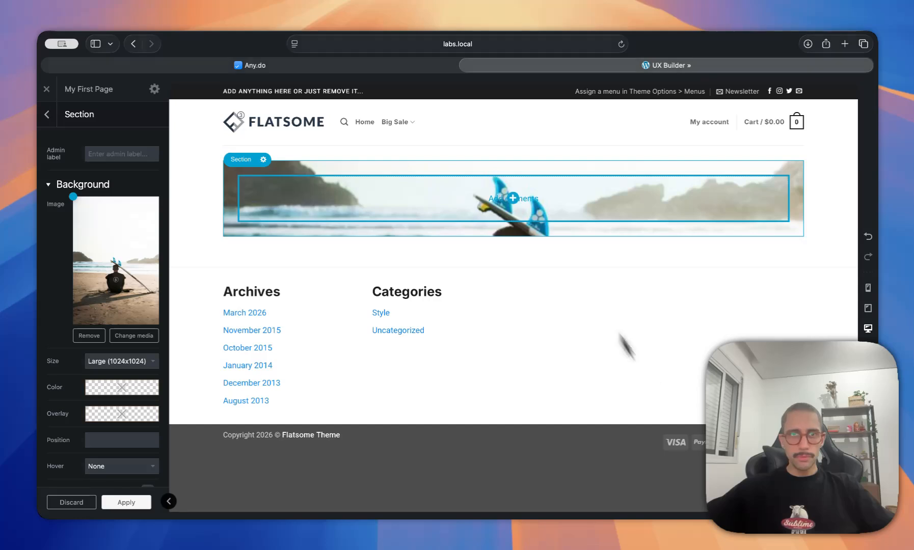
pyautogui.click(90, 336)
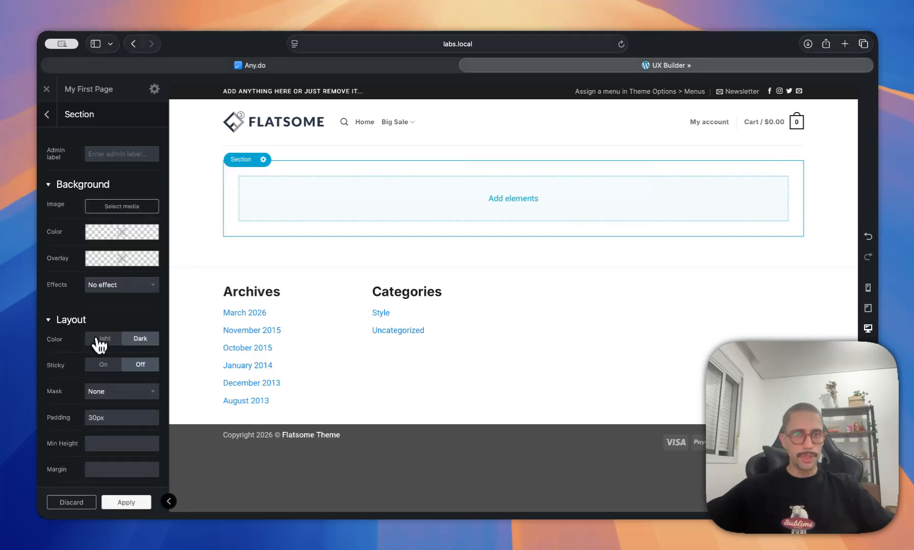
# Step: Leave the section settings and set the page's template to Page - Full Width in the post settings
pyautogui.click(235, 175)
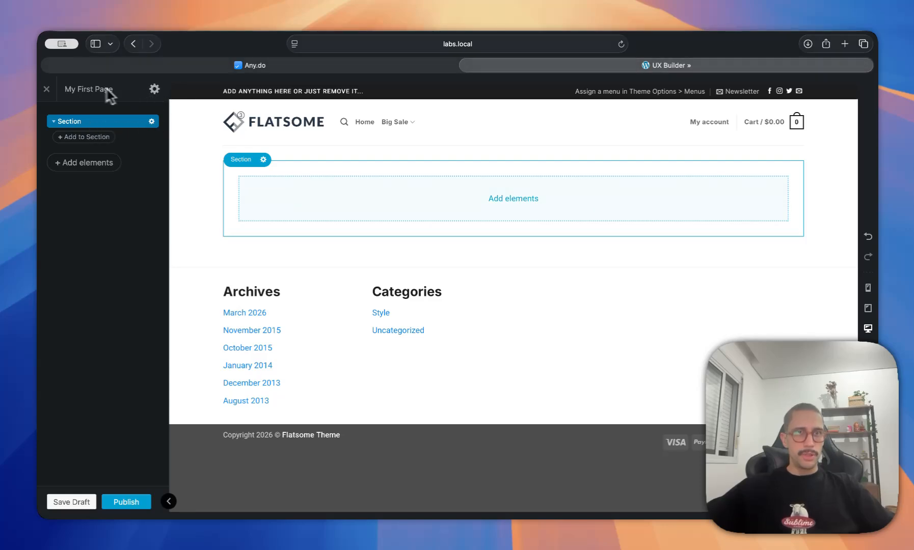
pyautogui.click(154, 90)
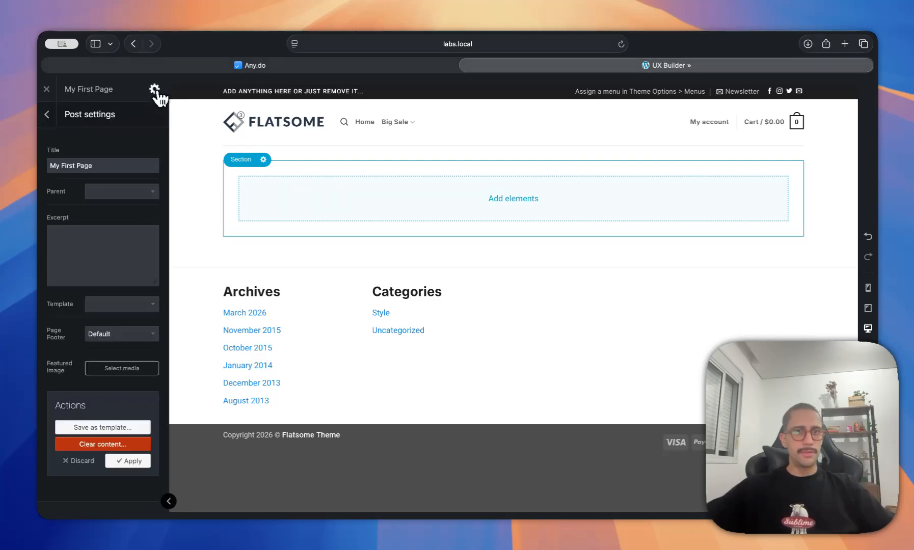
pyautogui.click(120, 333)
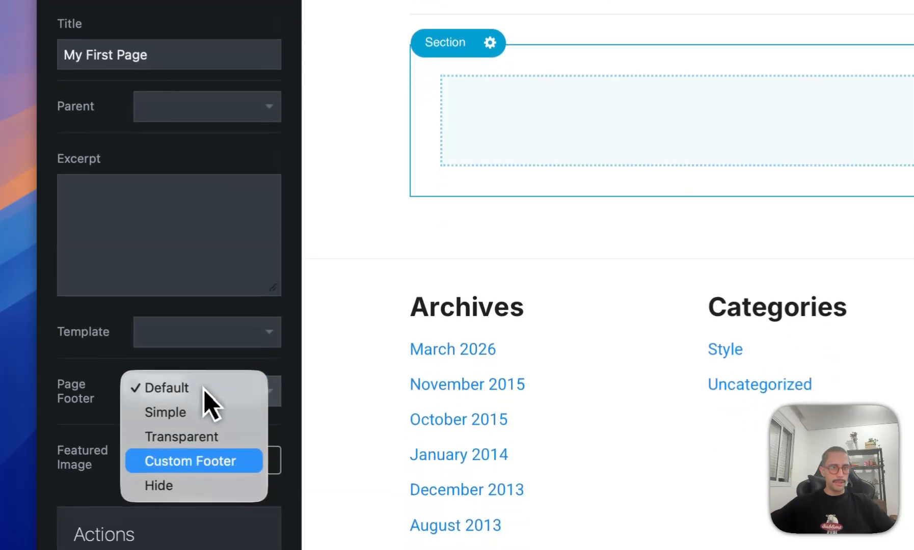
pyautogui.click(94, 326)
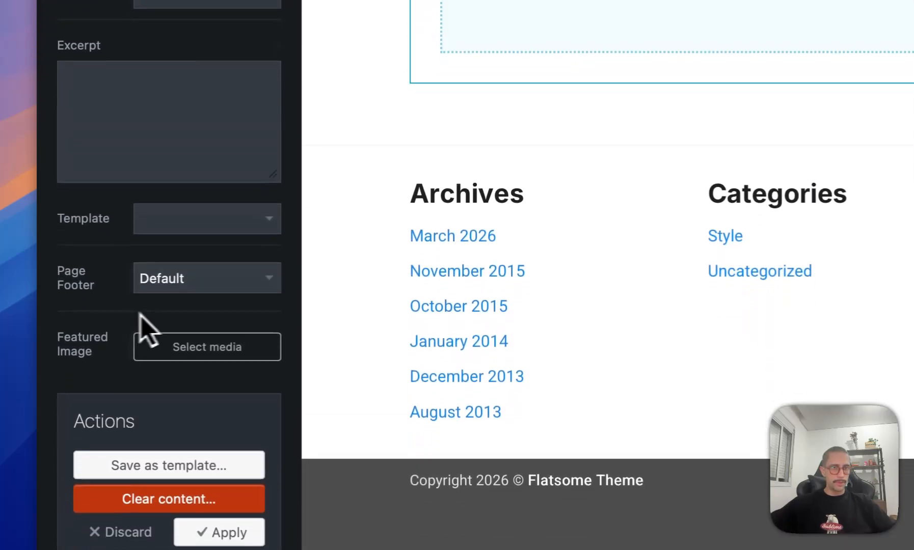
pyautogui.click(174, 232)
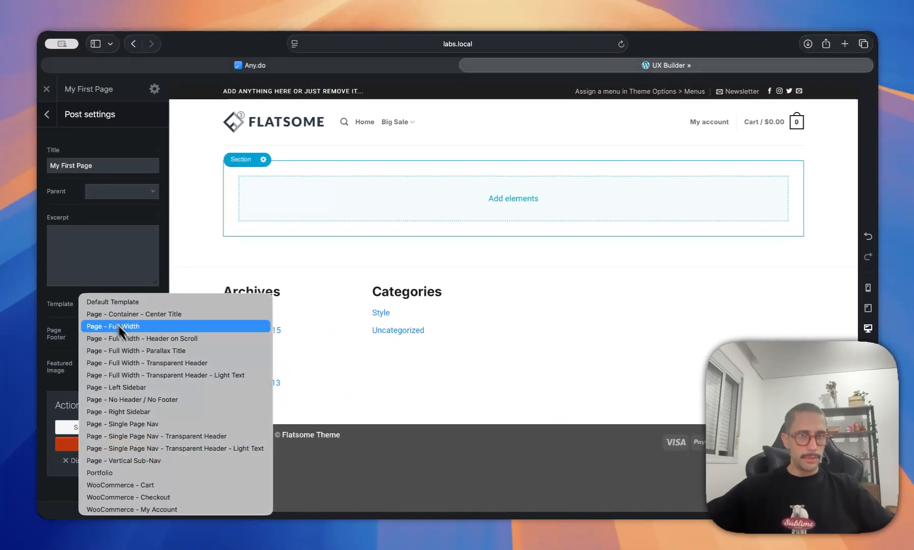
pyautogui.click(116, 324)
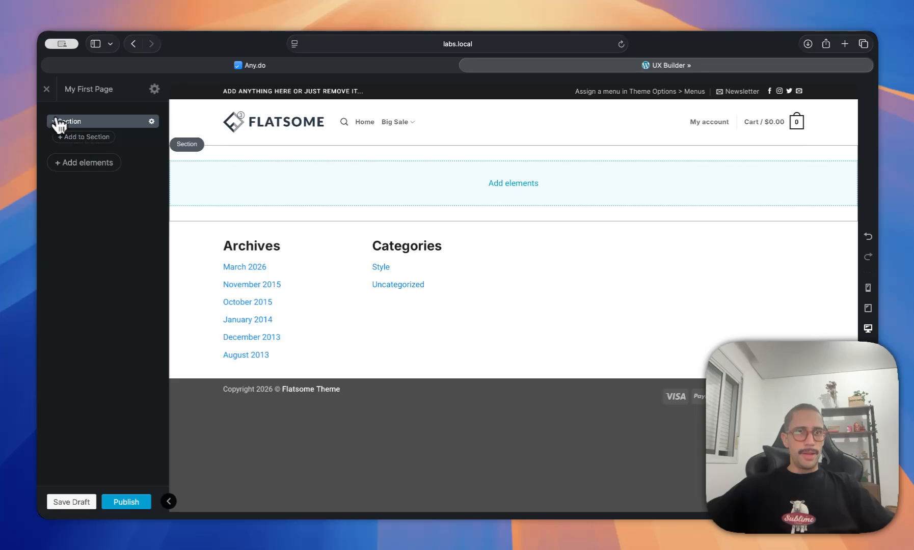
# Step: Add a Row with the 3 Columns preset inside the Section
pyautogui.click(86, 137)
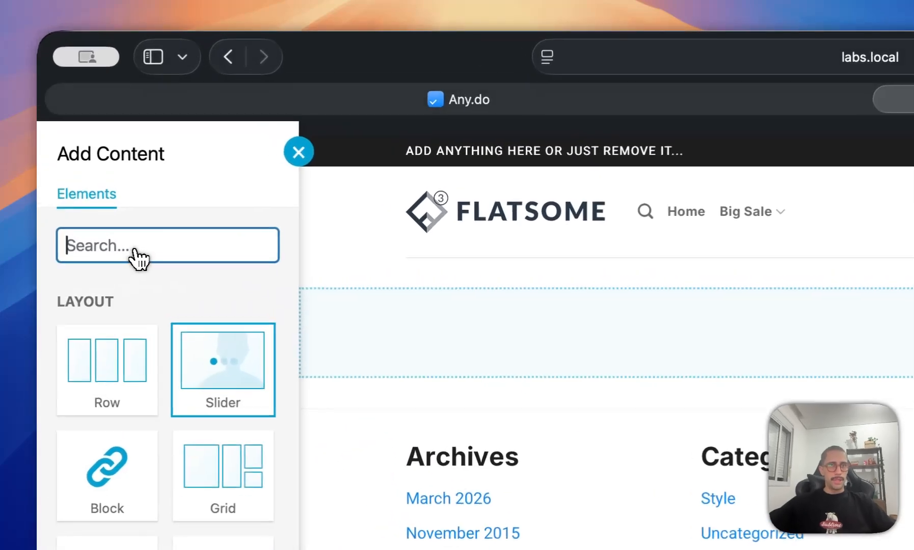
pyautogui.click(135, 352)
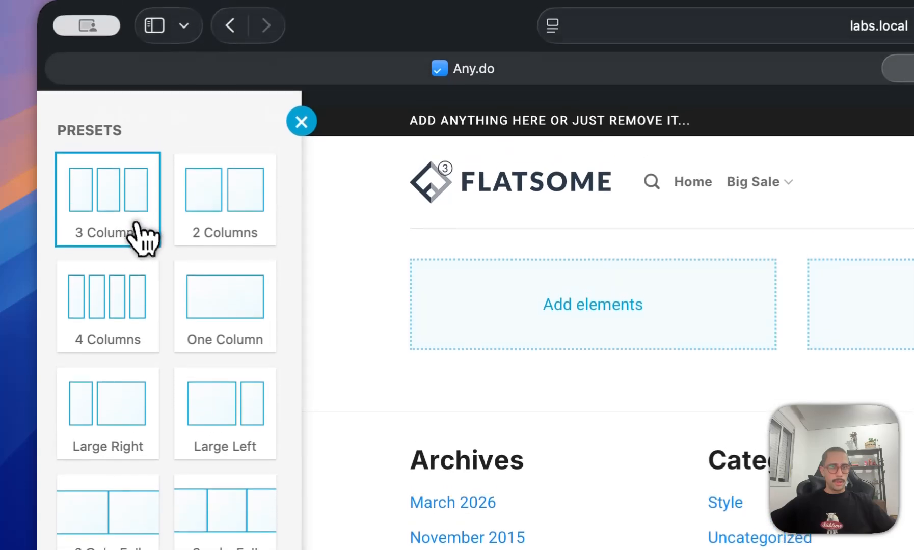
pyautogui.click(136, 184)
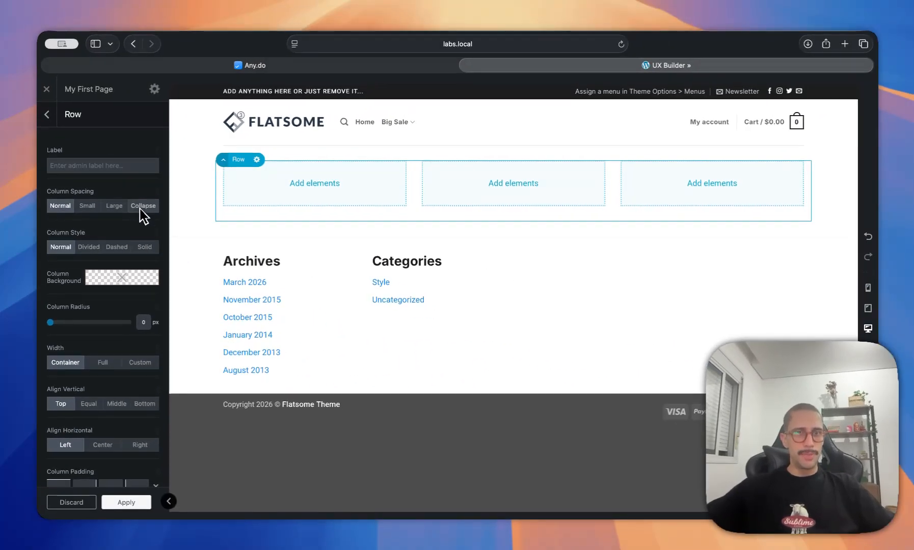
# Step: Set the row's column spacing to Collapse and its column padding to 15px on all four sides
pyautogui.click(142, 206)
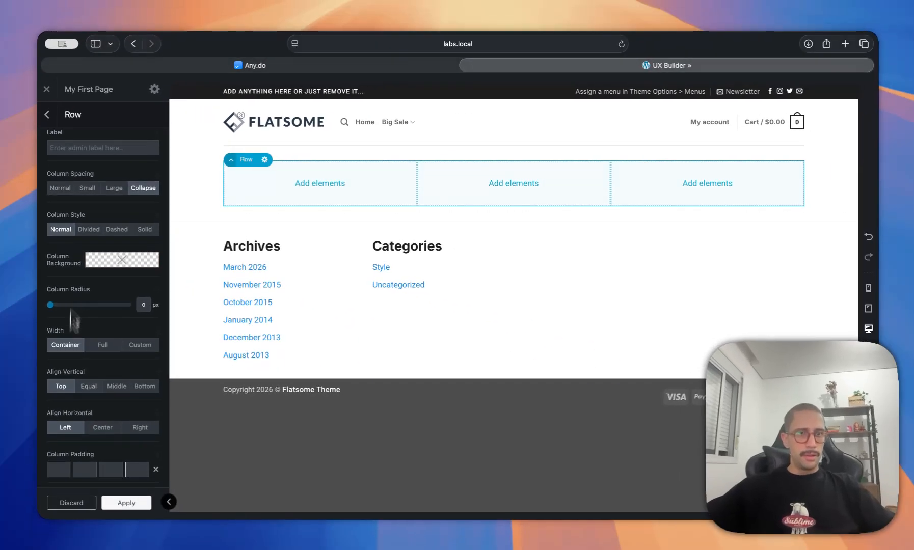
pyautogui.scroll(-5, 77, 405)
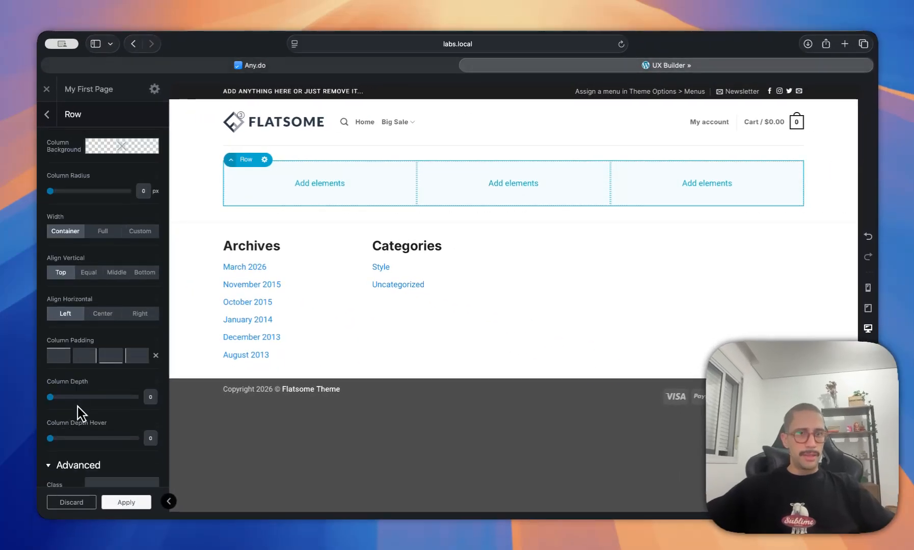
pyautogui.click(58, 356)
pyautogui.write('15')
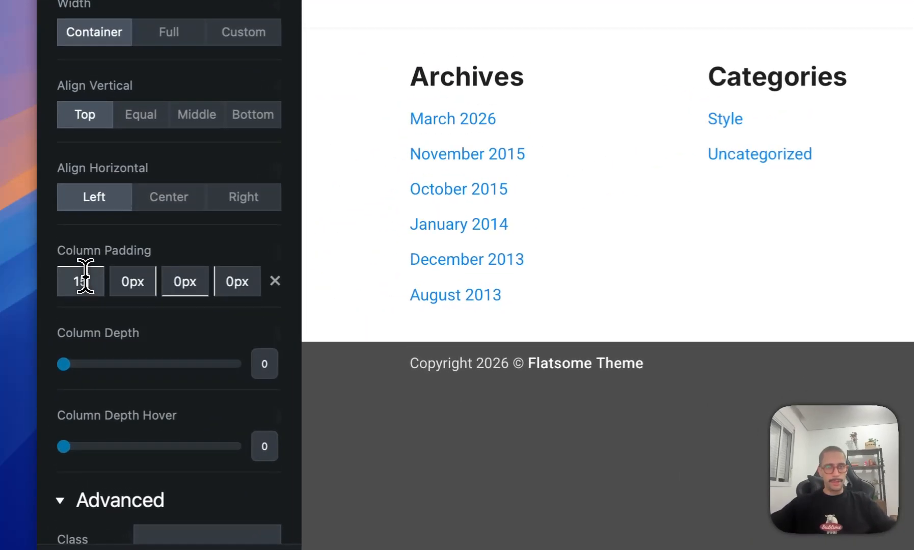
pyautogui.press('Tab')
pyautogui.write('15')
pyautogui.press('Tab')
pyautogui.write('1')
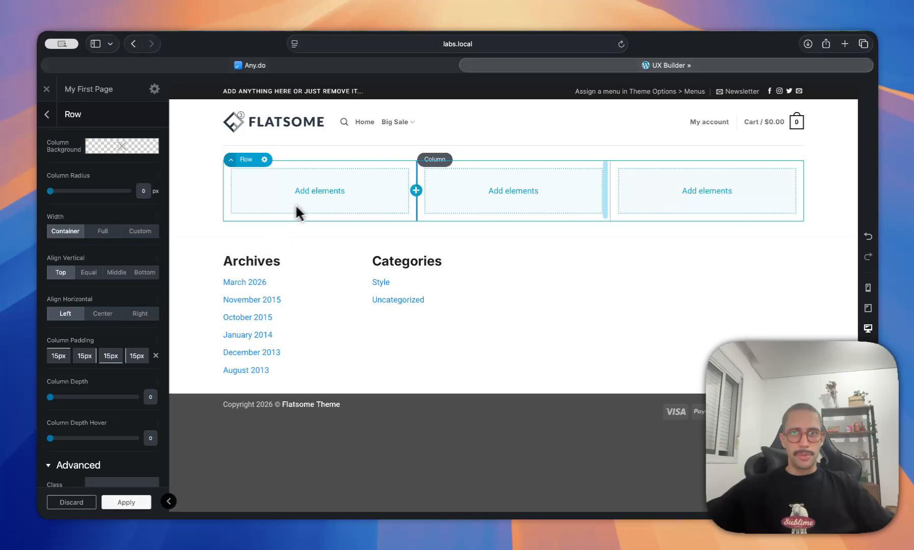
# Step: Add a Text element to the first column of the row
pyautogui.click(320, 192)
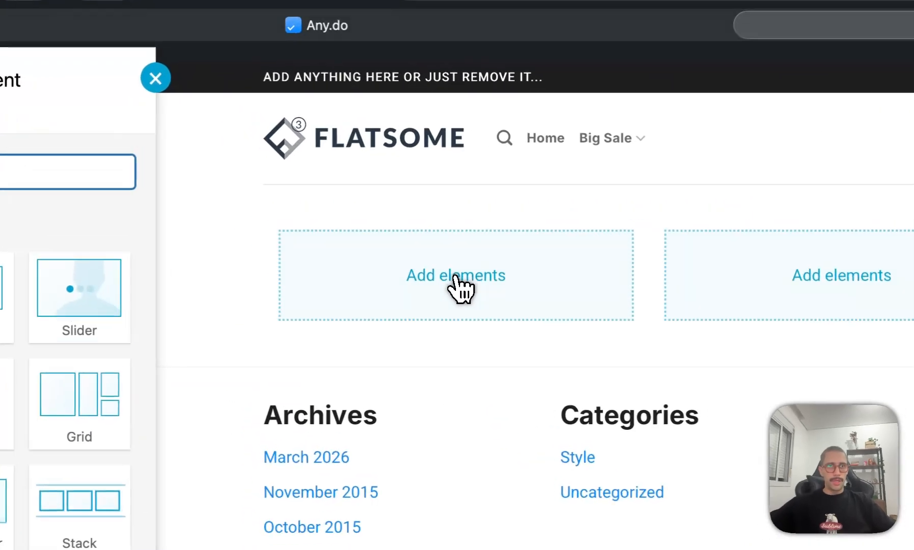
pyautogui.write('text')
pyautogui.press('Return')
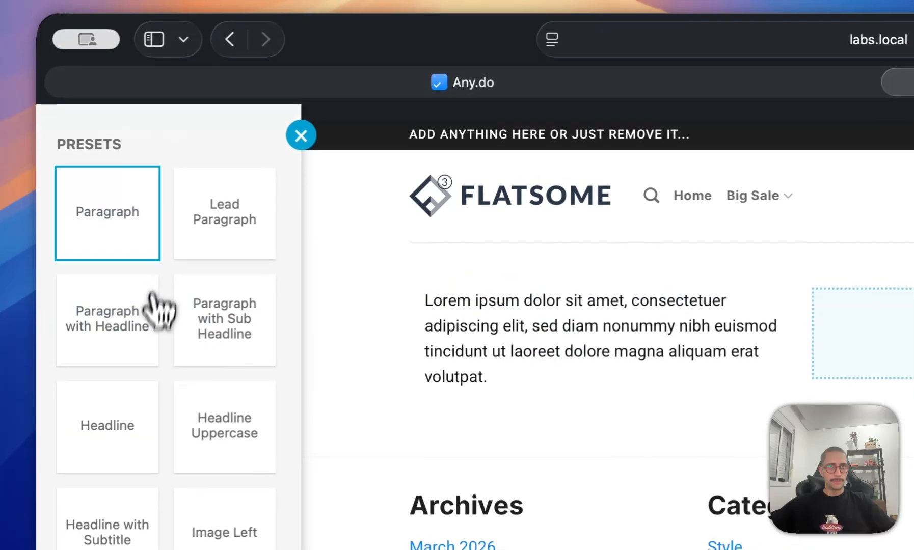
# Step: Try several text presets, including Headline Uppercase, Headline with Subtitle and Image Left, and apply Paragraph with Headline
pyautogui.click(151, 248)
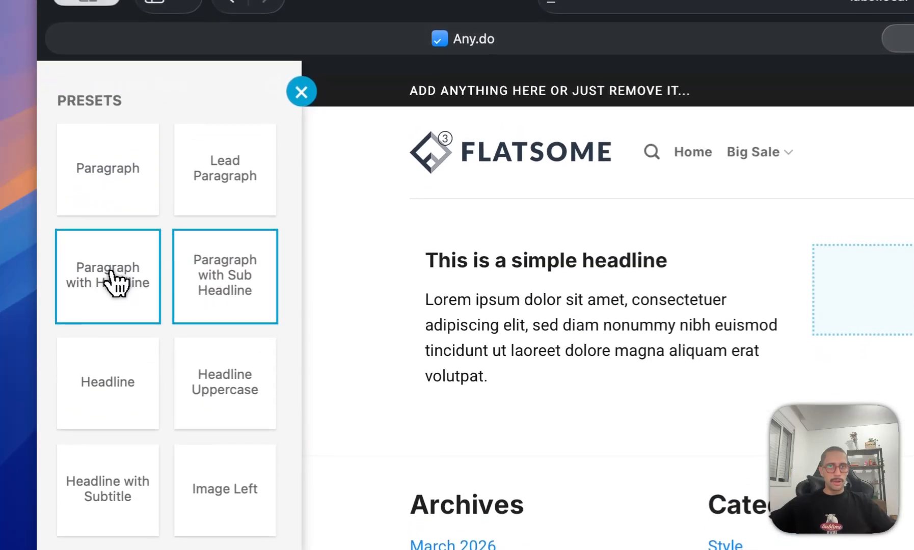
pyautogui.click(233, 202)
pyautogui.click(220, 265)
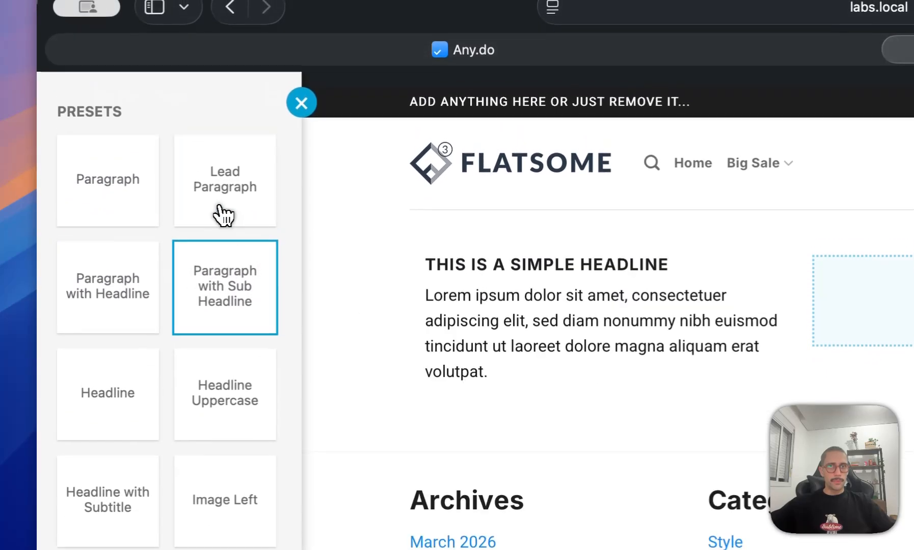
pyautogui.click(120, 377)
pyautogui.click(108, 289)
pyautogui.click(224, 397)
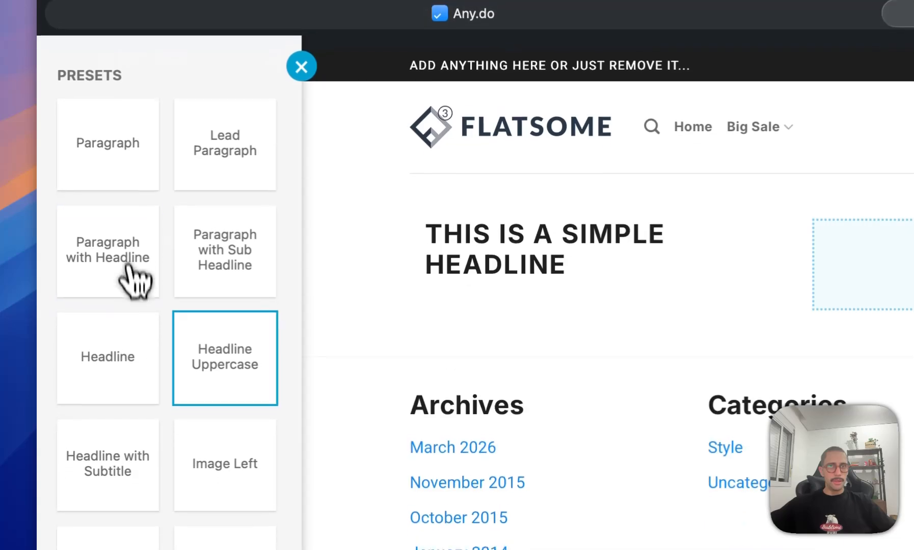
pyautogui.click(108, 504)
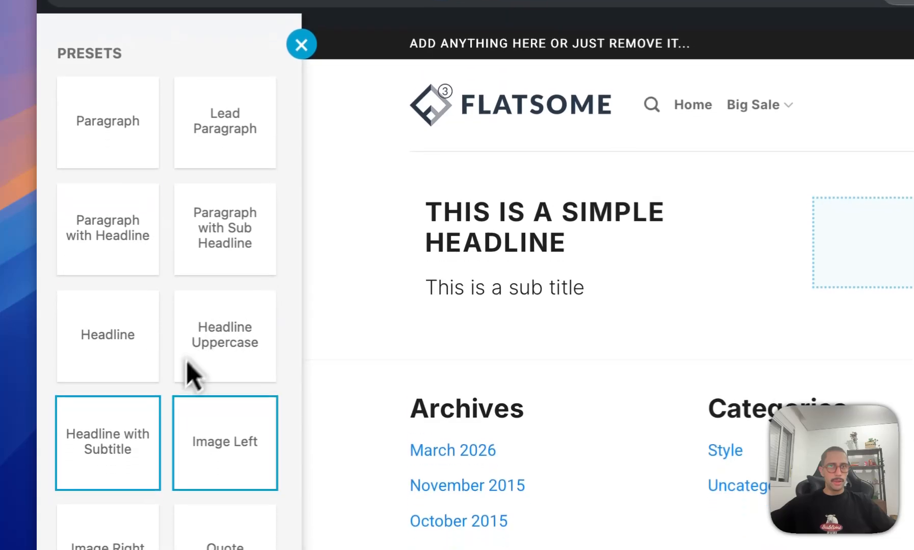
pyautogui.click(219, 448)
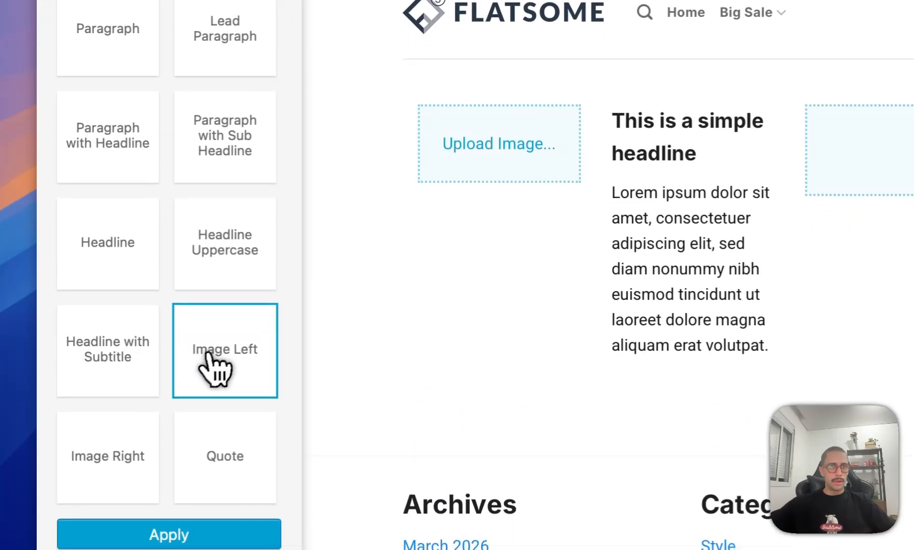
pyautogui.click(117, 341)
pyautogui.click(115, 232)
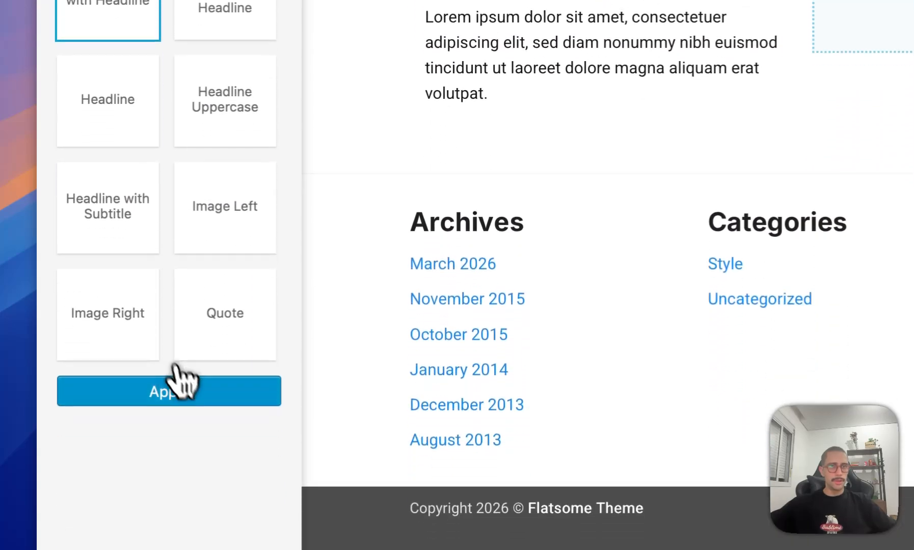
pyautogui.click(175, 382)
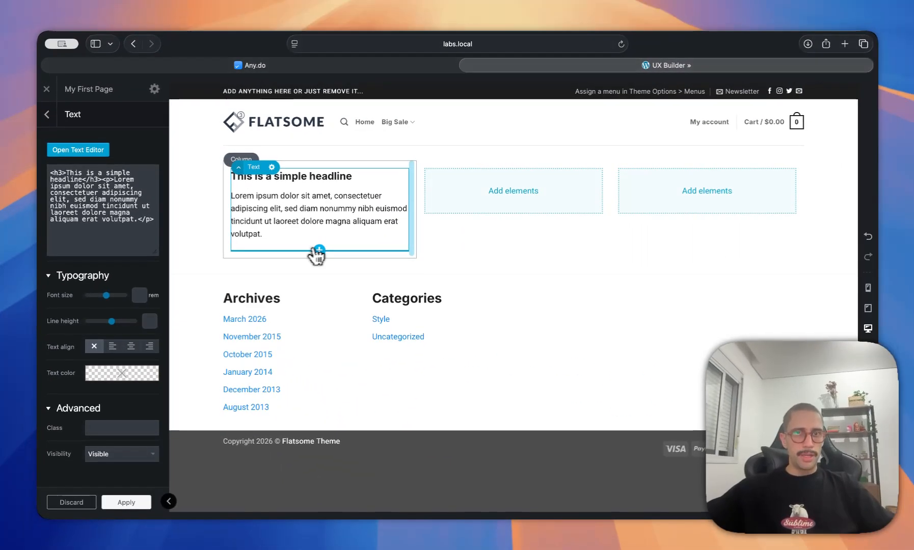
# Step: Add a Button element with the Circle preset below the text in the first column
pyautogui.click(319, 251)
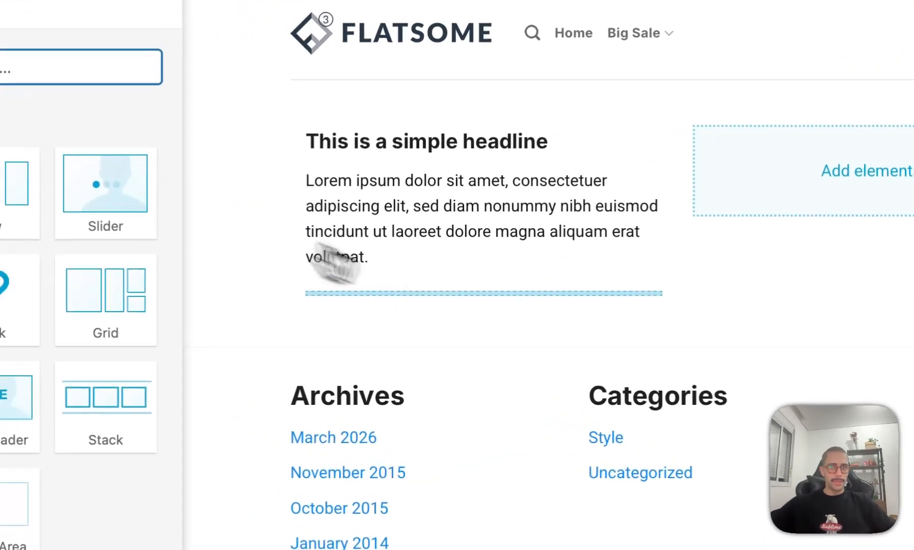
pyautogui.write('button')
pyautogui.press('Down')
pyautogui.press('Up')
pyautogui.press('Return')
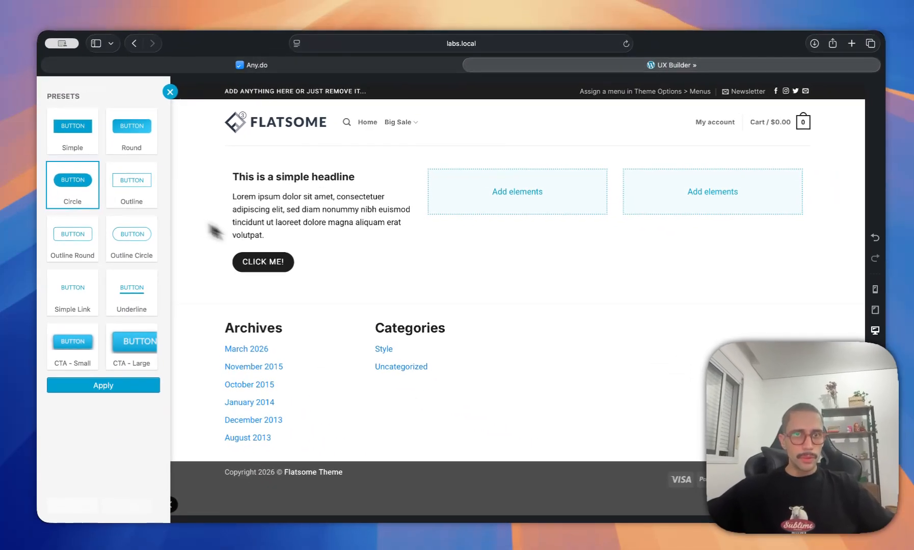
pyautogui.click(481, 421)
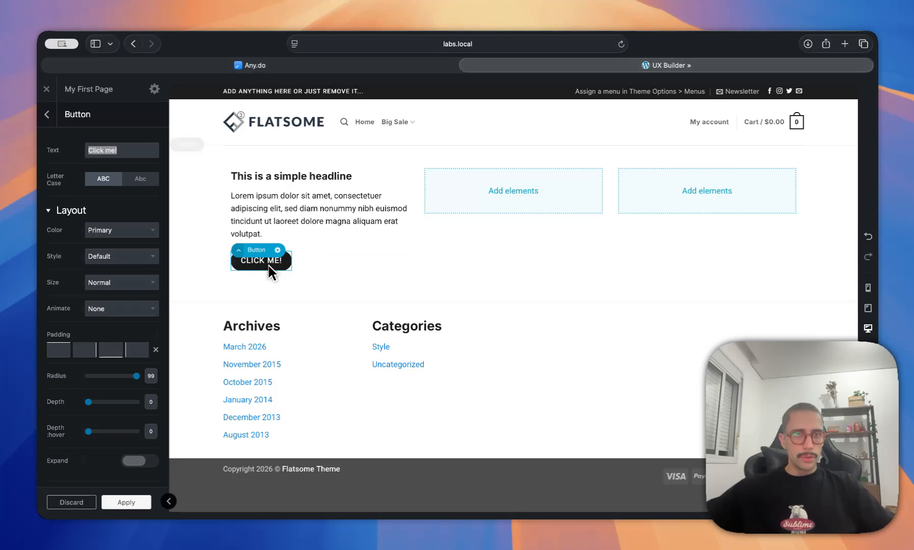
# Step: Set the button's text to Button, try the Abc letter case and return to ABC, and leave the button settings
pyautogui.tripleClick(118, 153)
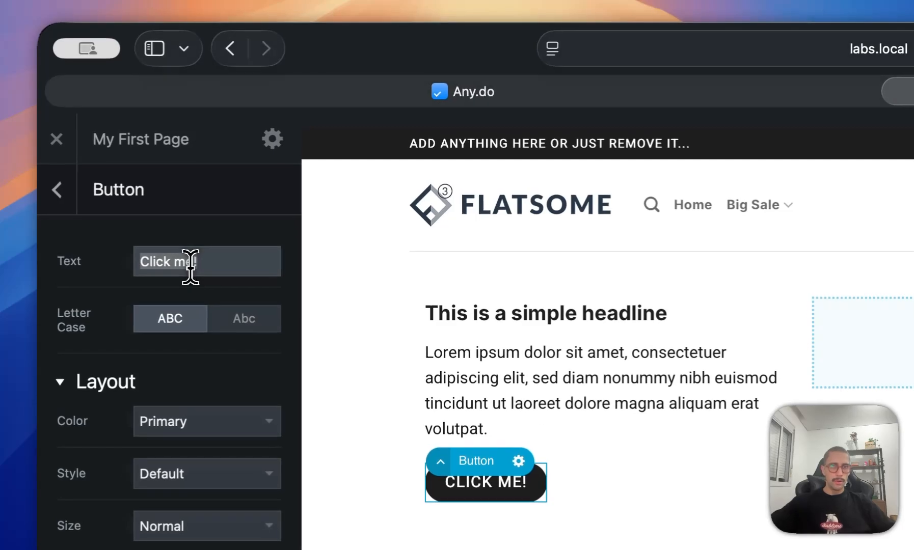
pyautogui.write('Button')
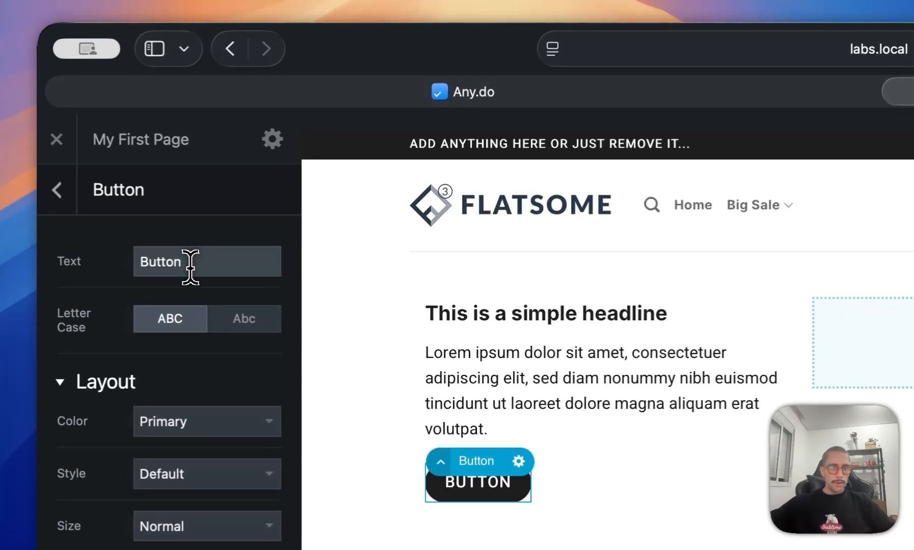
pyautogui.click(245, 321)
pyautogui.click(229, 317)
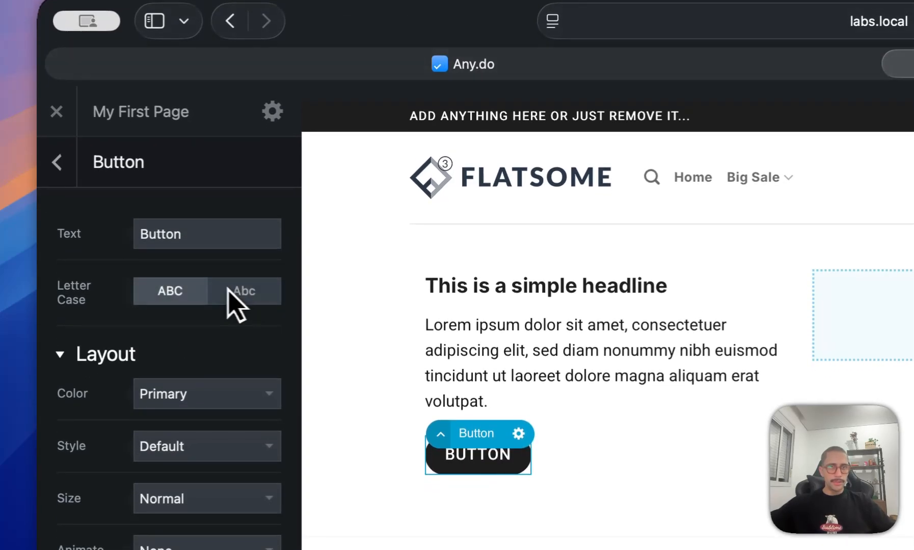
pyautogui.click(228, 293)
pyautogui.click(199, 294)
pyautogui.click(227, 291)
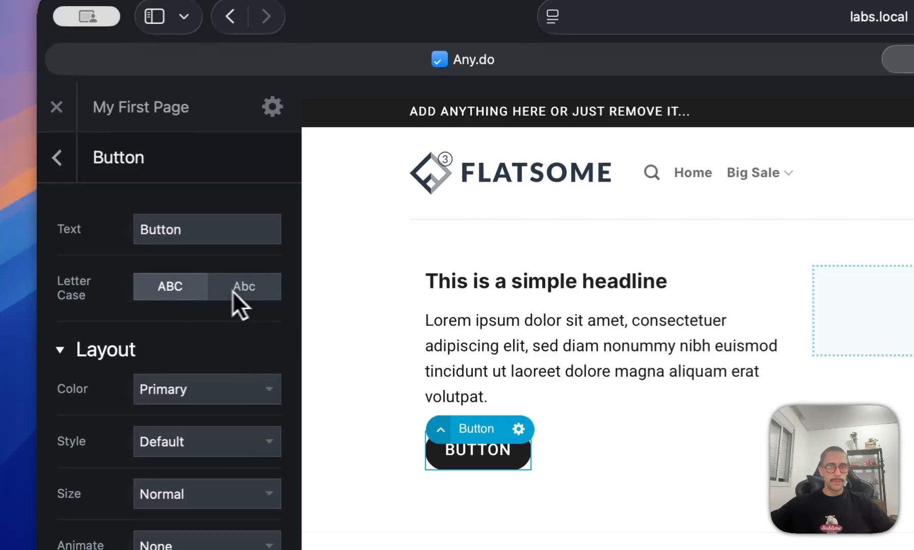
pyautogui.click(357, 371)
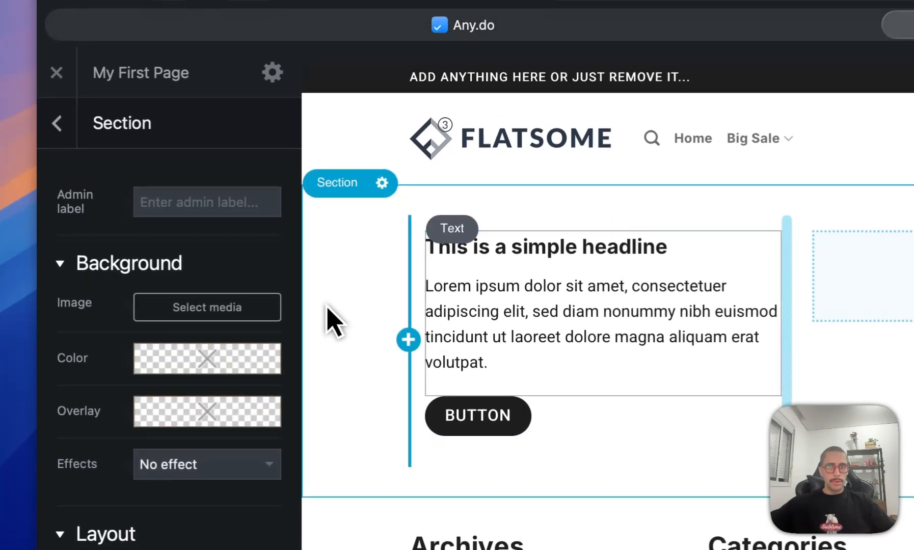
# Step: Delete the two empty columns beside the column with the headline and button
pyautogui.click(835, 358)
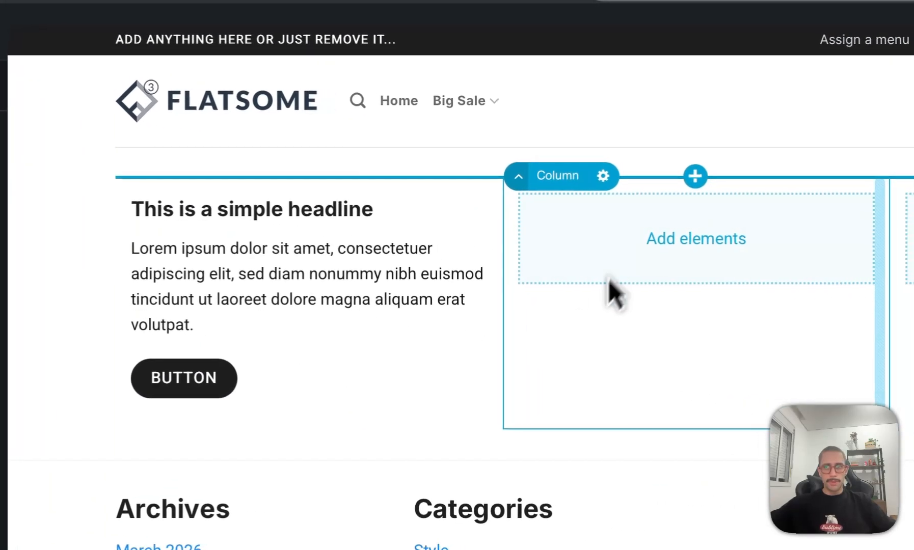
pyautogui.click(603, 176)
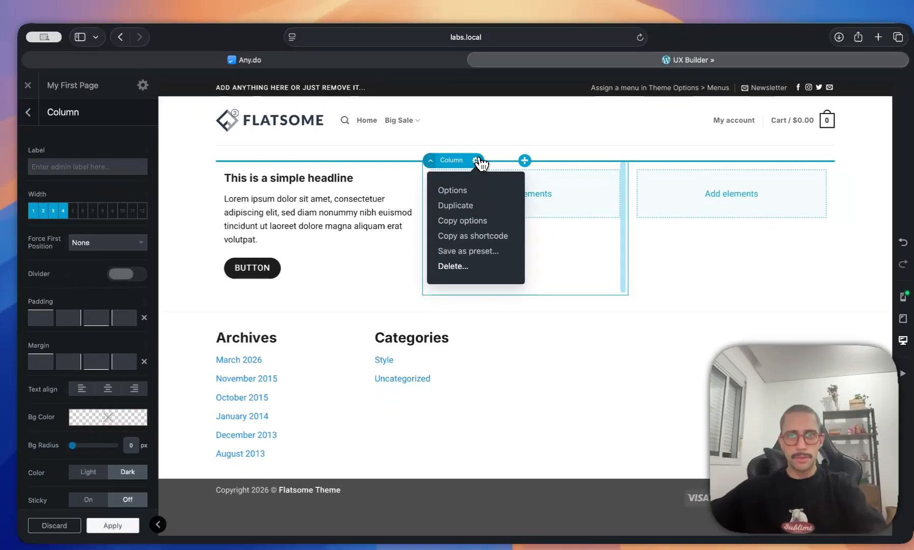
pyautogui.click(461, 265)
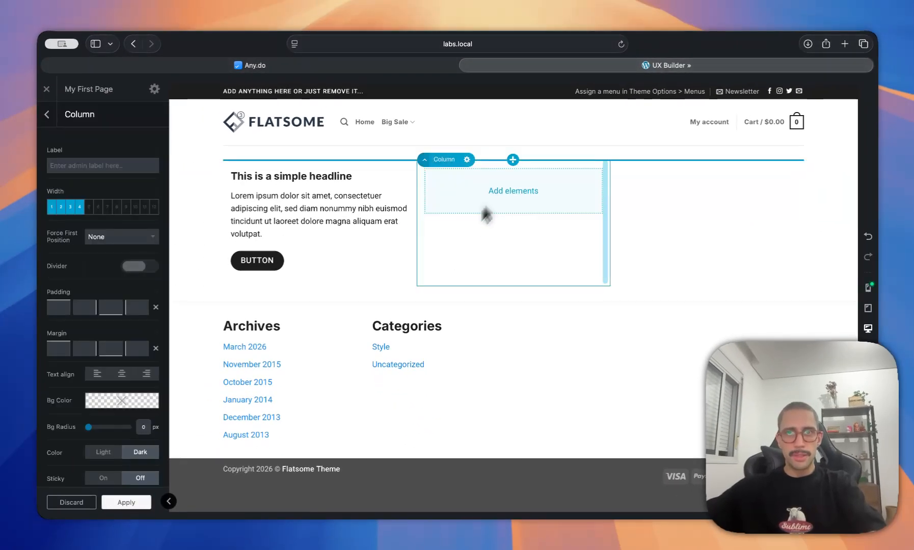
pyautogui.click(466, 160)
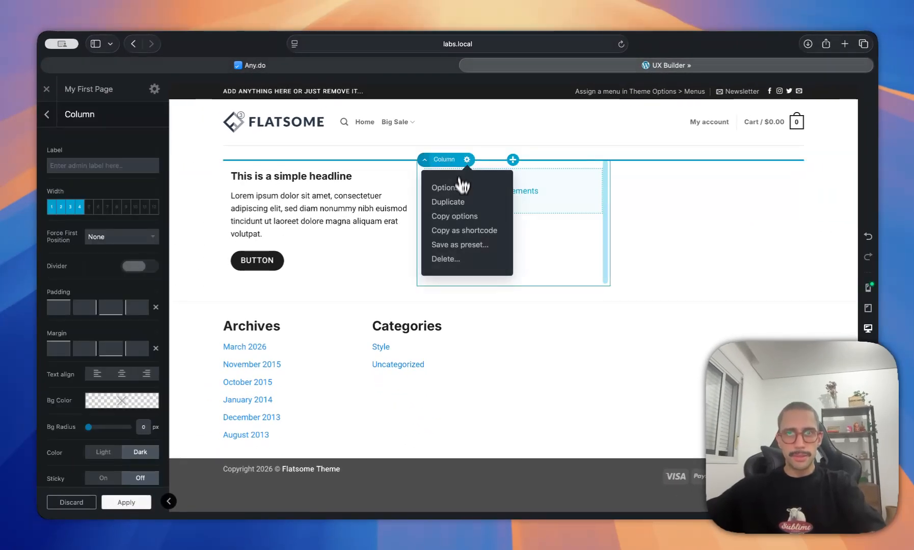
pyautogui.click(446, 258)
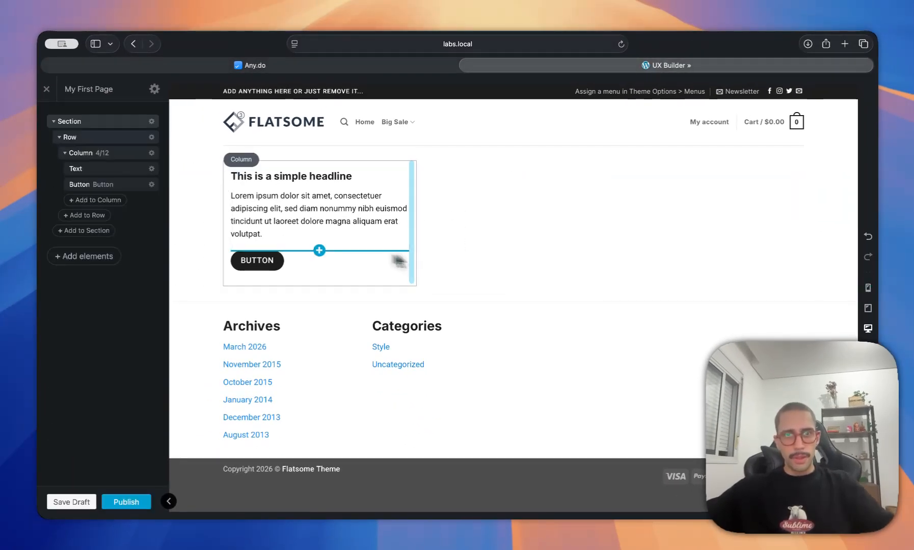
# Step: Duplicate the column with the headline, paragraph and button twice to fill the row with three identical columns
pyautogui.click(358, 264)
pyautogui.click(273, 160)
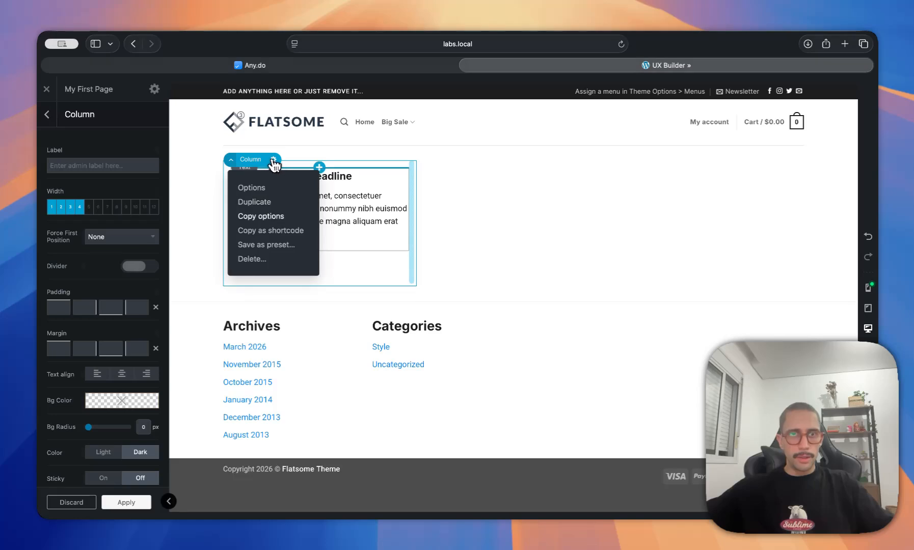
pyautogui.click(268, 202)
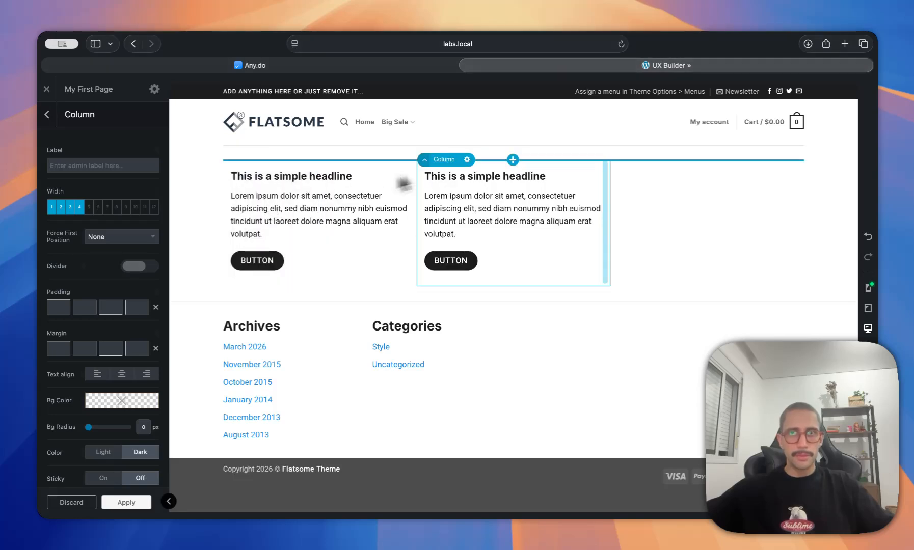
pyautogui.click(467, 159)
pyautogui.click(448, 203)
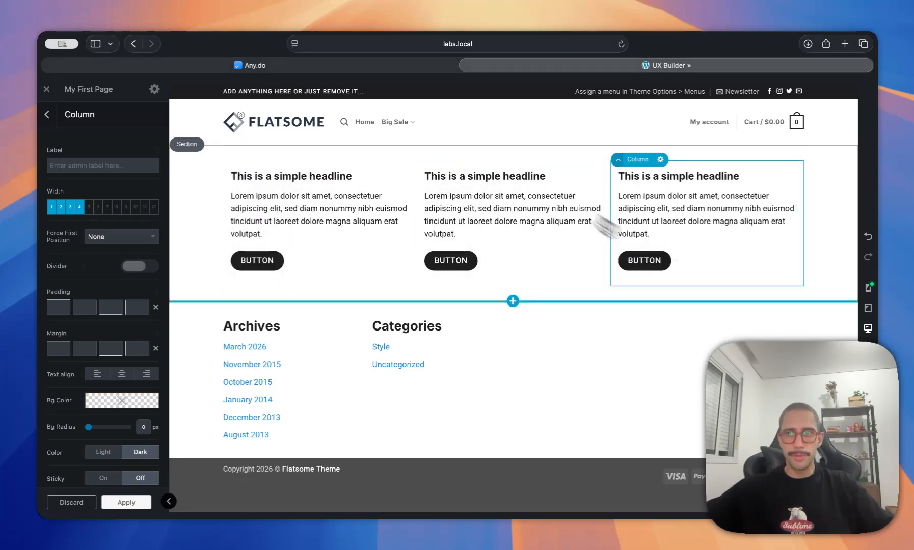
# Step: Set the section's padding to 100px
pyautogui.click(811, 286)
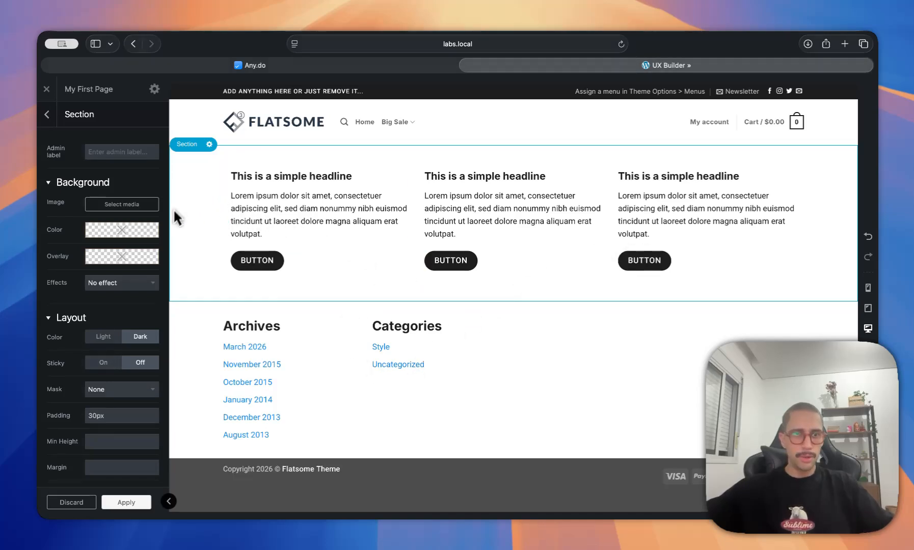
pyautogui.scroll(-2, 91, 359)
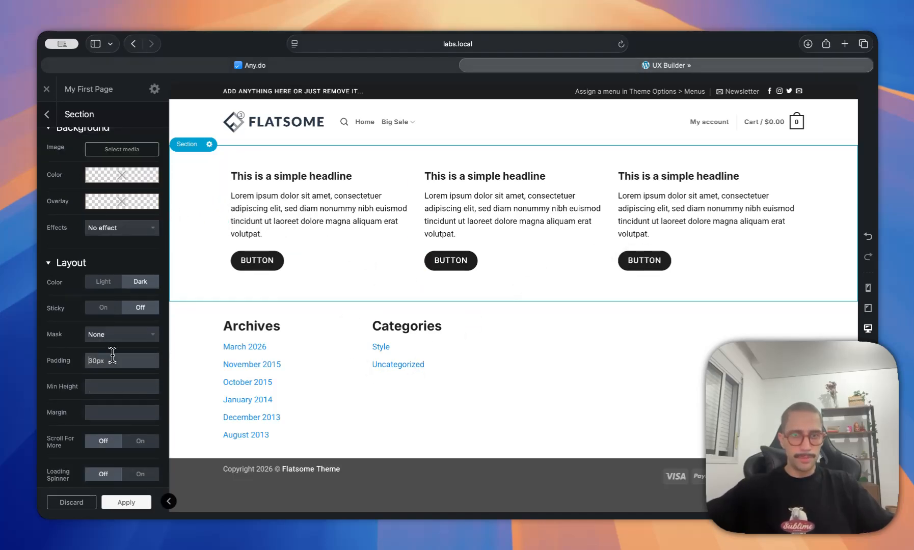
pyautogui.click(111, 360)
pyautogui.write('100px')
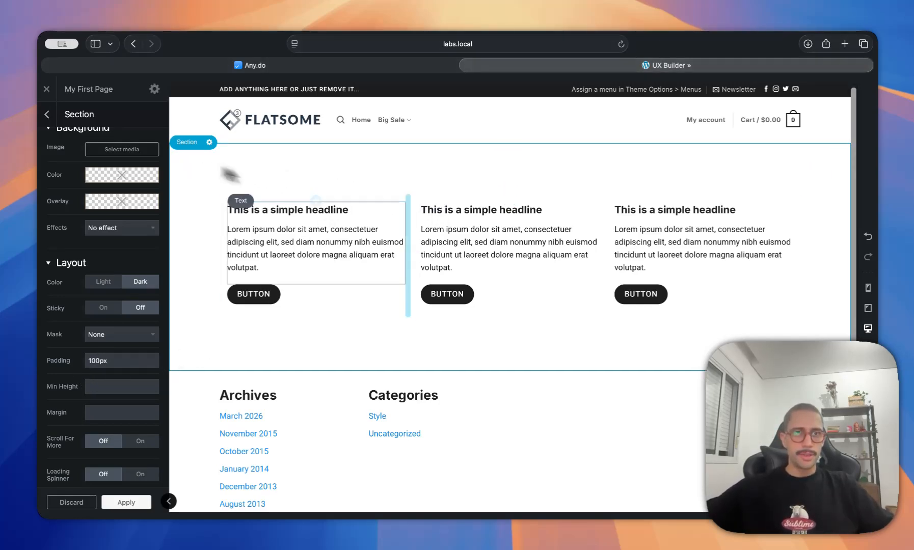
# Step: Give the section the admin label 3 Columns Steps and collapse it in the page's element tree
pyautogui.click(47, 114)
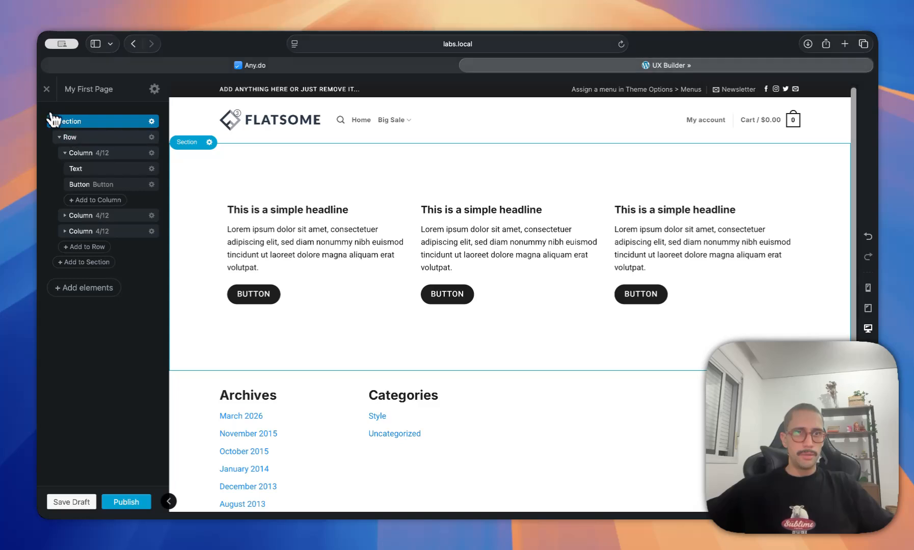
pyautogui.click(152, 121)
pyautogui.click(152, 121)
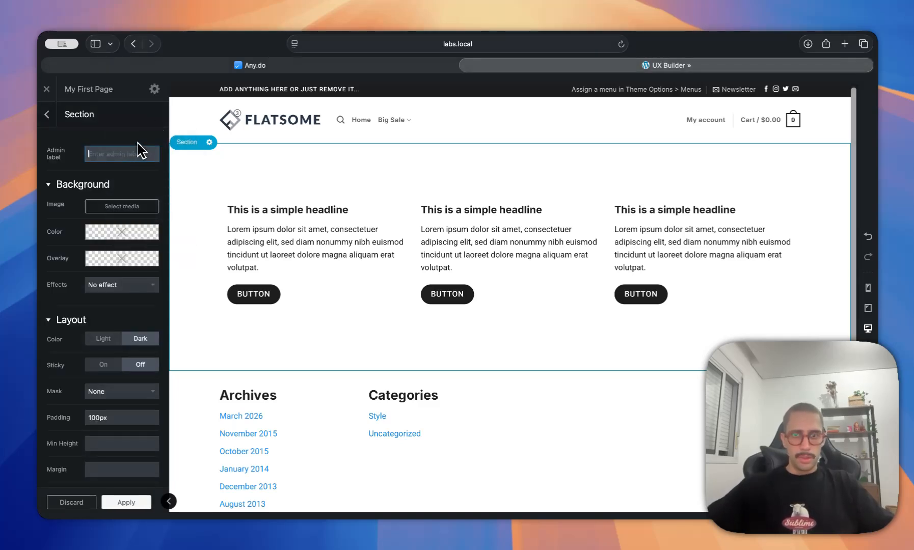
pyautogui.write('3 Columns Steps')
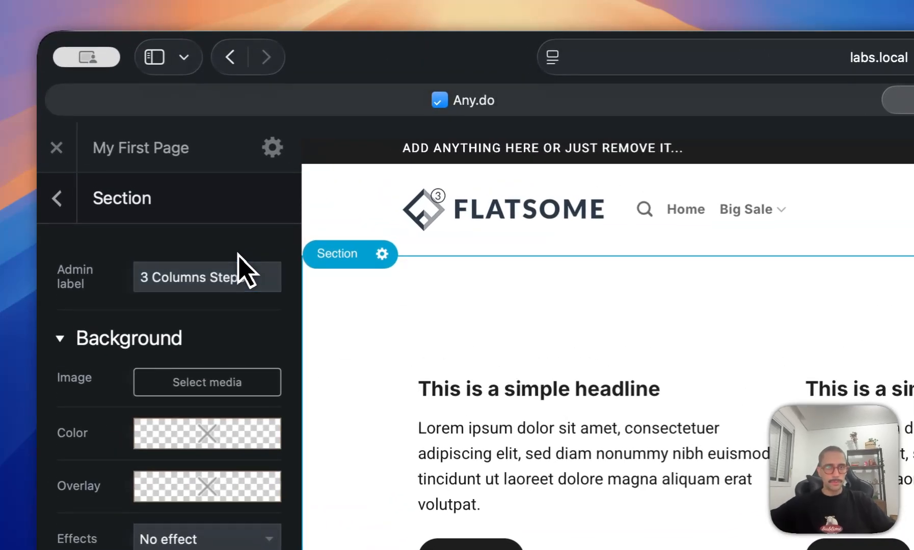
pyautogui.click(57, 198)
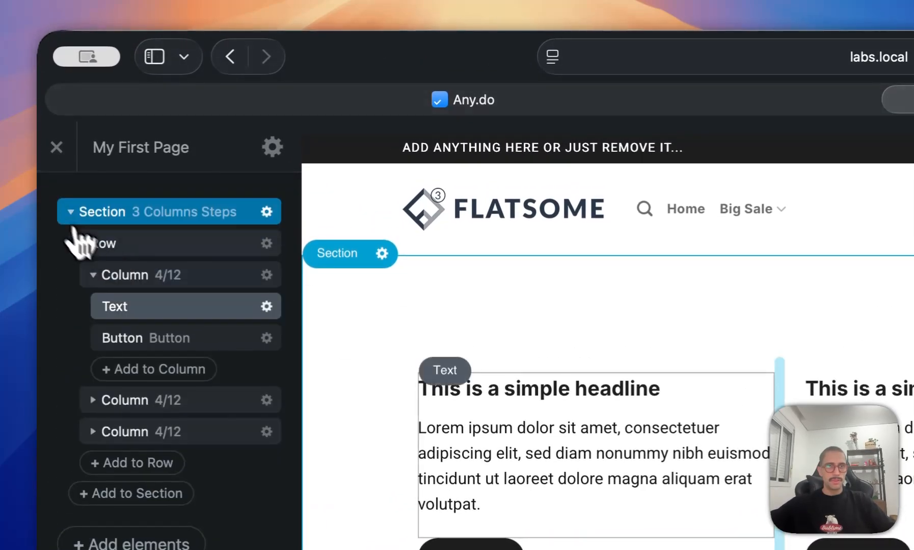
pyautogui.click(70, 212)
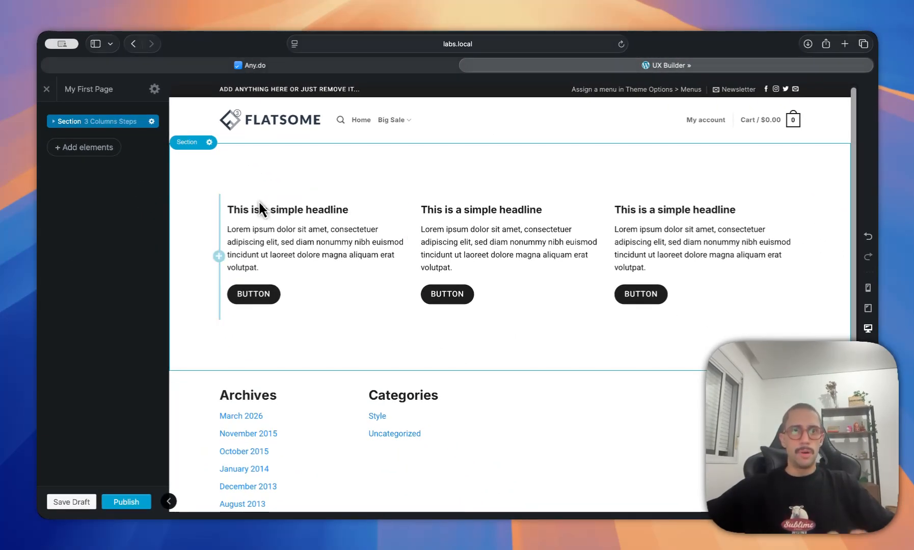
# Step: Open the Flatsome Studio library for adding content and browse its latest pre-designed layouts
pyautogui.click(101, 155)
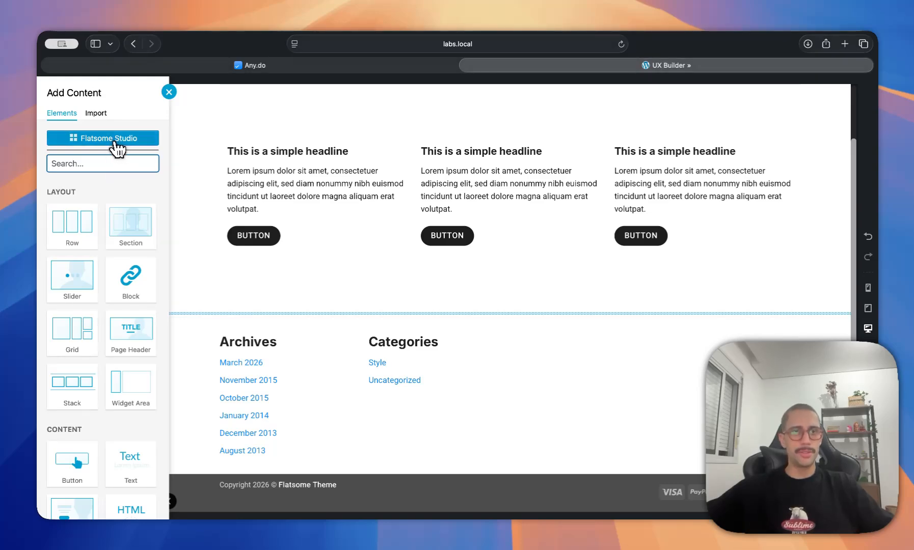
pyautogui.click(115, 142)
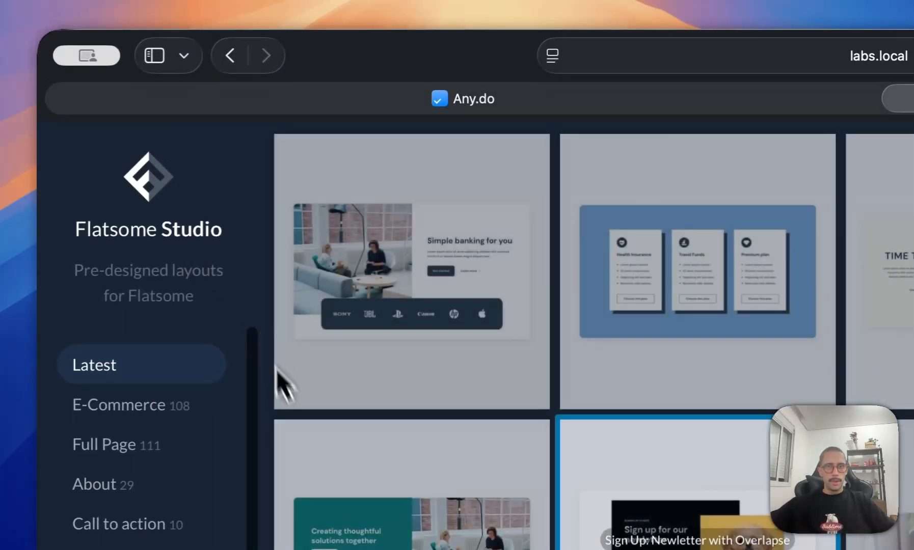
pyautogui.scroll(-5, 656, 332)
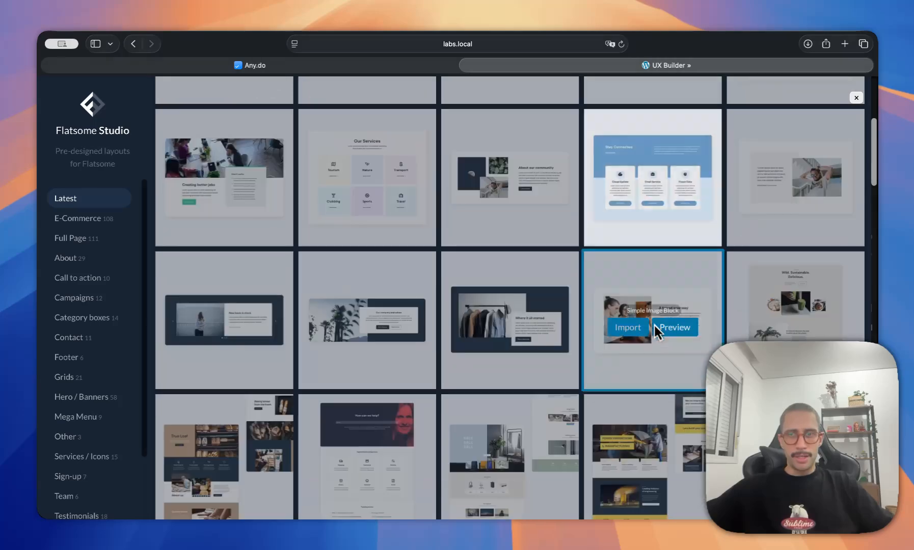
pyautogui.scroll(5, 658, 328)
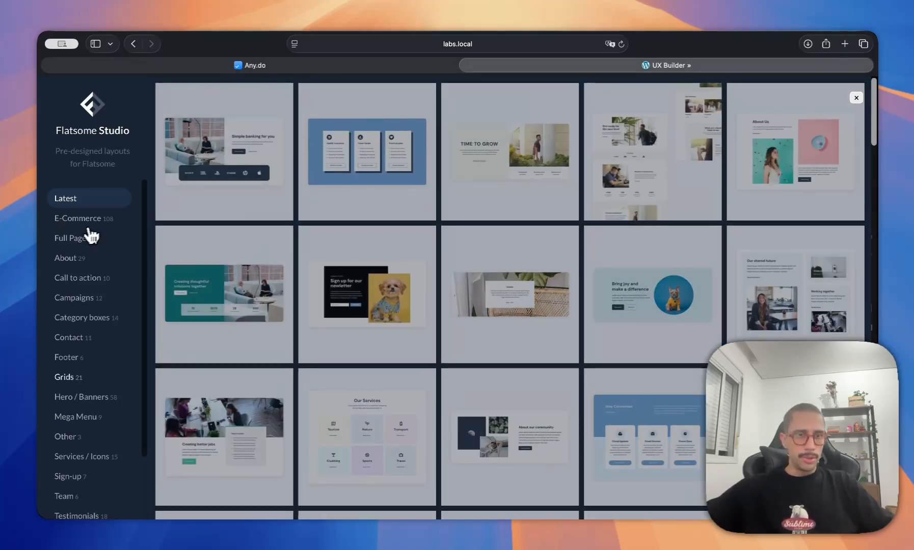
pyautogui.scroll(-3, 90, 357)
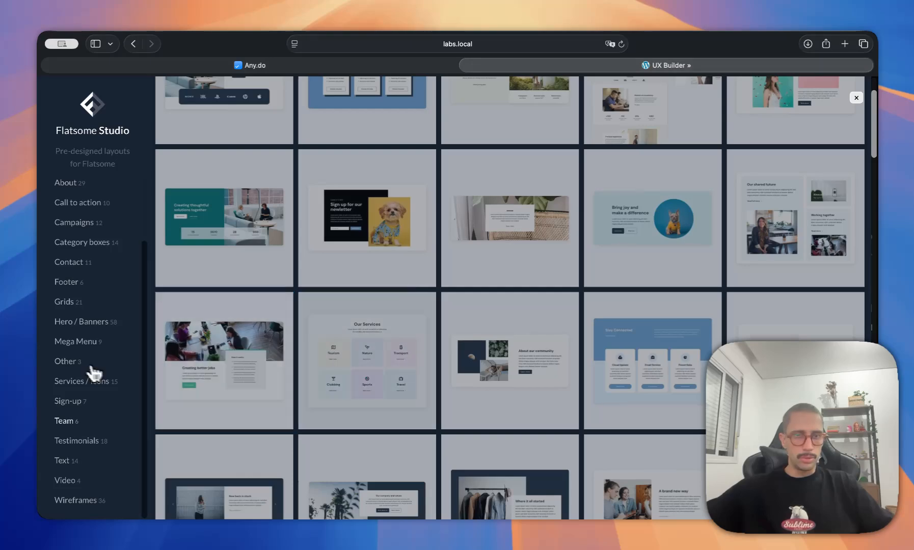
# Step: Import the Testimonial 1 layout from the Wireframes category of Flatsome Studio into the page
pyautogui.click(94, 499)
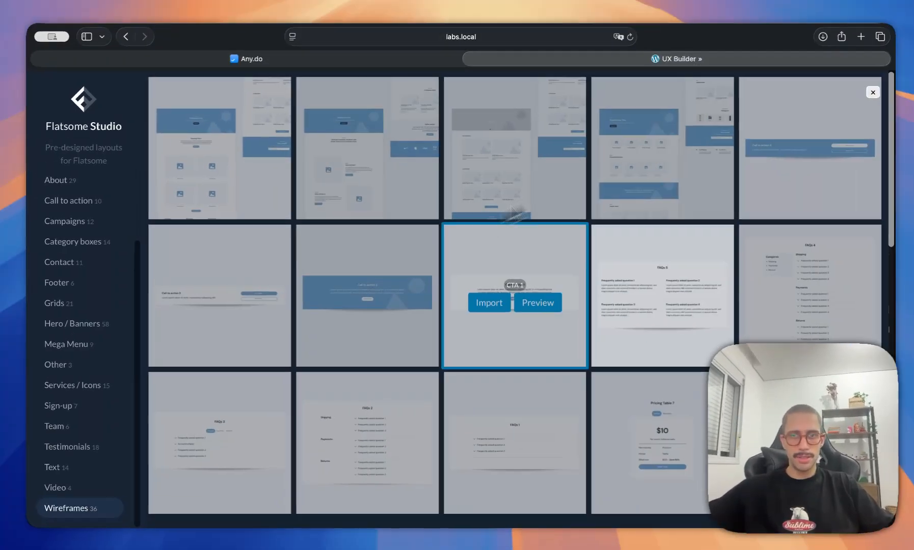
pyautogui.scroll(-5, 868, 385)
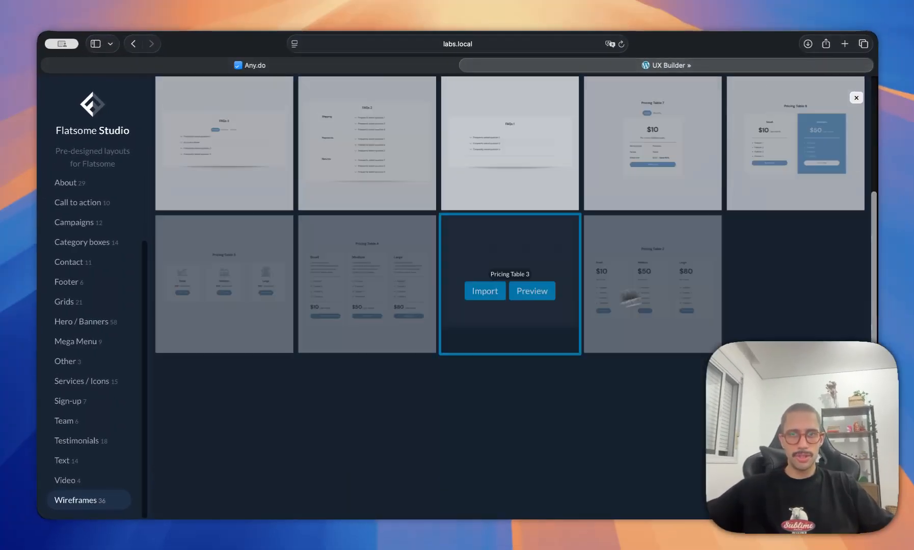
pyautogui.scroll(-3, 530, 351)
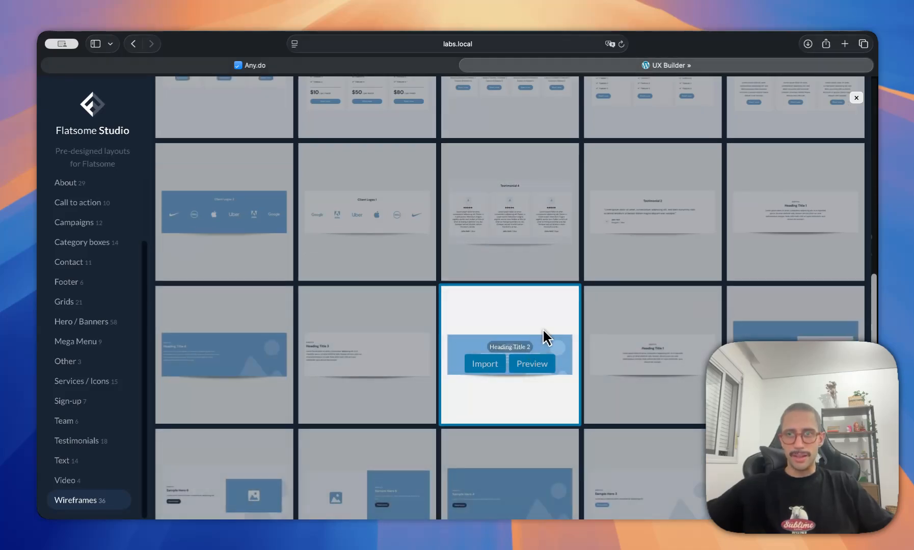
pyautogui.scroll(-5, 528, 337)
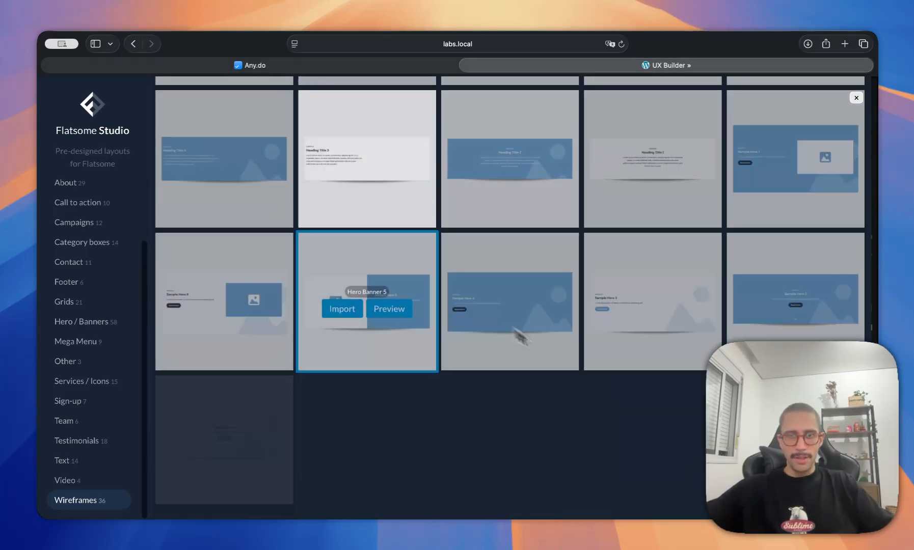
pyautogui.scroll(8, 390, 346)
pyautogui.scroll(7, 390, 331)
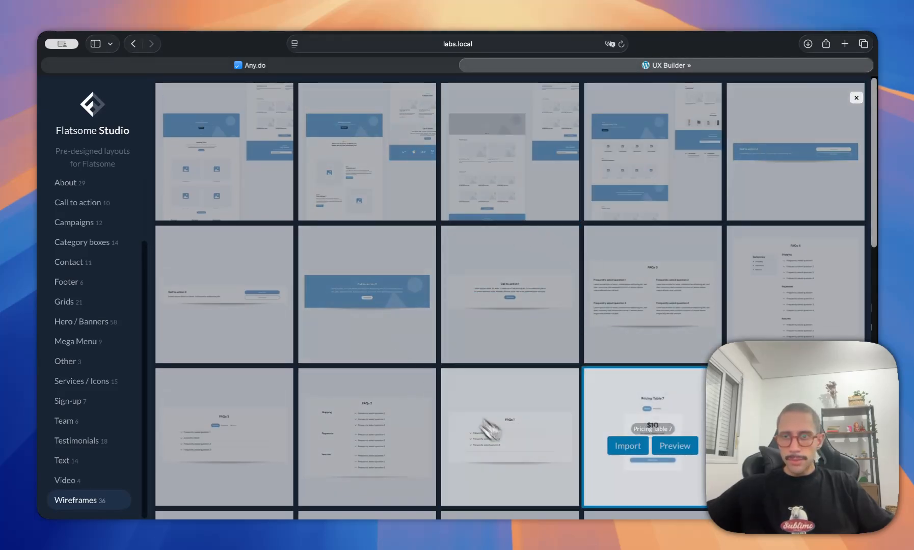
pyautogui.scroll(-3, 509, 433)
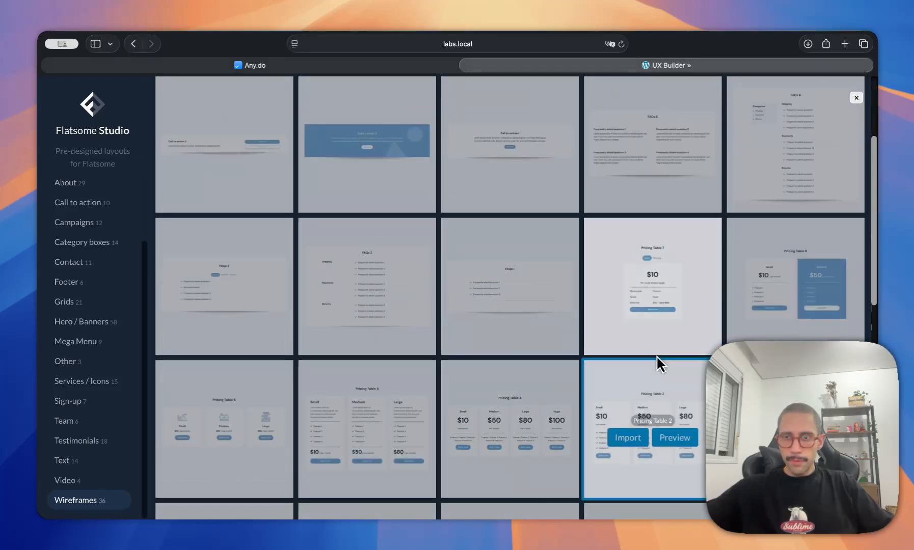
pyautogui.scroll(-1, 648, 382)
pyautogui.scroll(-4, 306, 315)
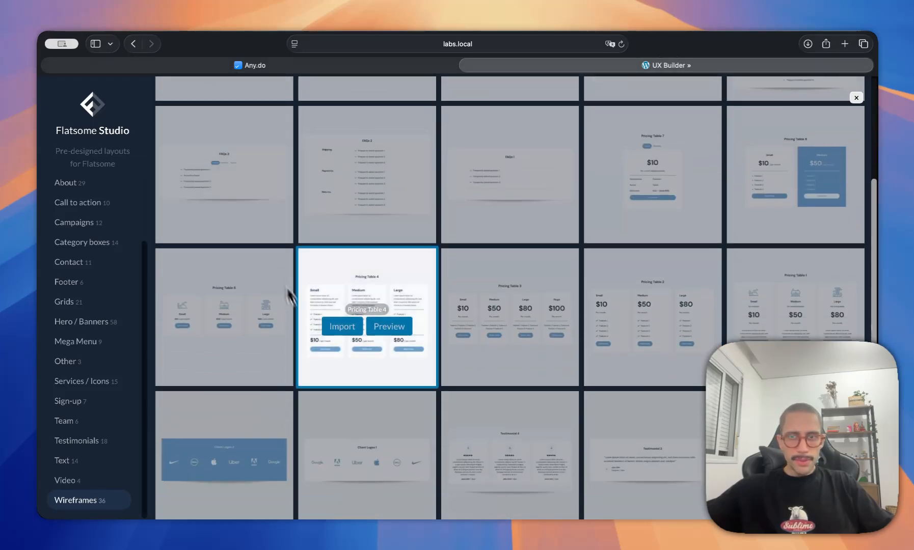
pyautogui.scroll(-6, 304, 337)
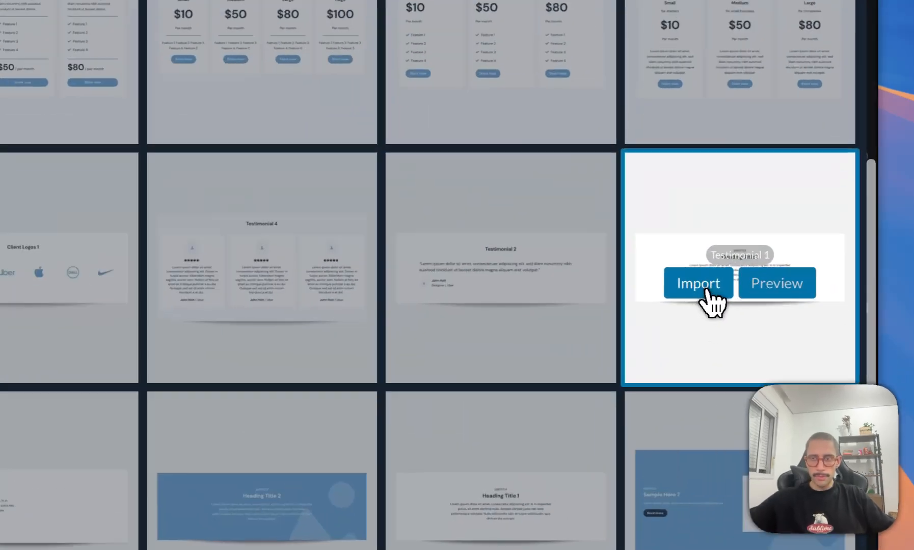
pyautogui.click(774, 316)
pyautogui.click(112, 301)
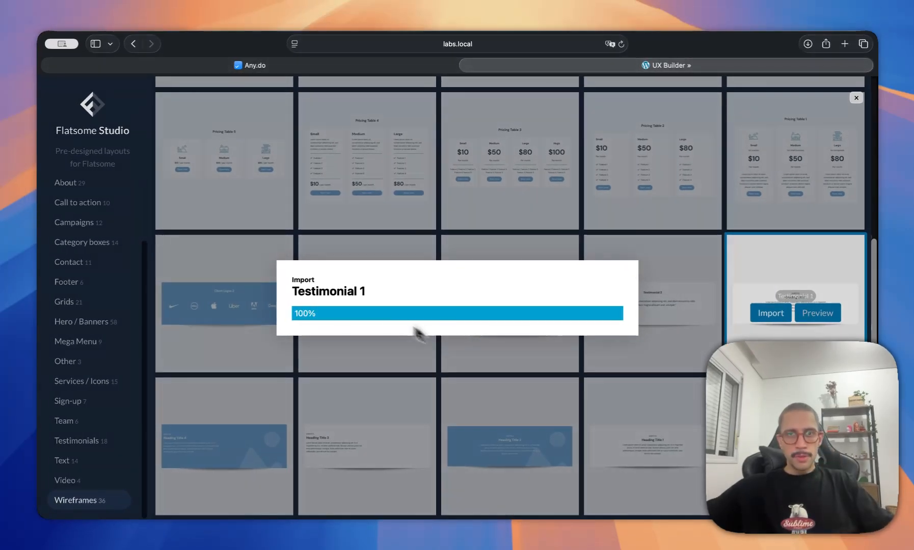
# Step: Examine the imported testimonial section on the page, including its quote text and section options, alongside the 3 Columns Steps section
pyautogui.scroll(-5, 482, 273)
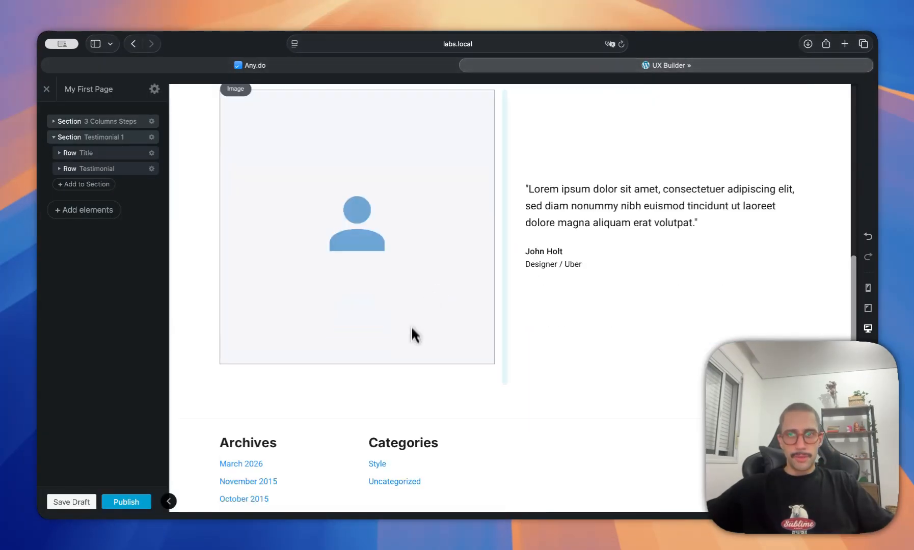
pyautogui.scroll(5, 369, 340)
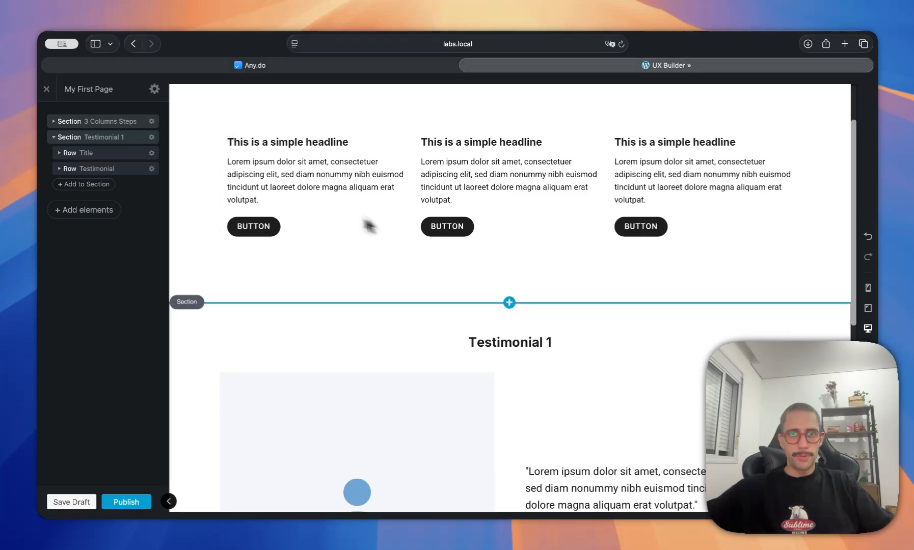
pyautogui.click(255, 324)
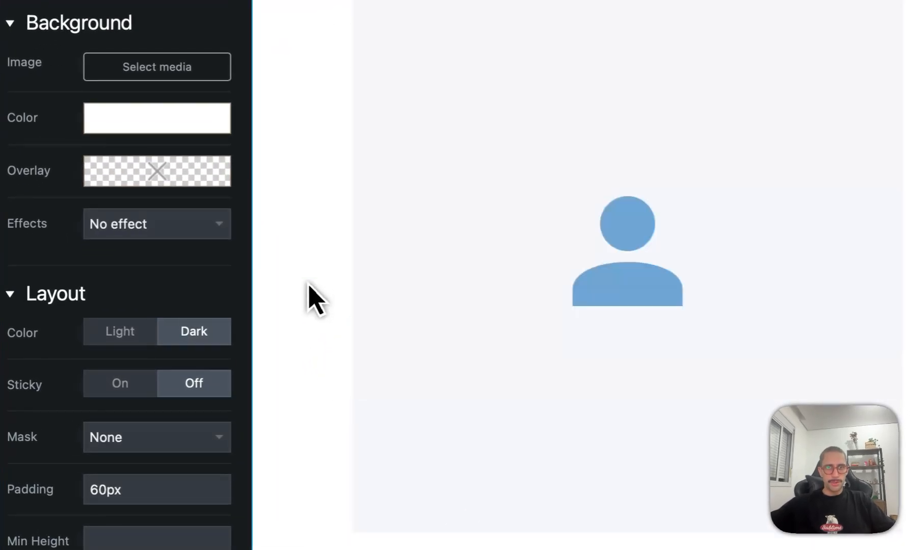
pyautogui.click(626, 268)
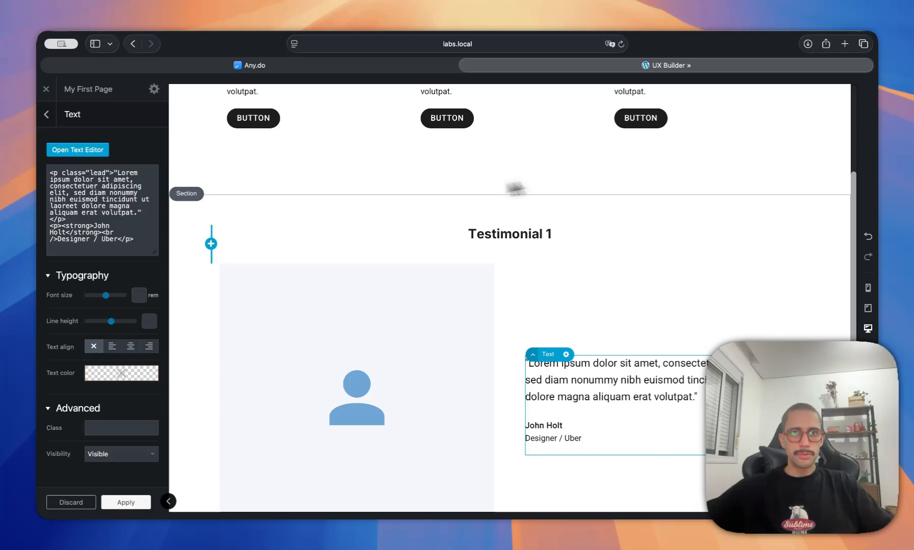
pyautogui.click(259, 214)
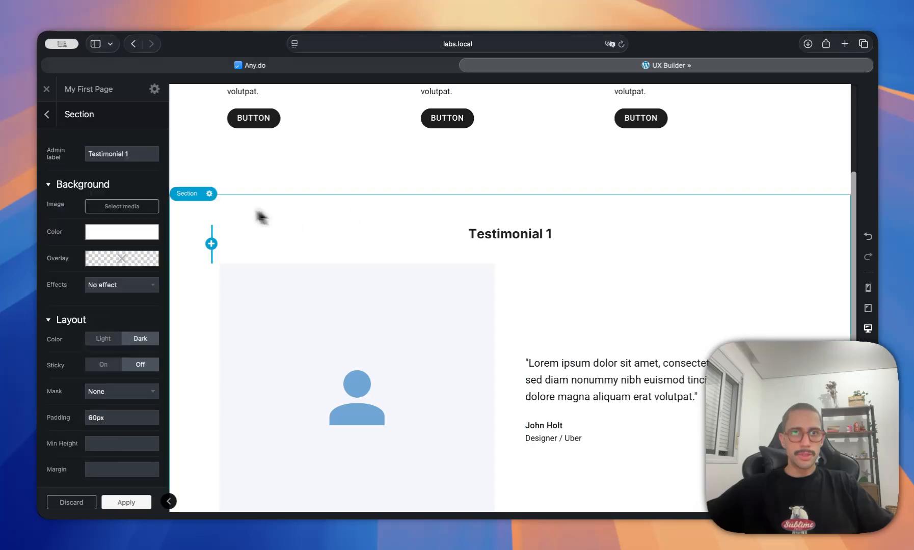
pyautogui.scroll(4, 206, 216)
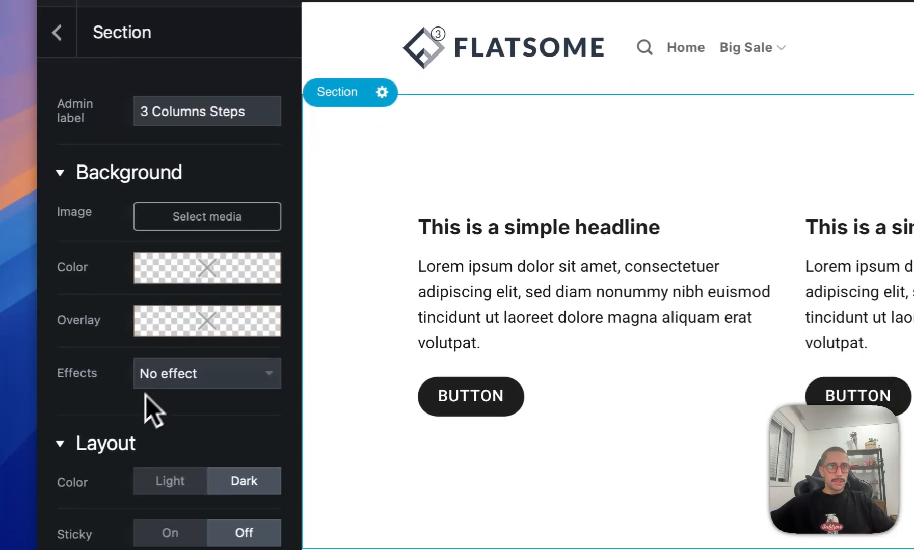
pyautogui.click(122, 535)
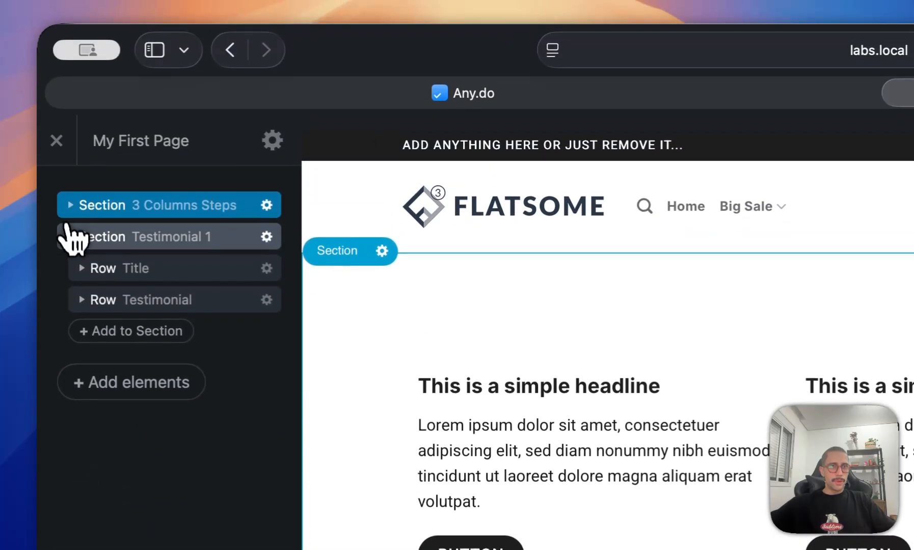
# Step: Collapse the Testimonial 1 section in the element tree and add a new section at the end of the page
pyautogui.click(66, 237)
pyautogui.click(171, 288)
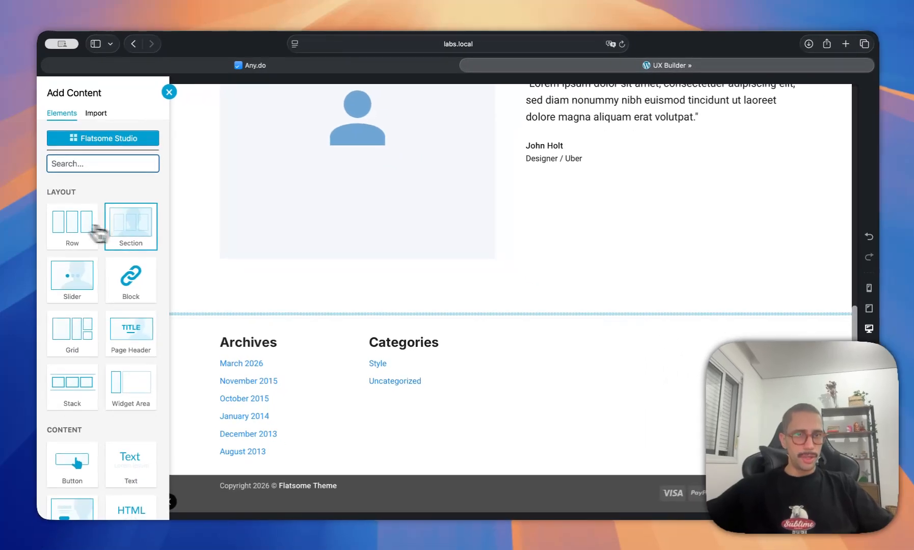
pyautogui.click(136, 234)
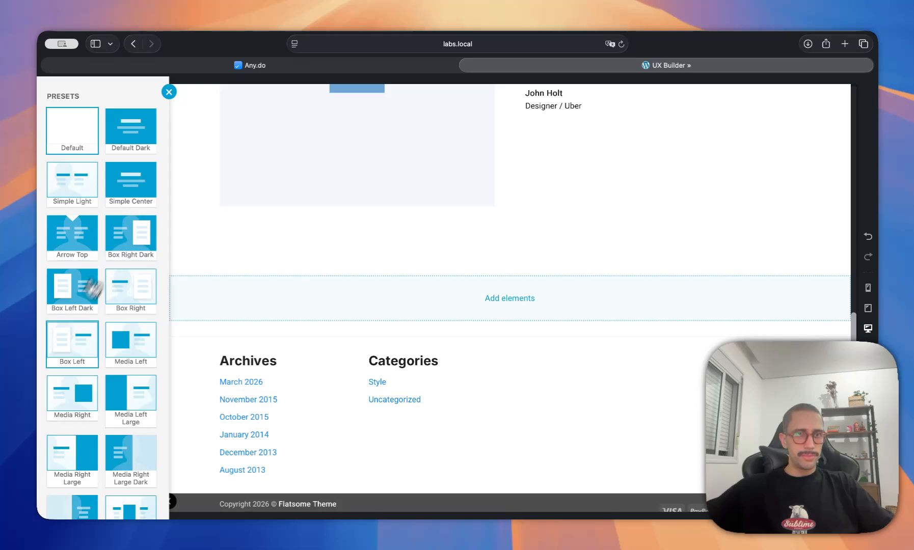
# Step: Preview the Media Bottom and Media Top presets for the new section, and apply the empty Default preset
pyautogui.scroll(-5, 93, 288)
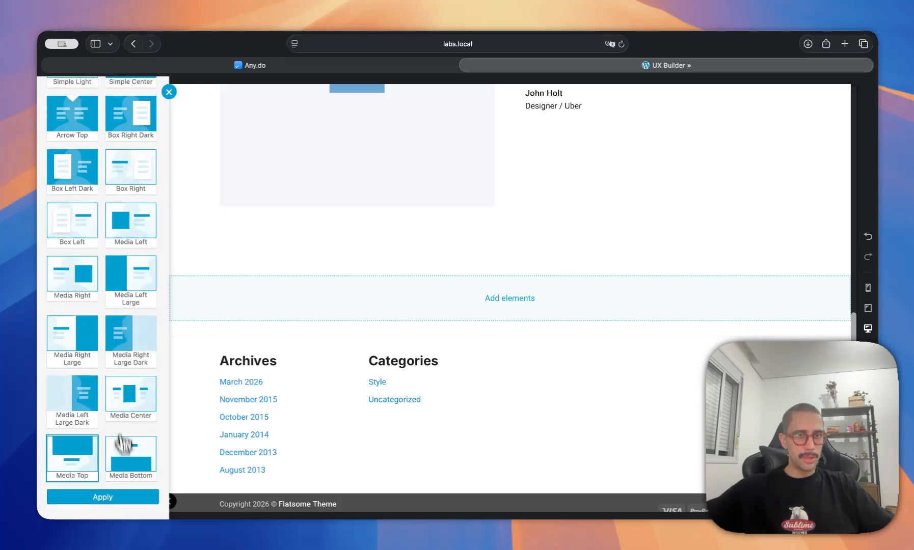
pyautogui.click(128, 461)
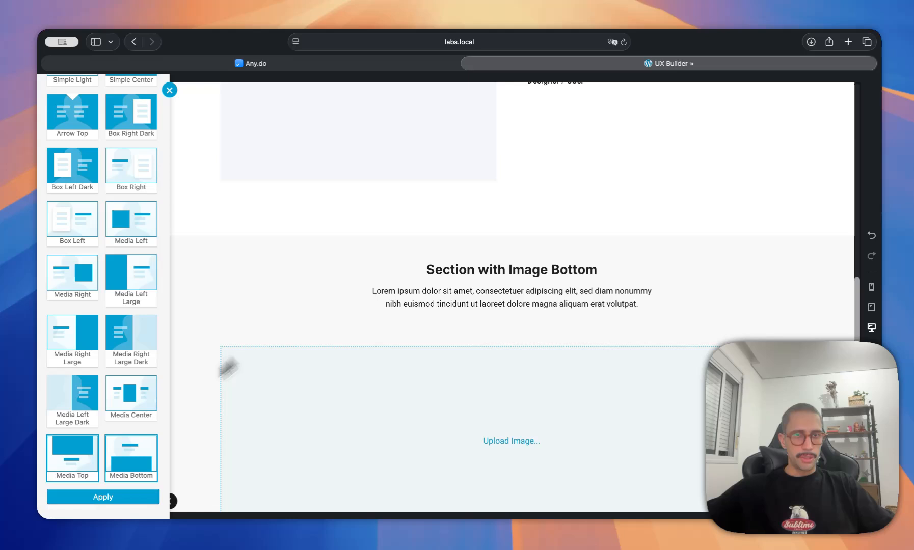
pyautogui.click(95, 417)
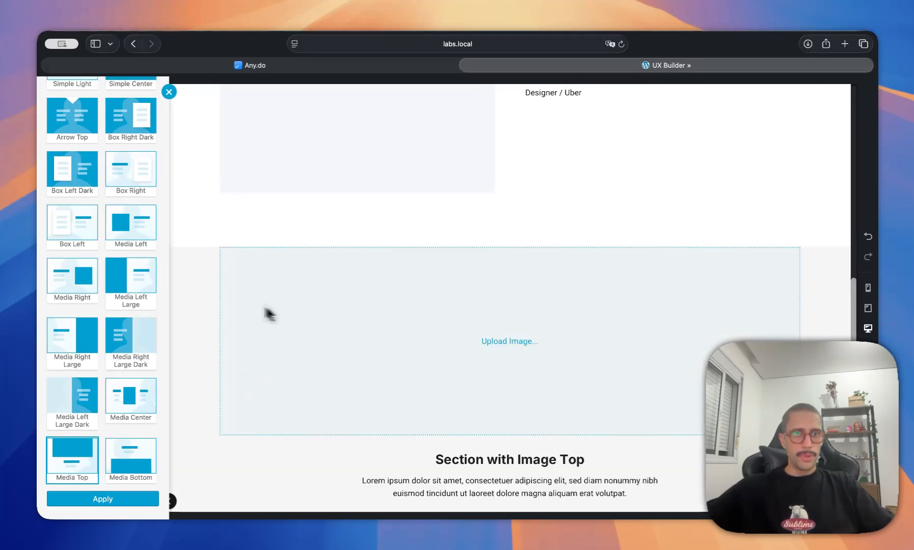
pyautogui.scroll(5, 114, 333)
pyautogui.click(79, 135)
pyautogui.scroll(-5, 81, 135)
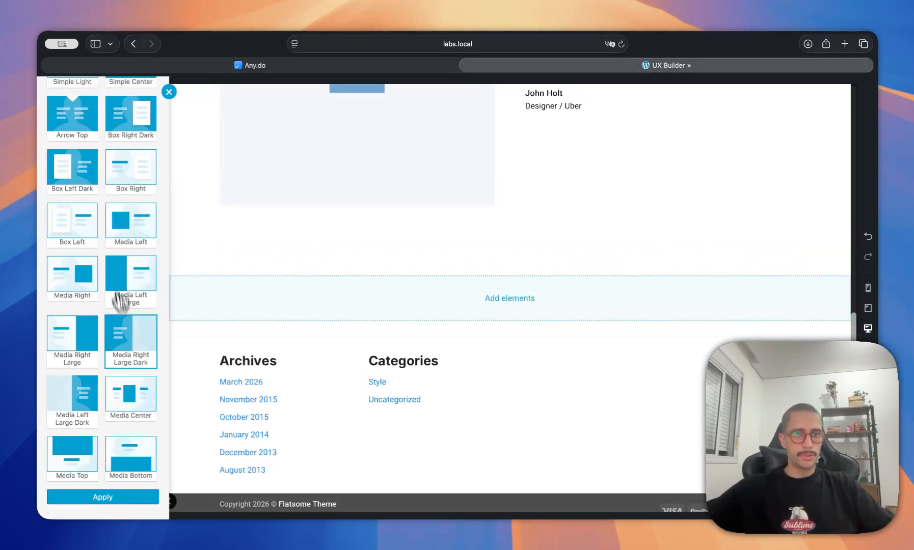
pyautogui.click(109, 499)
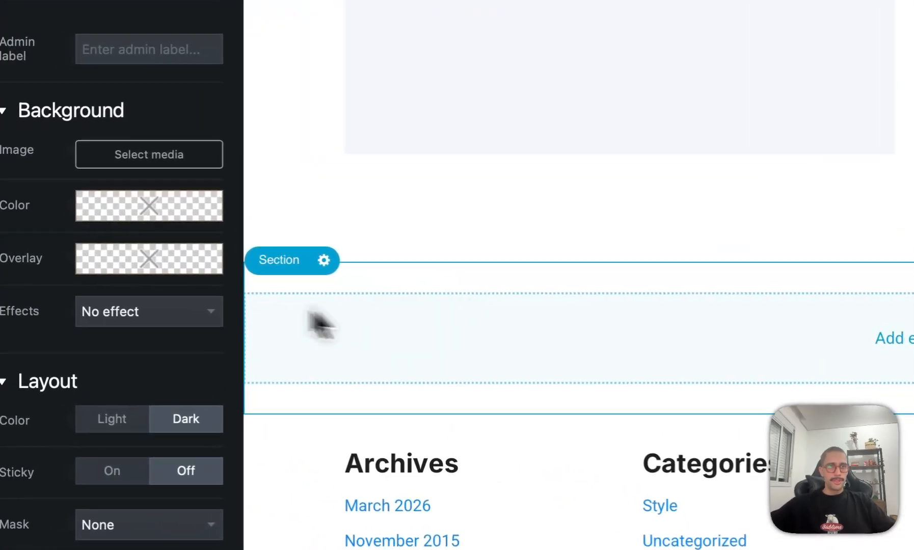
pyautogui.click(47, 115)
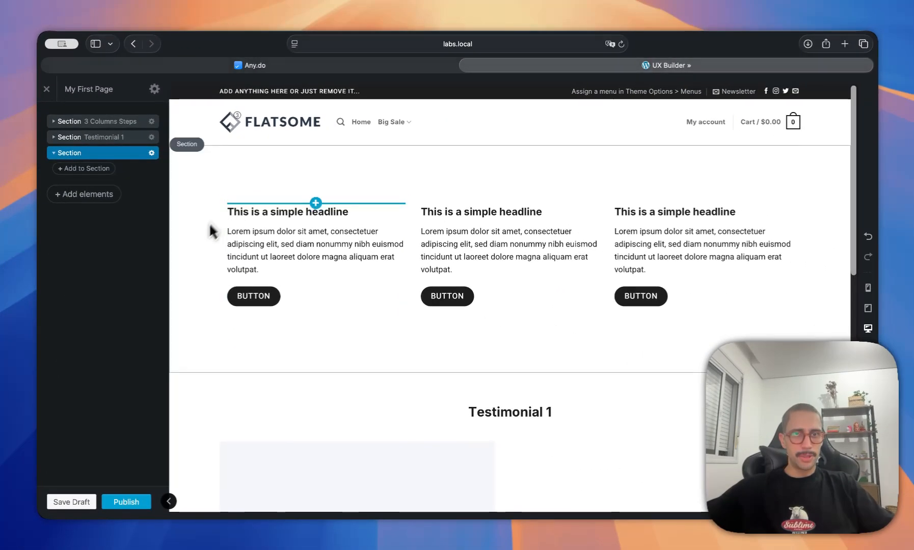
# Step: Duplicate the three-column row in the 3 Columns Steps section and move the copy into the new empty section
pyautogui.click(238, 200)
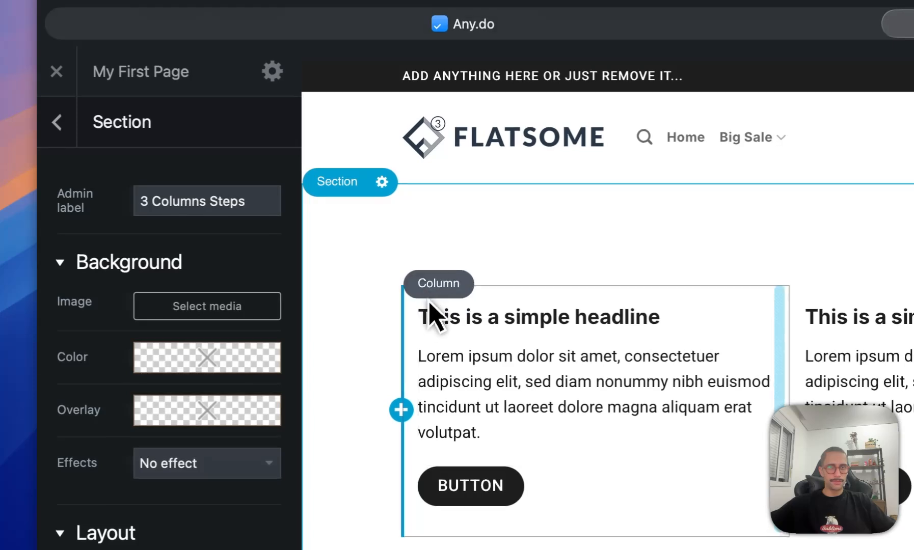
pyautogui.click(230, 208)
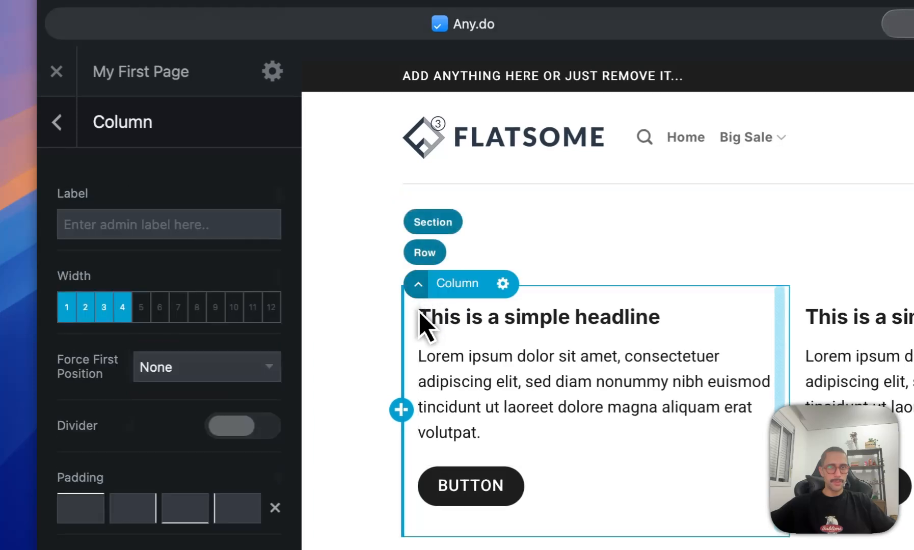
pyautogui.click(428, 252)
pyautogui.click(462, 271)
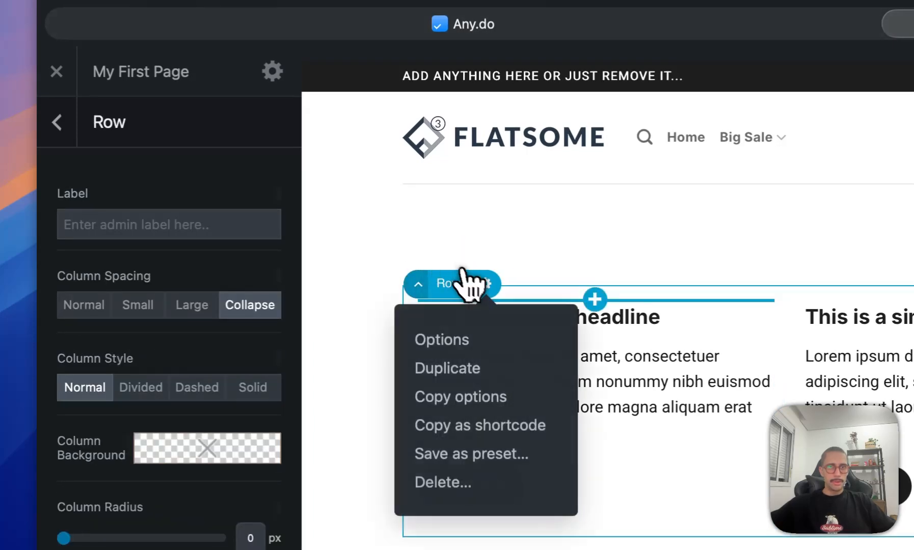
pyautogui.click(483, 366)
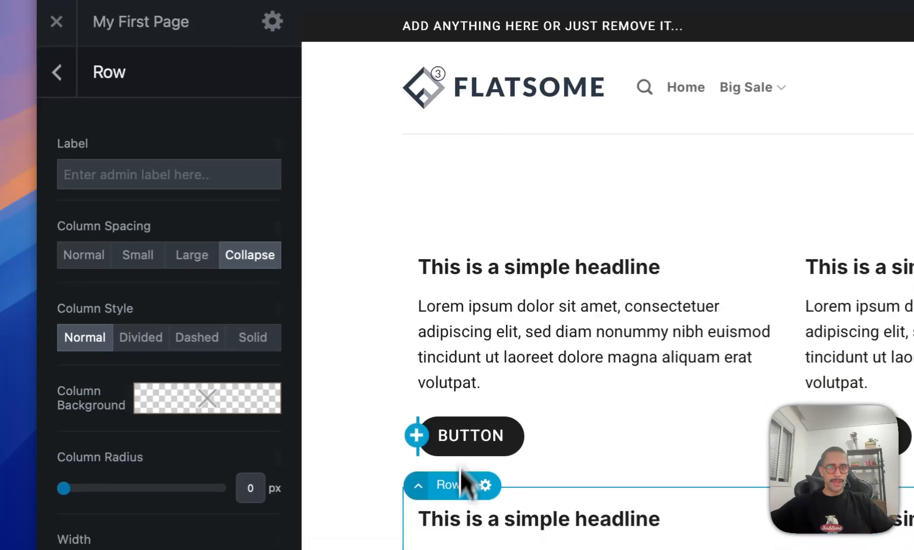
pyautogui.moveTo(459, 479); pyautogui.dragTo(656, 549)
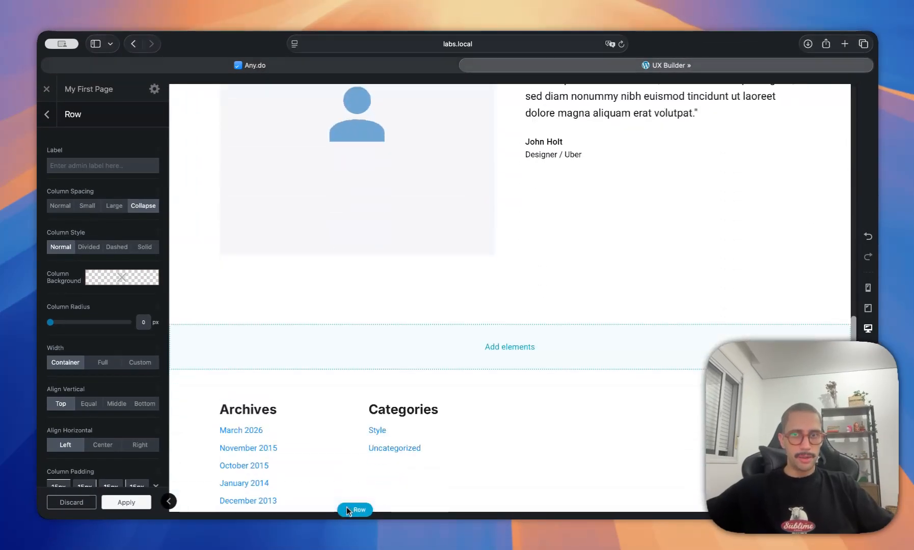
pyautogui.moveTo(347, 508); pyautogui.dragTo(421, 298)
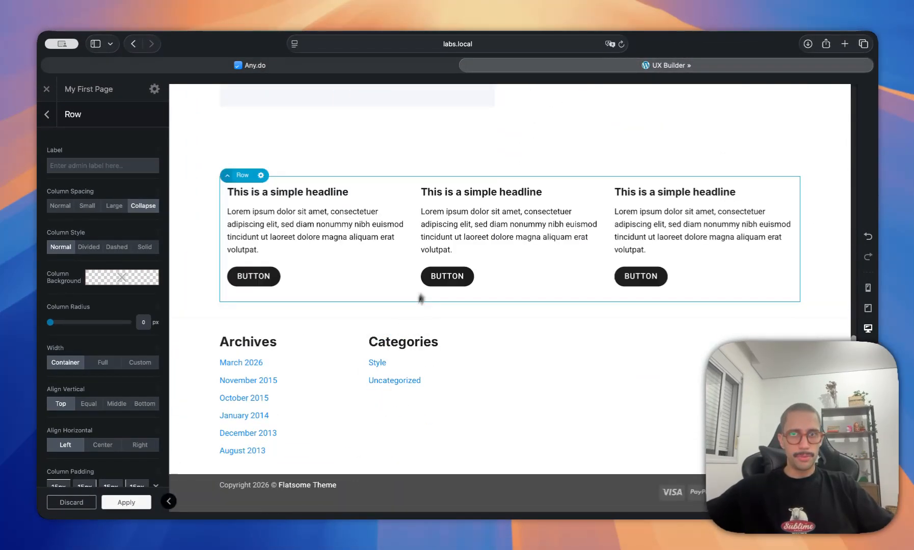
# Step: View the options of the new section holding the copied row, and check its nested row in the element tree
pyautogui.scroll(3, 428, 279)
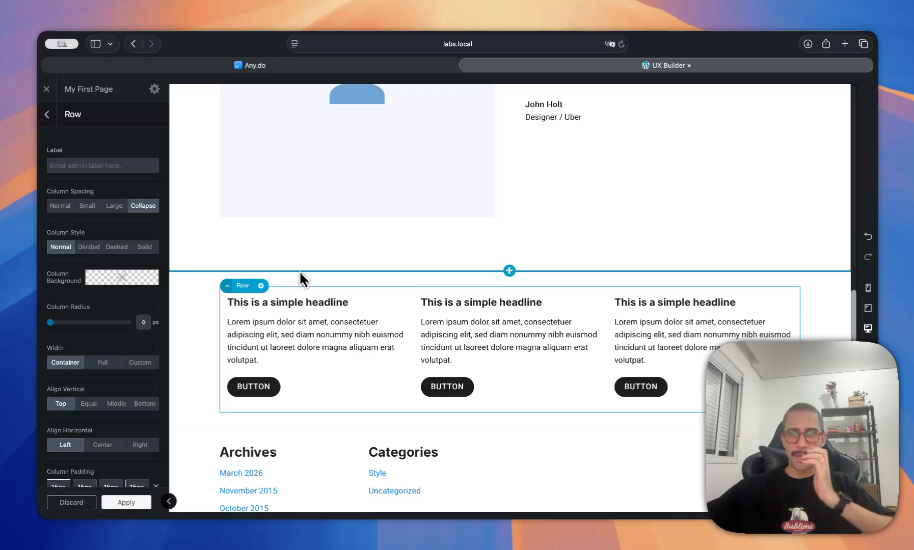
pyautogui.click(205, 321)
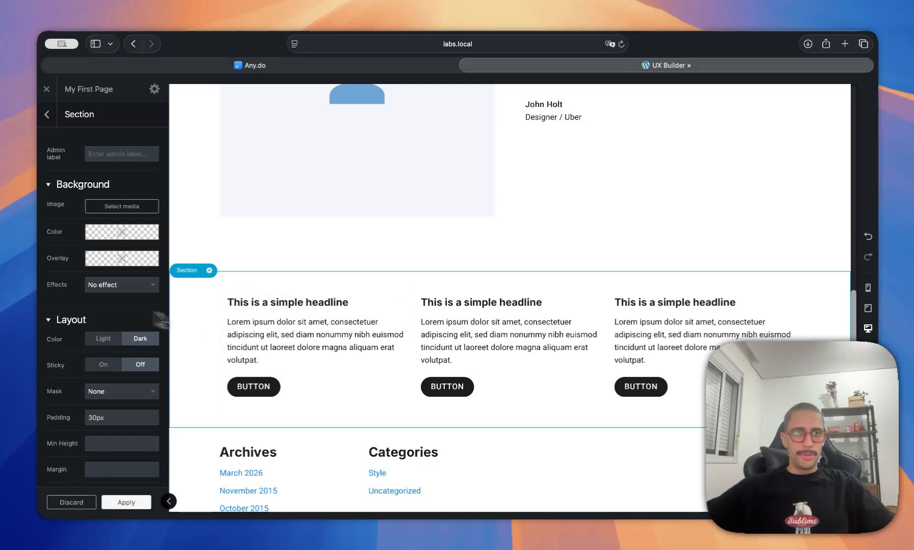
pyautogui.click(46, 115)
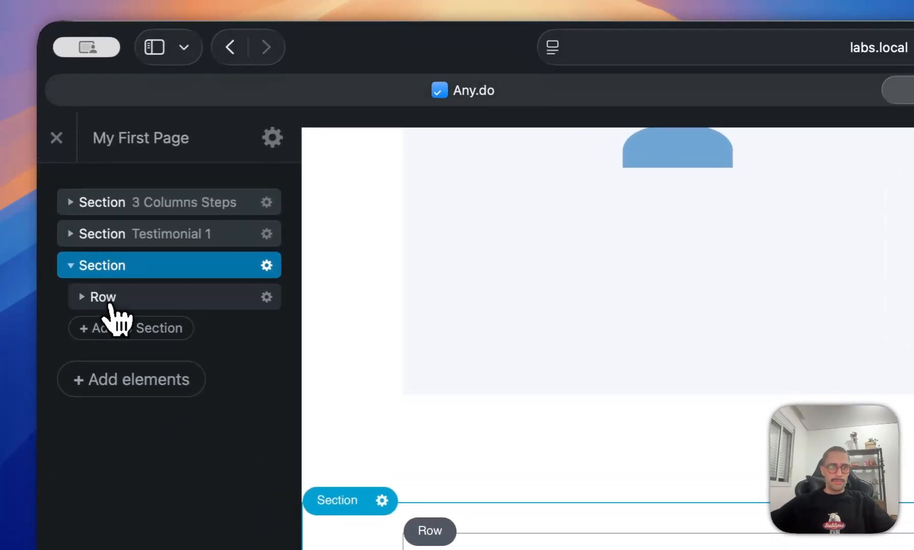
pyautogui.click(72, 270)
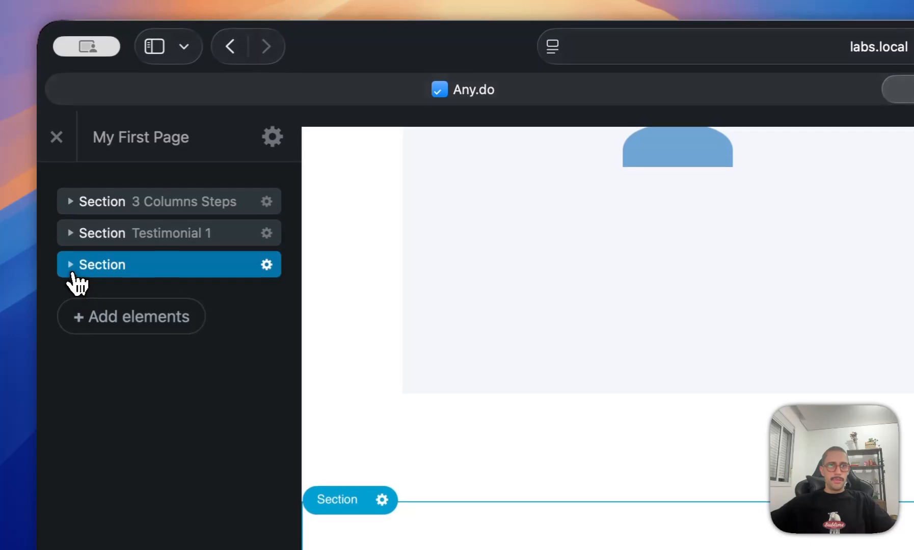
pyautogui.click(76, 268)
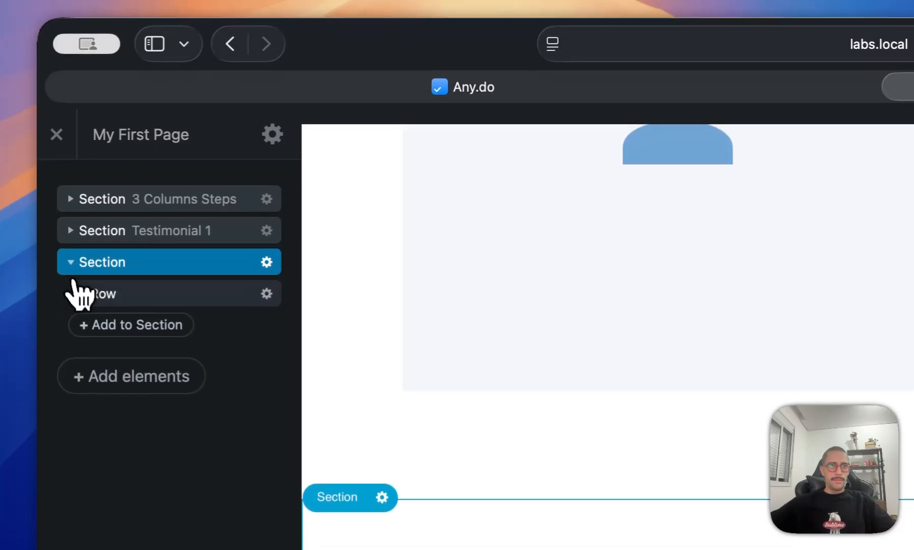
# Step: Open the element library for adding to the new section and browse its layout and content elements
pyautogui.click(116, 321)
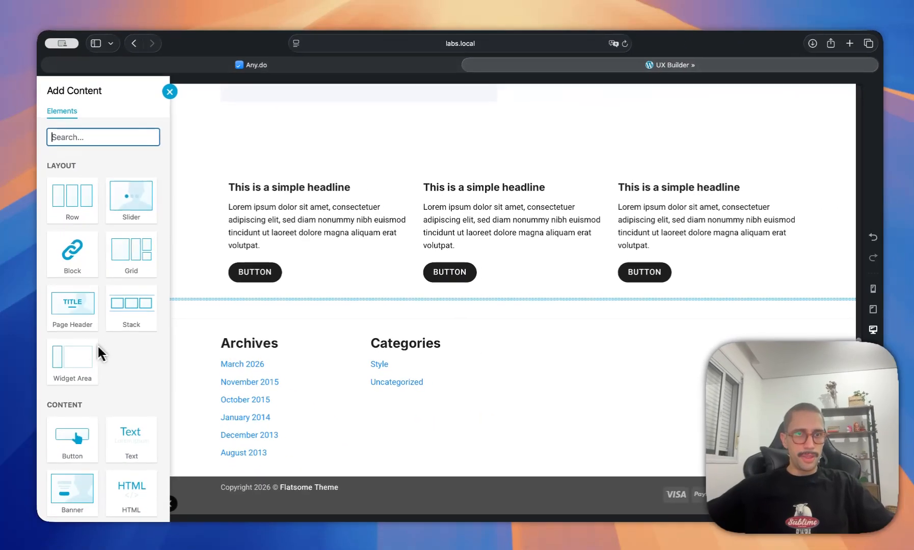
pyautogui.scroll(-4, 97, 344)
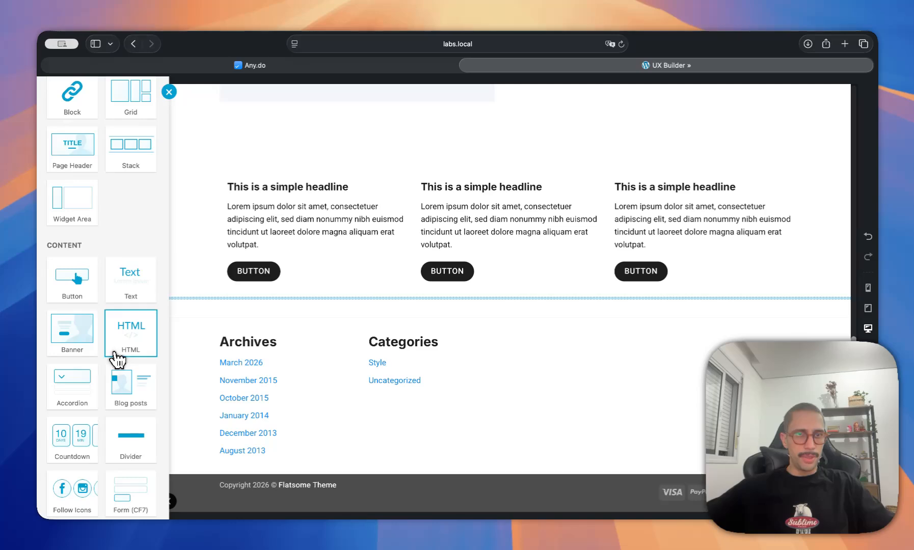
pyautogui.scroll(-1, 117, 357)
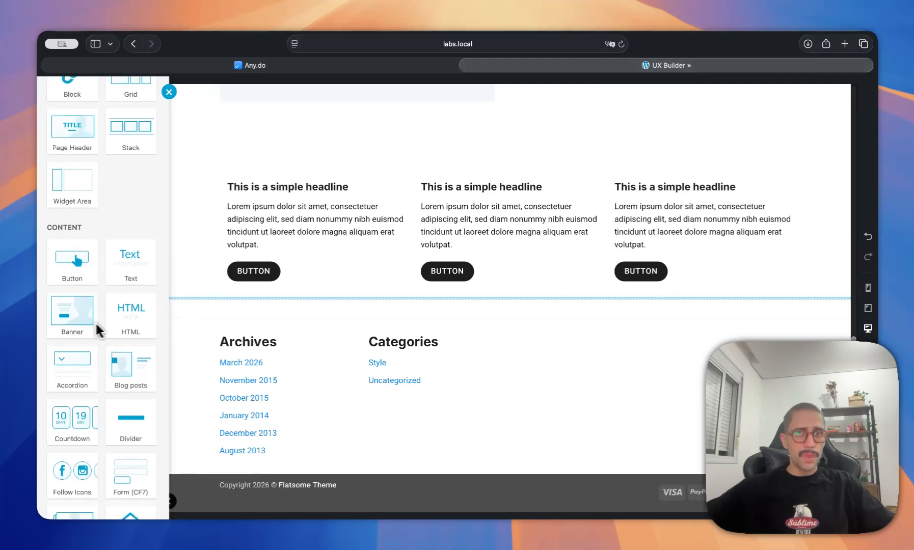
# Step: Set the background color of the three-headline section above the footer to the blue preset swatch
pyautogui.click(174, 257)
pyautogui.click(191, 238)
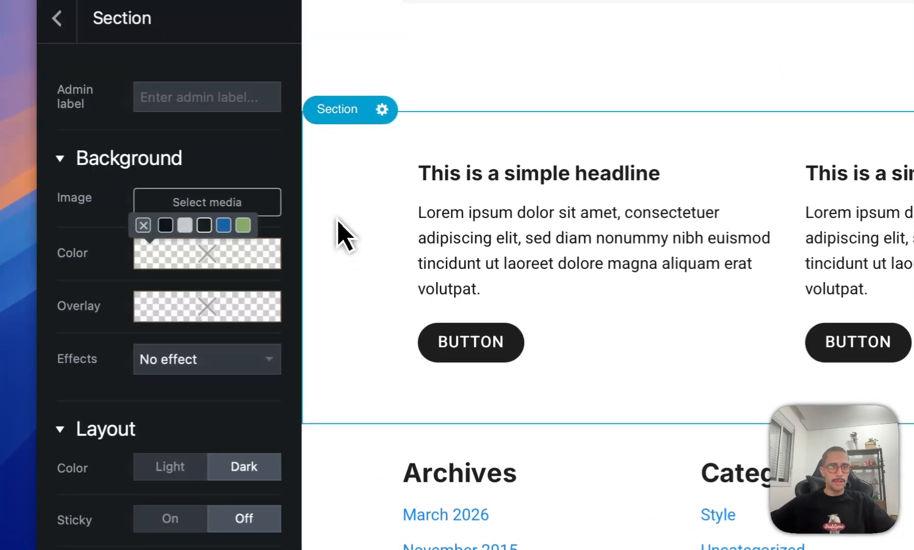
pyautogui.click(223, 225)
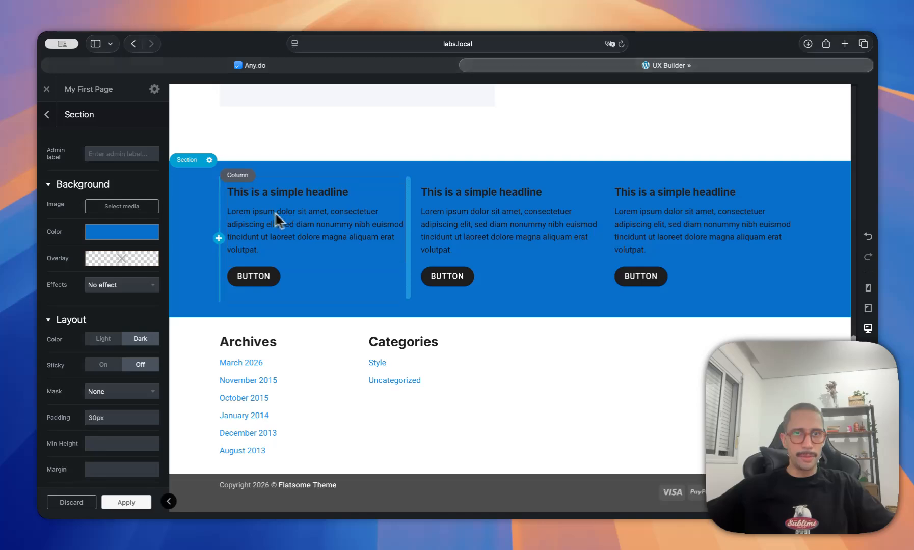
# Step: Set the Color option of the blue section's first column to Light for white text
pyautogui.click(228, 206)
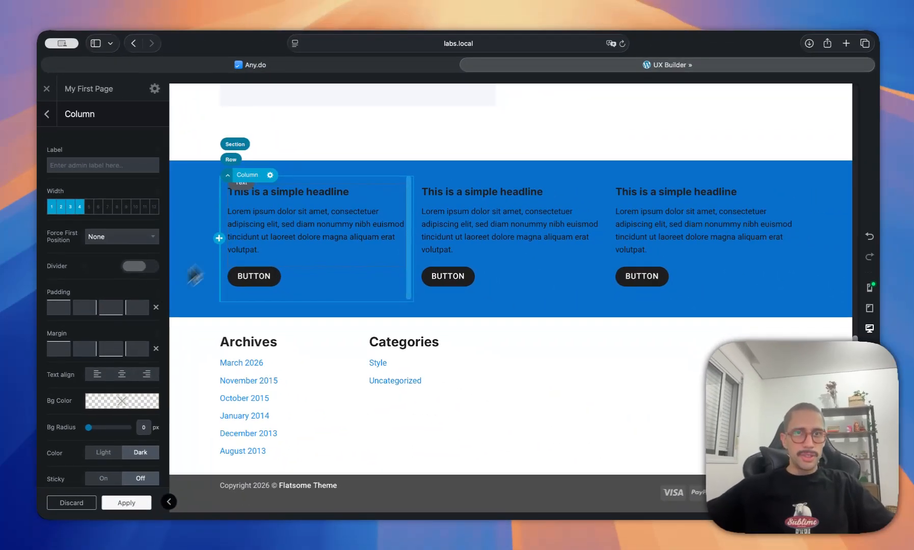
pyautogui.click(429, 255)
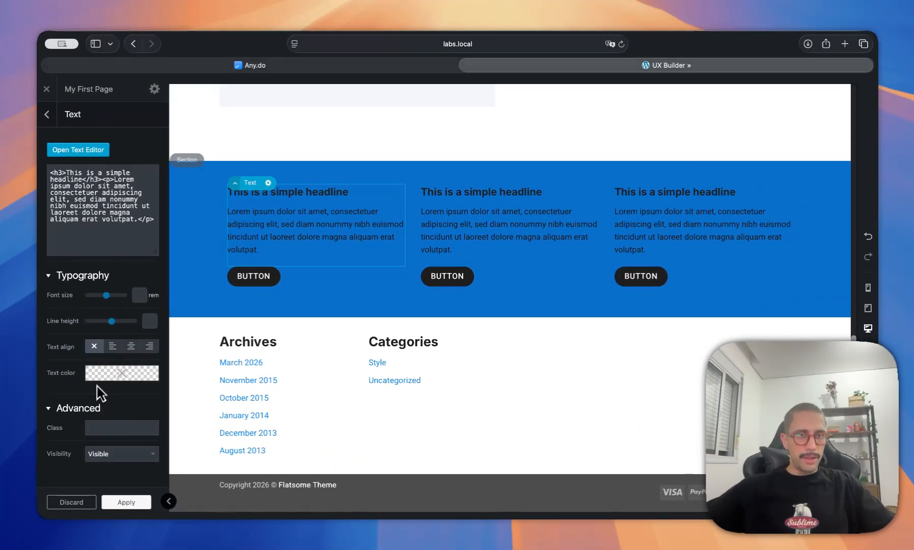
pyautogui.click(216, 235)
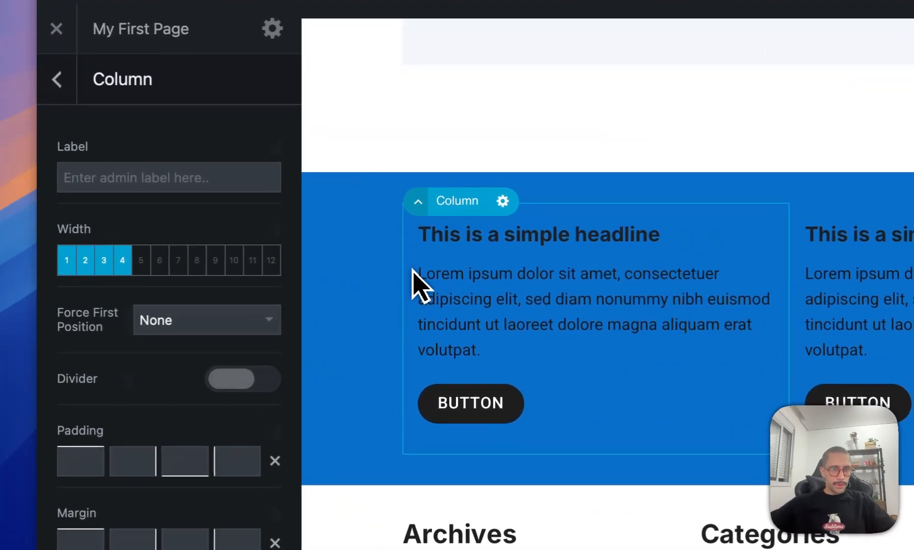
pyautogui.scroll(-3, 116, 356)
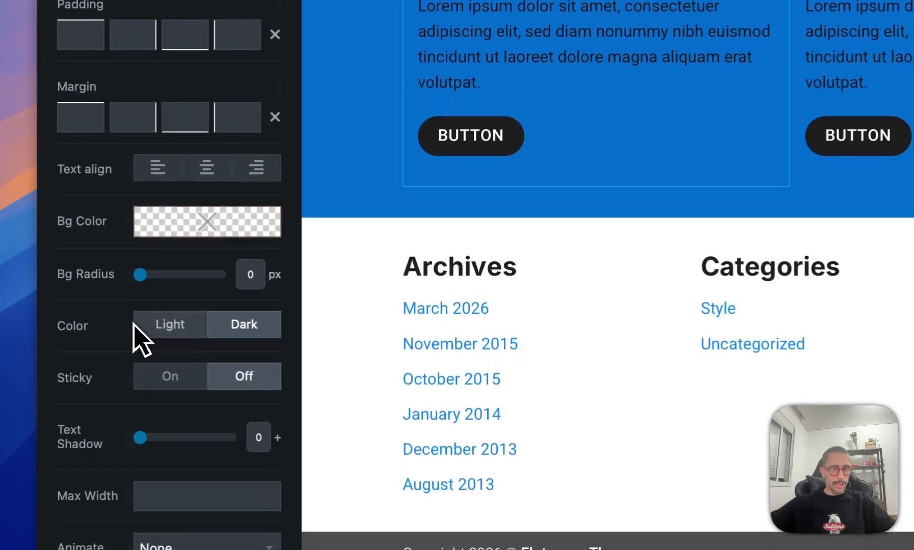
pyautogui.click(182, 358)
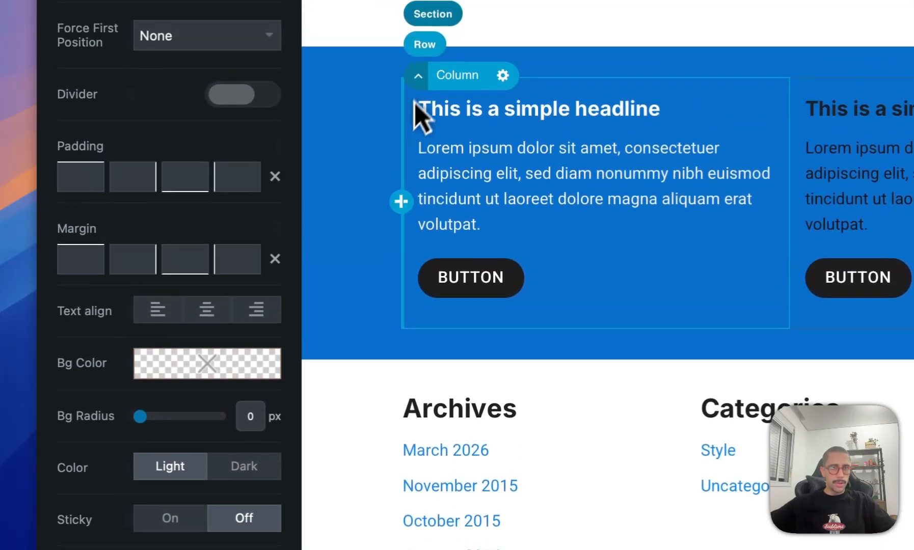
# Step: Set the Color option of the blue section's second and third columns to Light
pyautogui.click(425, 46)
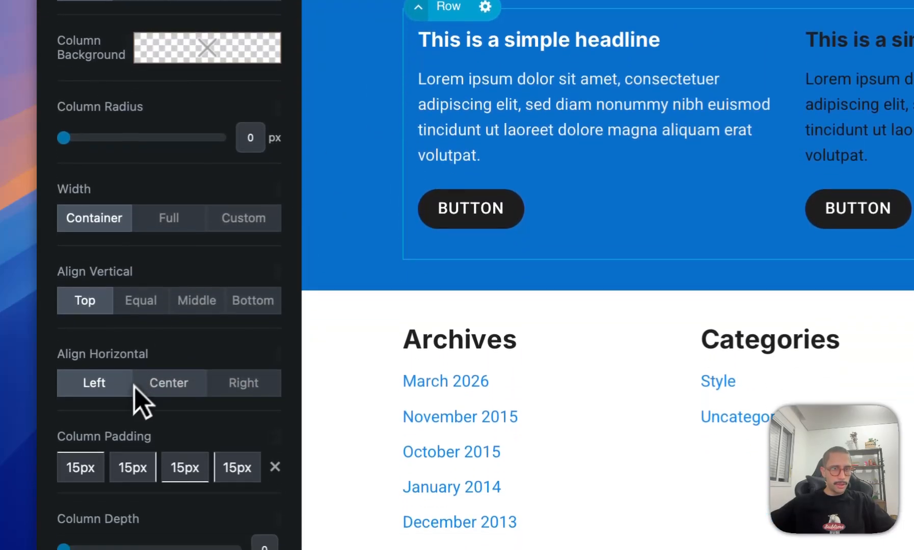
pyautogui.scroll(-3, 138, 450)
pyautogui.scroll(5, 151, 350)
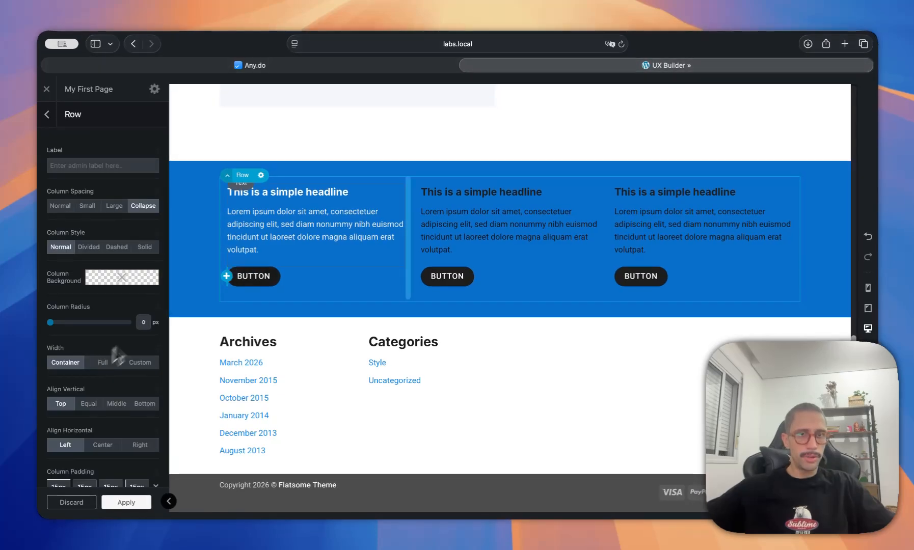
pyautogui.click(421, 218)
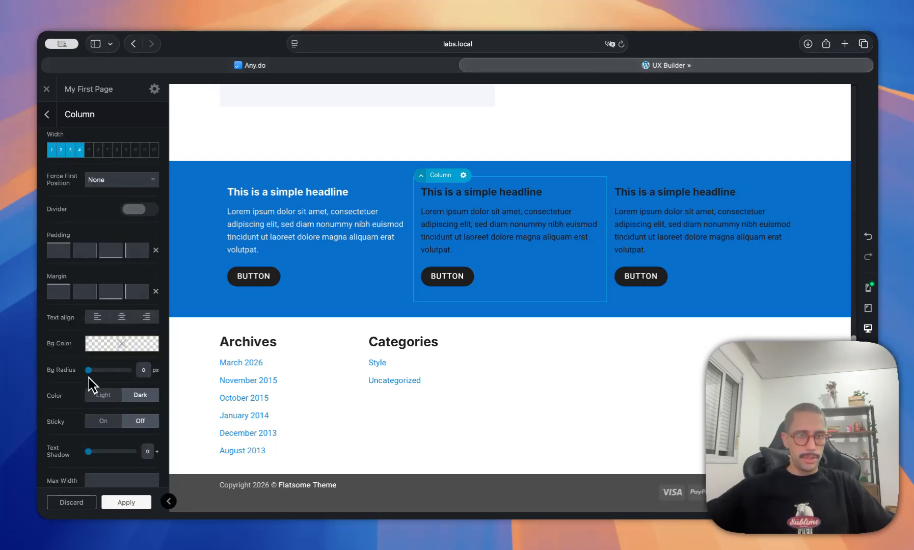
pyautogui.click(98, 393)
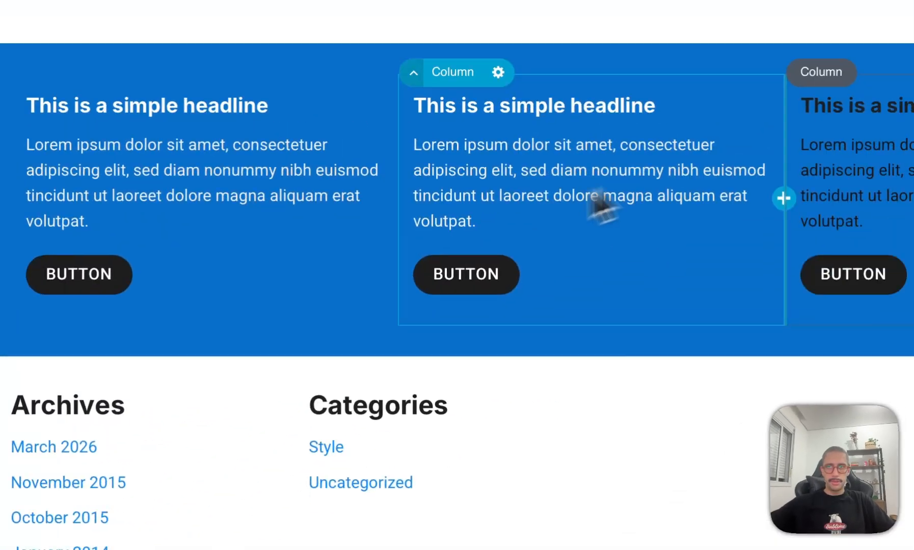
pyautogui.click(616, 218)
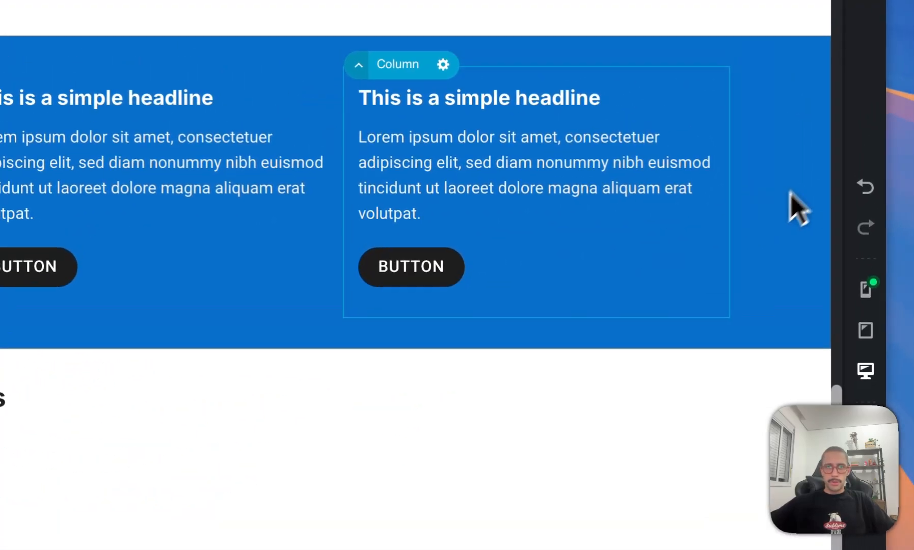
# Step: Try the Secondary and White colors on the button in the blue section's first column
pyautogui.click(14, 276)
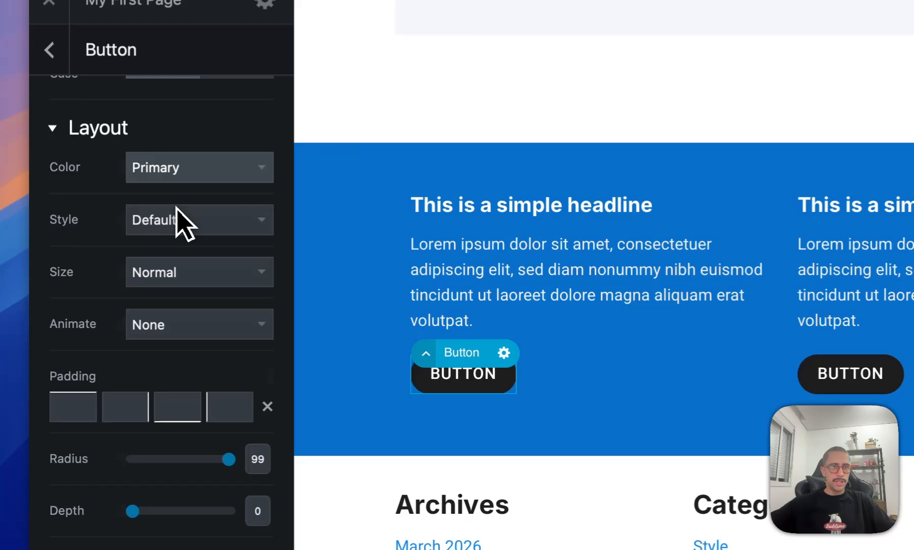
pyautogui.click(47, 67)
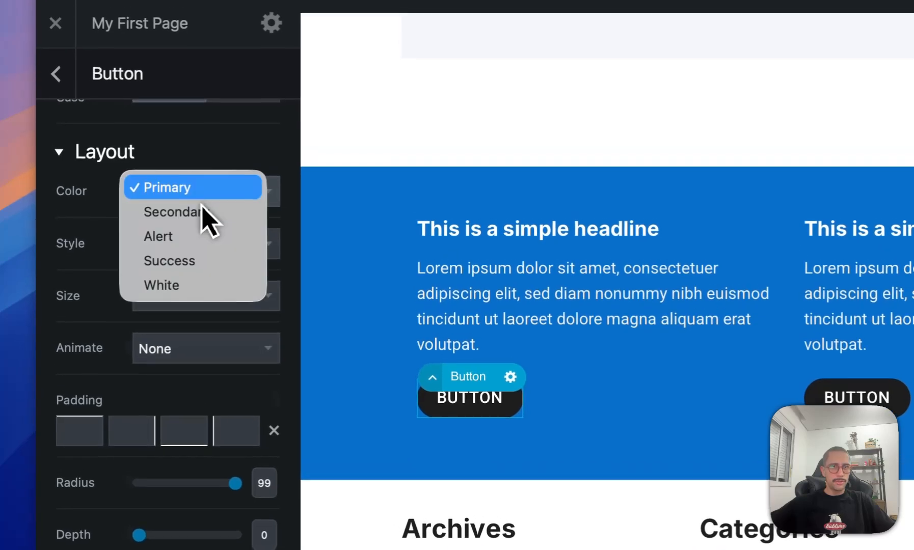
pyautogui.click(203, 211)
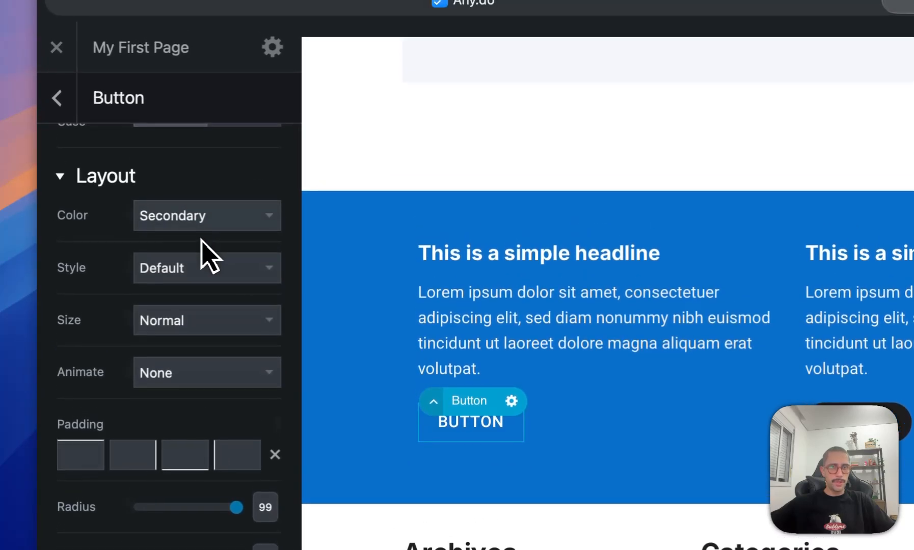
pyautogui.click(201, 226)
pyautogui.click(190, 295)
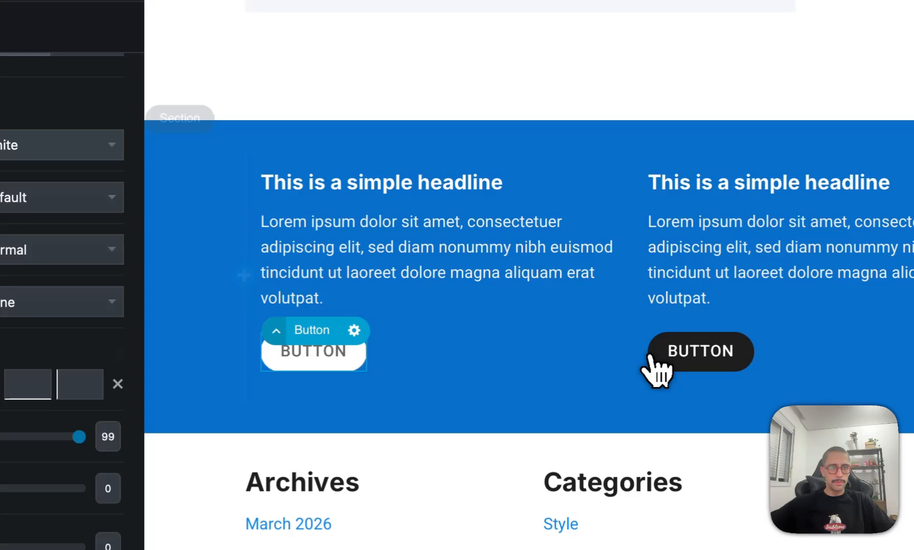
# Step: Try the Success and Alert colors on the first column's button and return it to White
pyautogui.click(207, 220)
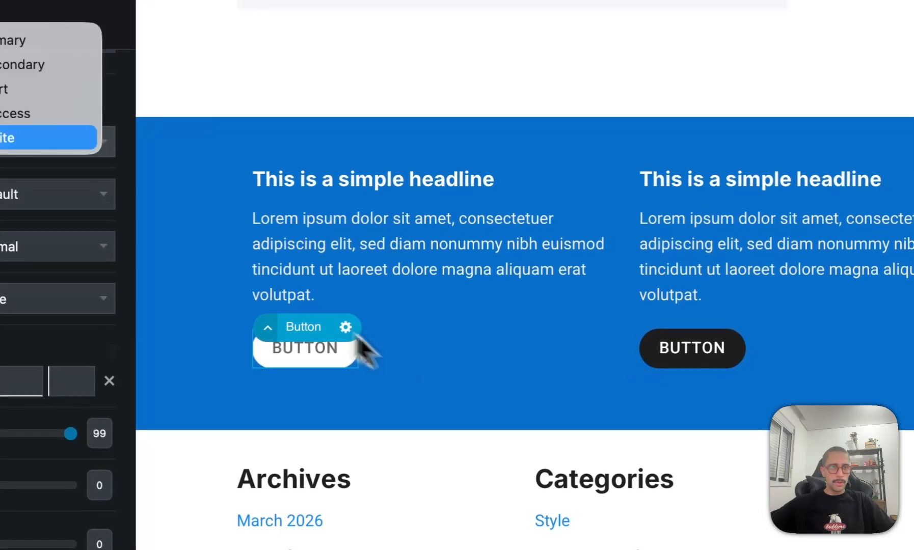
pyautogui.click(168, 174)
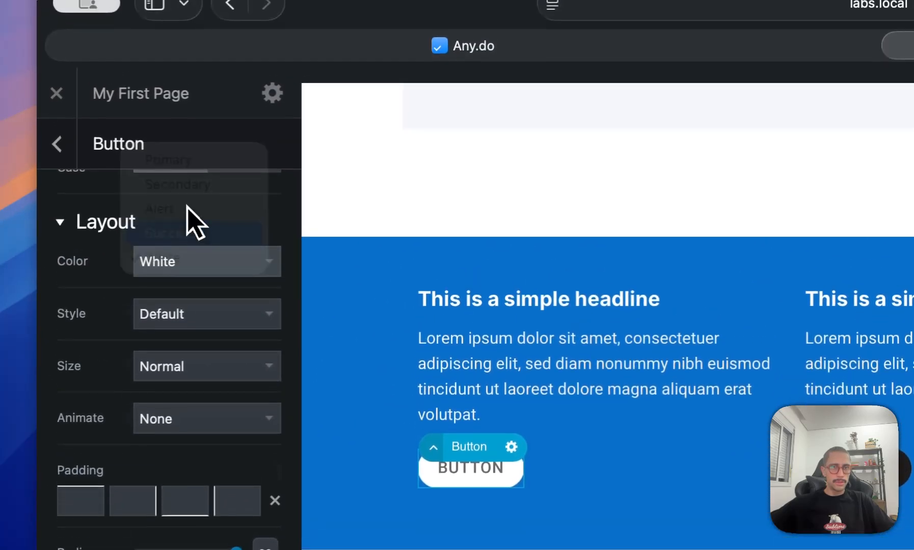
pyautogui.click(207, 273)
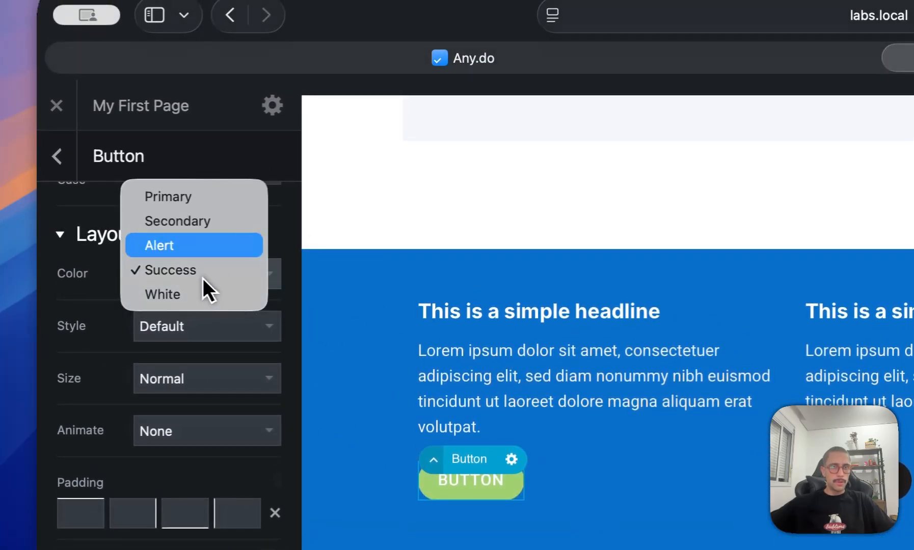
pyautogui.press('Return')
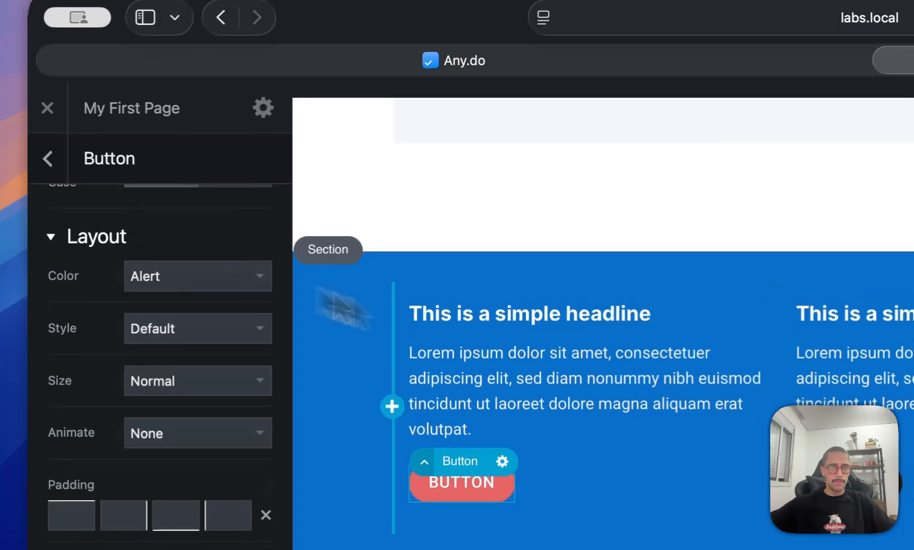
pyautogui.click(203, 280)
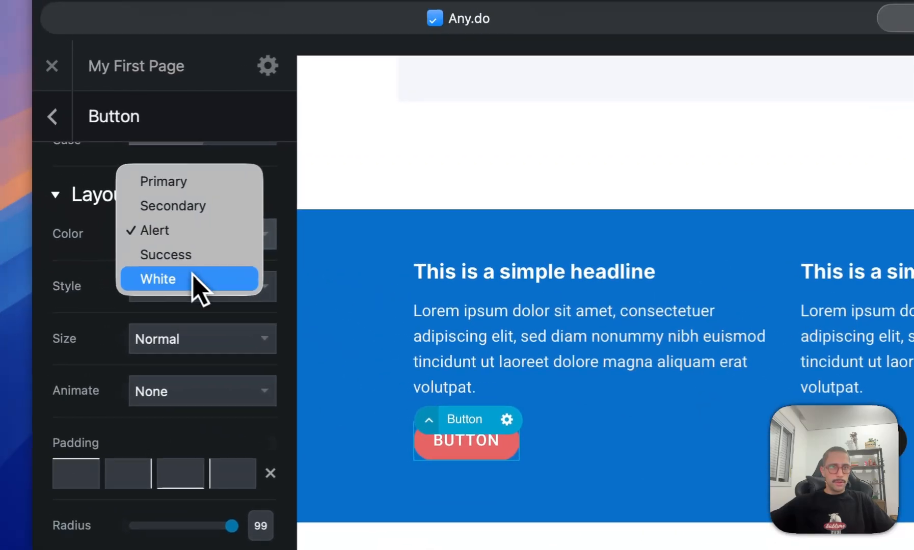
pyautogui.press('Escape')
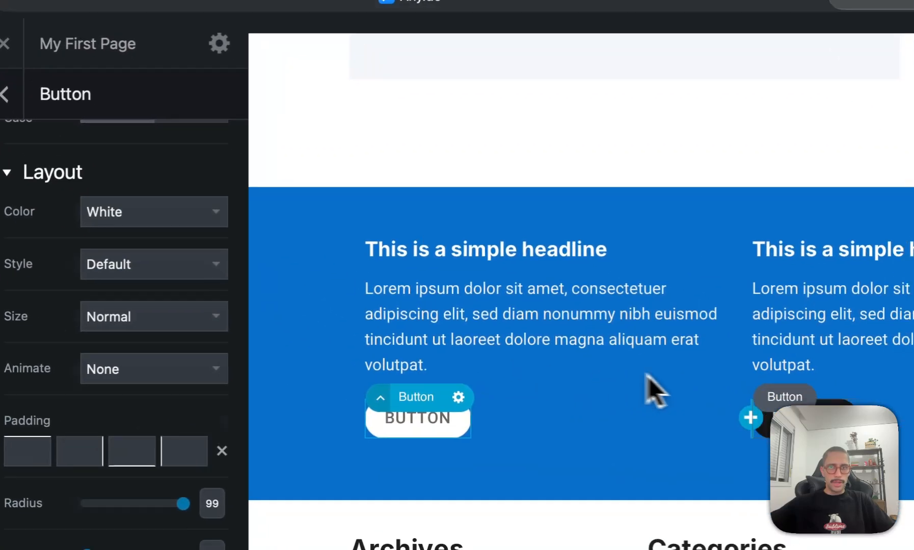
# Step: Set the color of the buttons in the second and third columns to White
pyautogui.click(828, 446)
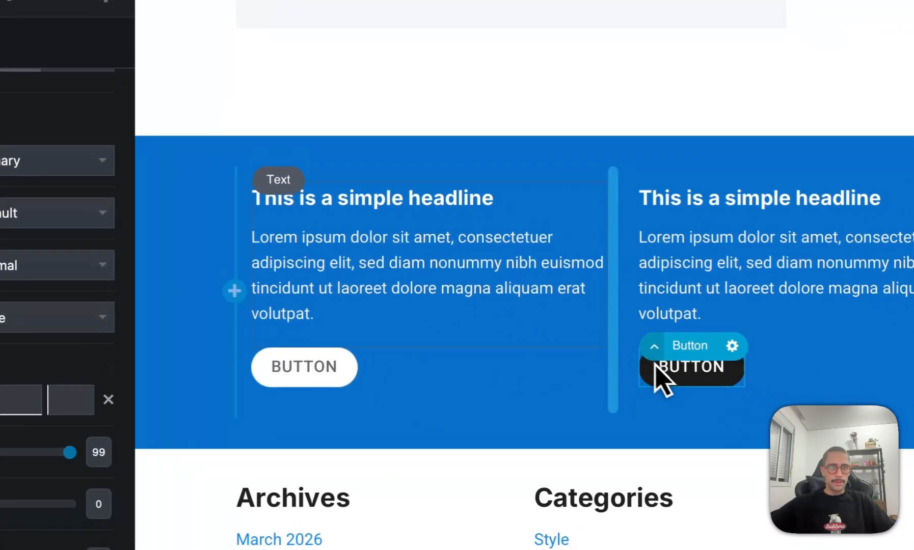
pyautogui.click(245, 237)
pyautogui.click(128, 274)
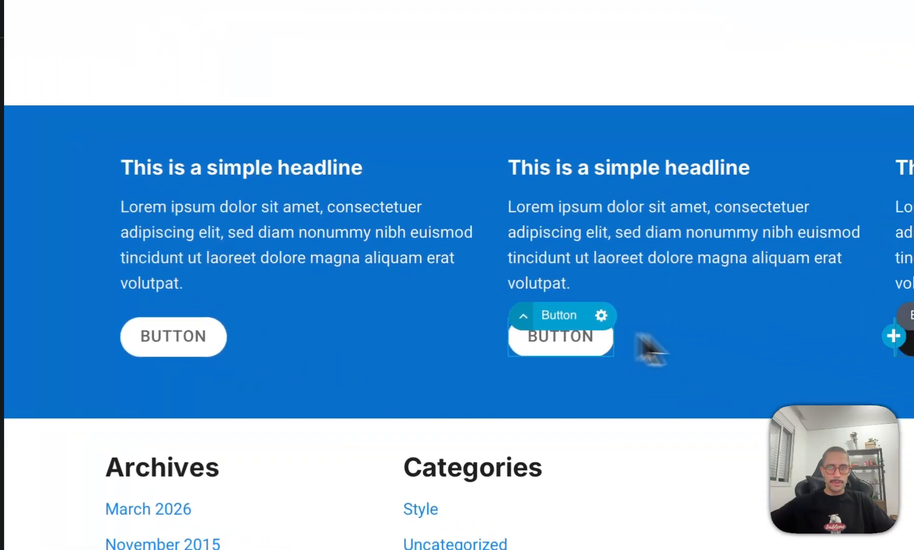
pyautogui.click(910, 345)
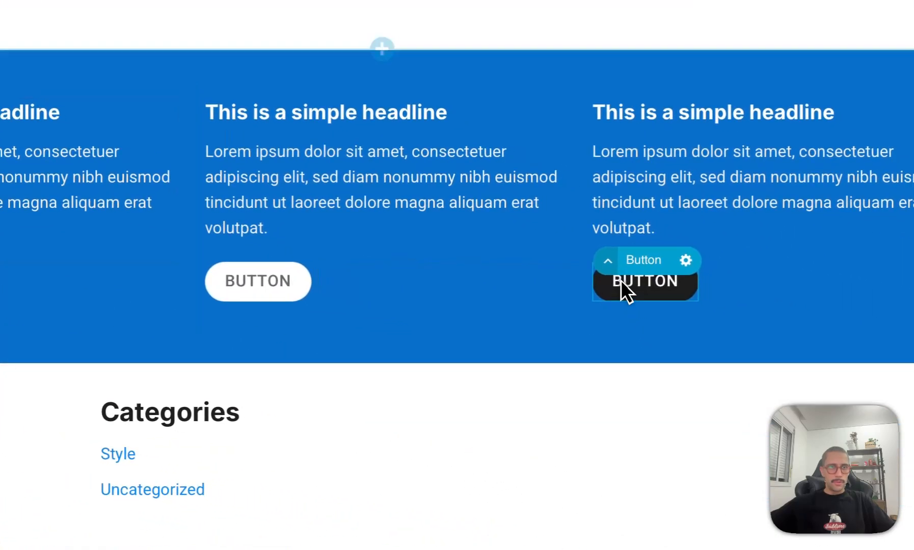
pyautogui.click(156, 247)
pyautogui.click(152, 340)
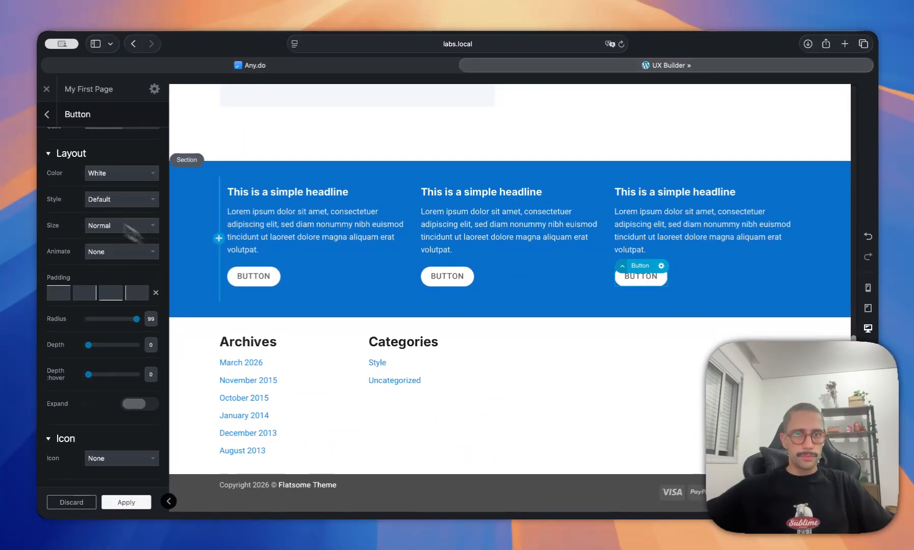
# Step: Set the first column's button color to Secondary and copy that button's options
pyautogui.click(311, 432)
pyautogui.click(264, 278)
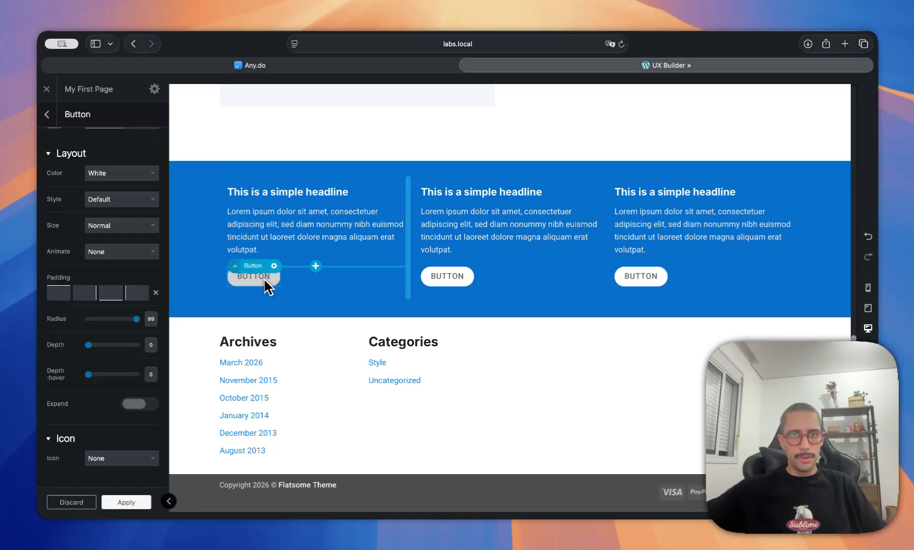
pyautogui.click(125, 174)
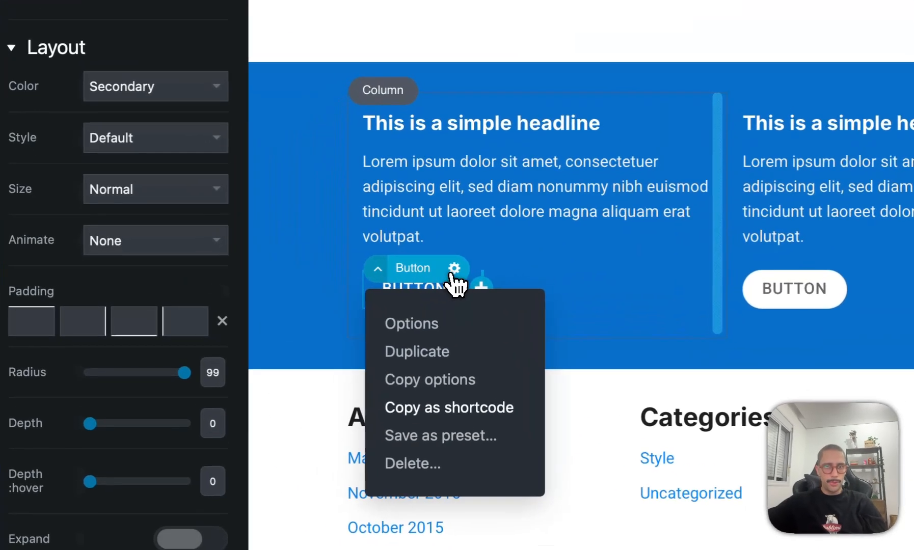
pyautogui.click(266, 324)
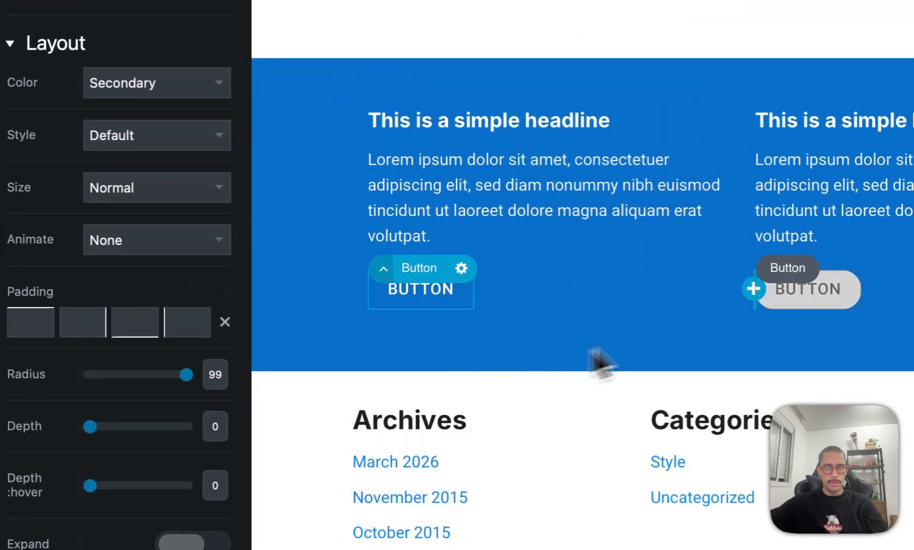
# Step: Paste the copied button options onto the buttons in the second and third columns
pyautogui.click(785, 291)
pyautogui.rightClick(800, 290)
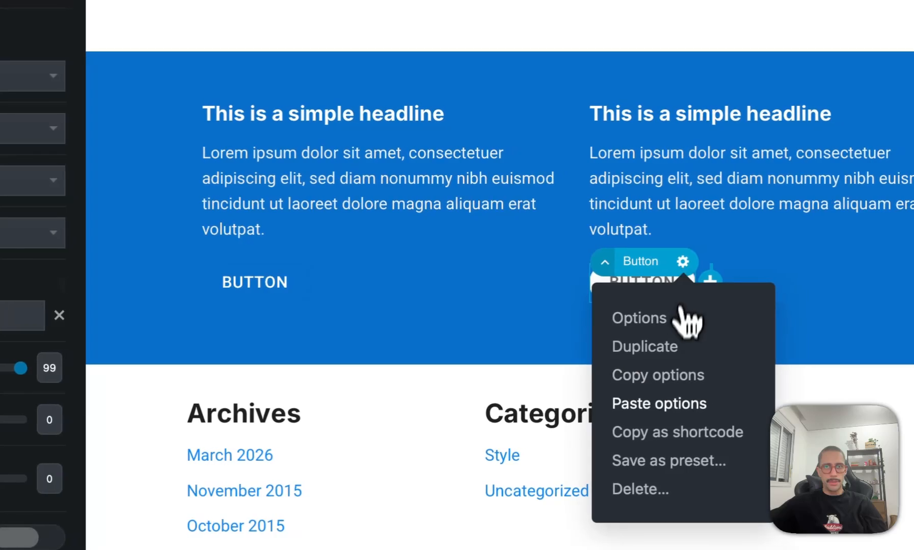
pyautogui.click(658, 404)
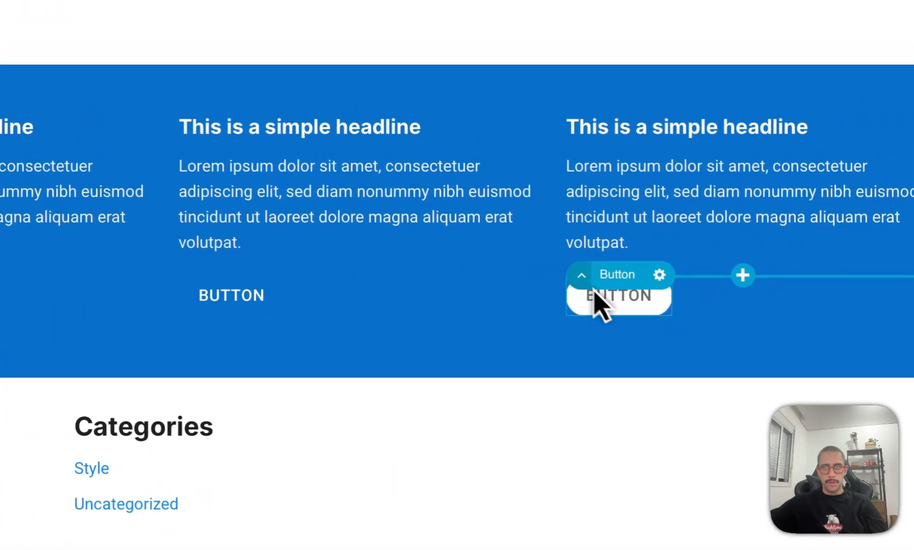
pyautogui.rightClick(595, 295)
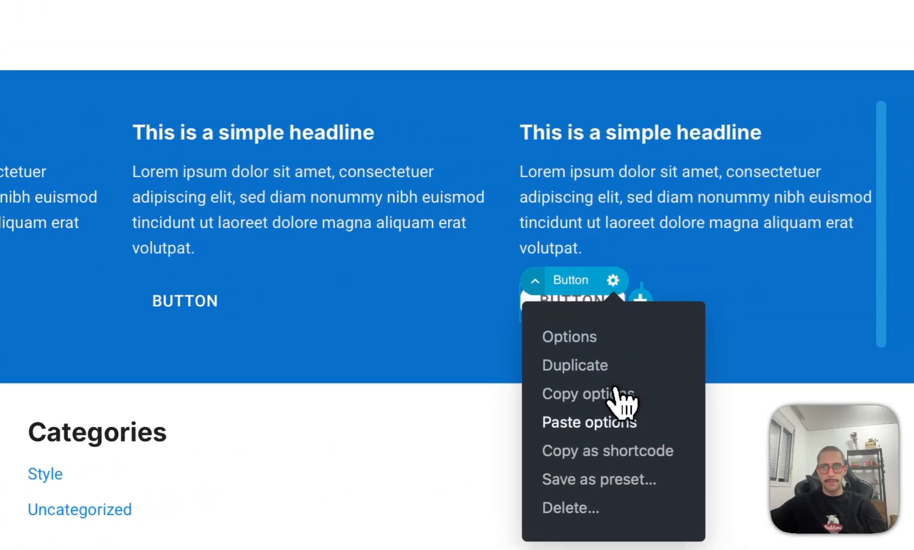
pyautogui.click(611, 405)
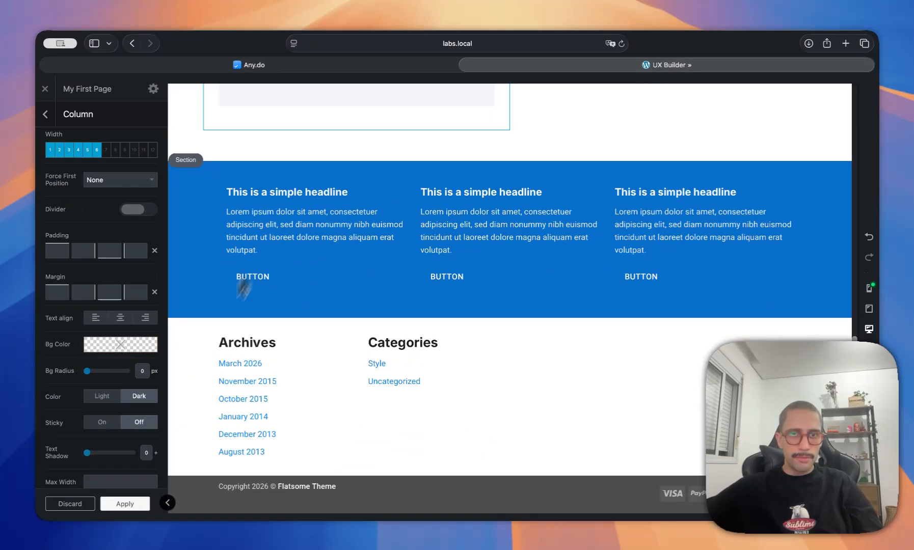
# Step: Set the padding of the blue three-column section to 150px
pyautogui.click(189, 347)
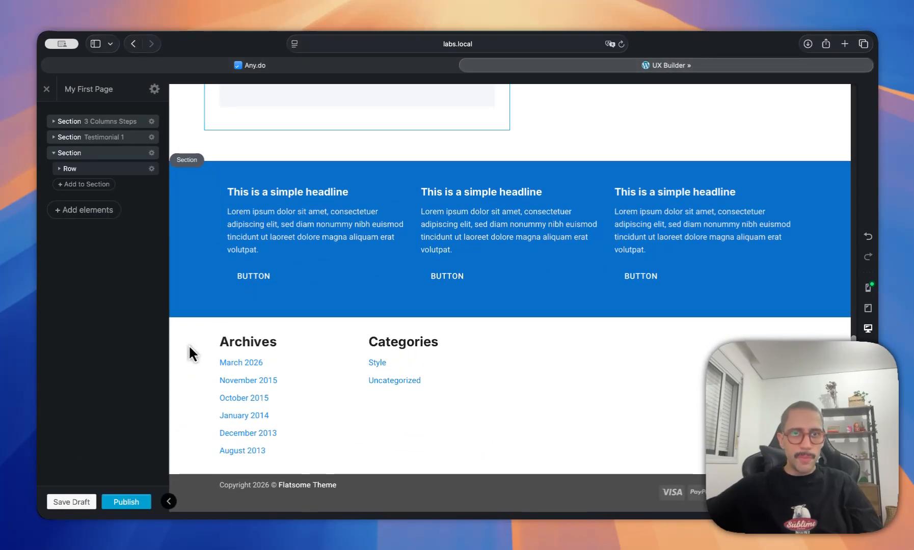
pyautogui.click(187, 204)
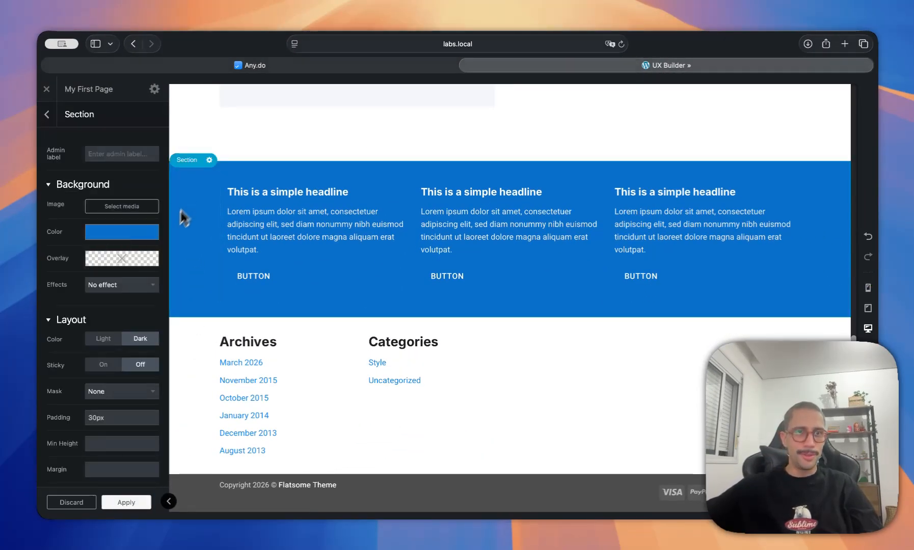
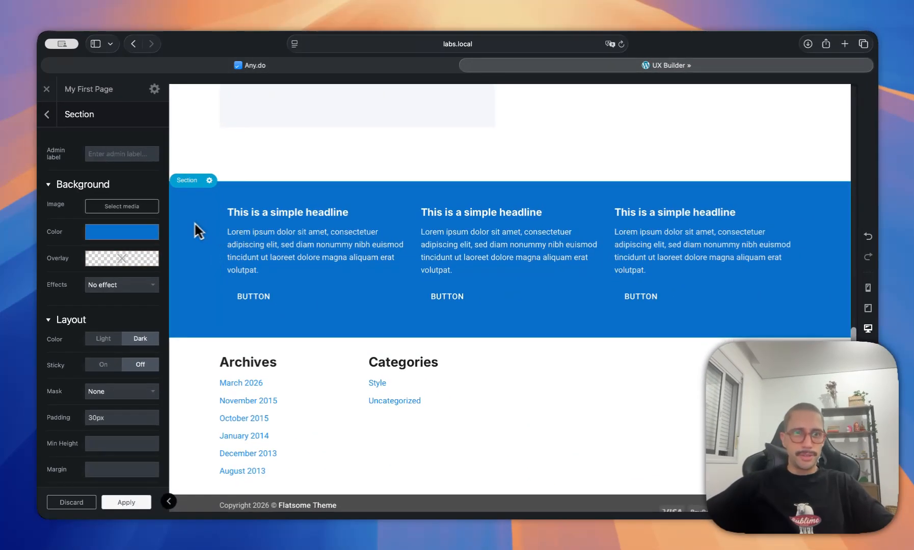
pyautogui.click(120, 418)
pyautogui.write('1')
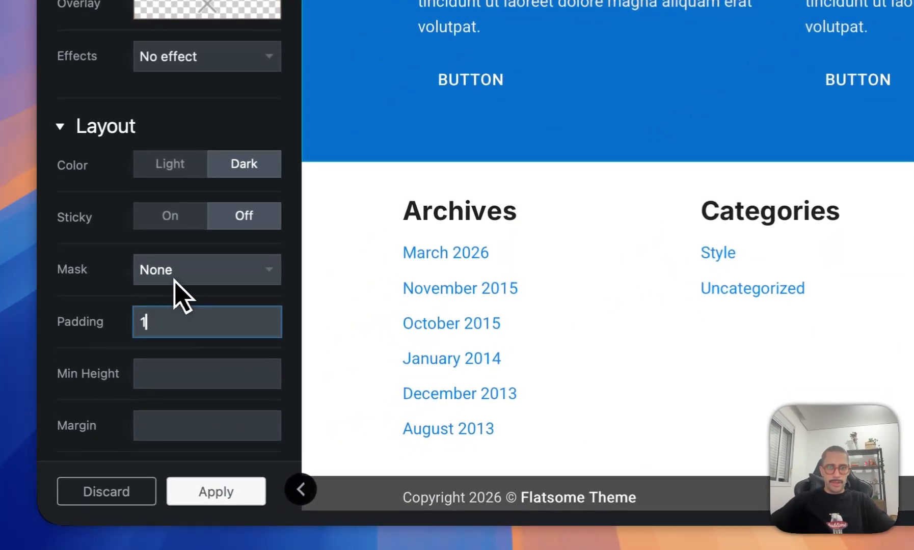
pyautogui.write('50')
pyautogui.press('Return')
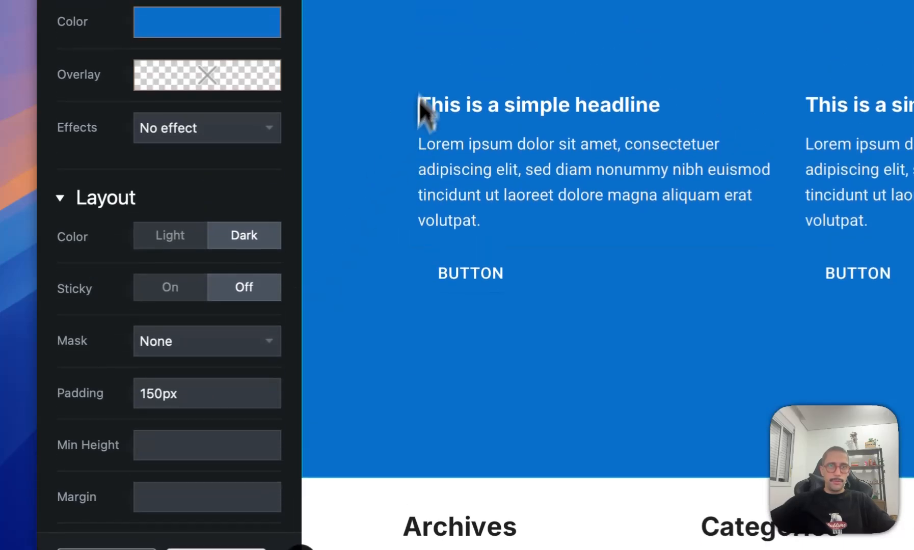
# Step: Try Waves opacity as the blue section's top shape divider and settle on Waves opacity 3
pyautogui.scroll(-10, 214, 182)
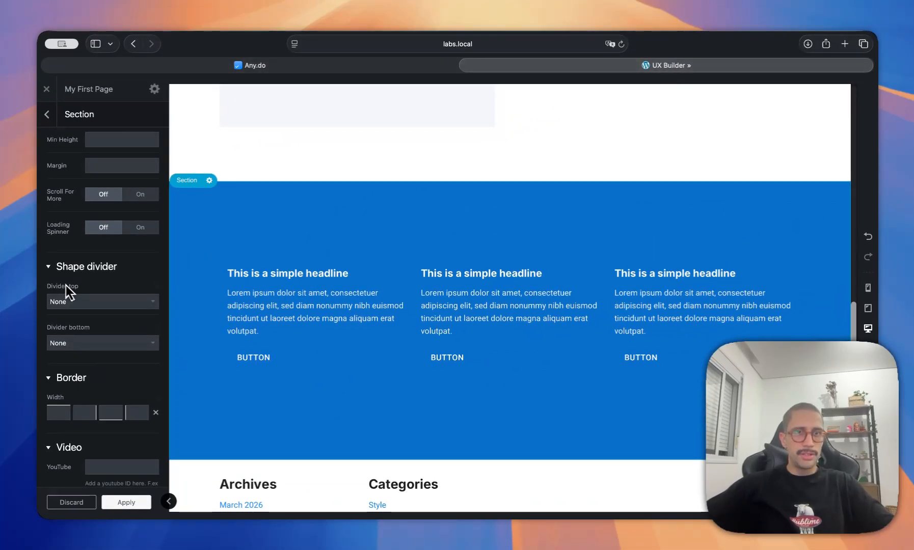
pyautogui.click(82, 302)
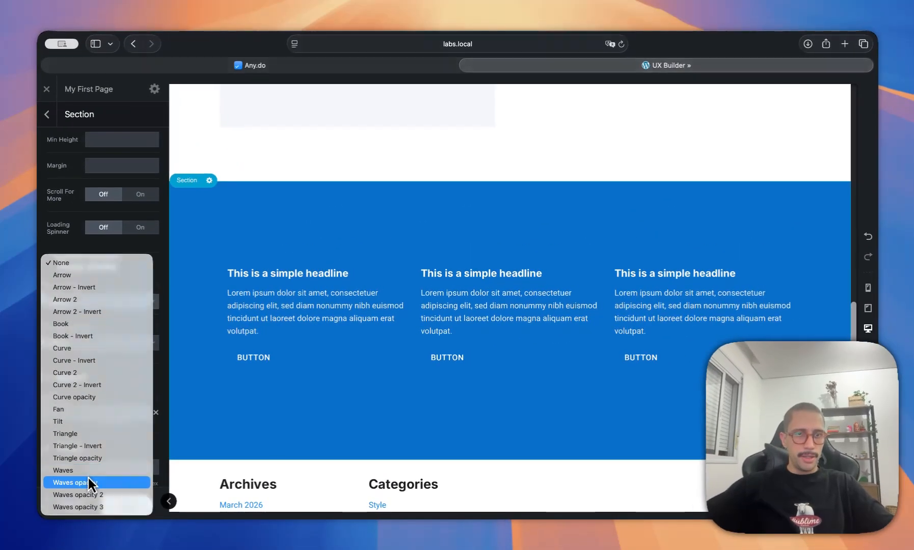
pyautogui.click(87, 481)
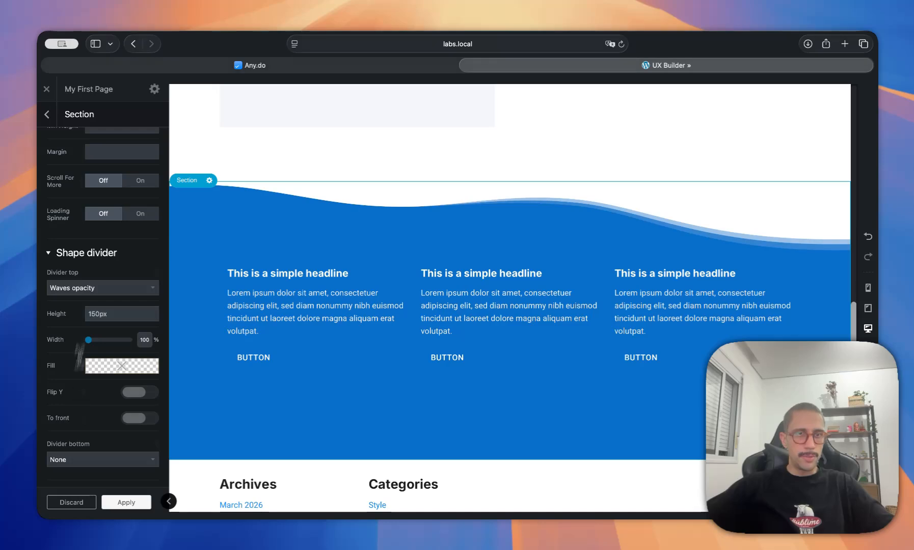
pyautogui.click(102, 309)
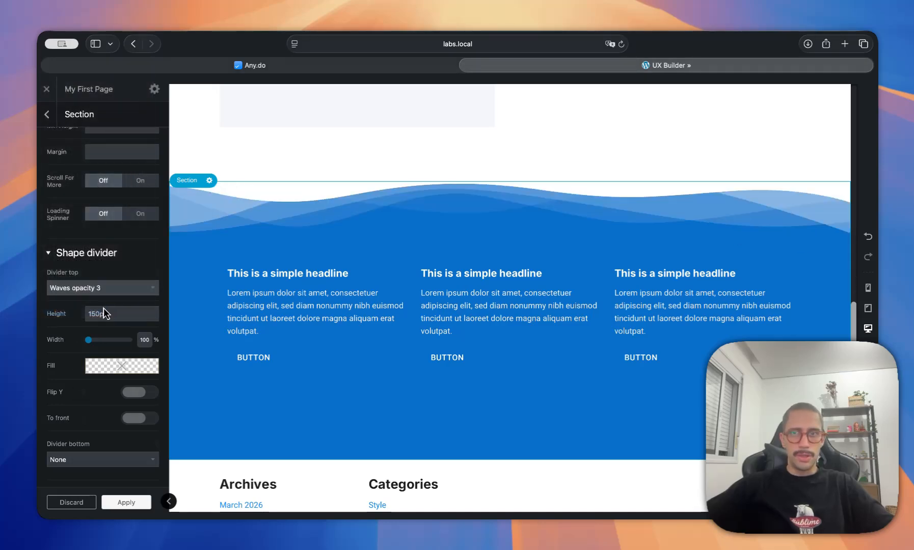
pyautogui.scroll(5, 326, 320)
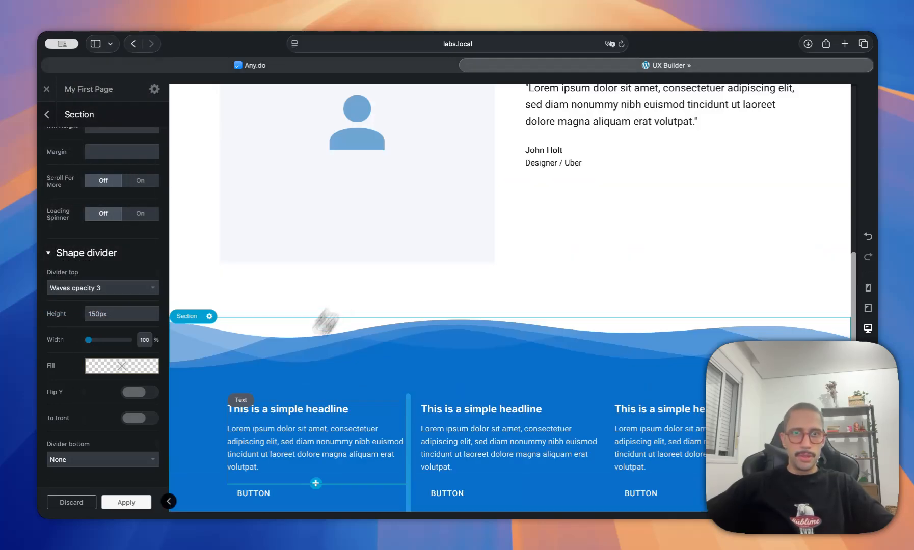
pyautogui.scroll(-4, 342, 348)
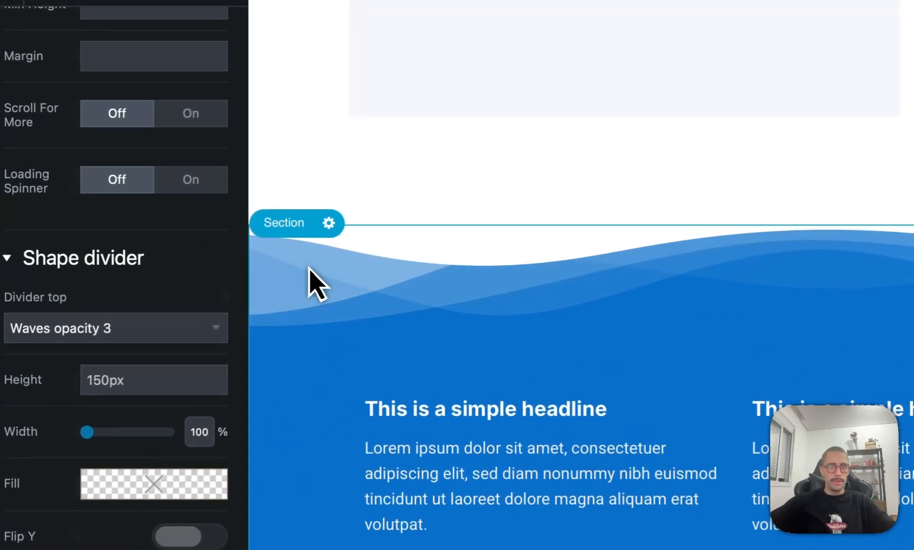
pyautogui.scroll(10, 153, 230)
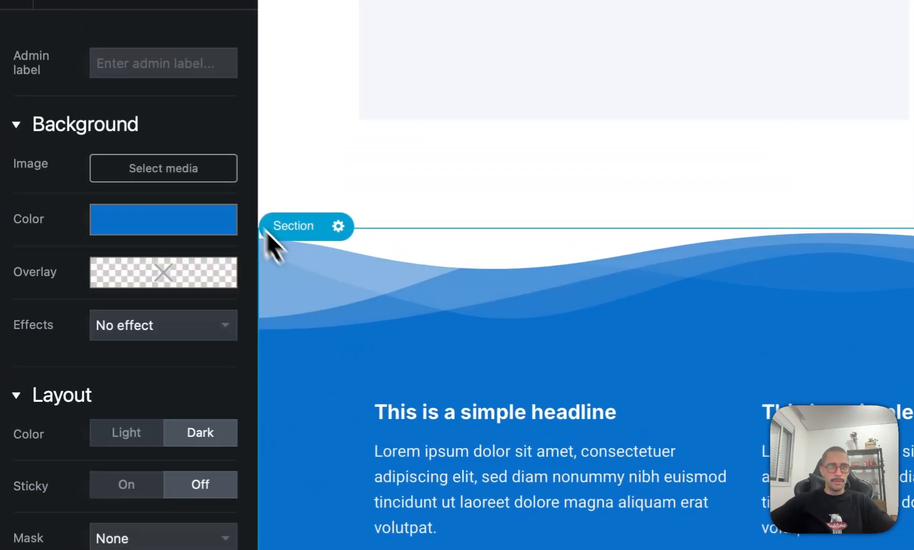
pyautogui.click(57, 97)
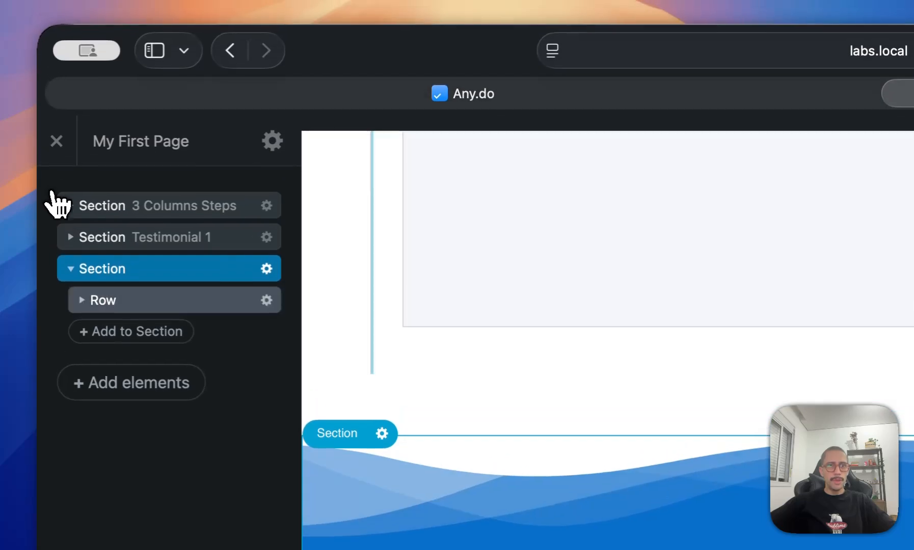
pyautogui.click(71, 230)
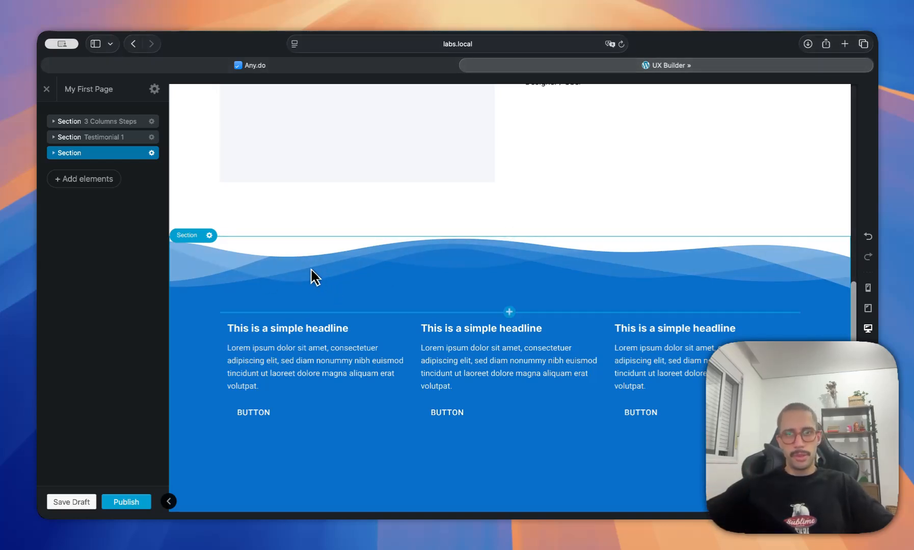
# Step: Change the page template to Page - No Header / No Footer in the post settings
pyautogui.scroll(-4, 224, 270)
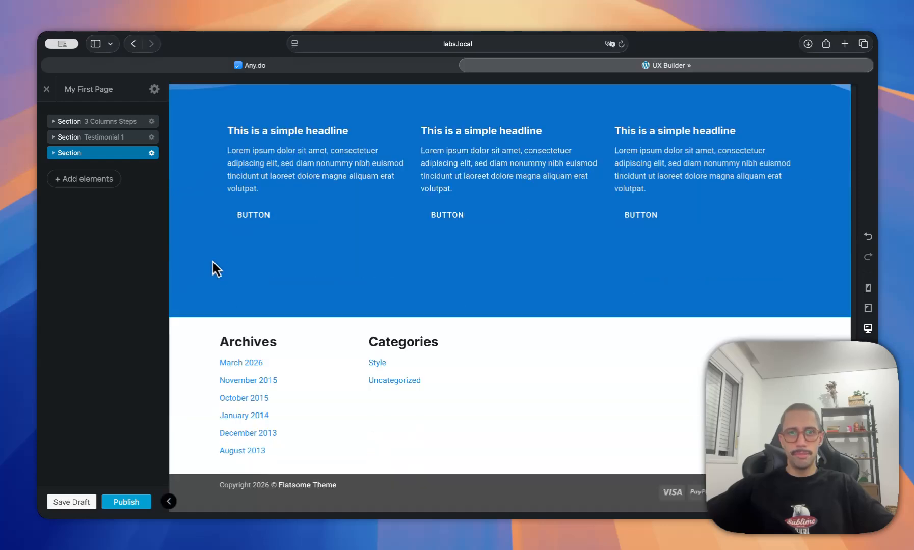
pyautogui.scroll(4, 213, 268)
pyautogui.scroll(-4, 214, 270)
pyautogui.scroll(4, 216, 273)
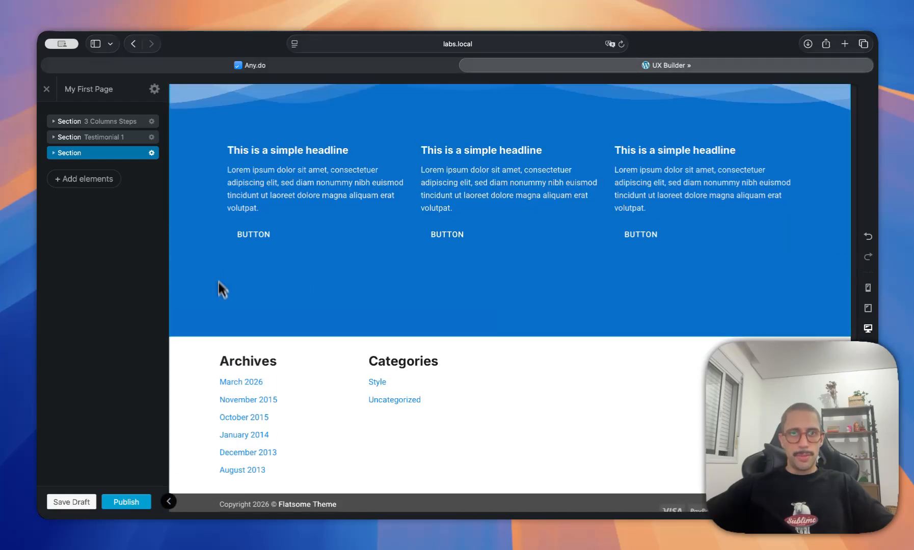
pyautogui.scroll(-4, 221, 289)
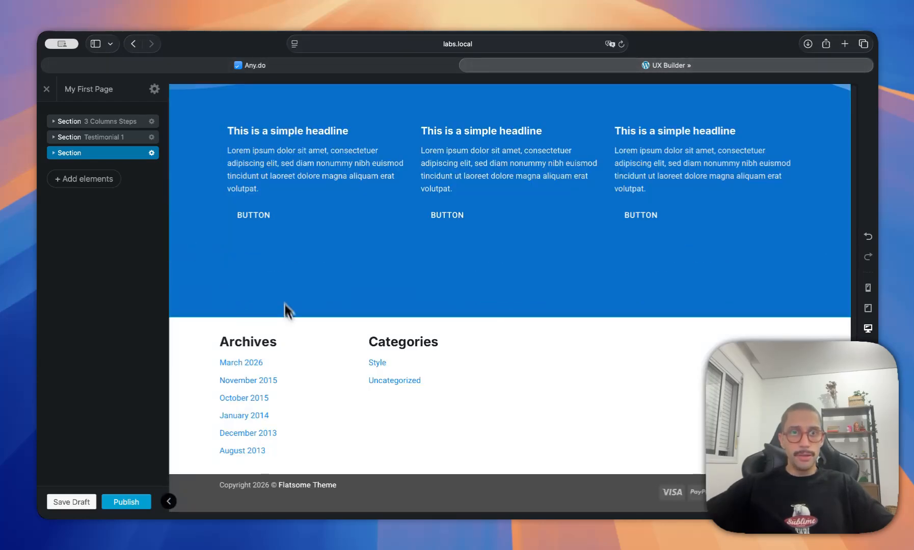
pyautogui.click(154, 88)
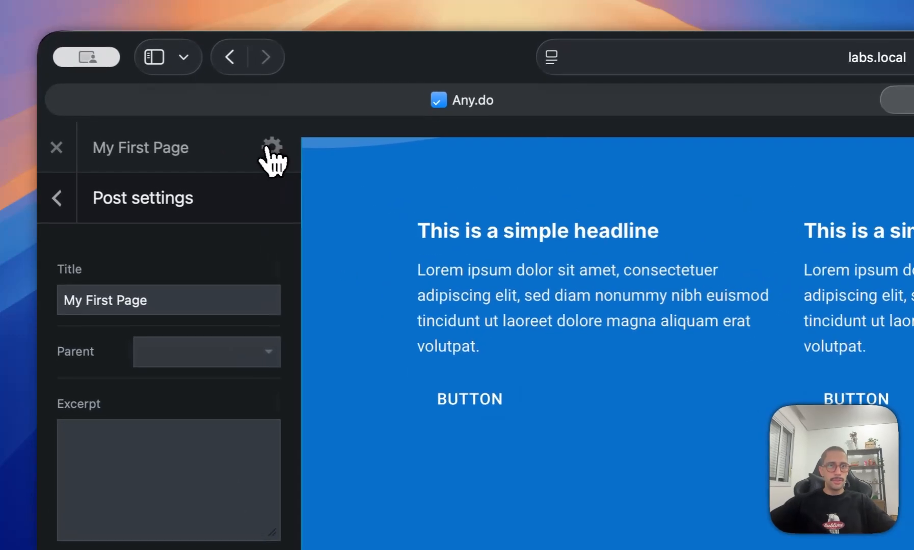
pyautogui.click(120, 309)
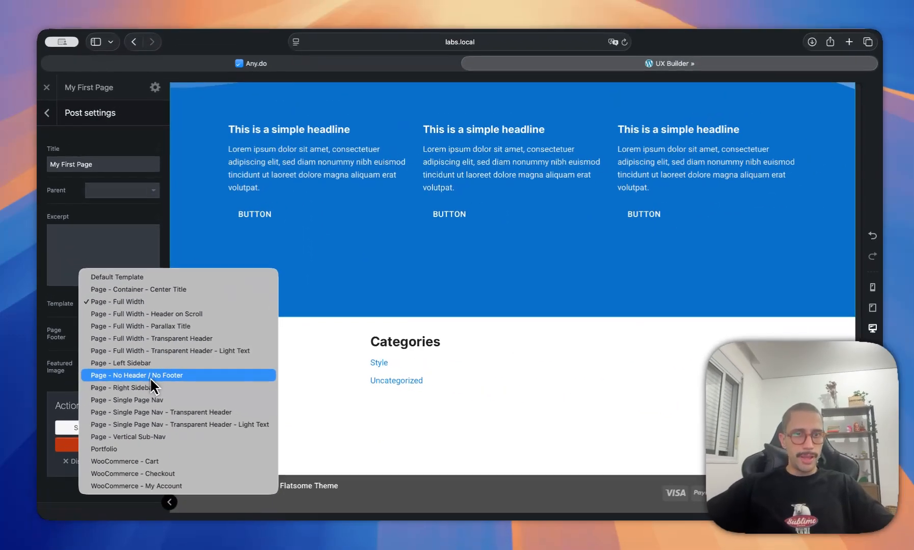
pyautogui.click(150, 376)
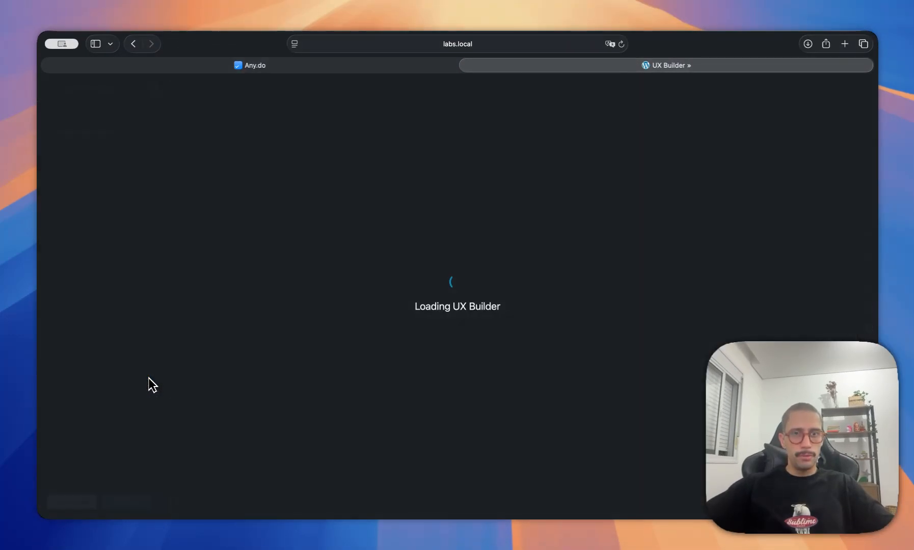
# Step: Review the whole page layout from the first three-column section down to the blue wave section
pyautogui.scroll(-10, 339, 332)
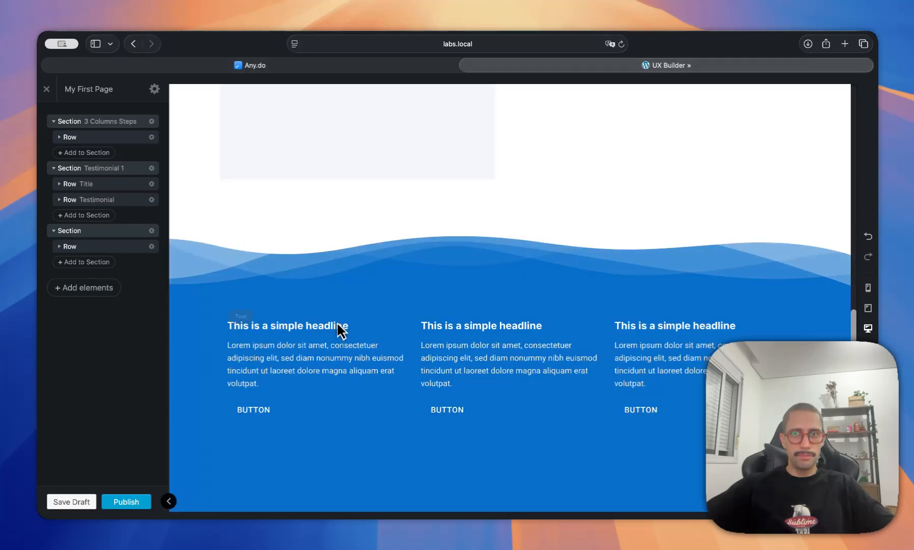
pyautogui.scroll(10, 340, 328)
pyautogui.scroll(-5, 363, 260)
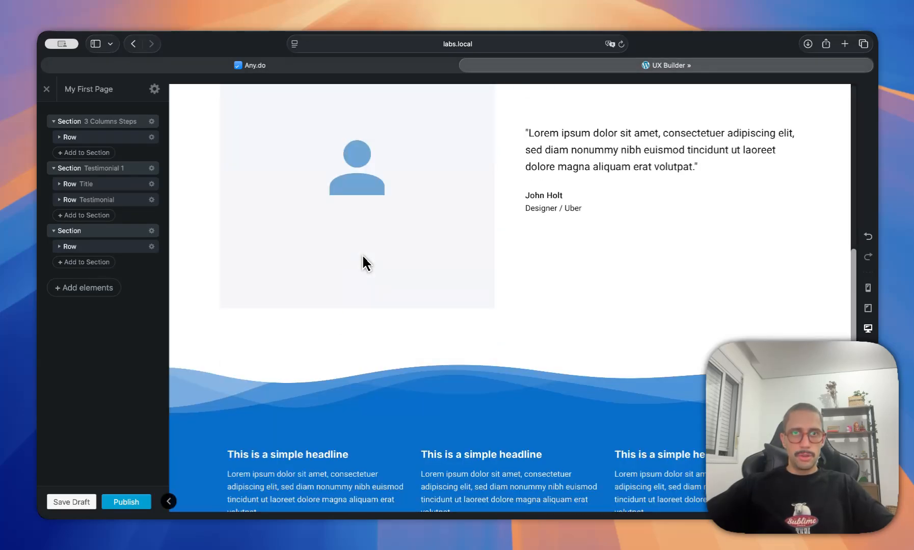
pyautogui.scroll(4, 368, 258)
pyautogui.scroll(3, 377, 265)
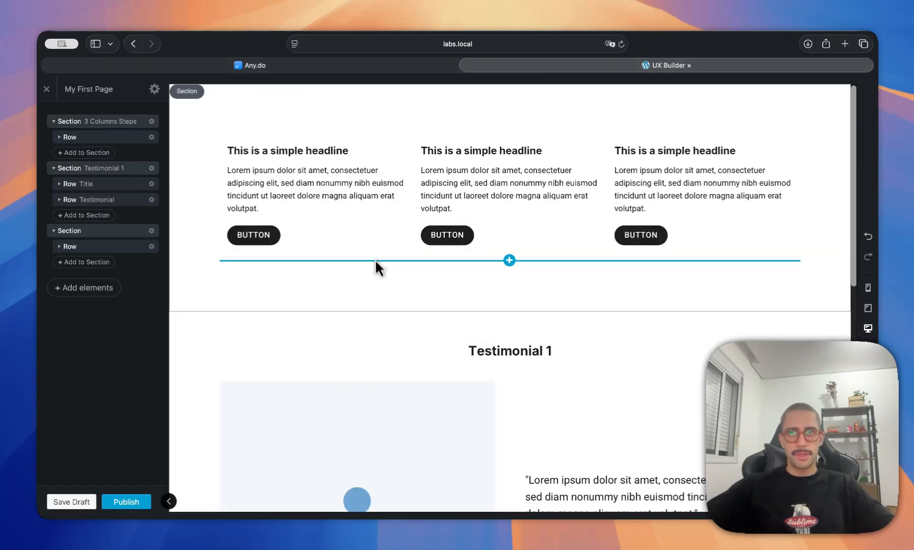
pyautogui.scroll(-10, 379, 275)
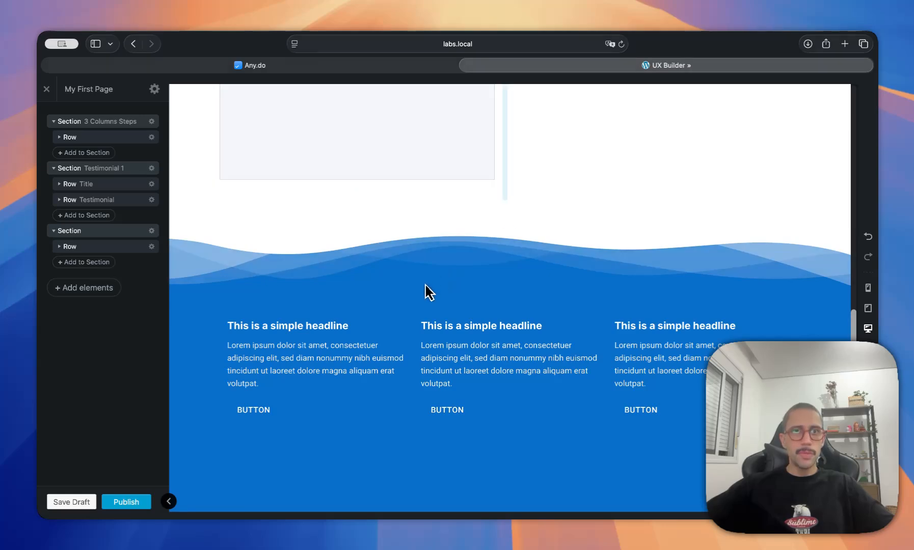
# Step: Switch to Any.do and mark the workflow explanation, Create a page + UX Builder and simple homepage layout tasks as completed
pyautogui.click(284, 67)
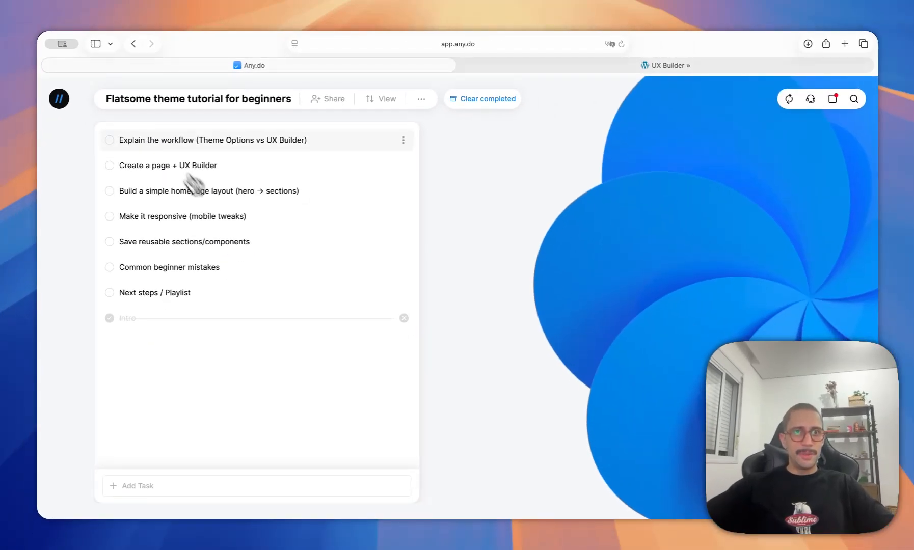
pyautogui.click(118, 141)
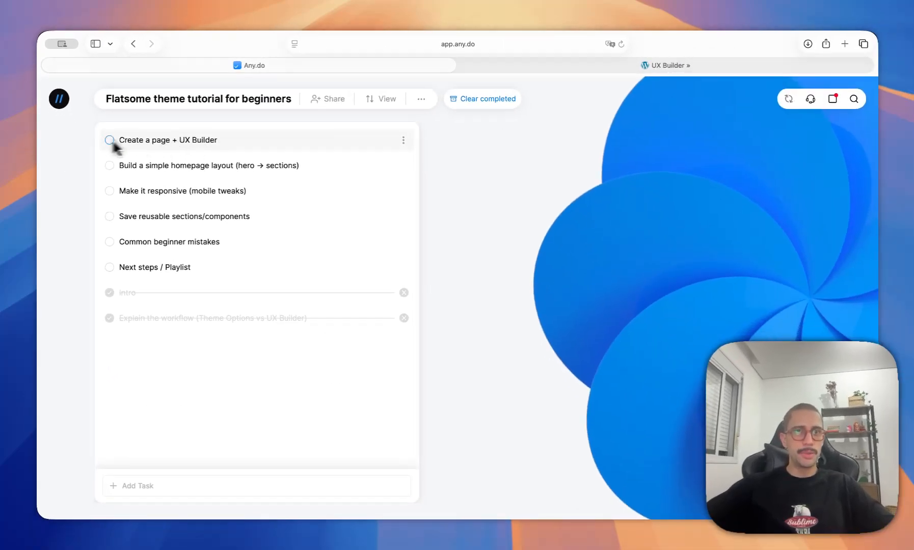
pyautogui.click(110, 140)
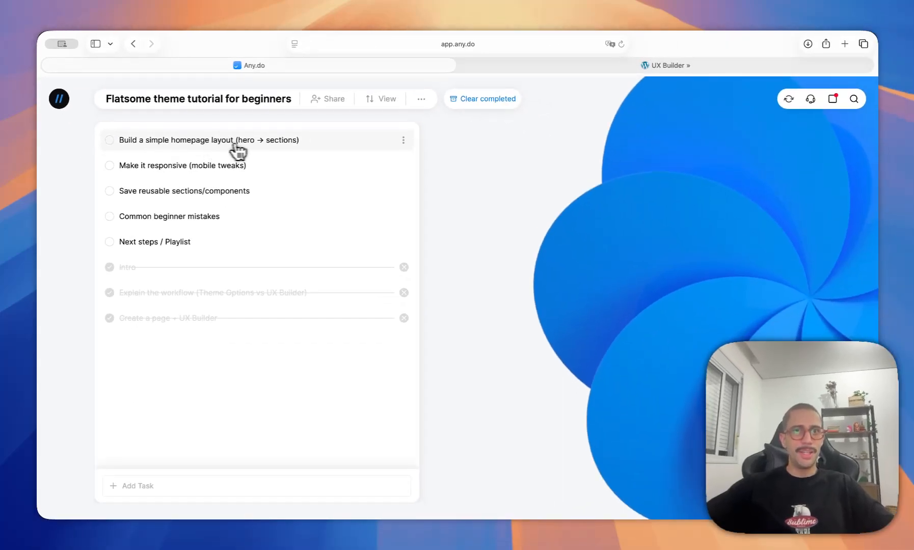
pyautogui.click(110, 140)
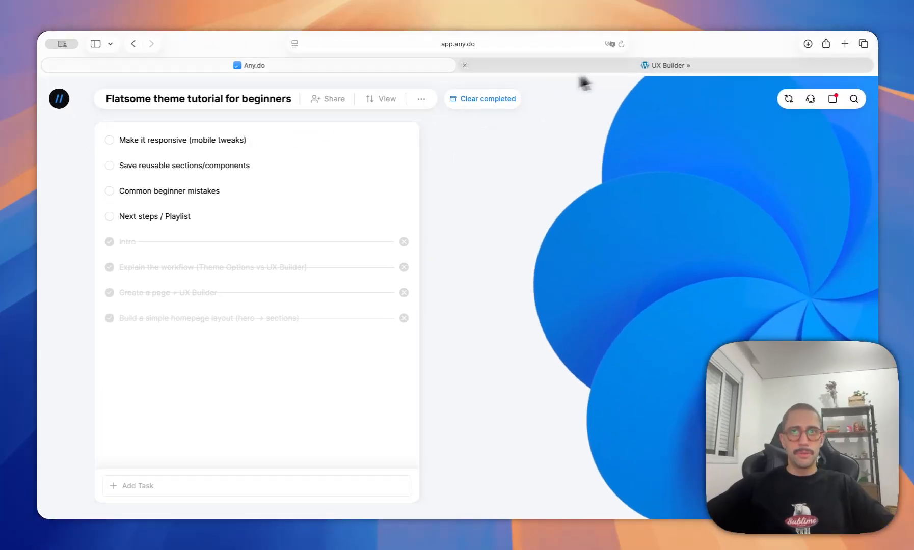
# Step: Switch back to UX Builder and preview the page in the tablet view
pyautogui.click(606, 68)
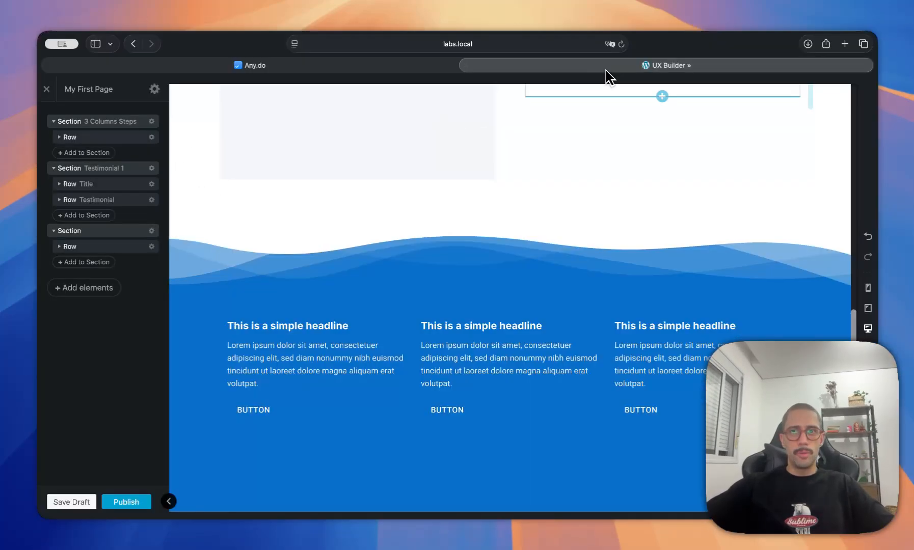
pyautogui.scroll(10, 611, 152)
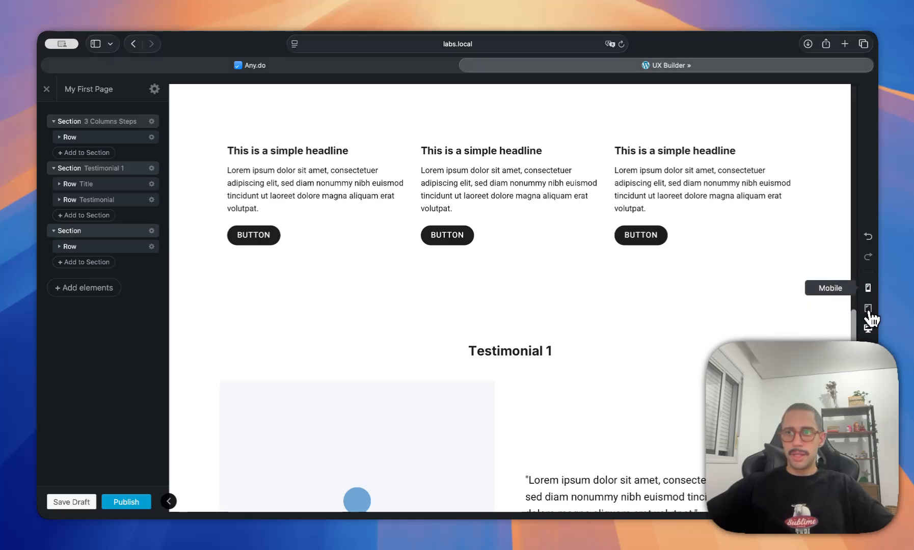
pyautogui.click(868, 306)
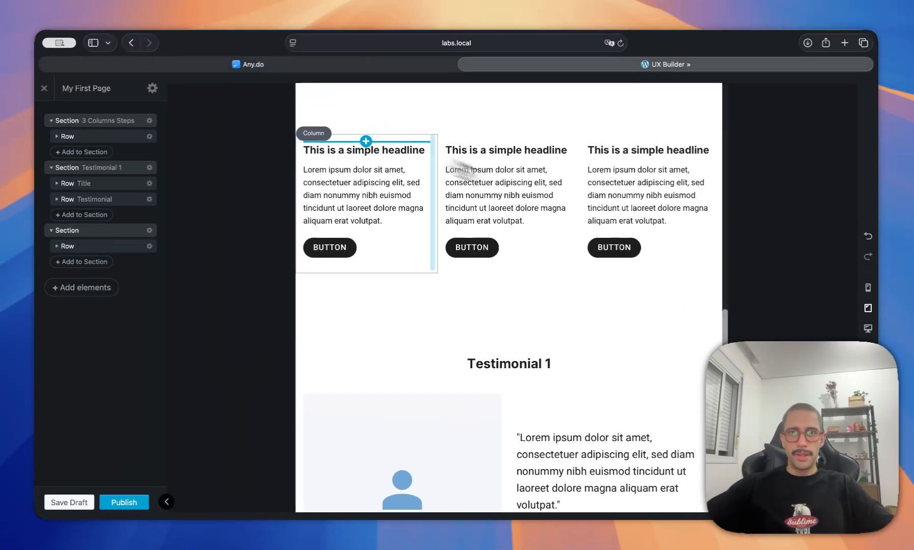
# Step: Set the tablet width of the first column in the 3 Columns Steps section to 6 of 12
pyautogui.click(335, 135)
pyautogui.click(310, 121)
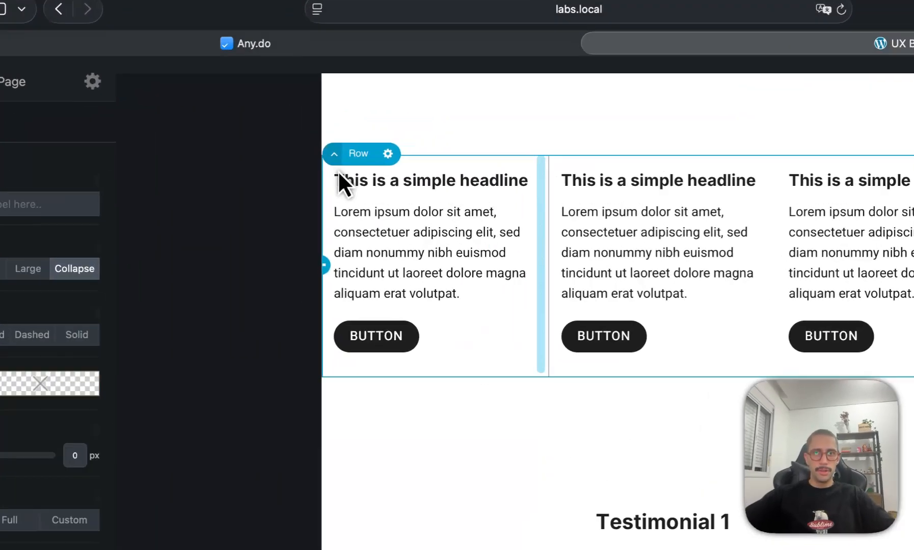
pyautogui.click(306, 152)
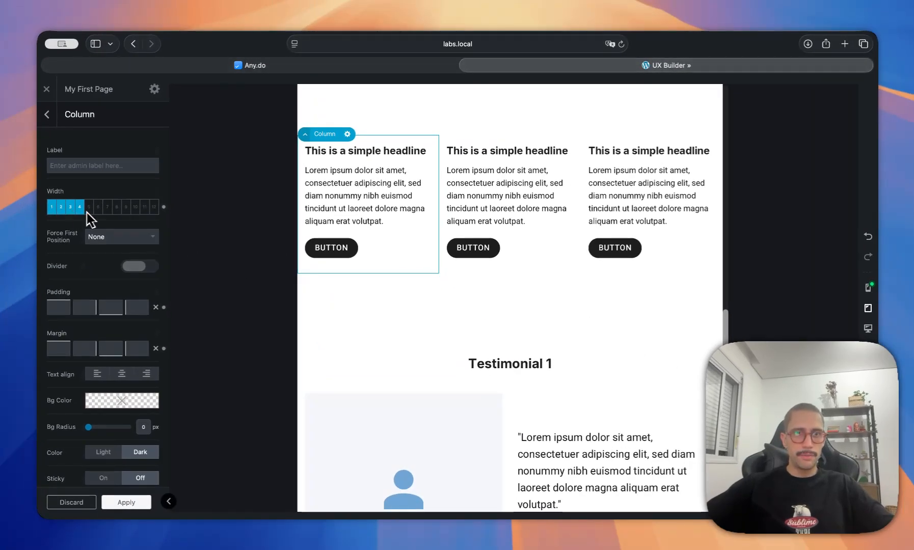
pyautogui.click(98, 206)
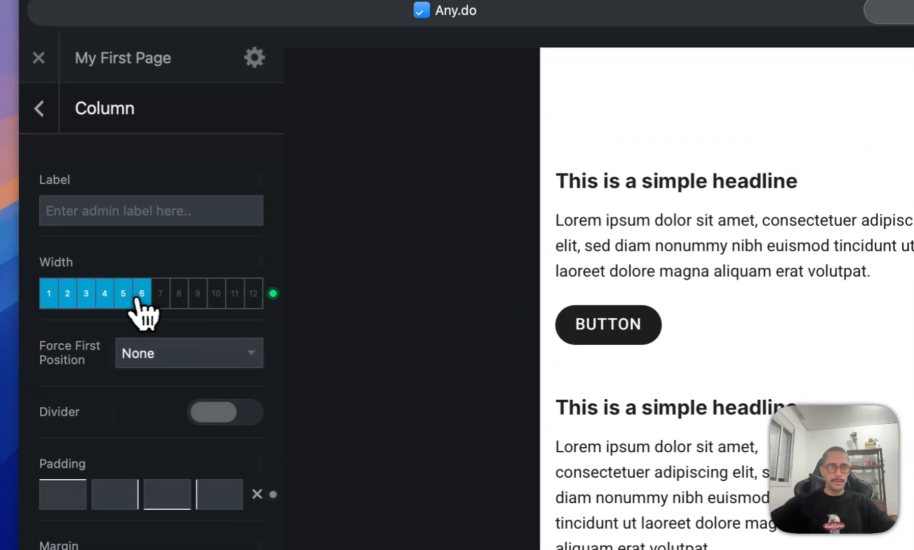
# Step: In the 3 Columns Steps section, set the tablet width of the second column to 6 and the third column to 12
pyautogui.click(692, 399)
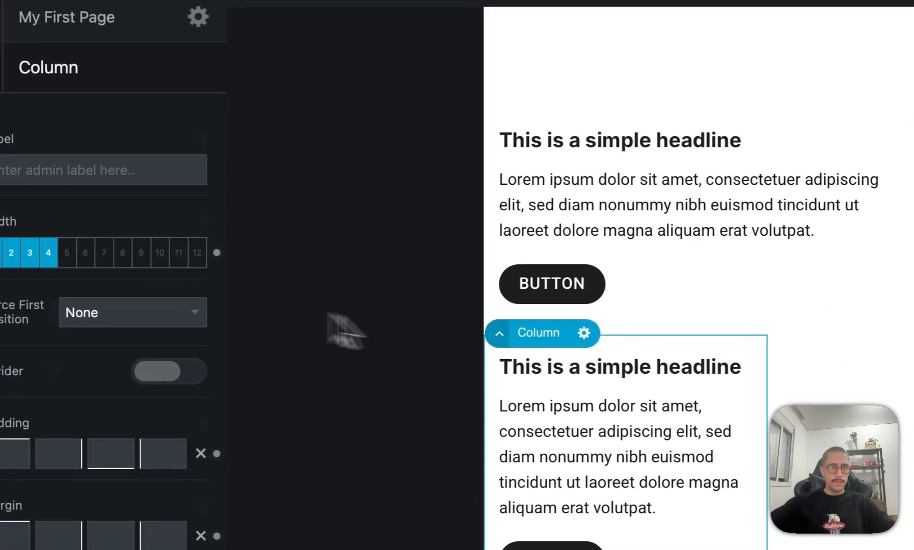
pyautogui.click(197, 252)
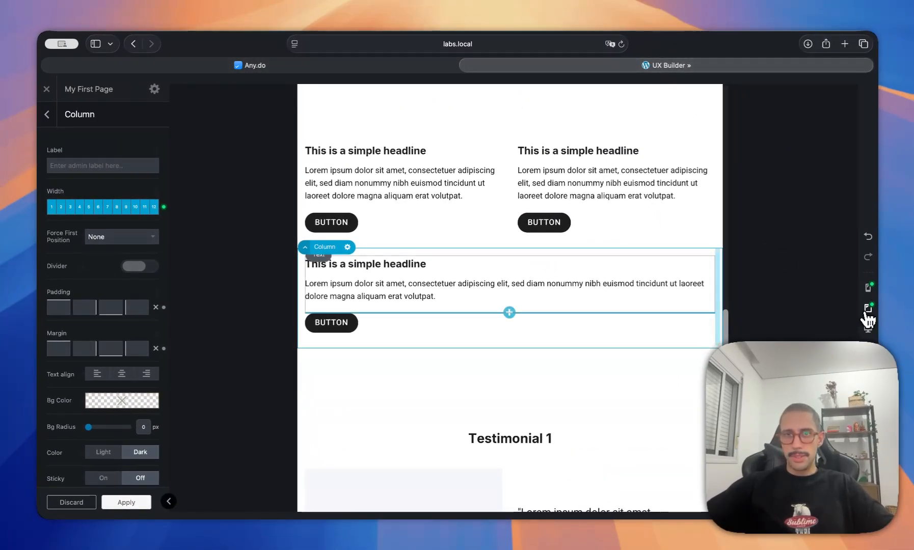
# Step: Set the tablet width of all three columns in the blue wave section to 12 of 12
pyautogui.scroll(-10, 445, 363)
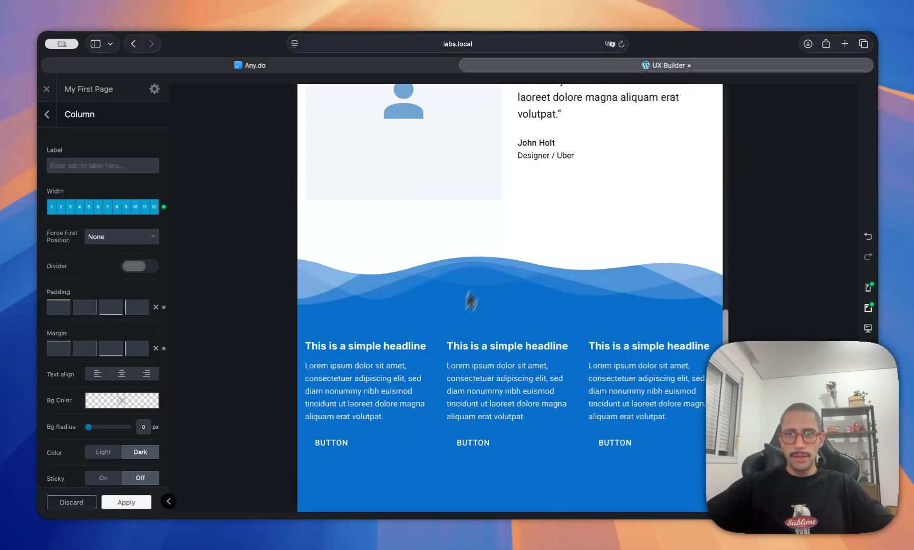
pyautogui.scroll(-2, 471, 302)
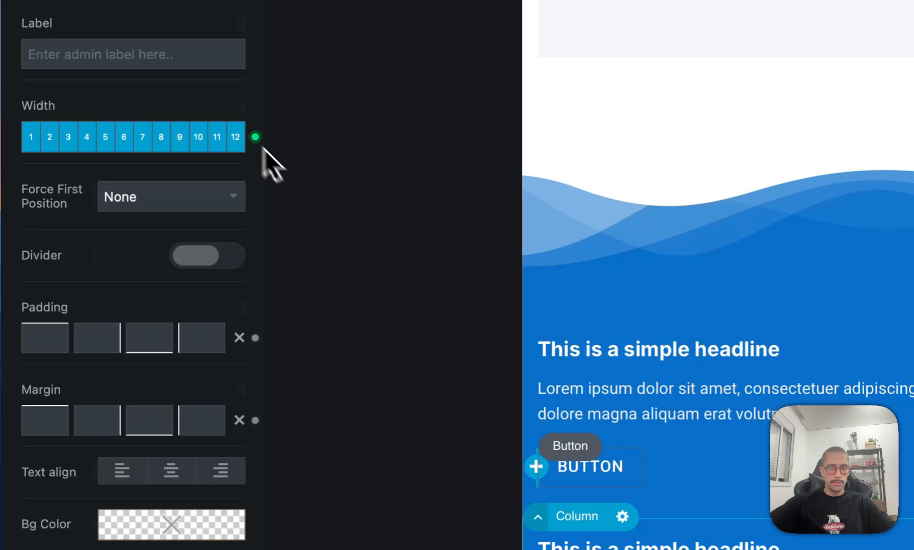
pyautogui.click(265, 182)
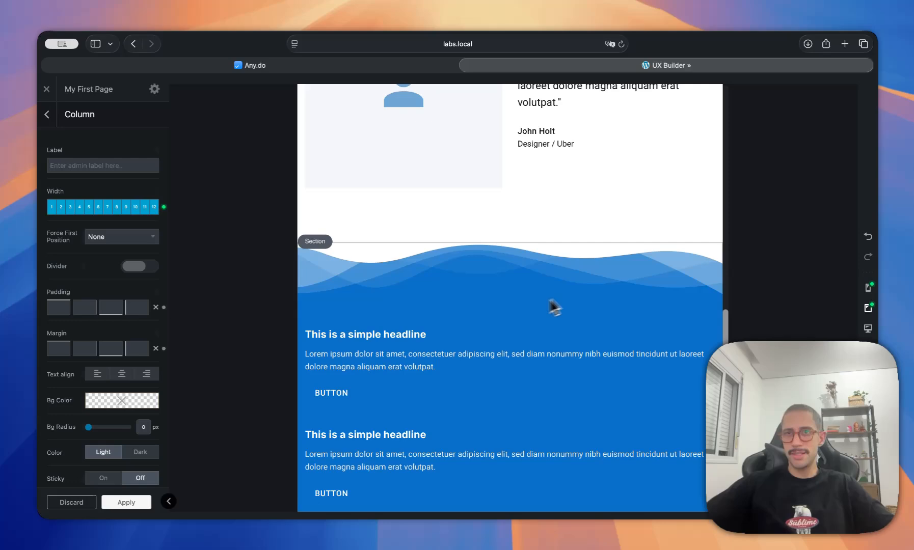
# Step: Review the tablet layout of the blue wave section and compare the page with its desktop view
pyautogui.scroll(5, 601, 293)
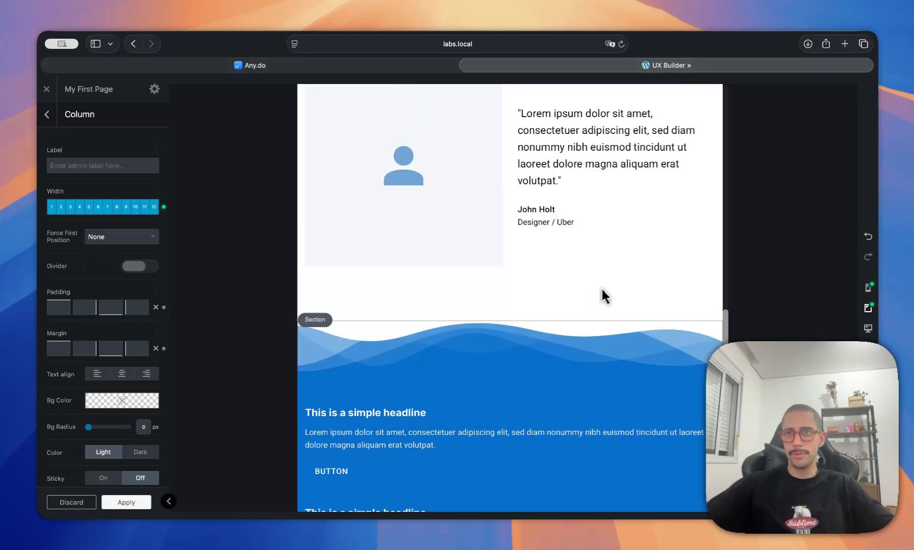
pyautogui.scroll(-8, 703, 298)
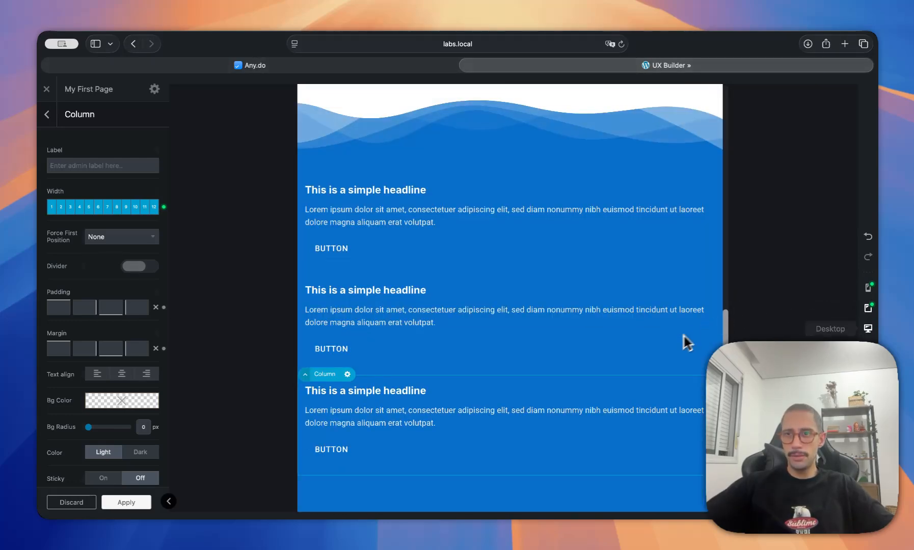
pyautogui.click(868, 328)
pyautogui.scroll(-3, 519, 301)
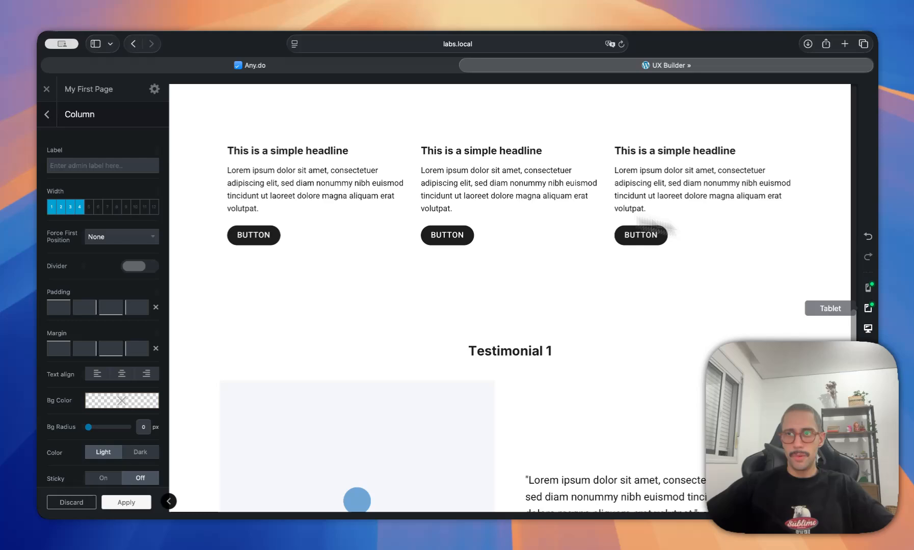
pyautogui.click(880, 291)
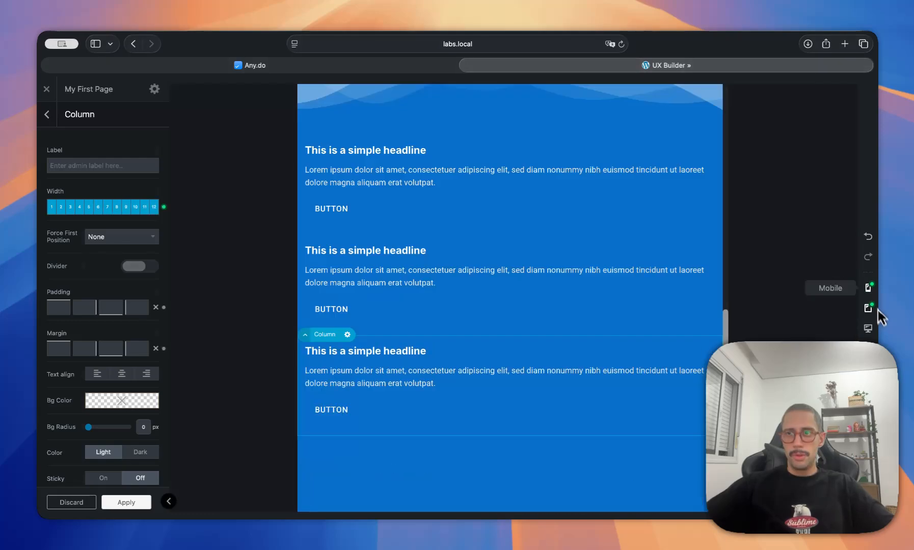
# Step: Preview the page in the mobile view and review how the columns, testimonial and blue wave section stack
pyautogui.click(869, 289)
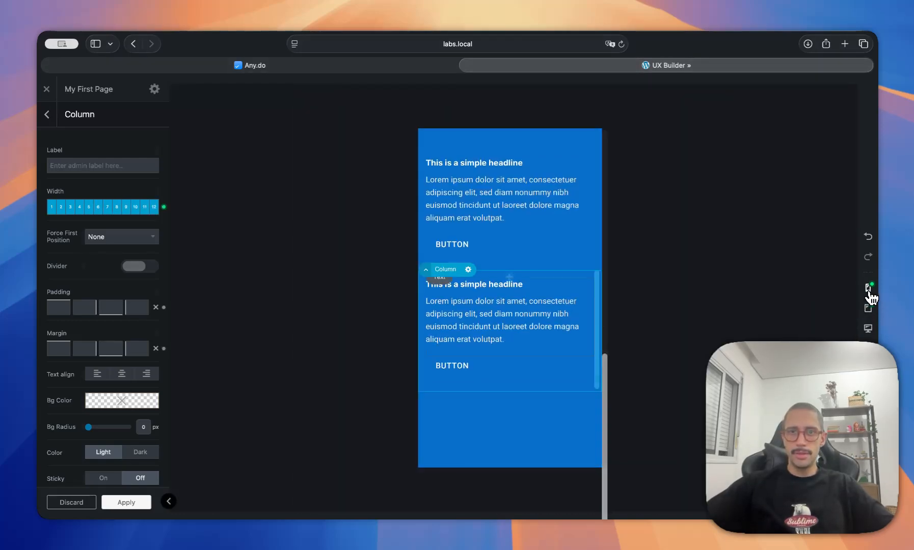
pyautogui.scroll(15, 576, 295)
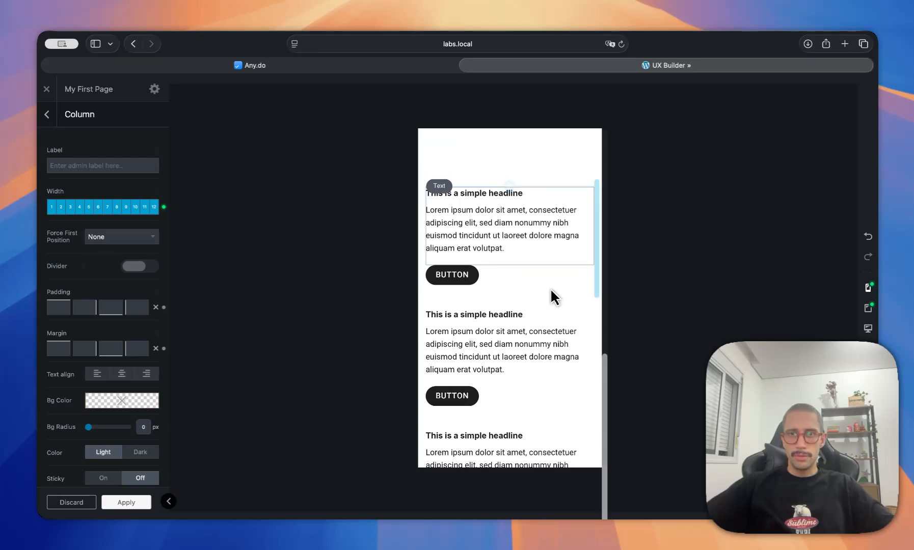
pyautogui.scroll(-3, 515, 209)
pyautogui.scroll(-2, 534, 228)
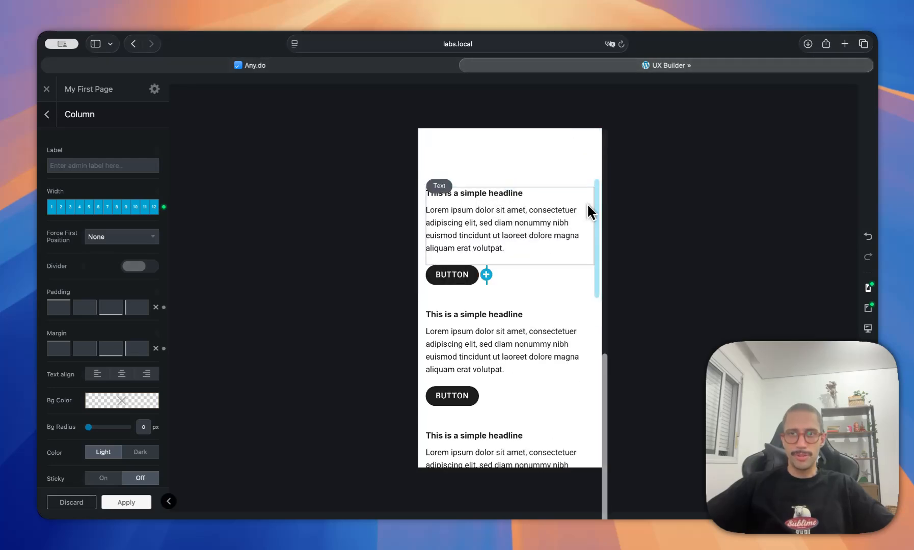
pyautogui.scroll(-10, 588, 212)
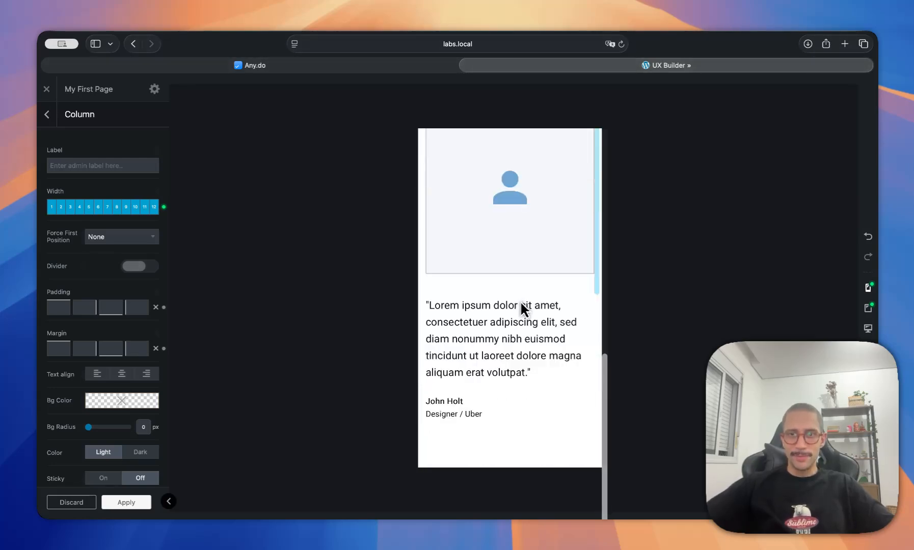
pyautogui.scroll(10, 519, 301)
pyautogui.scroll(-2, 525, 296)
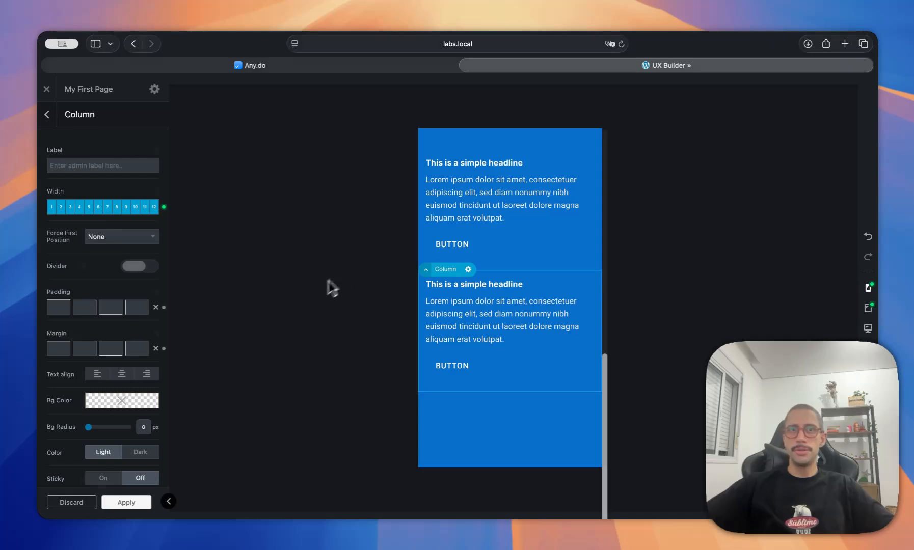
# Step: Switch to Any.do and mark the Make it responsive (mobile tweaks) task as completed
pyautogui.click(273, 65)
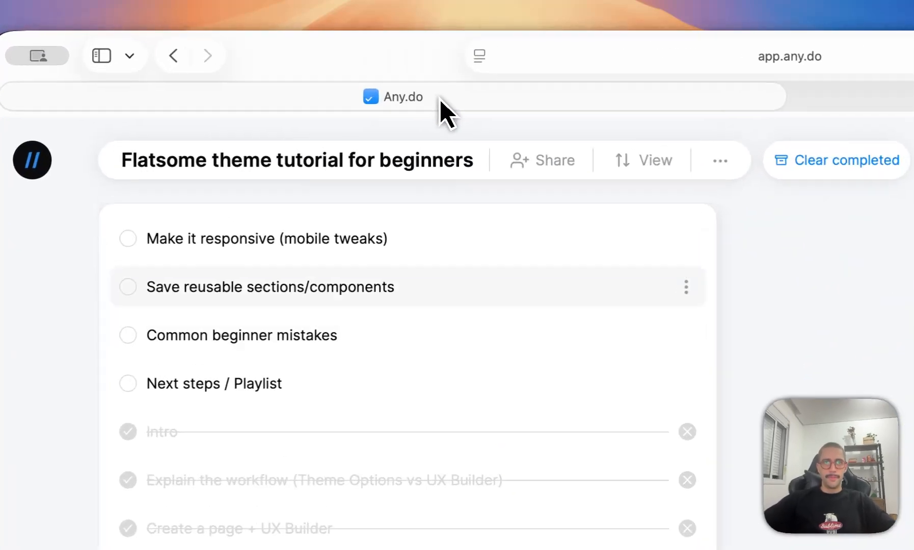
pyautogui.click(133, 249)
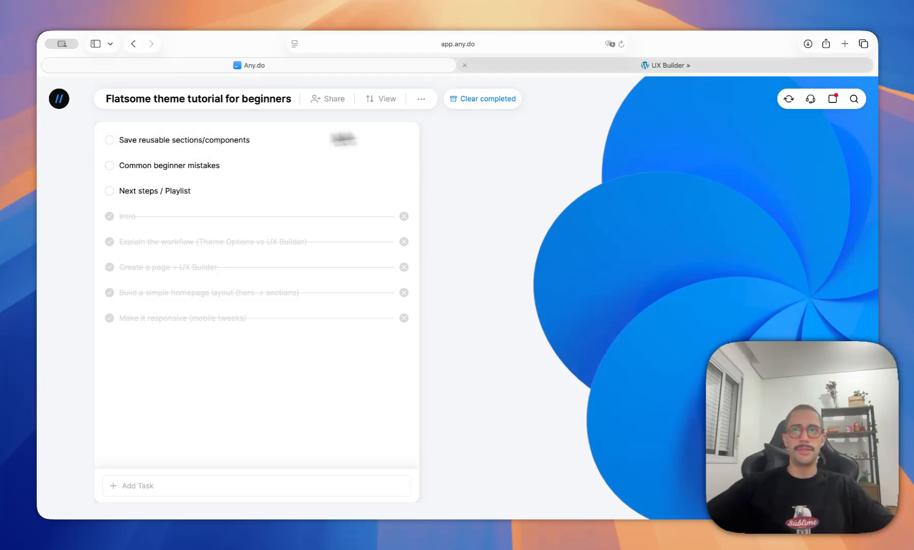
# Step: Switch back to UX Builder in desktop view and give the blue wave section the admin label 3 Columns Master
pyautogui.click(647, 65)
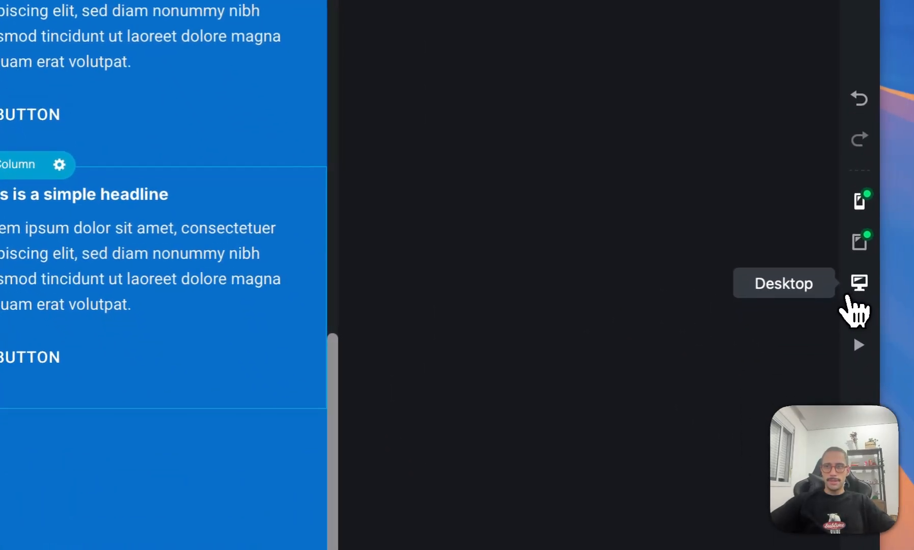
pyautogui.click(857, 284)
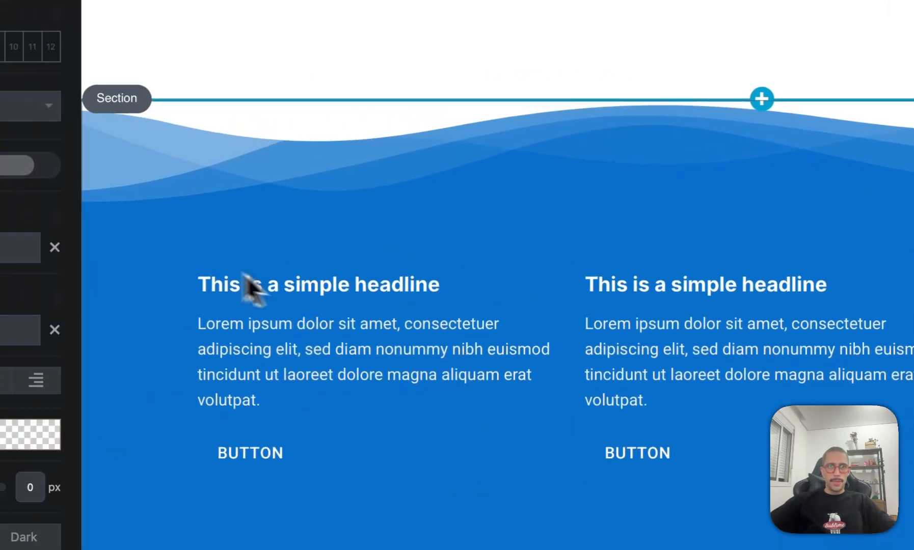
pyautogui.click(138, 155)
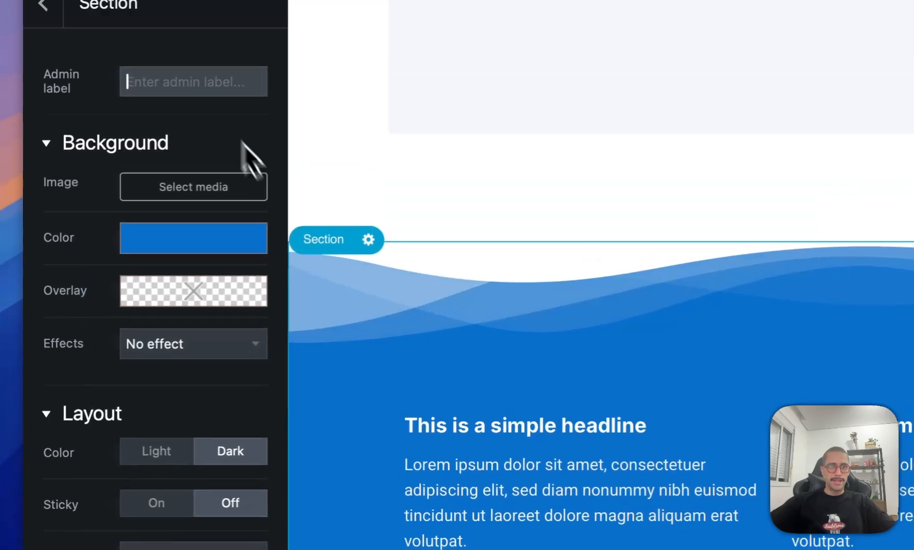
pyautogui.write('3 Col')
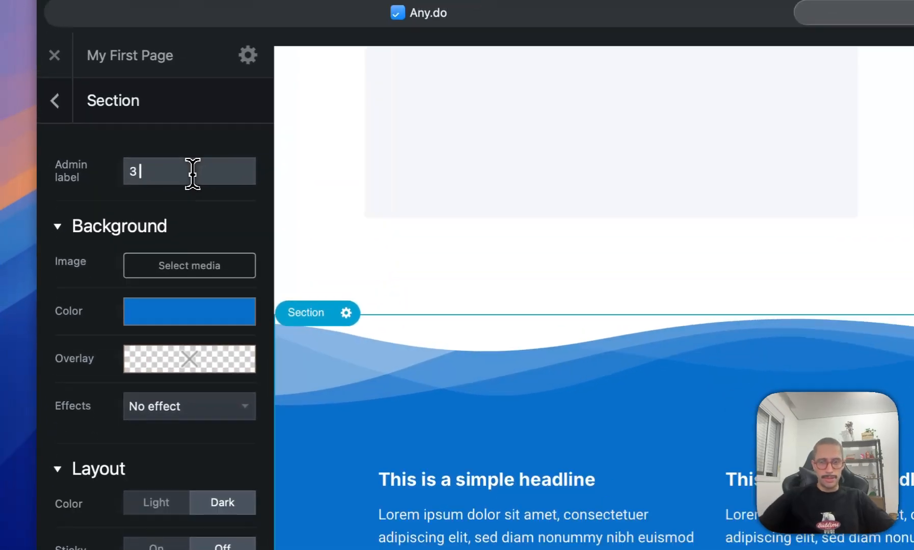
pyautogui.write('umns Master')
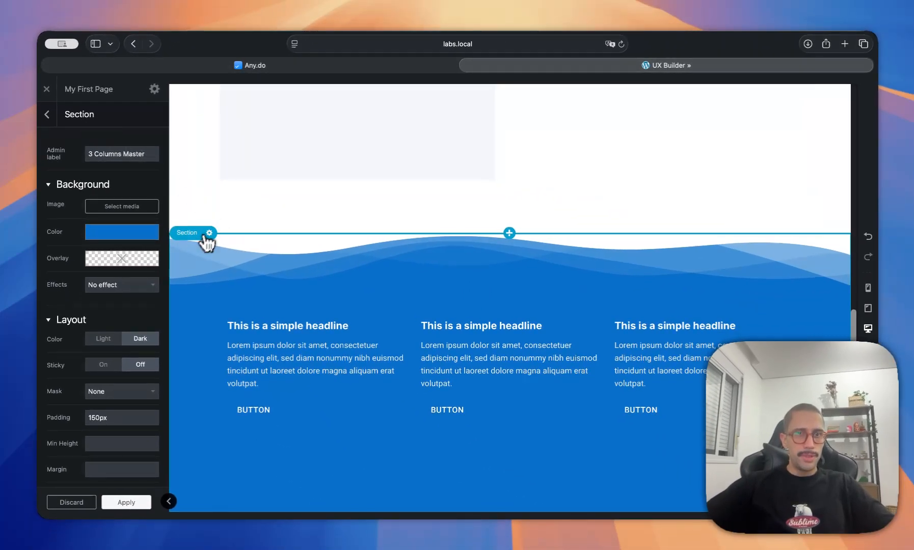
# Step: Save the blue wave section as a preset named 3 Columns - Text
pyautogui.click(209, 234)
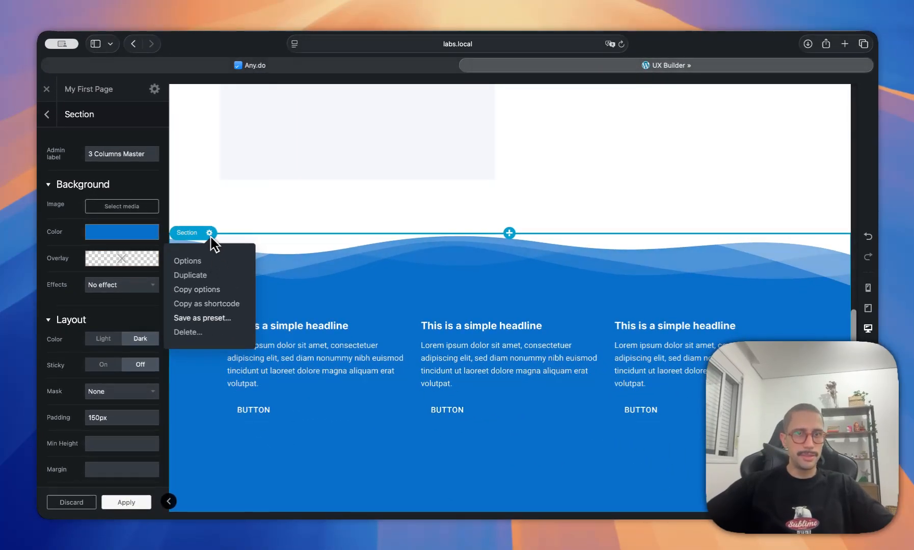
pyautogui.click(205, 322)
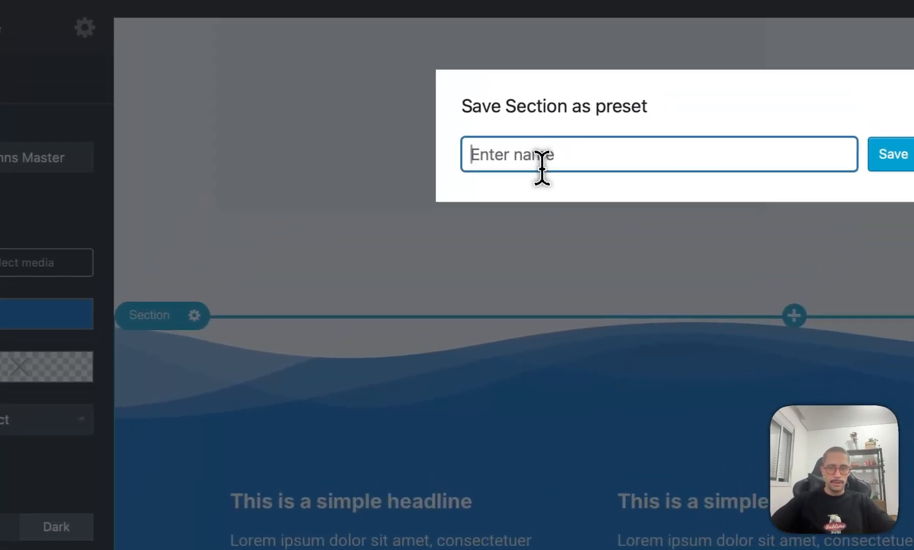
pyautogui.write('3 Columns -')
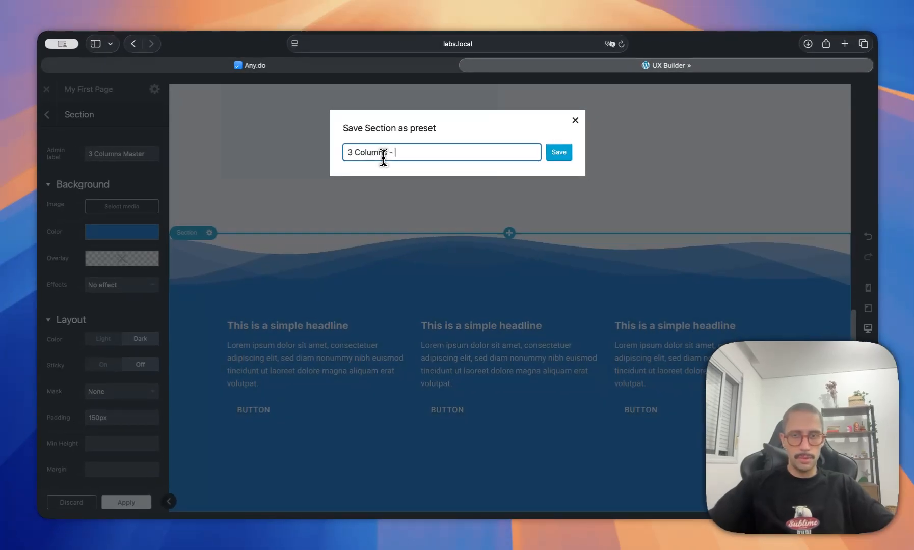
pyautogui.write(' Text')
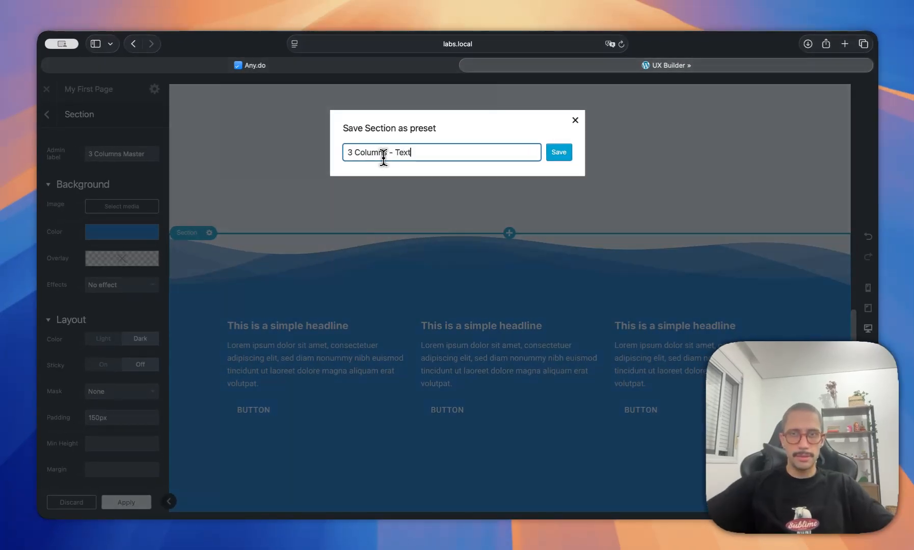
pyautogui.click(560, 156)
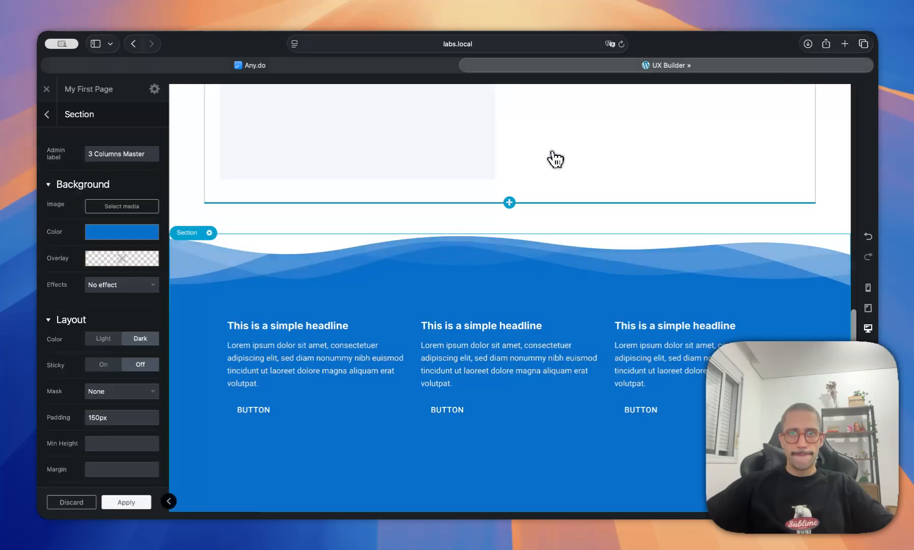
# Step: Return to the page's element tree and collapse the 3 Columns Steps, Testimonial 1 and 3 Columns Master sections
pyautogui.click(47, 114)
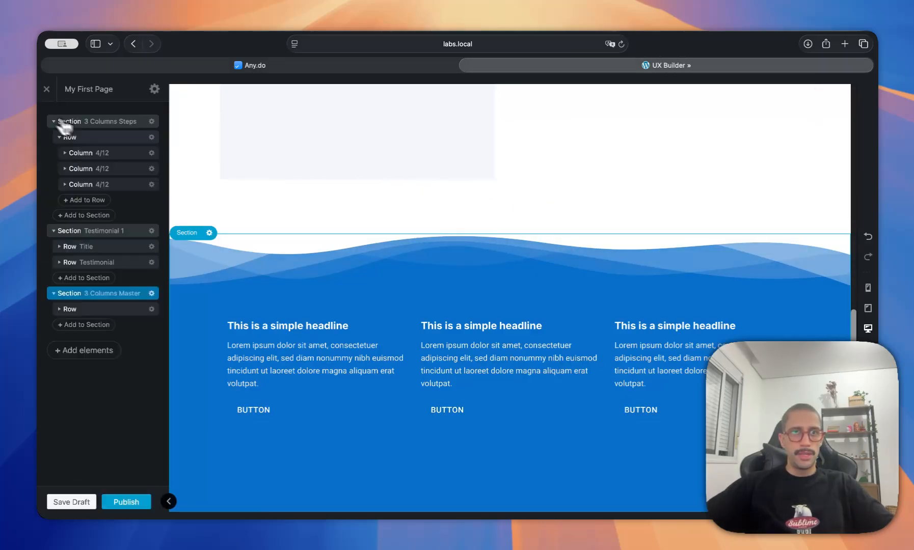
pyautogui.click(54, 231)
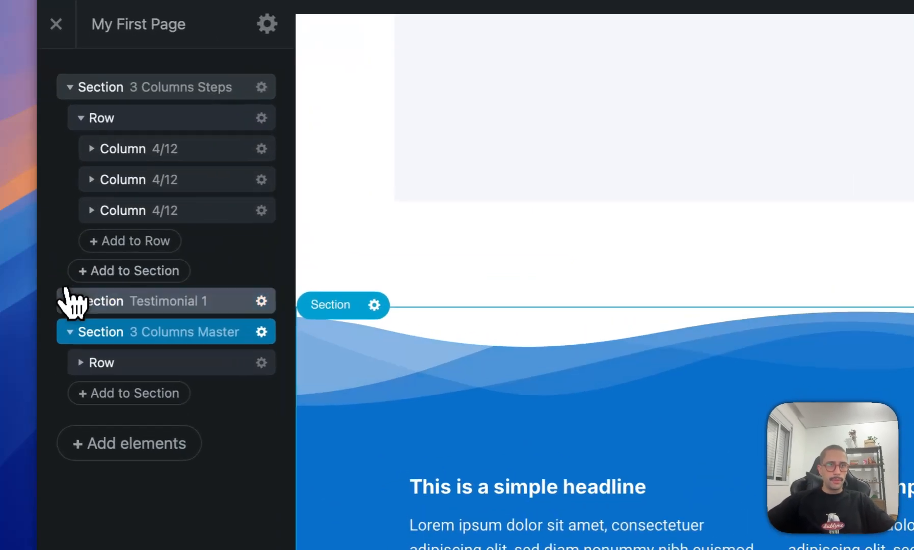
pyautogui.click(53, 246)
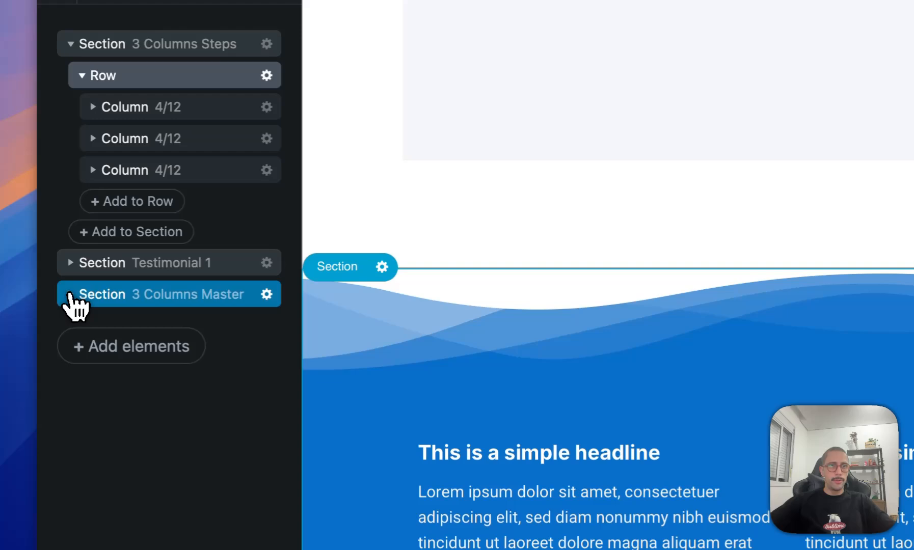
pyautogui.click(70, 45)
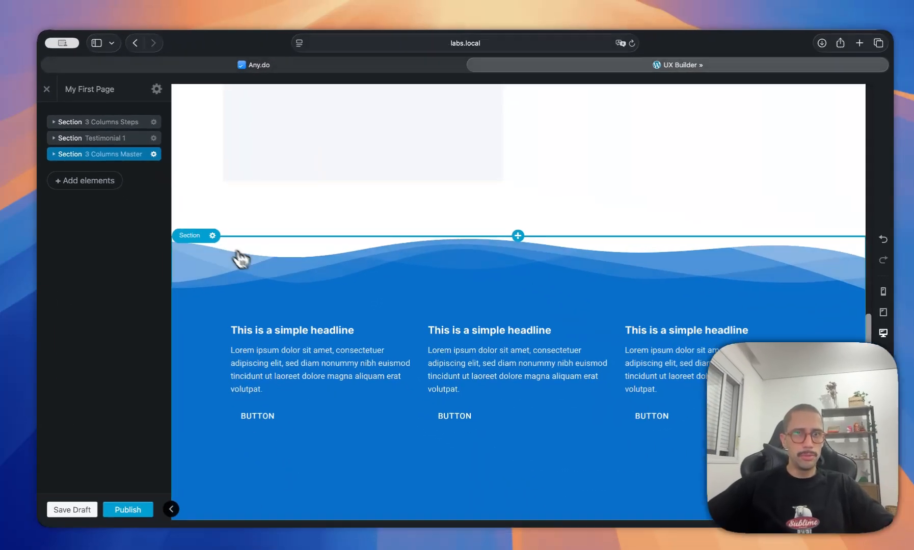
# Step: Delete the 3 Columns Master section from the page and check the remaining sections
pyautogui.click(381, 395)
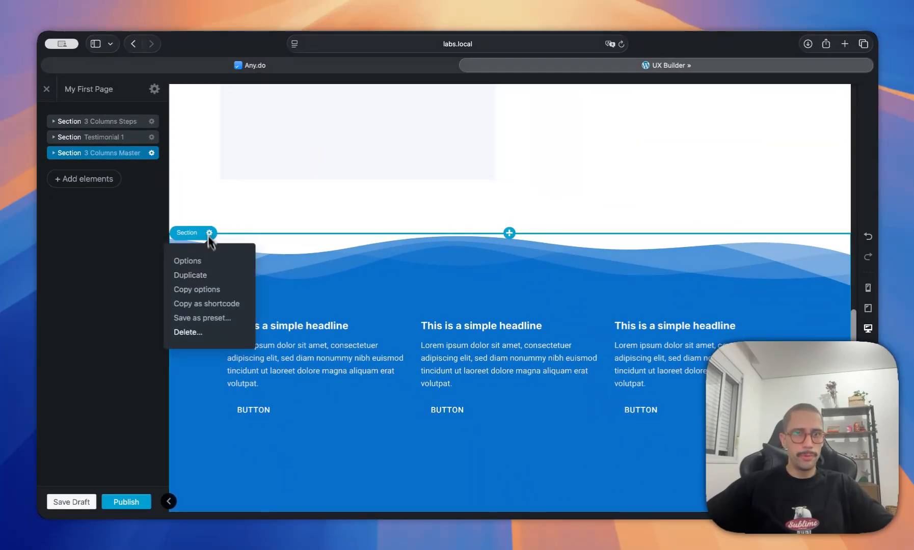
pyautogui.click(200, 331)
pyautogui.scroll(-5, 371, 216)
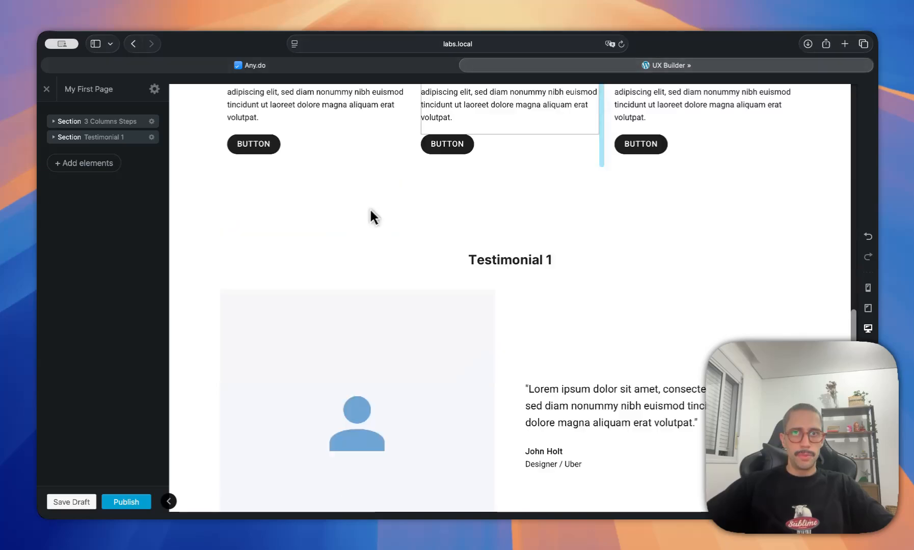
pyautogui.scroll(5, 455, 237)
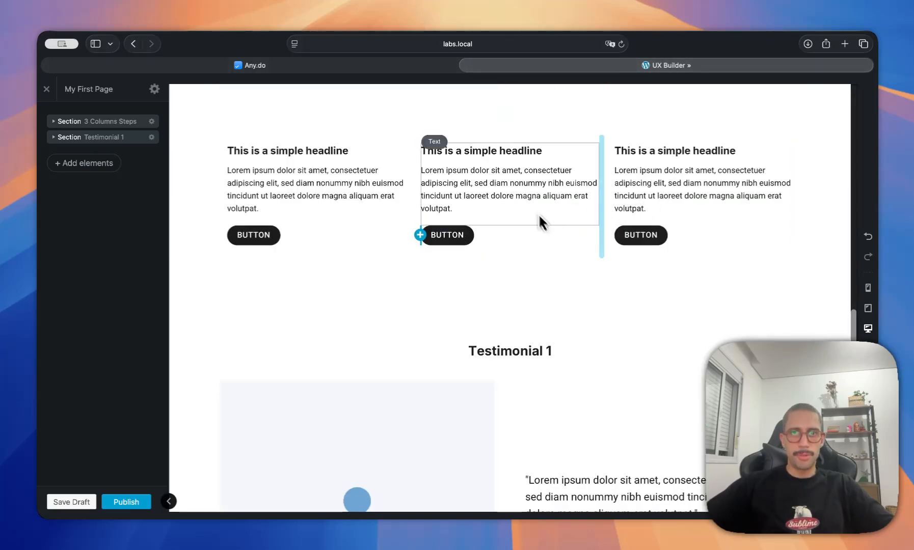
# Step: Insert a section from the 3 Columns - Text preset at the end of the page and inspect it
pyautogui.click(77, 167)
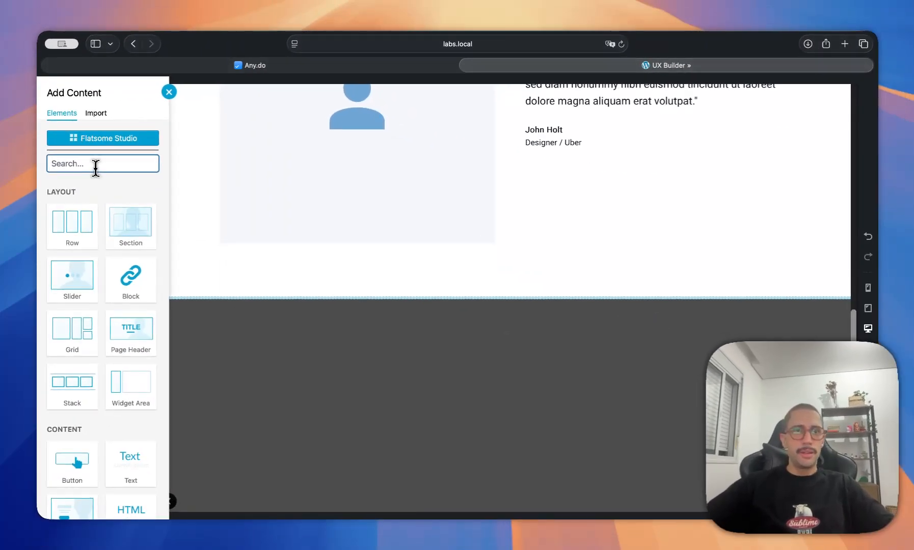
pyautogui.click(132, 233)
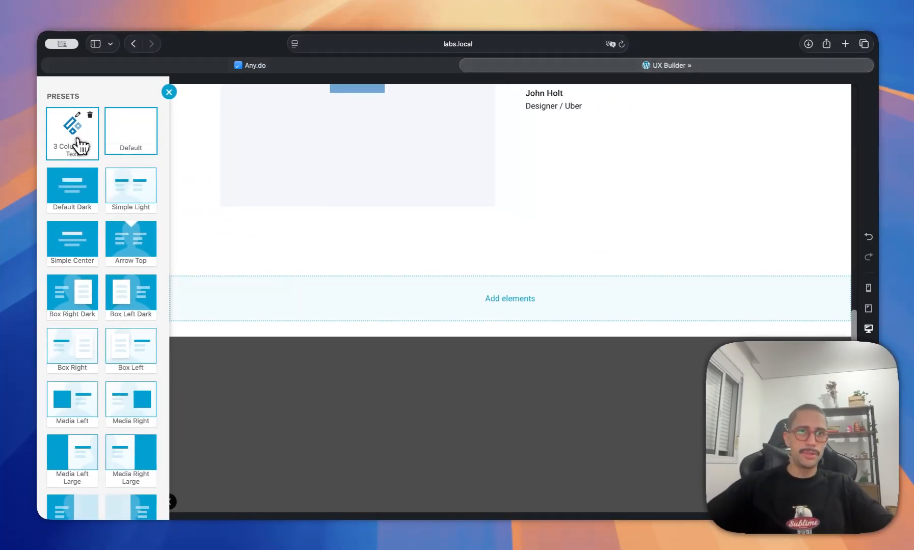
pyautogui.click(78, 146)
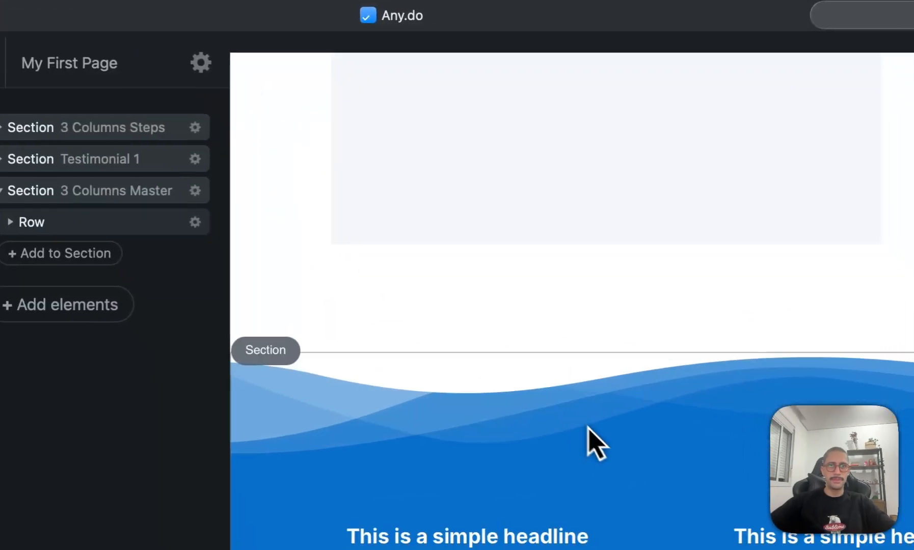
pyautogui.click(589, 427)
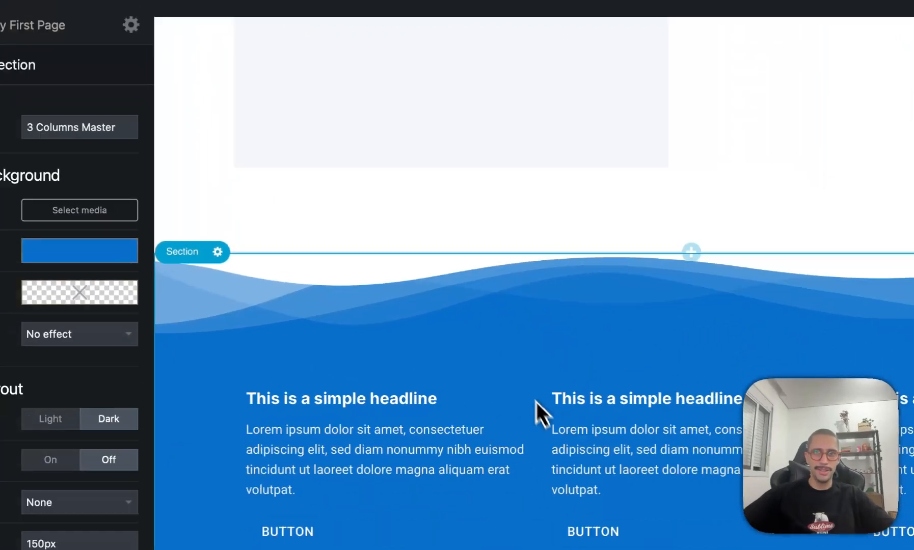
pyautogui.scroll(9, 707, 443)
pyautogui.scroll(-9, 402, 286)
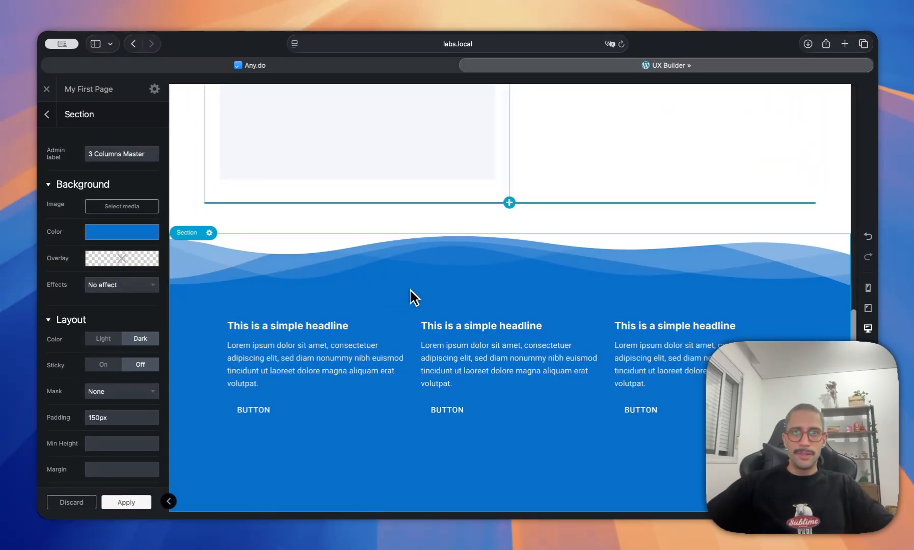
# Step: Look over the remaining tutorial tasks in Any.do, switch back to UX Builder and publish the page
pyautogui.click(298, 72)
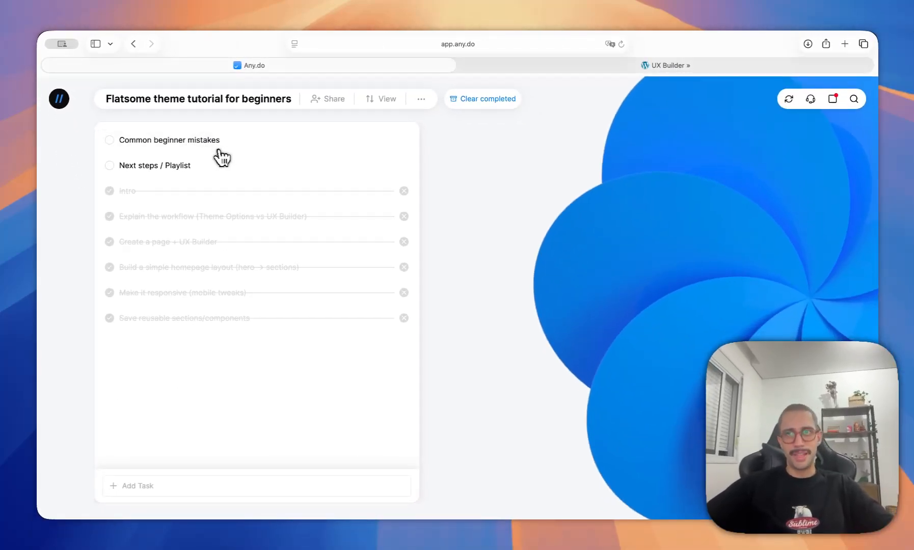
pyautogui.click(664, 65)
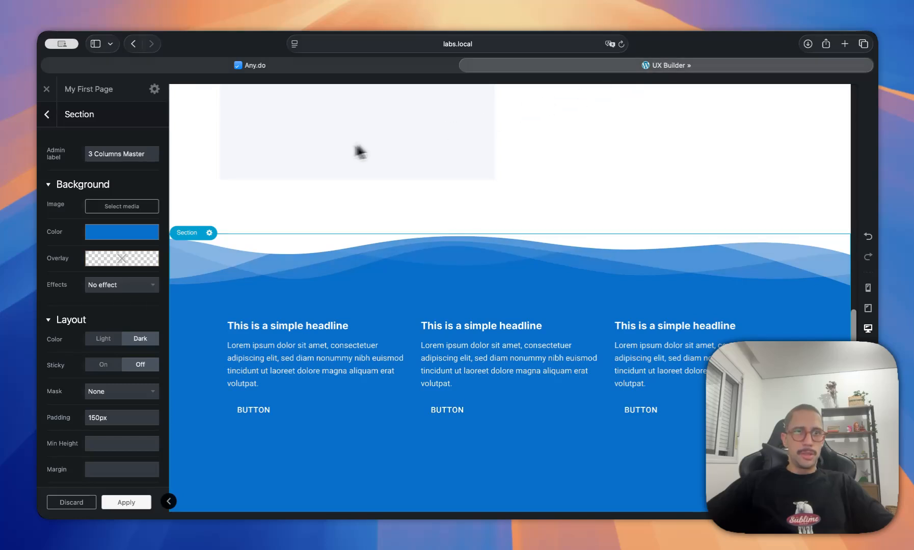
pyautogui.click(47, 115)
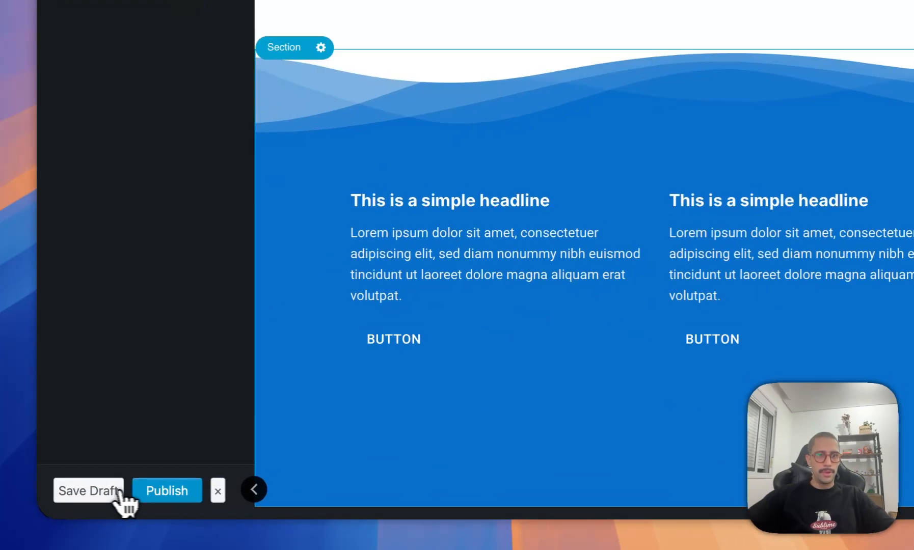
pyautogui.click(128, 504)
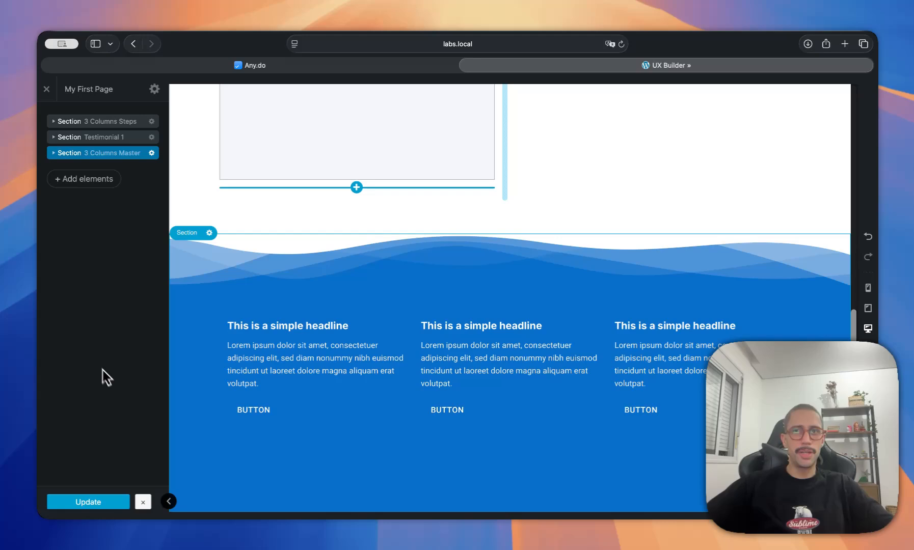
# Step: Apply the page template Page - Container - Center Title and inspect the 3 Columns Master section under it
pyautogui.scroll(10, 306, 235)
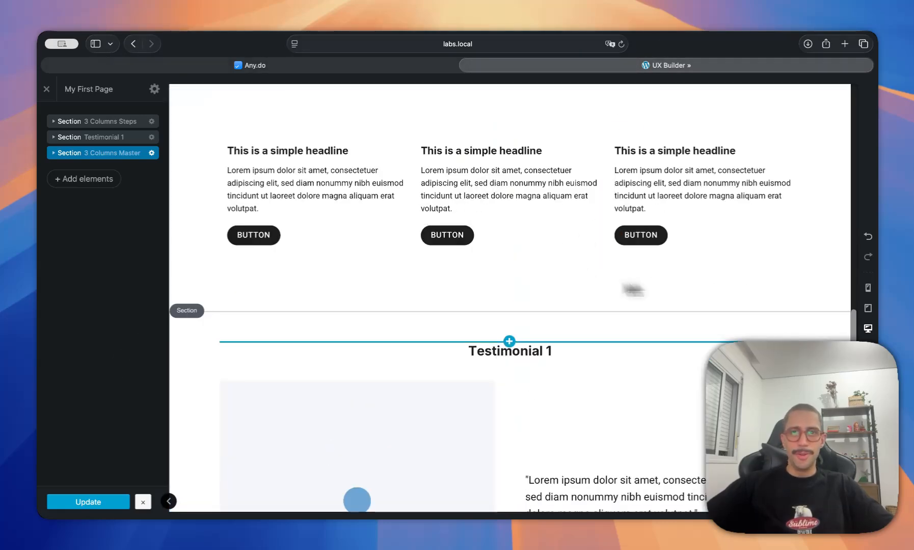
pyautogui.scroll(-1, 396, 288)
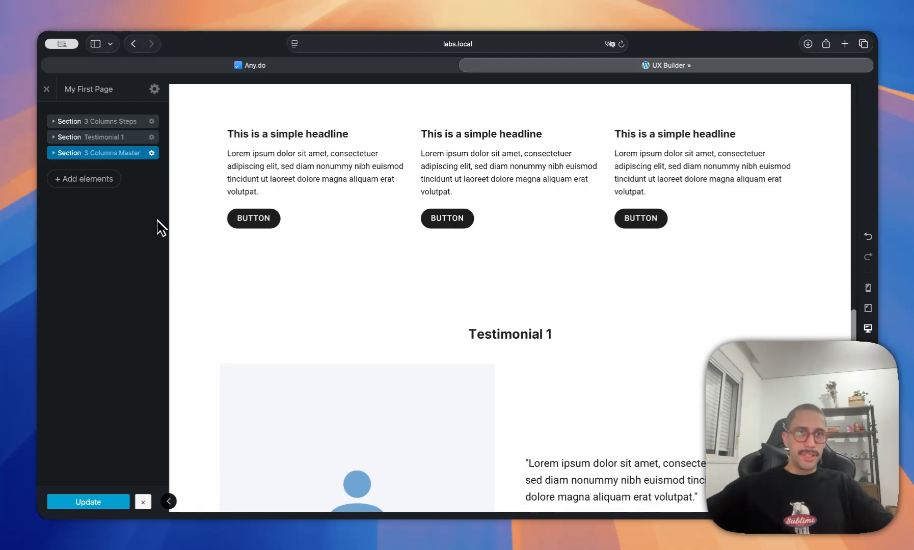
pyautogui.click(155, 90)
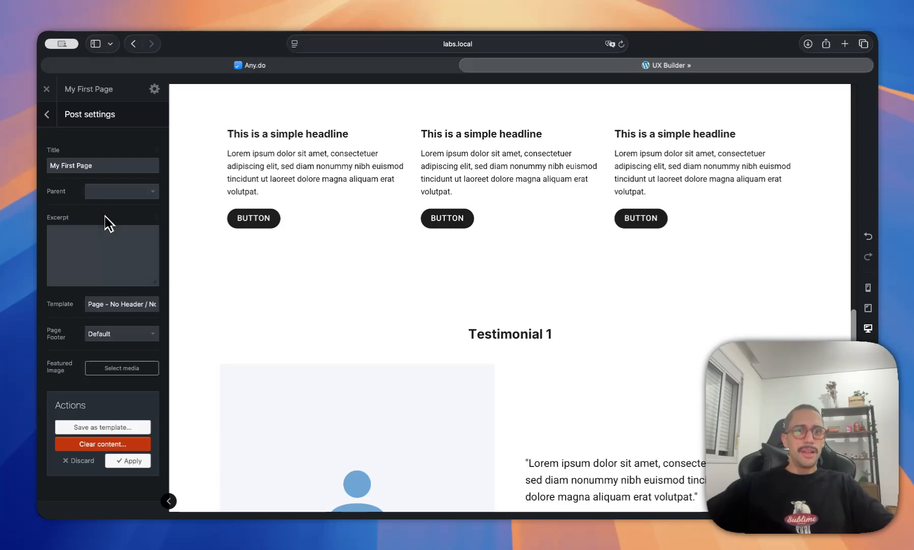
pyautogui.click(117, 308)
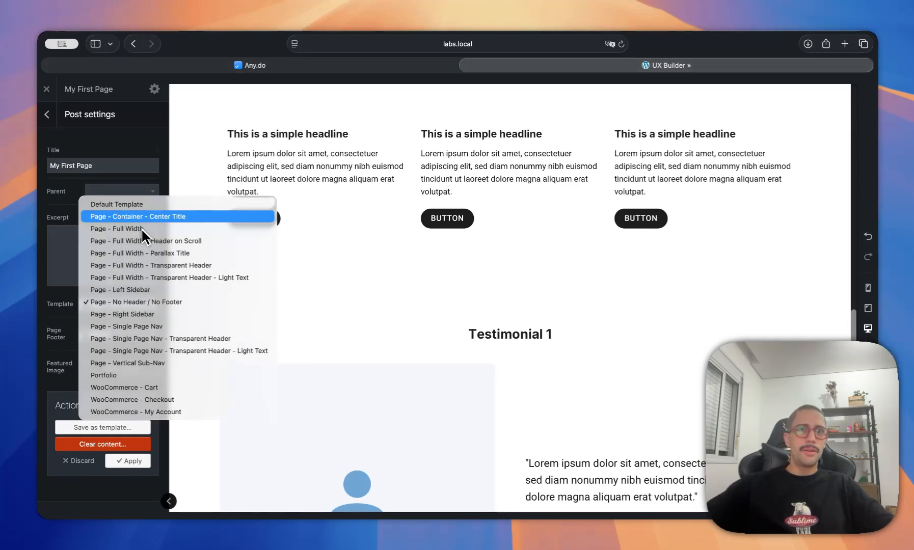
pyautogui.press('Escape')
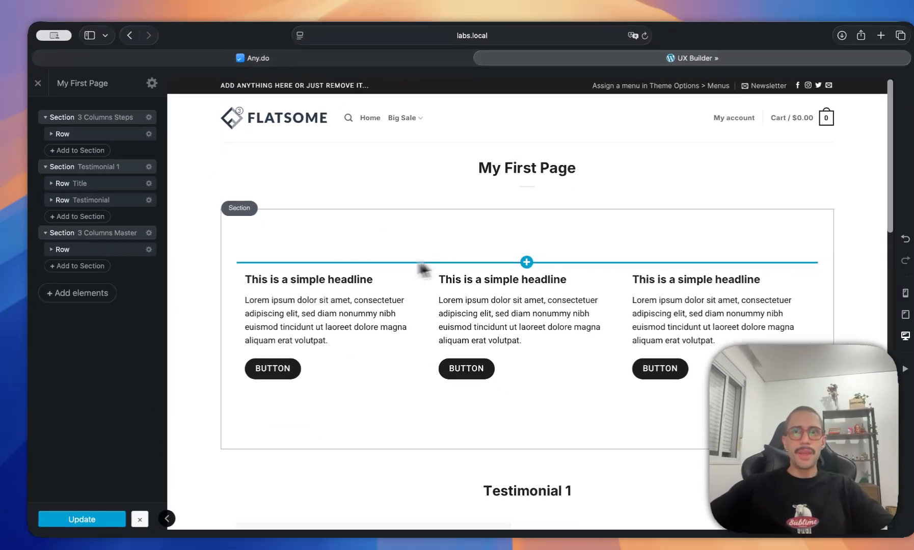
pyautogui.scroll(-10, 422, 269)
pyautogui.scroll(-4, 461, 275)
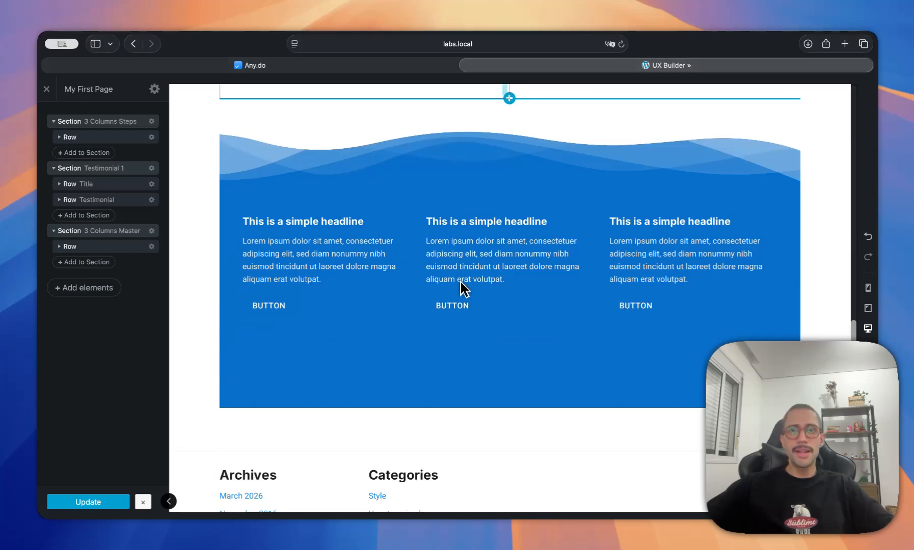
pyautogui.scroll(2, 462, 293)
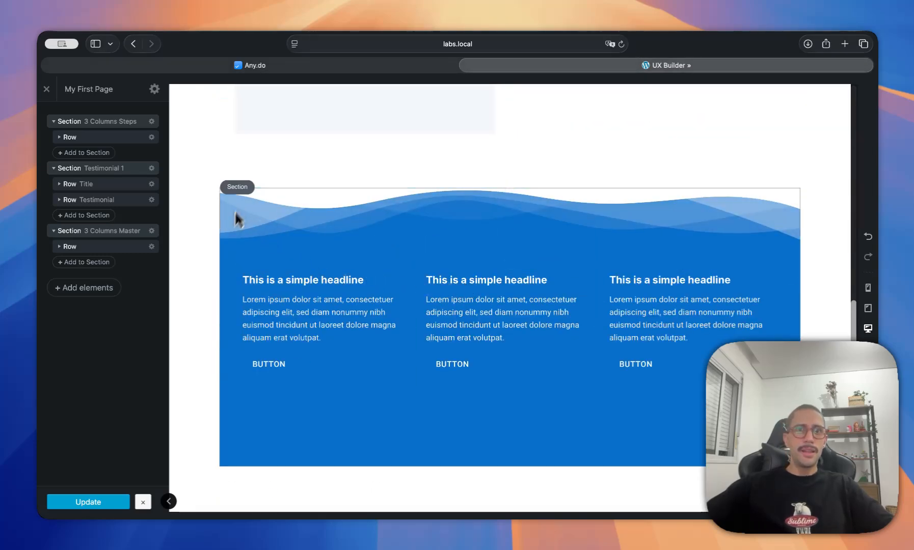
pyautogui.click(224, 230)
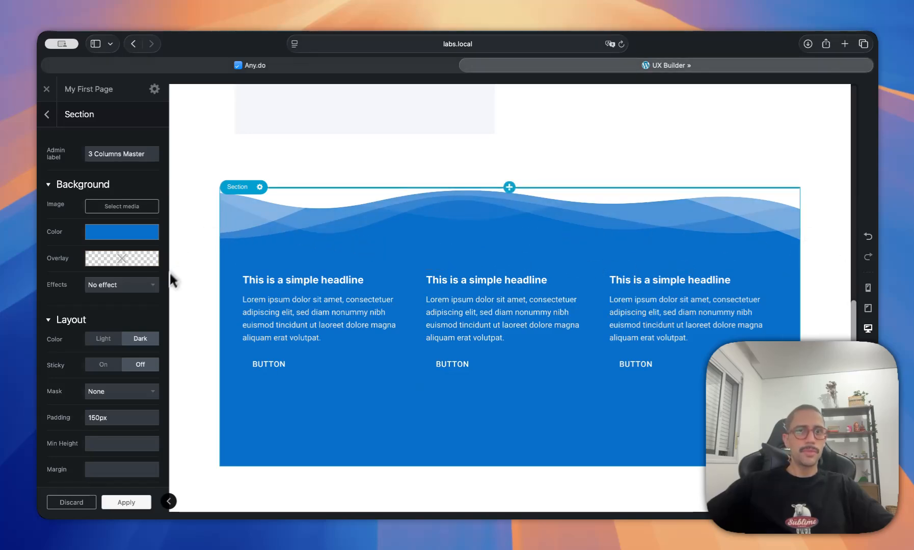
pyautogui.click(47, 115)
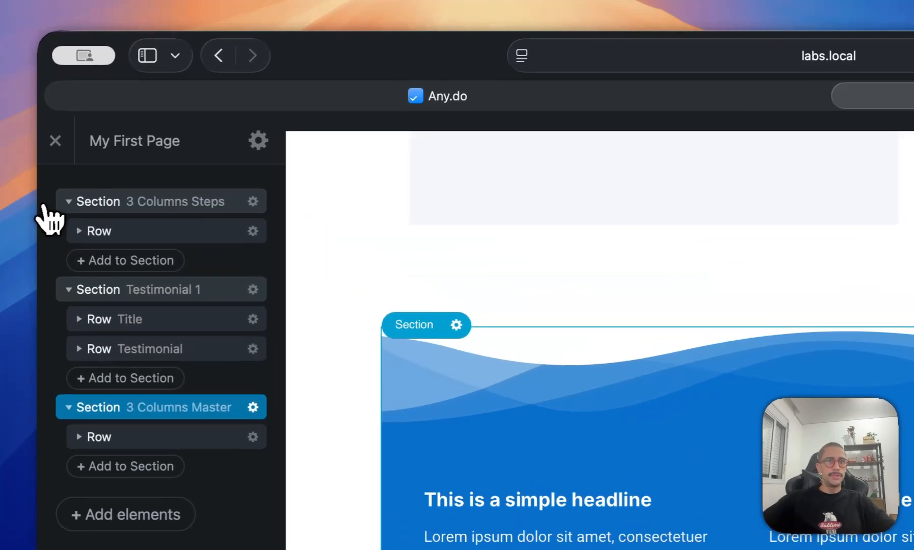
# Step: Change the page template to Page - Full Width, apply it and review the page sections
pyautogui.click(154, 90)
pyautogui.click(188, 428)
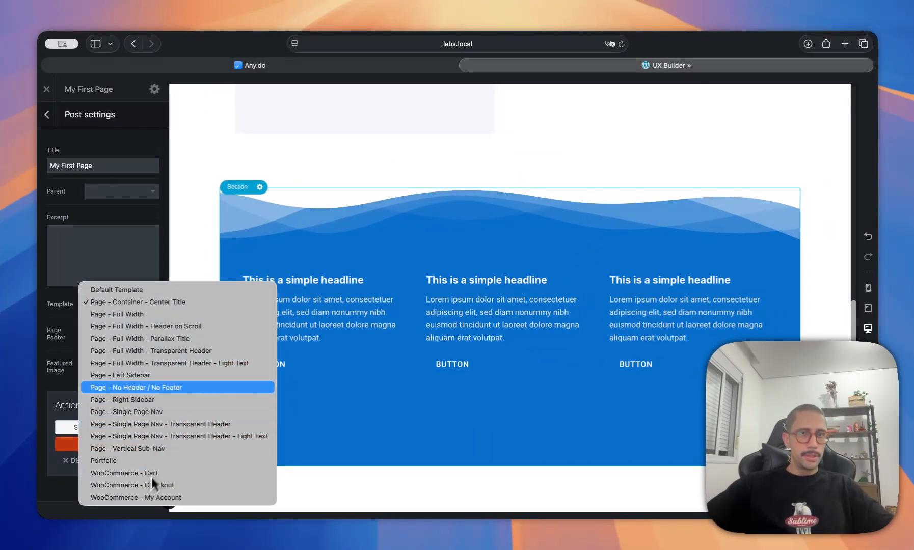
pyautogui.click(167, 314)
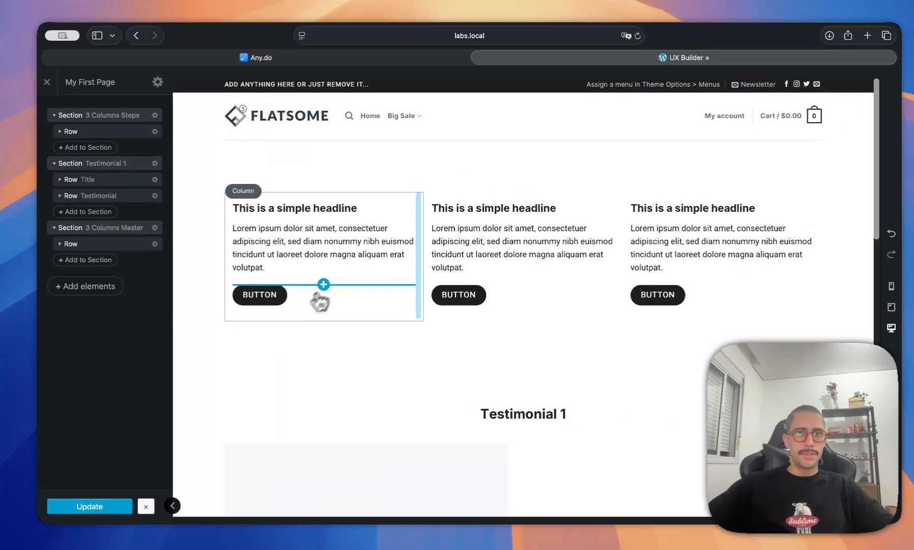
pyautogui.scroll(-15, 570, 203)
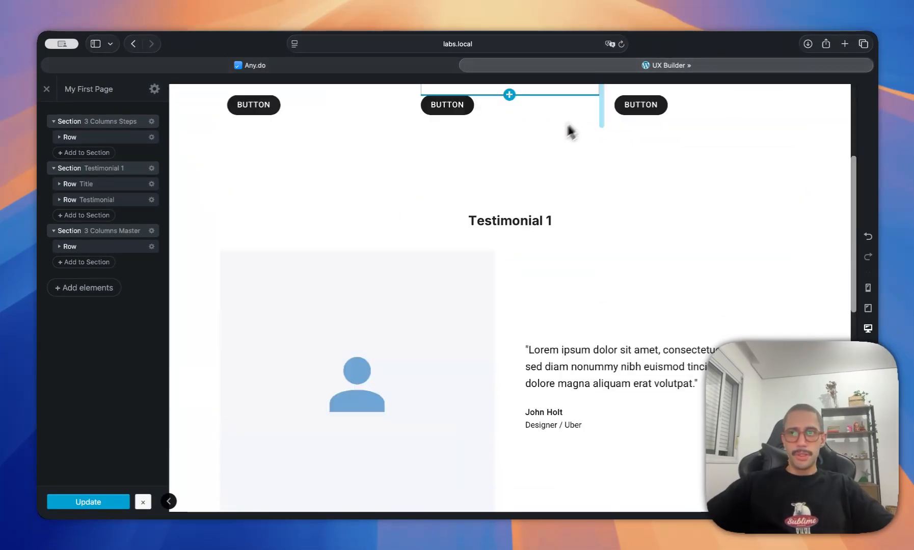
pyautogui.scroll(6, 511, 283)
pyautogui.scroll(4, 510, 282)
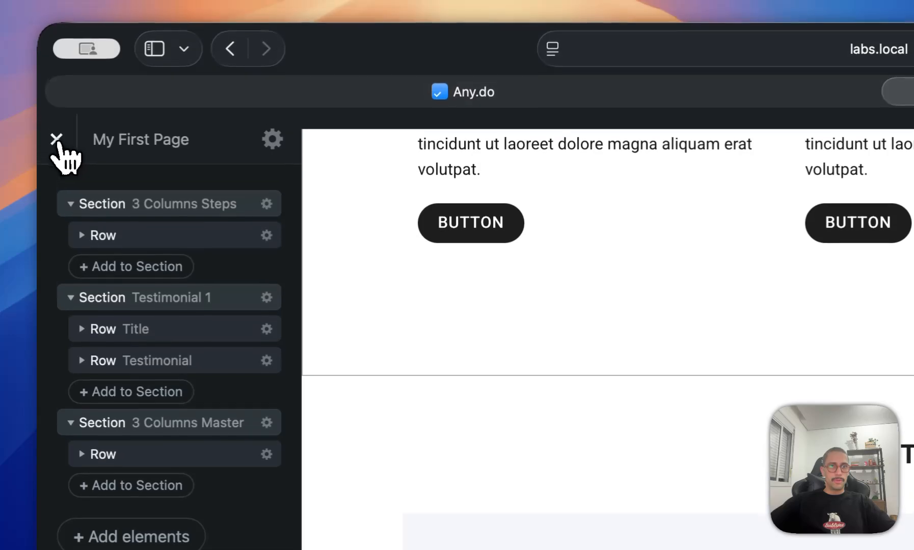
# Step: Exit UX Builder to the page editor and open the published My First Page in a new tab
pyautogui.click(61, 90)
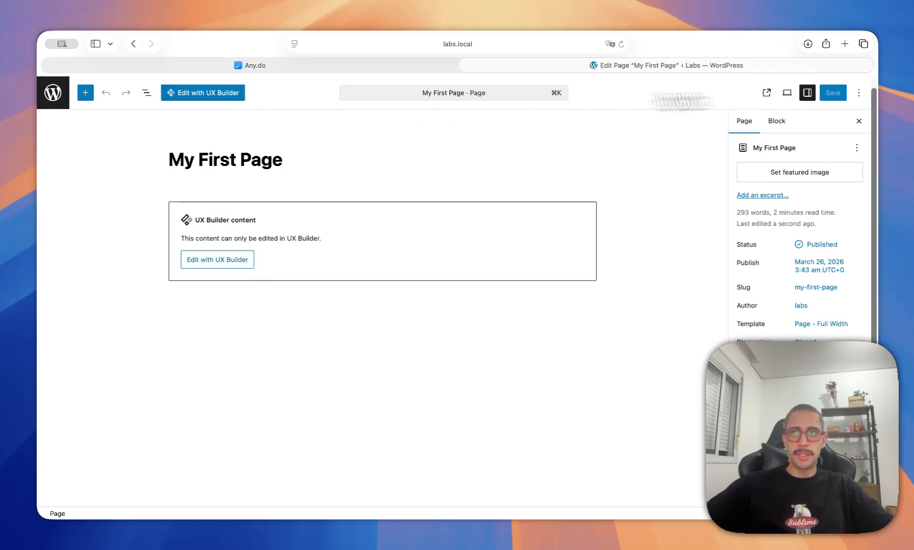
pyautogui.click(774, 94)
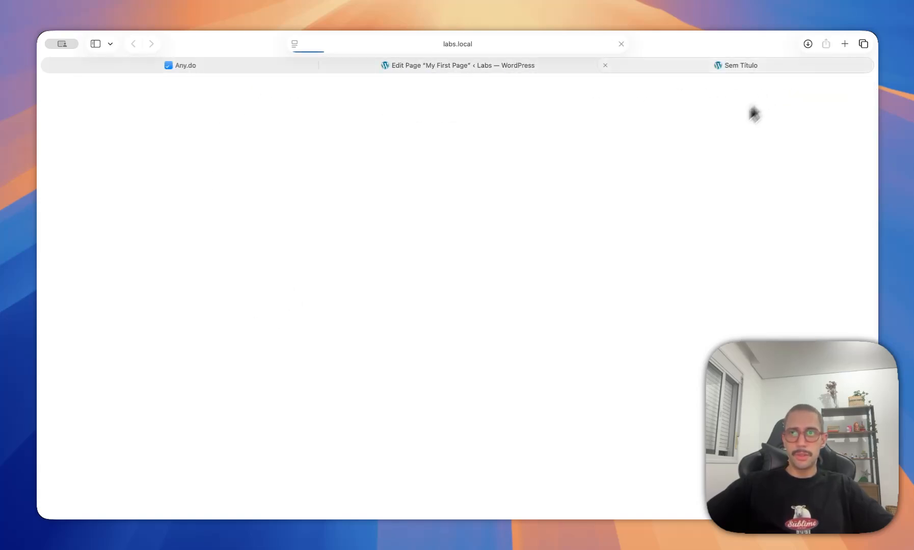
pyautogui.scroll(-3, 505, 240)
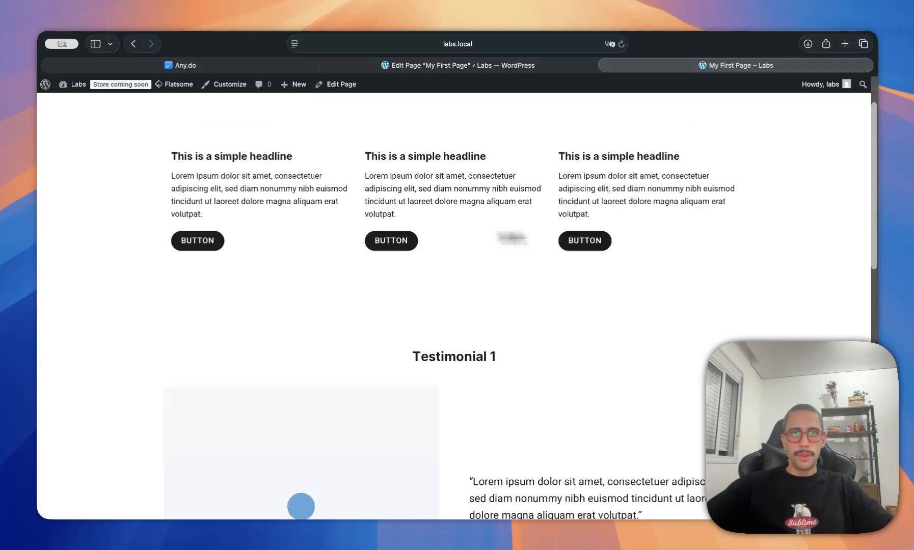
pyautogui.scroll(3, 432, 273)
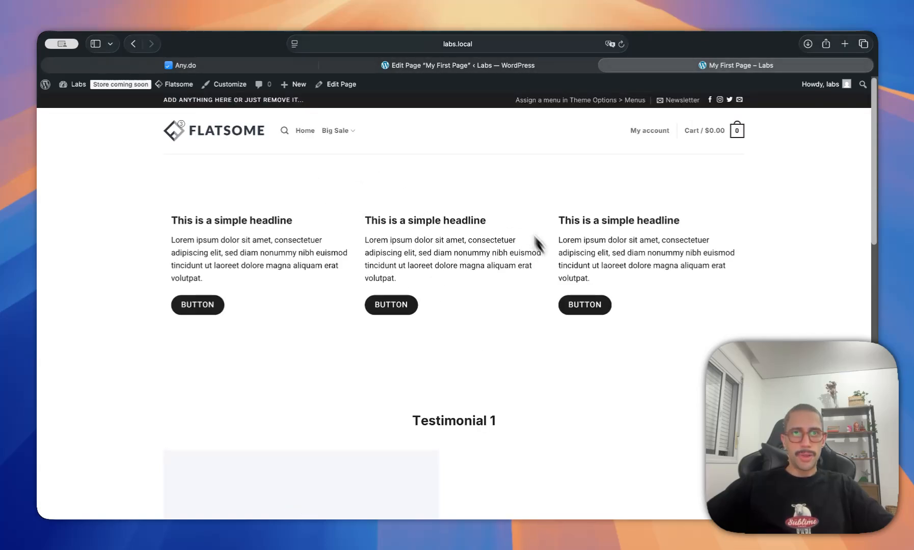
pyautogui.moveTo(336, 84)
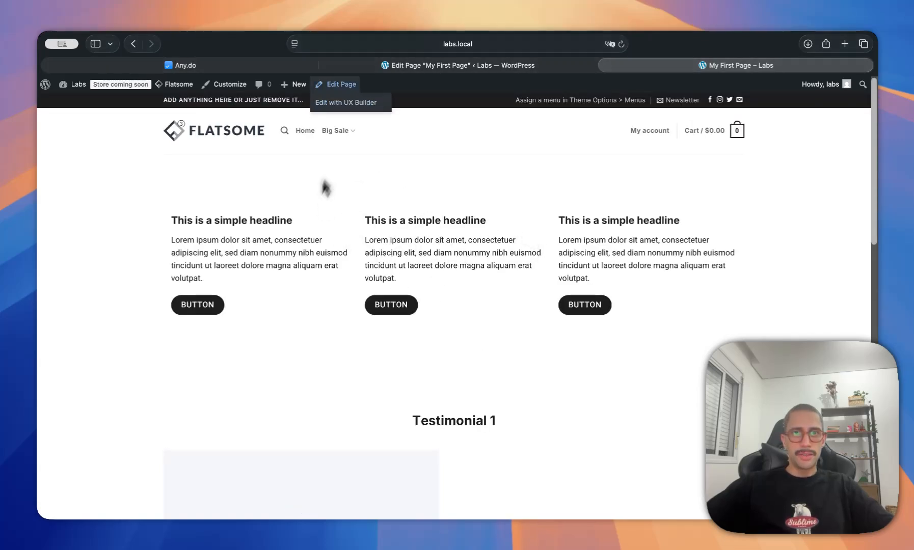
pyautogui.click(341, 89)
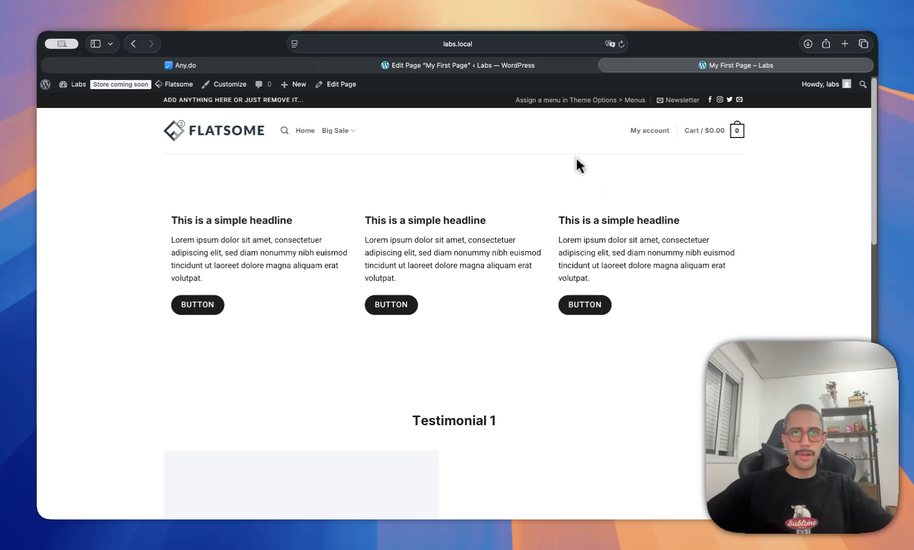
# Step: Examine the published page from header to footer, including the testimonial and the full-width blue wave section
pyautogui.scroll(-10, 357, 280)
pyautogui.scroll(5, 195, 330)
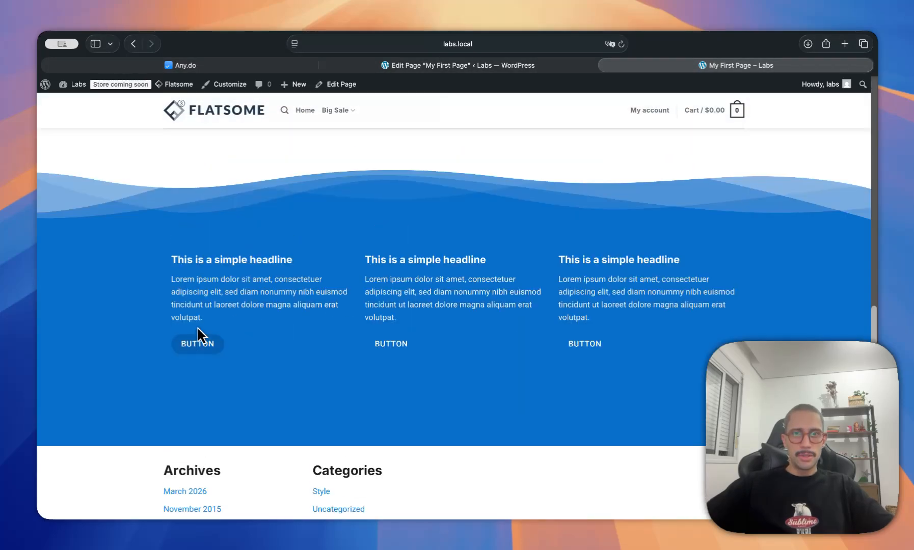
pyautogui.scroll(6, 204, 334)
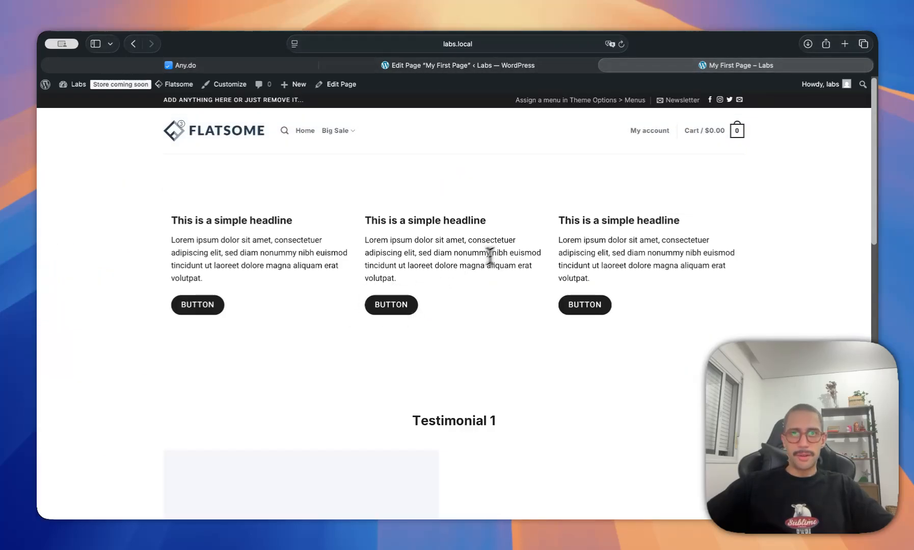
pyautogui.scroll(-10, 489, 255)
pyautogui.scroll(4, 479, 336)
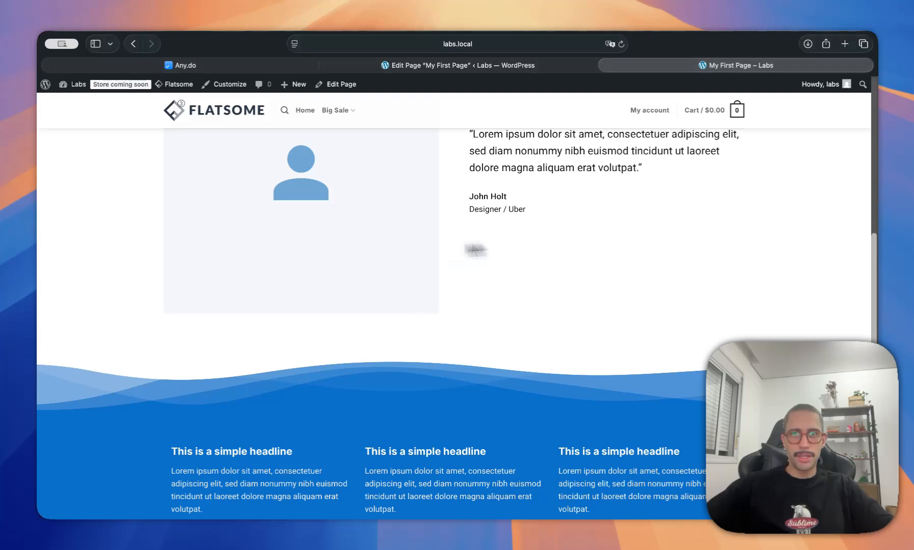
pyautogui.scroll(-10, 459, 280)
pyautogui.scroll(12, 415, 326)
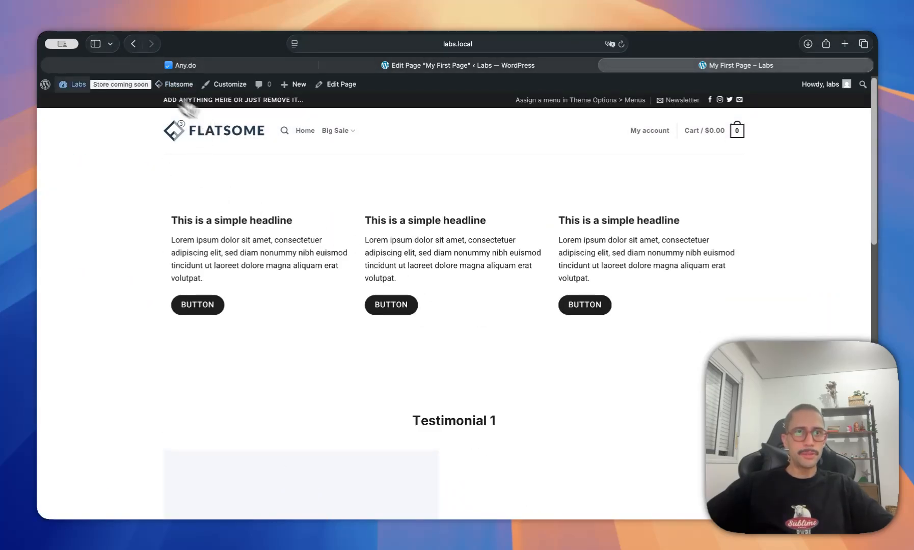
# Step: Search the site's pages list for "my first" and check the remaining topics on the tutorial checklist in Any.do
pyautogui.click(76, 103)
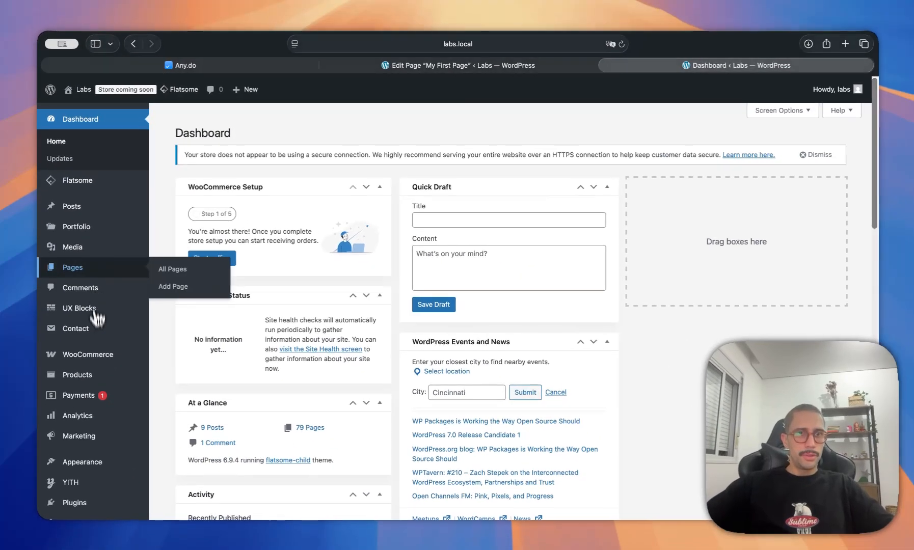
pyautogui.click(187, 272)
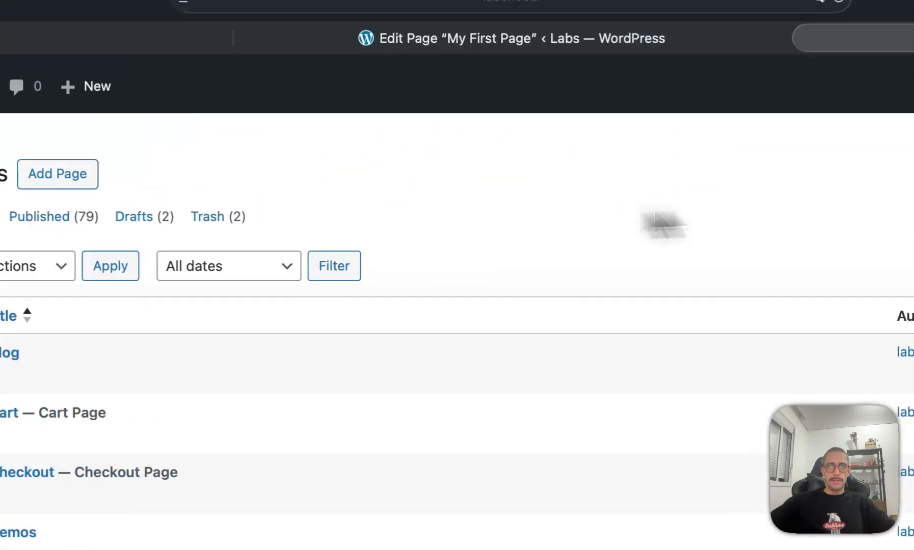
pyautogui.click(608, 260)
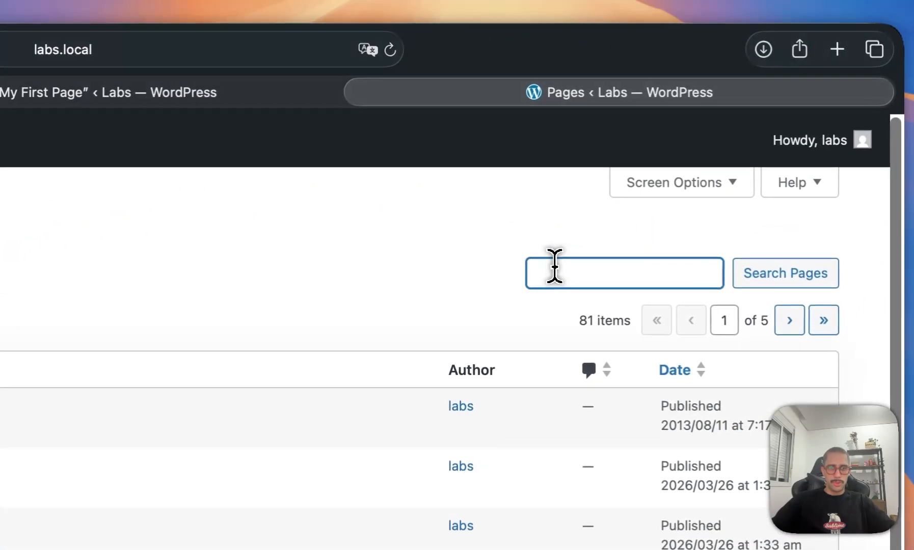
pyautogui.write('my first')
pyautogui.press('Return')
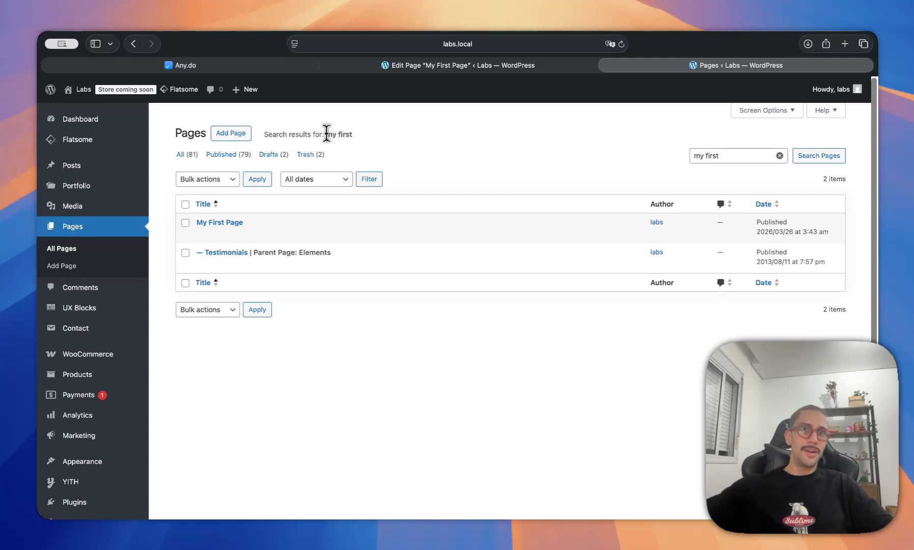
pyautogui.click(234, 65)
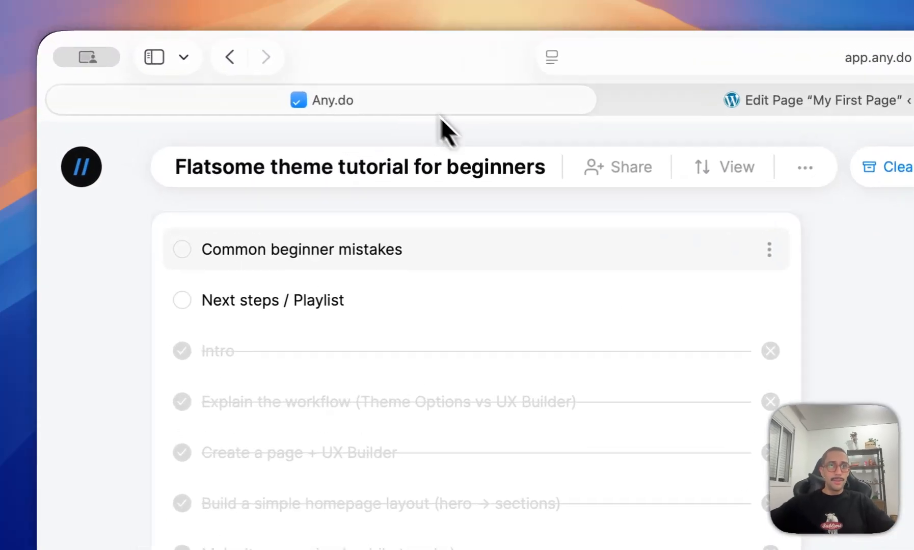
pyautogui.click(672, 104)
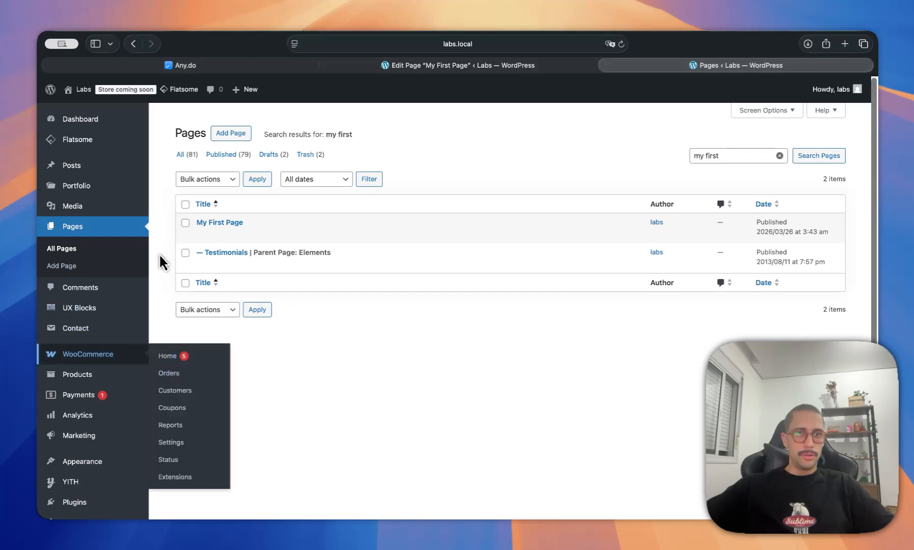
# Step: Skip WooCommerce's guided store setup and start adding a physical product from the store home tasks
pyautogui.click(101, 358)
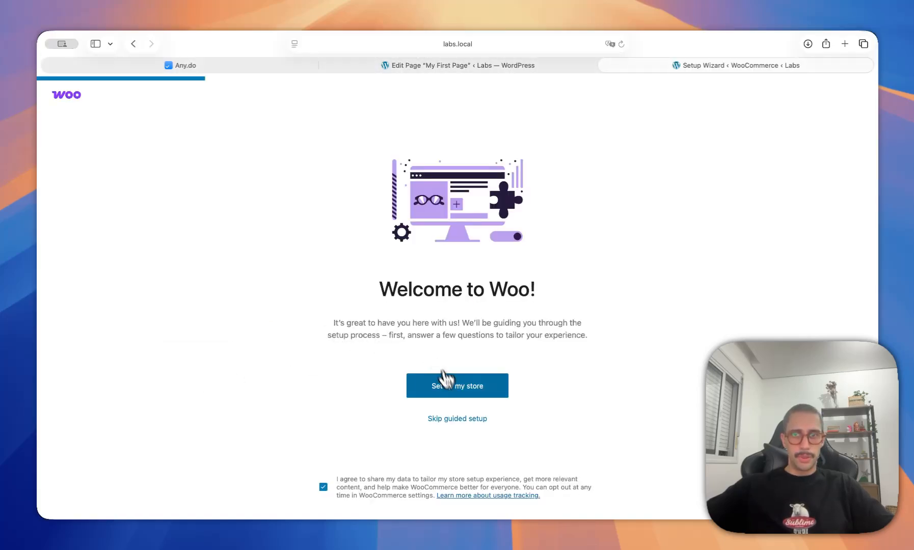
pyautogui.click(466, 421)
pyautogui.click(440, 245)
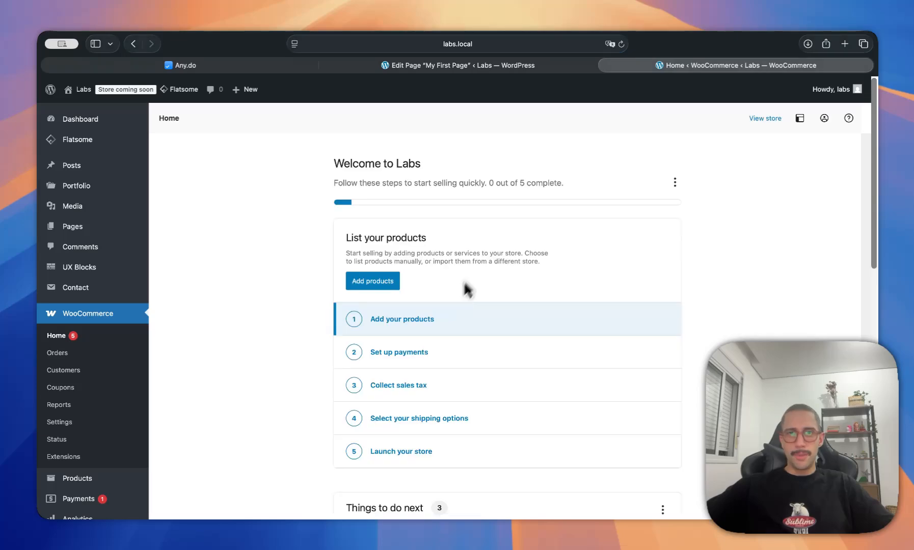
pyautogui.click(389, 281)
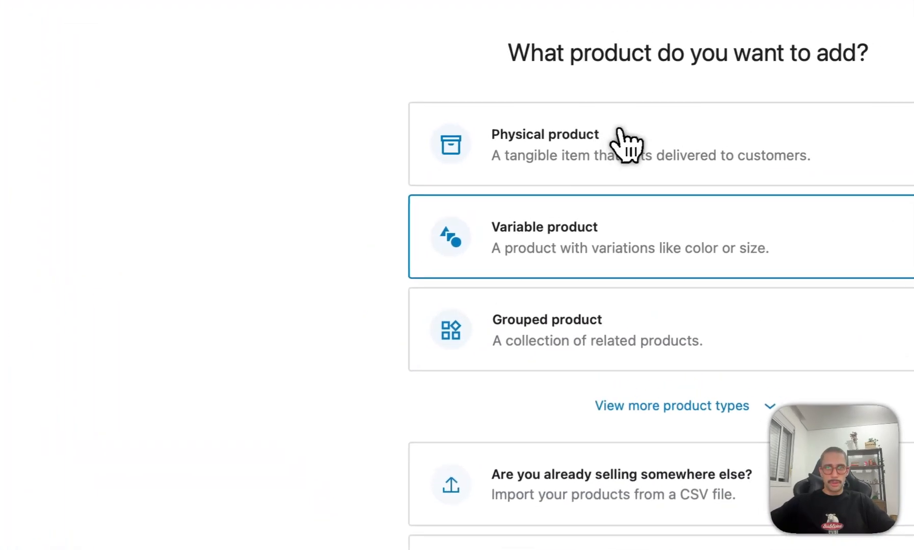
pyautogui.click(607, 140)
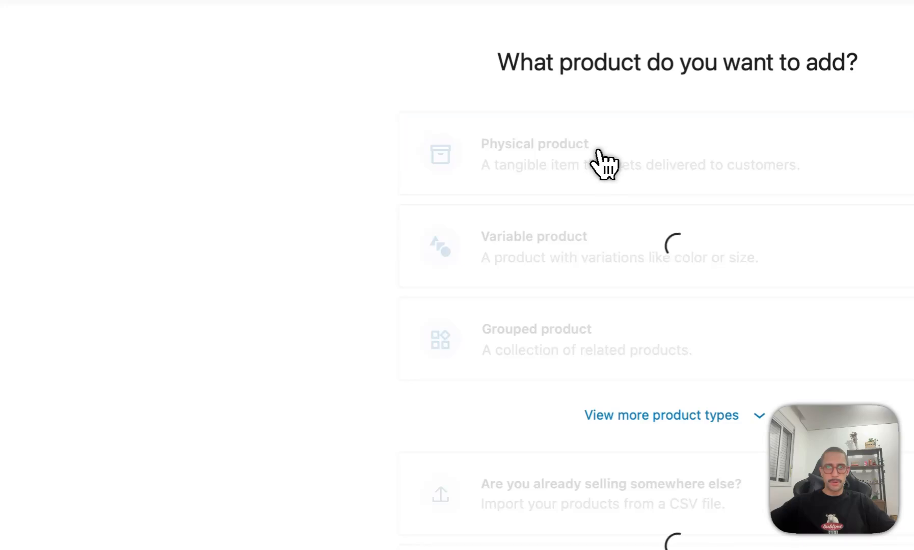
# Step: Name the product My Product, dismiss the product tour and enter "Product" as its description
pyautogui.write('M')
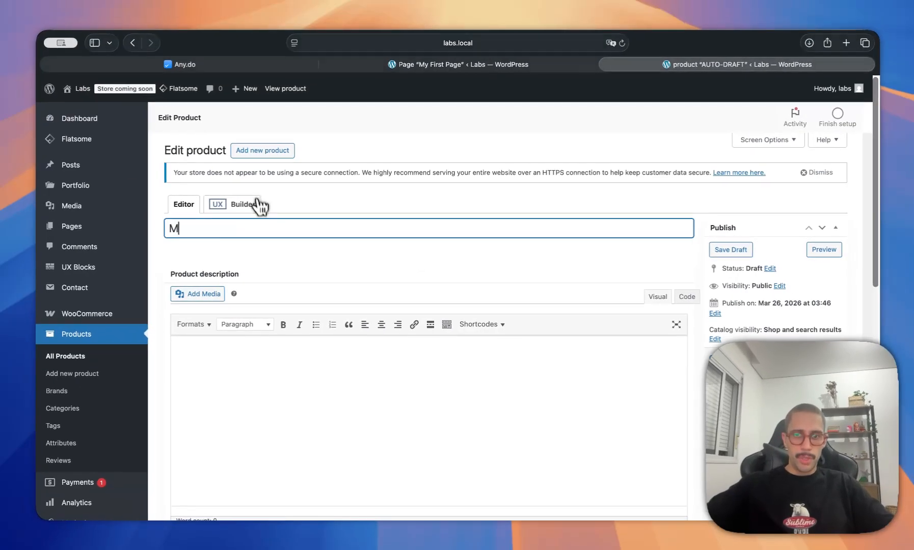
pyautogui.write('y Product')
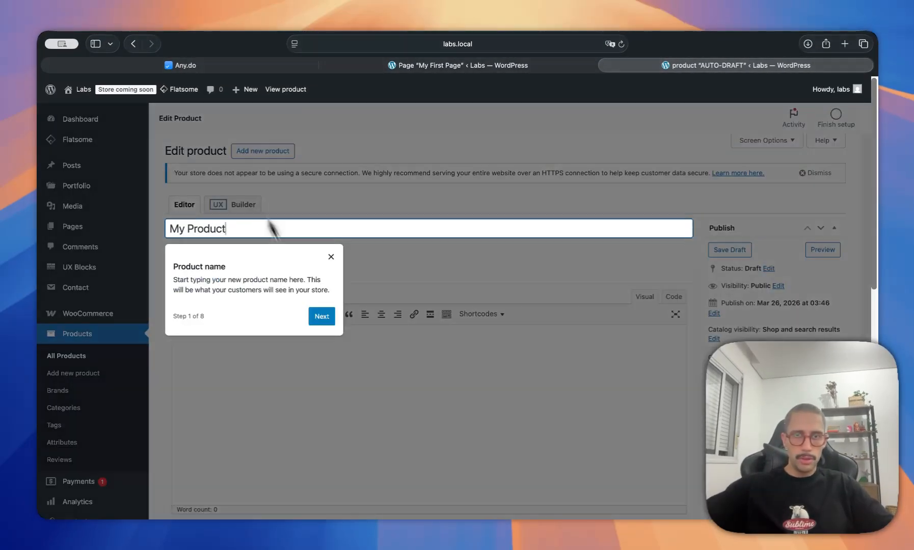
pyautogui.click(326, 295)
pyautogui.click(331, 256)
pyautogui.scroll(-1, 328, 257)
pyautogui.click(280, 320)
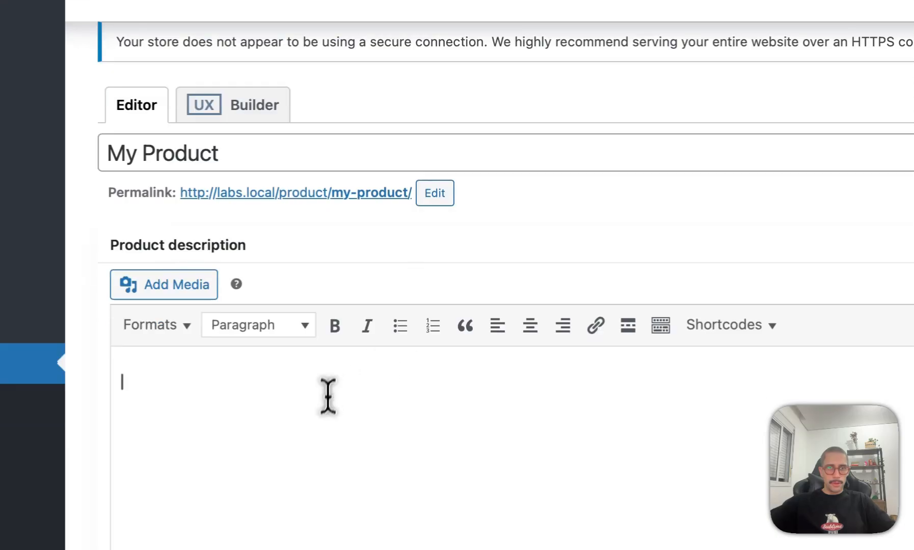
pyautogui.write('Product')
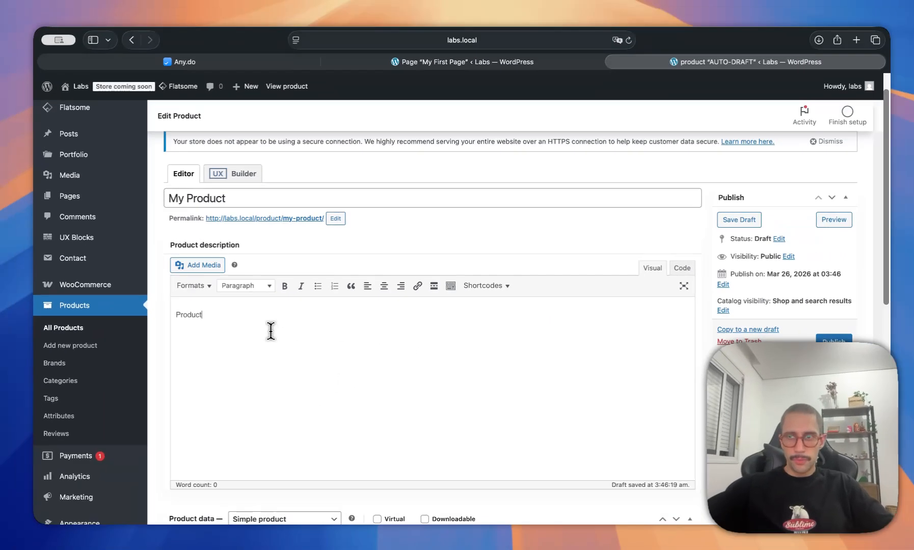
# Step: Set the product's regular price to 30 and publish the product
pyautogui.scroll(-6, 271, 331)
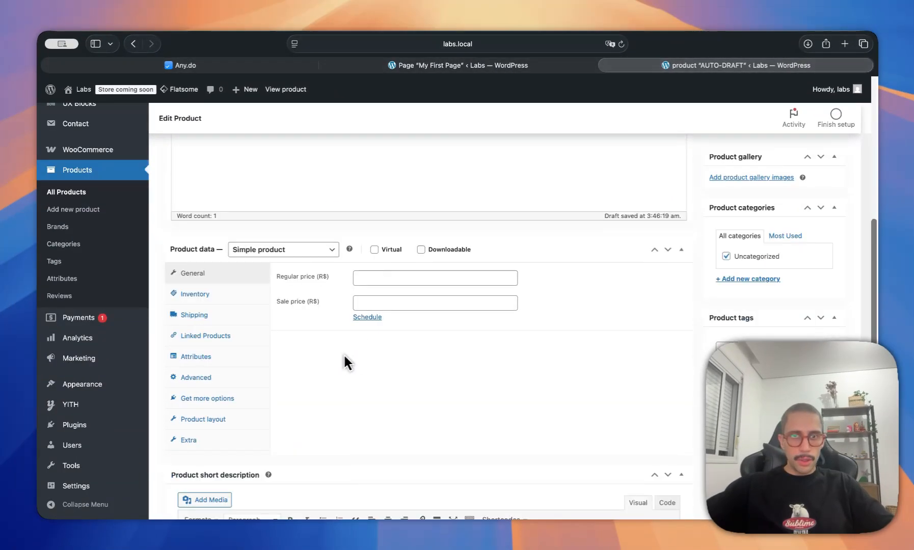
pyautogui.click(392, 279)
pyautogui.write('30')
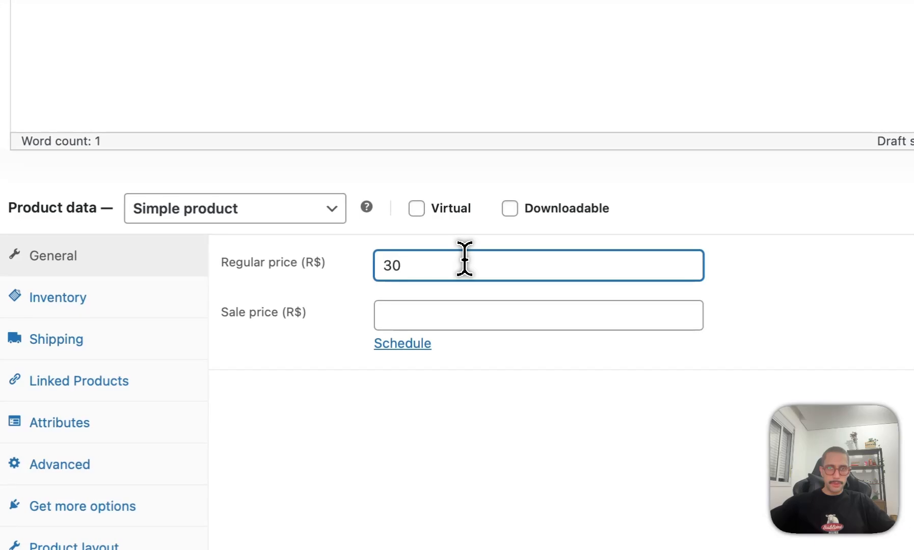
pyautogui.scroll(6, 561, 382)
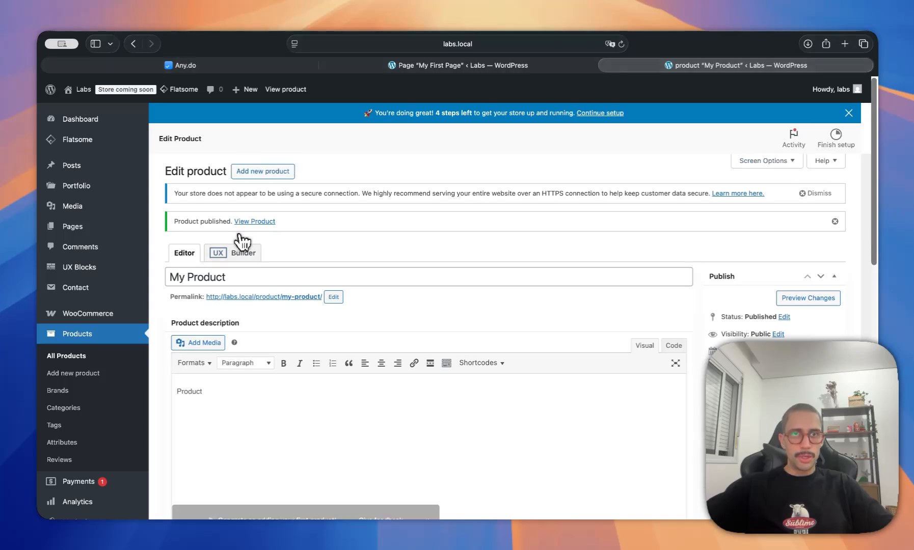
# Step: Open My Product in UX Builder and examine which part of the product page its editable Text element covers
pyautogui.click(232, 254)
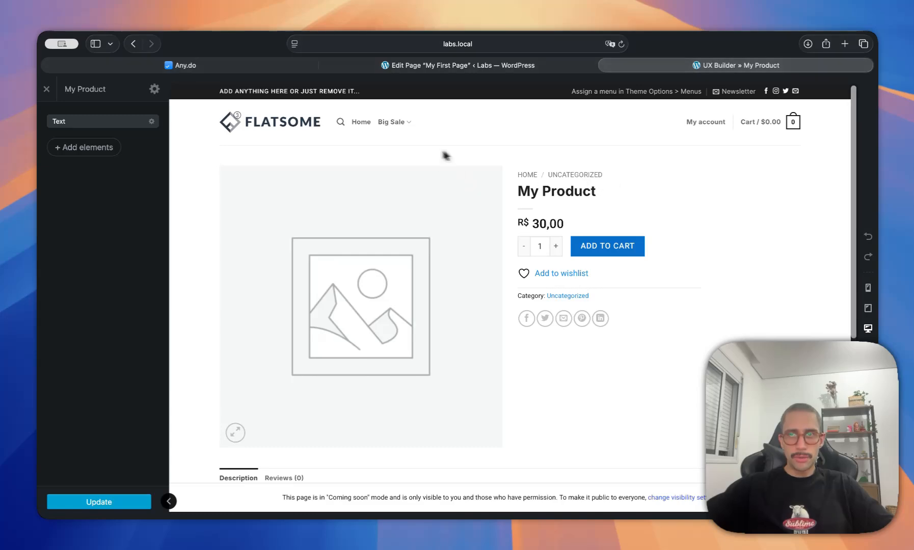
pyautogui.scroll(-8, 616, 385)
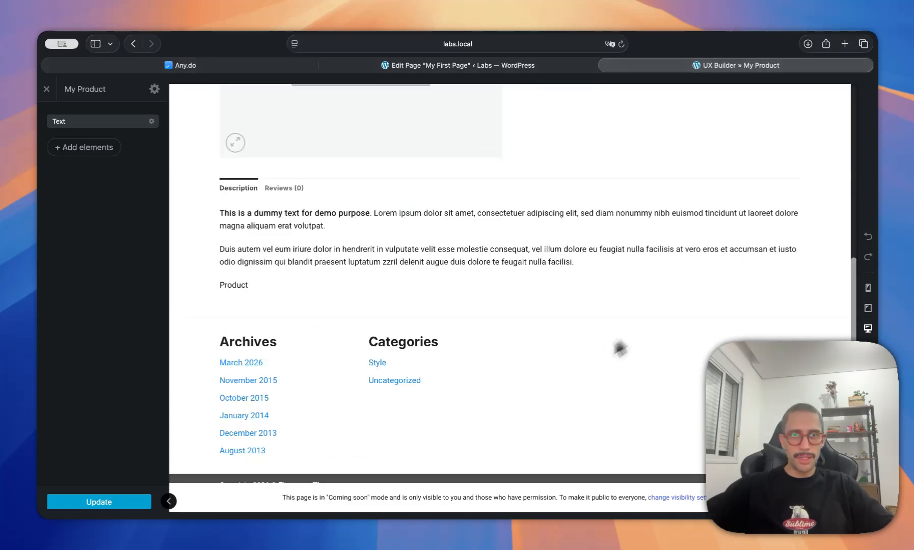
pyautogui.scroll(8, 561, 314)
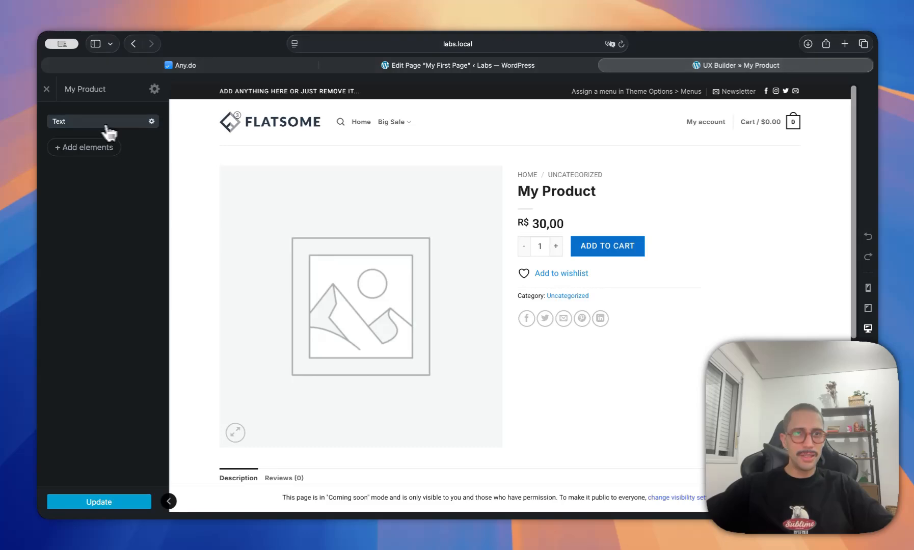
pyautogui.scroll(-1, 469, 240)
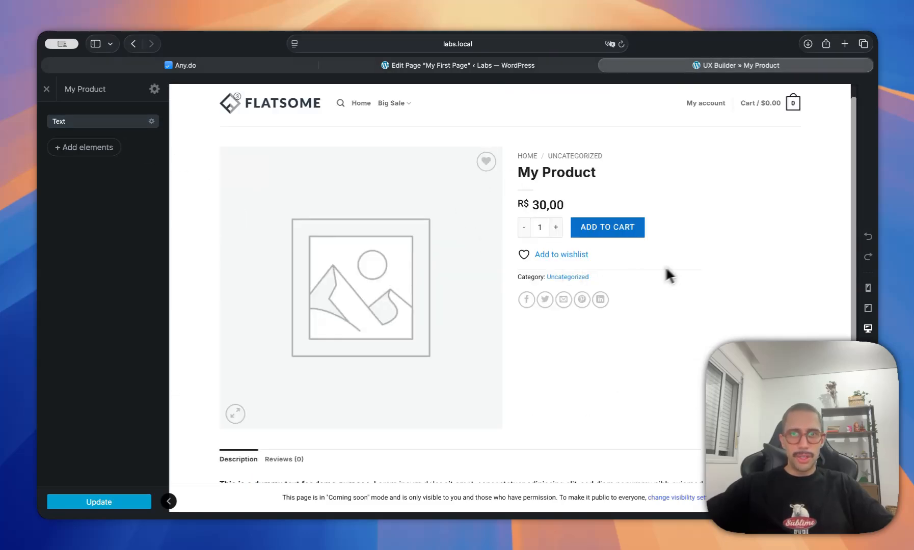
pyautogui.scroll(-5, 493, 278)
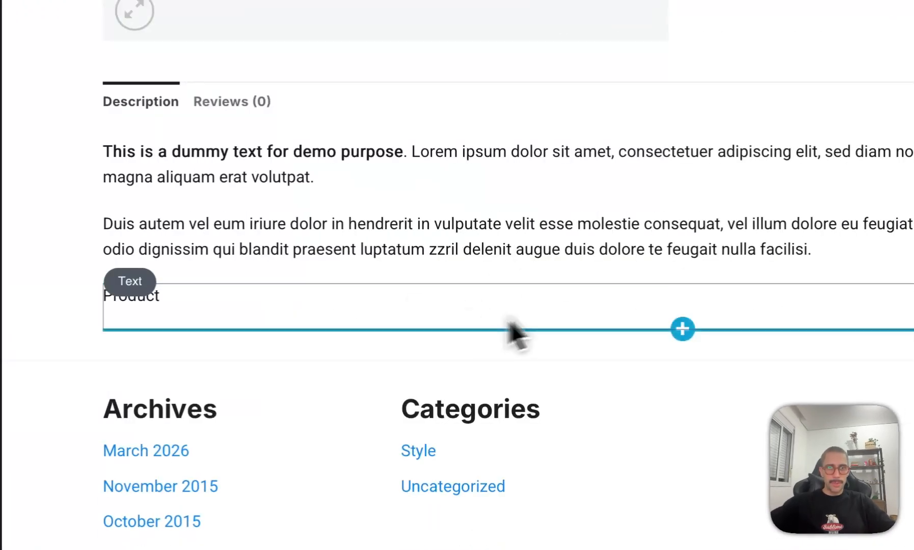
pyautogui.click(198, 310)
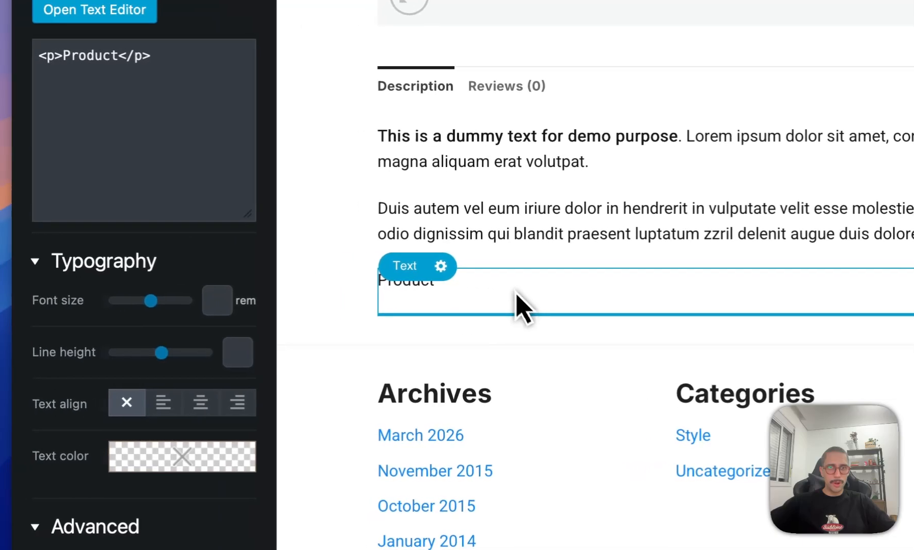
pyautogui.press('Escape')
pyautogui.scroll(10, 524, 250)
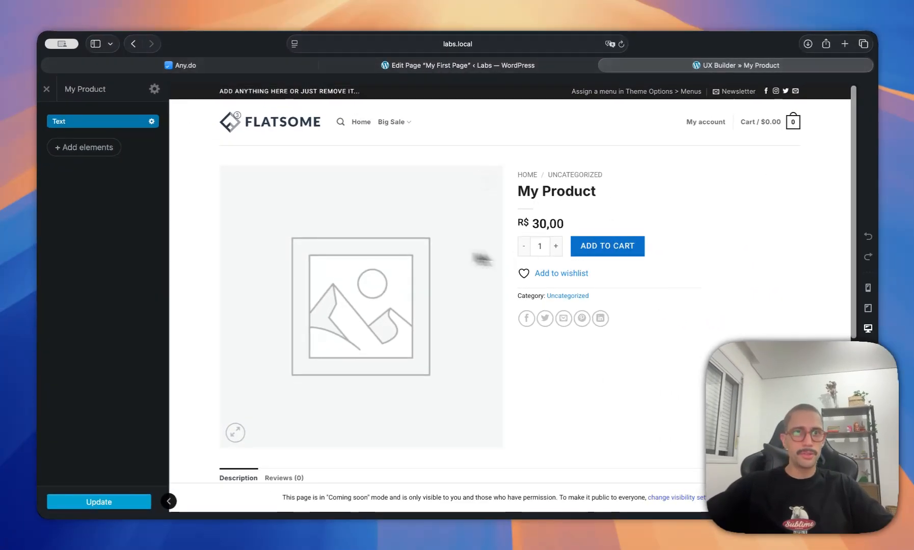
# Step: Exit UX Builder without saving and review the published My Product page in a new browser tab
pyautogui.click(46, 89)
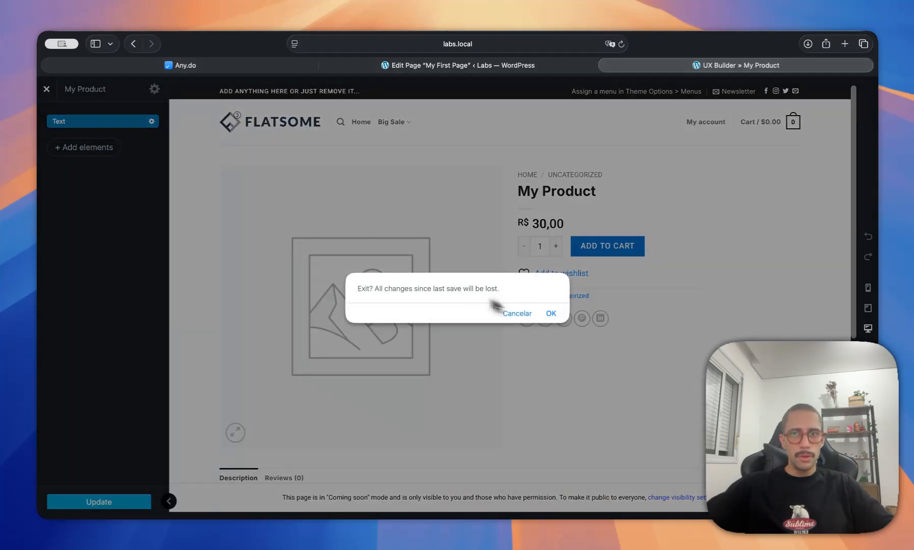
pyautogui.click(550, 314)
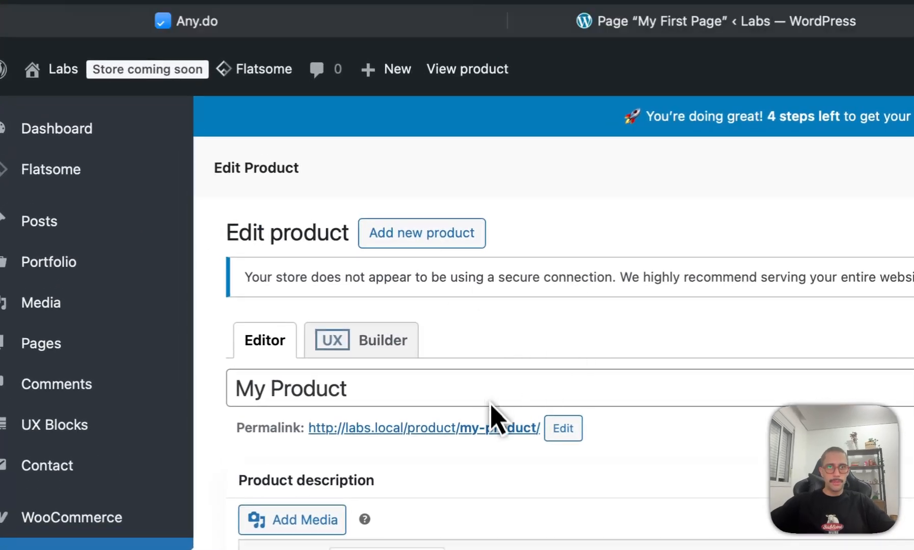
pyautogui.keyDown('super'); pyautogui.click(490, 429); pyautogui.keyUp('super')
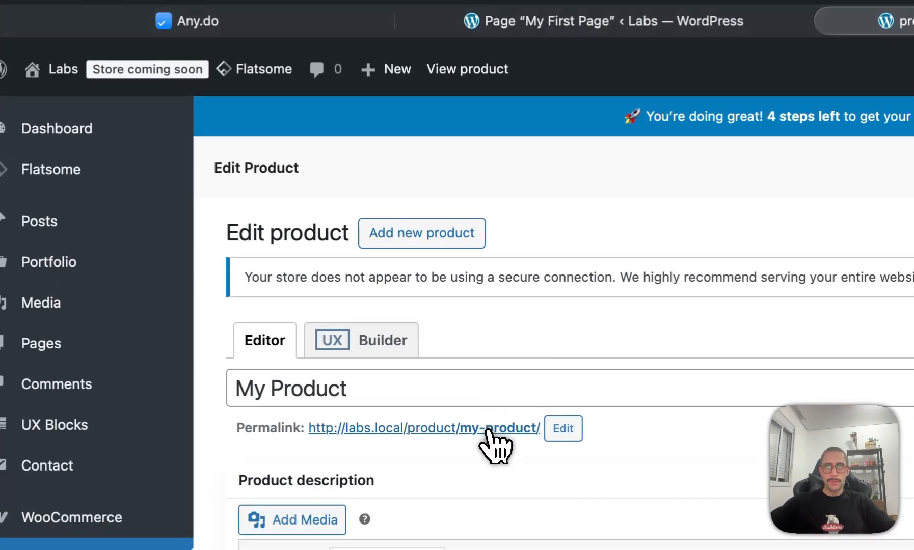
pyautogui.click(787, 98)
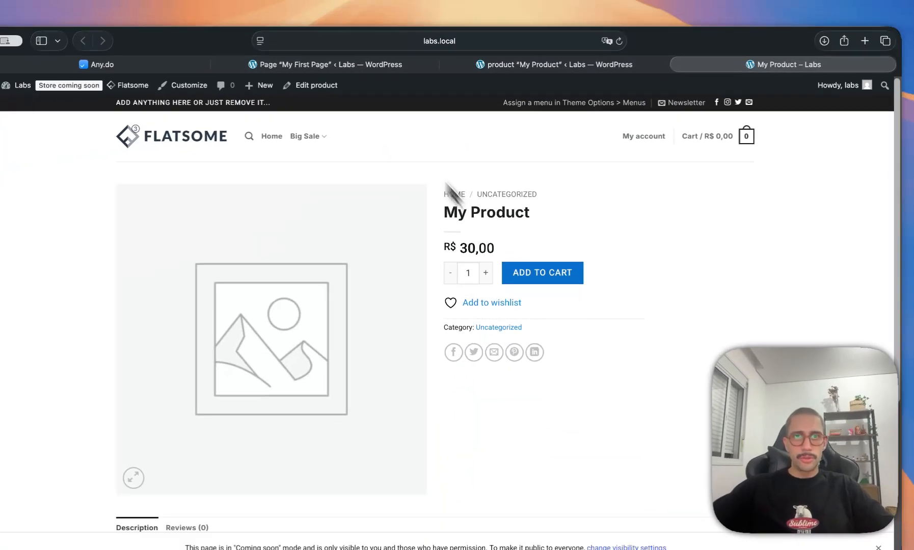
pyautogui.moveTo(354, 86)
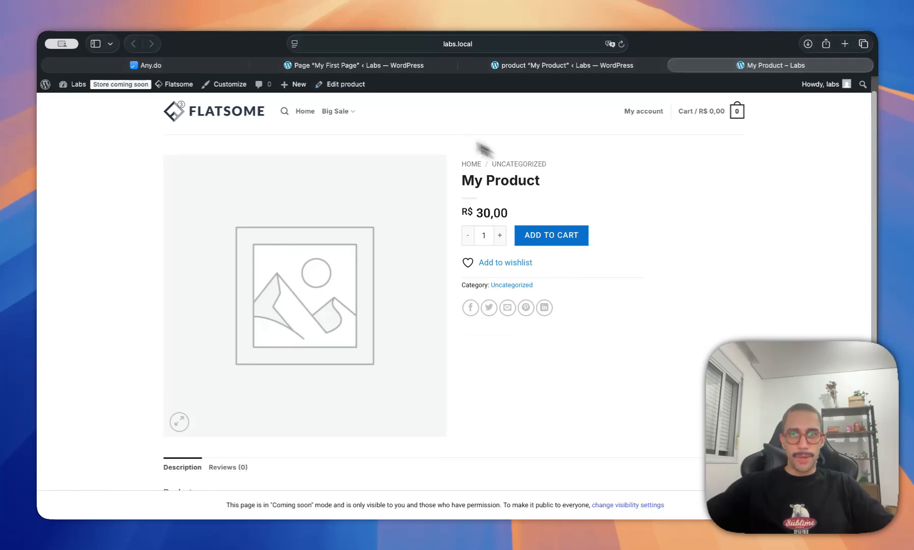
pyautogui.scroll(-5, 535, 169)
pyautogui.scroll(5, 589, 186)
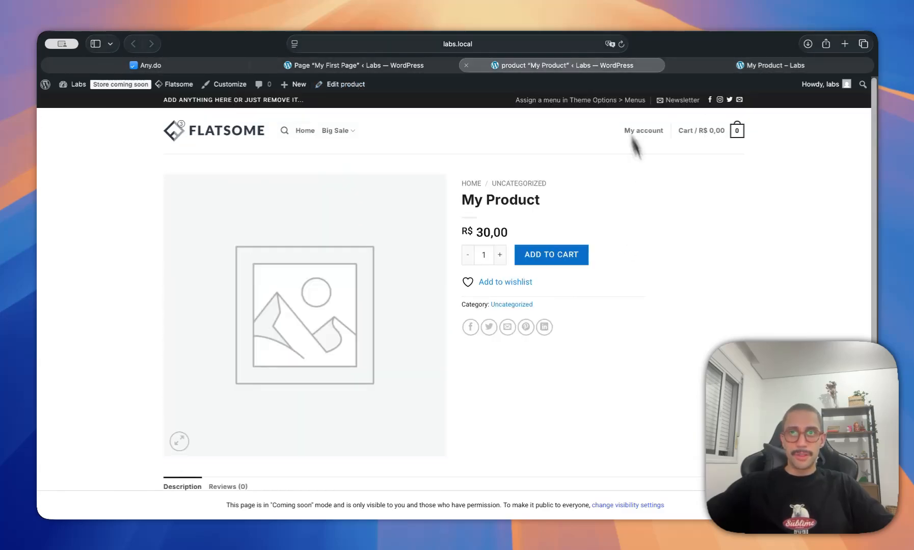
# Step: Create and publish a new UX Block titled "Product Page" with "Product Page" as its body text
pyautogui.click(571, 65)
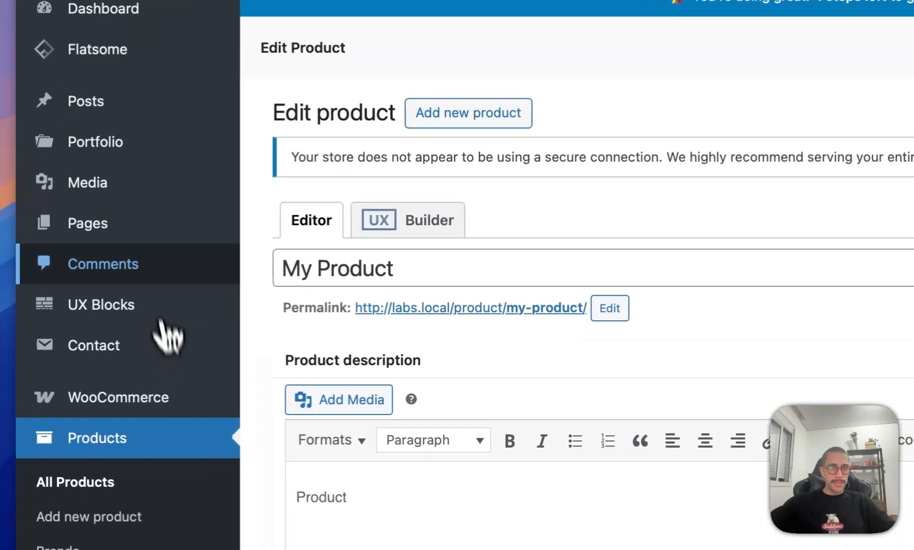
pyautogui.moveTo(21, 415)
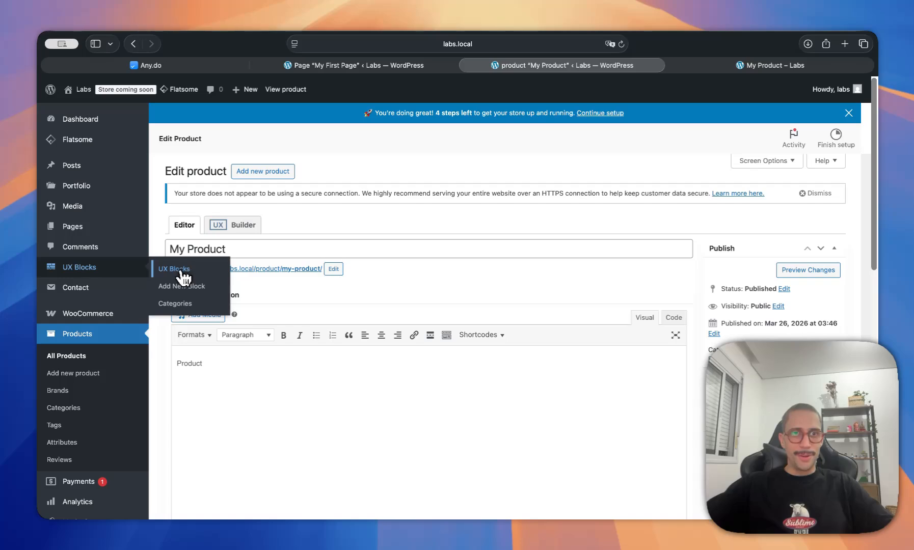
pyautogui.click(183, 293)
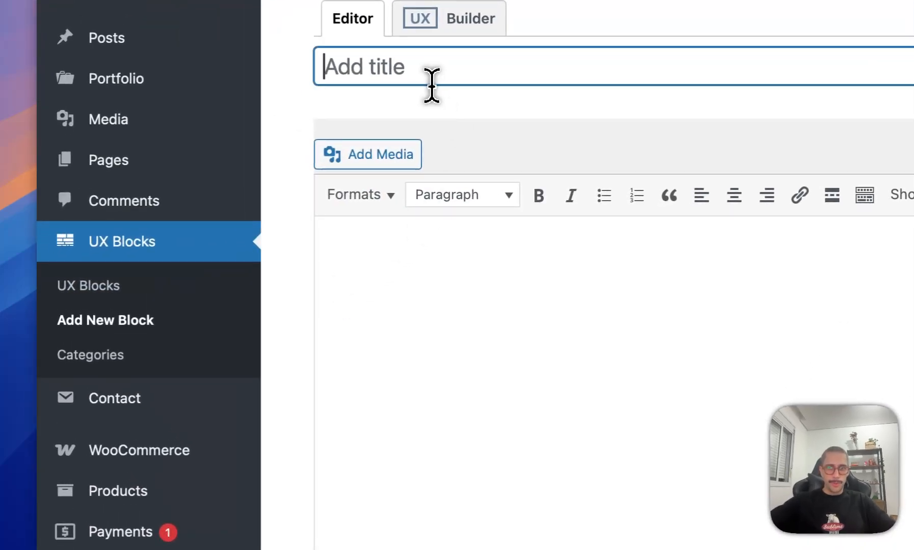
pyautogui.write('Product Page')
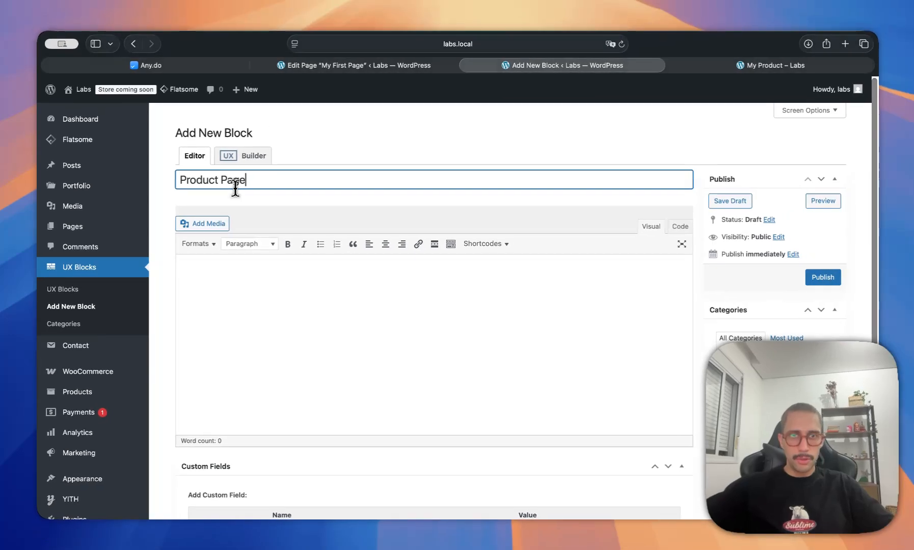
pyautogui.press('Tab')
pyautogui.write('Pr')
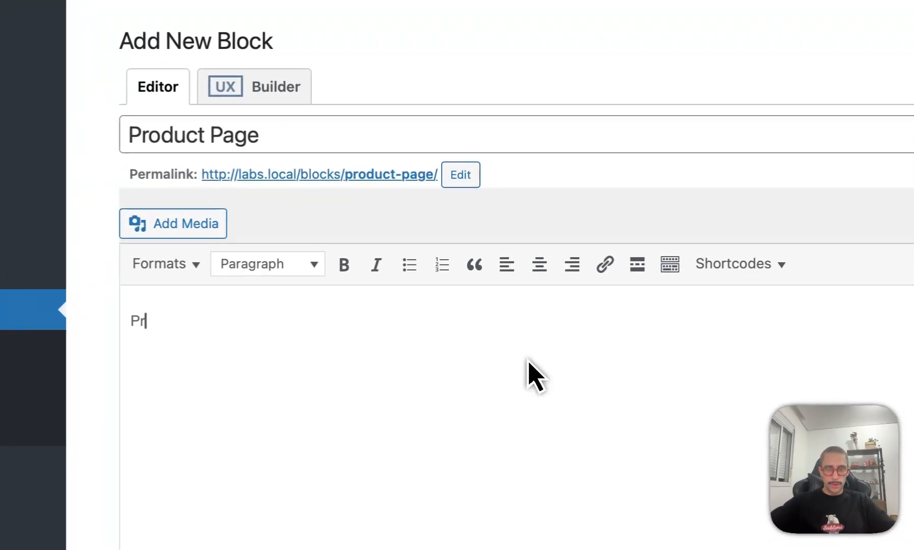
pyautogui.write('oduct Page')
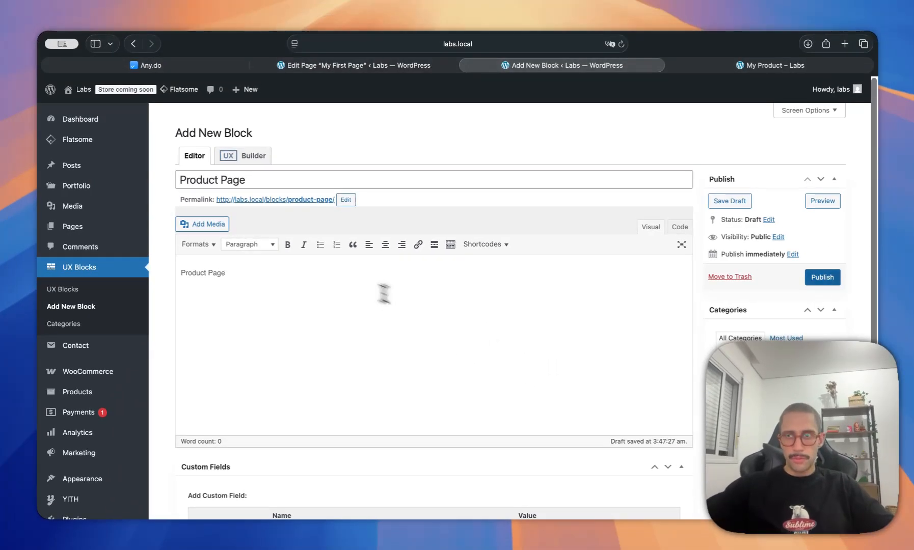
pyautogui.click(822, 277)
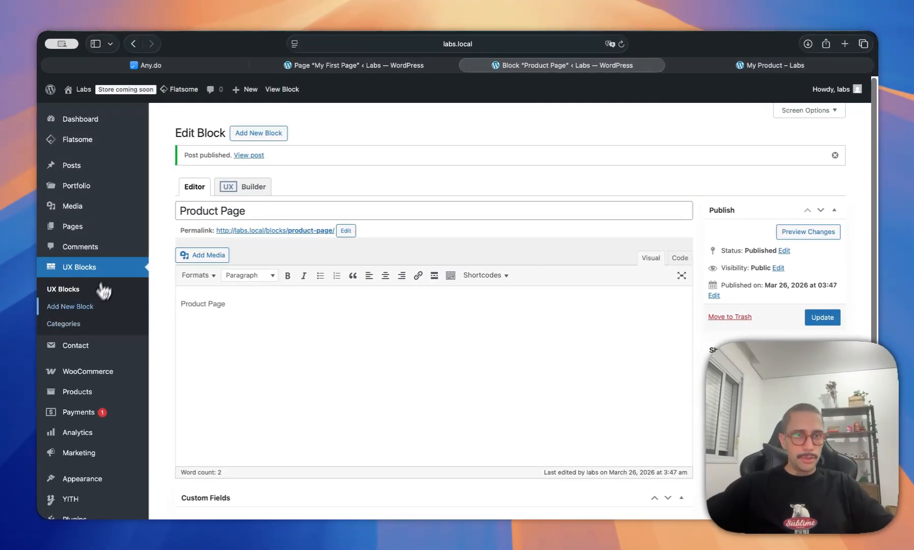
# Step: Open My Product for editing from the list of all WooCommerce products
pyautogui.scroll(-3, 114, 367)
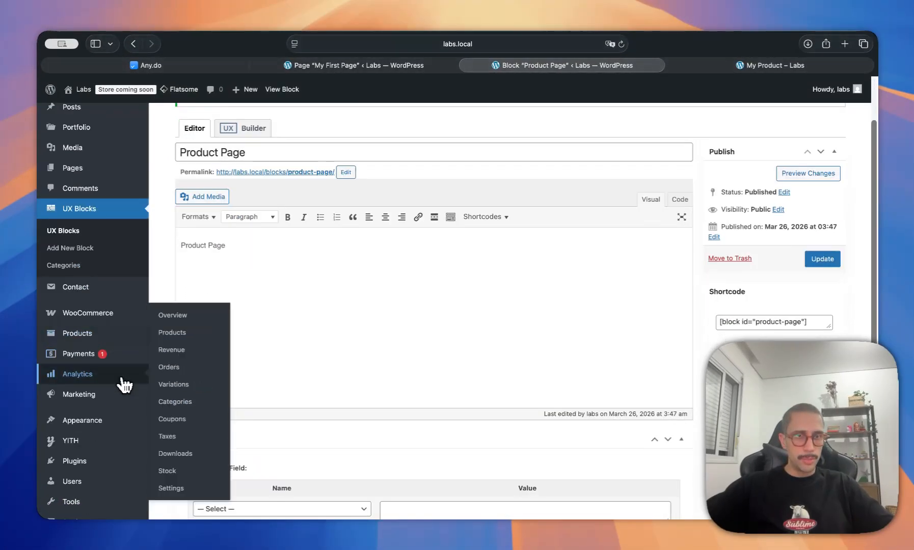
pyautogui.scroll(-1, 124, 386)
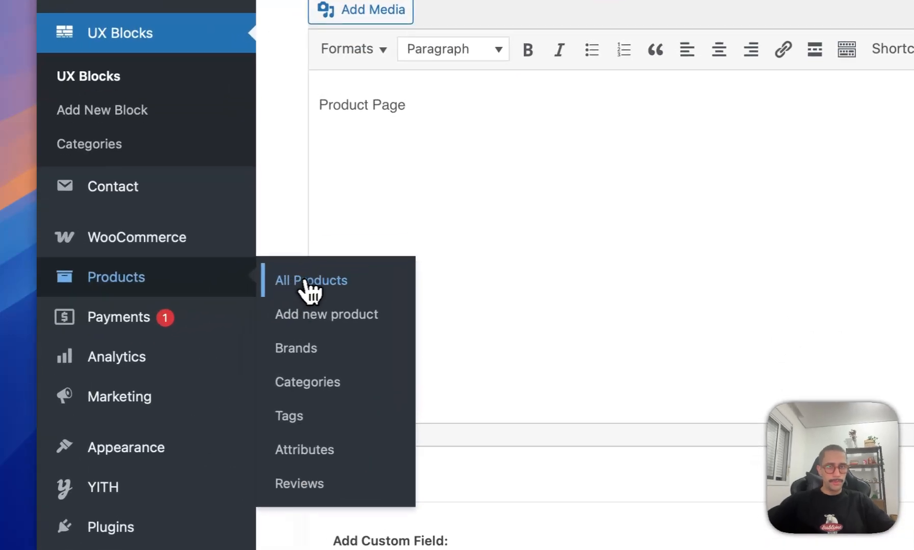
pyautogui.click(173, 322)
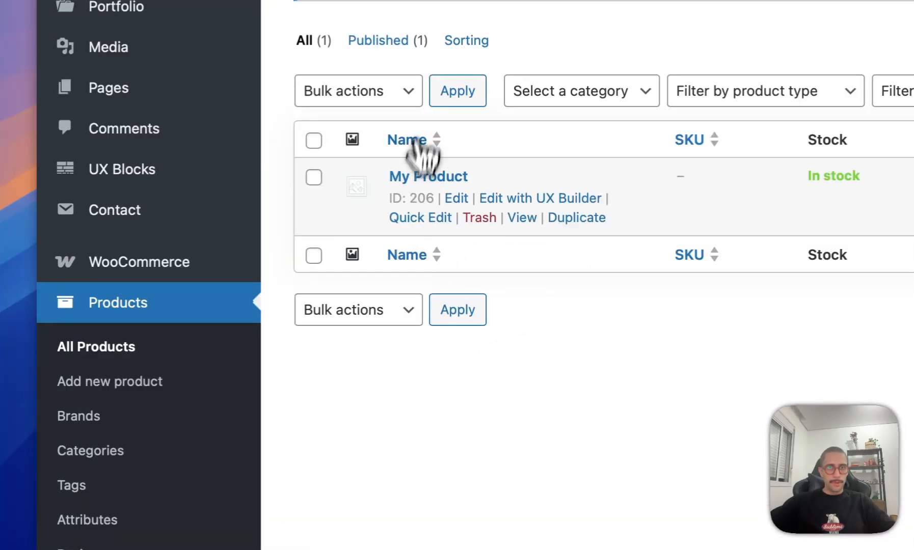
pyautogui.click(444, 144)
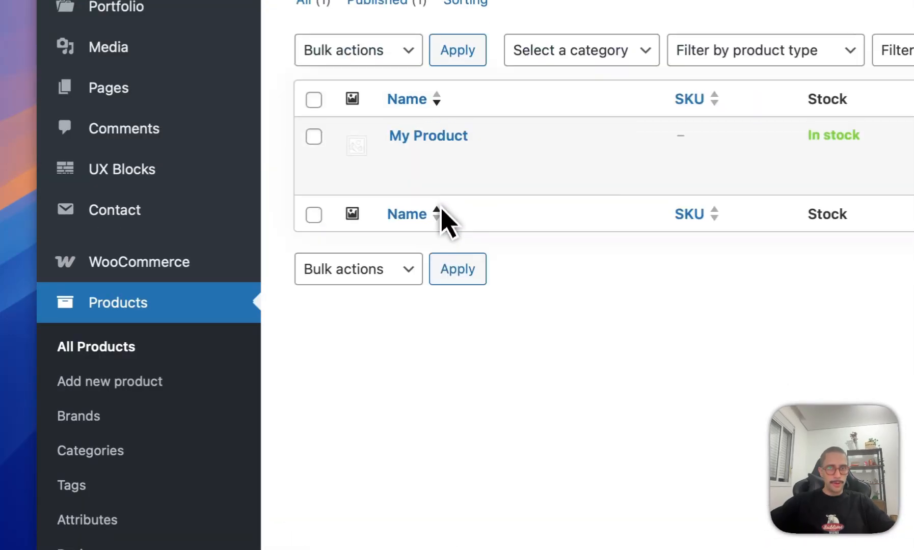
pyautogui.click(441, 184)
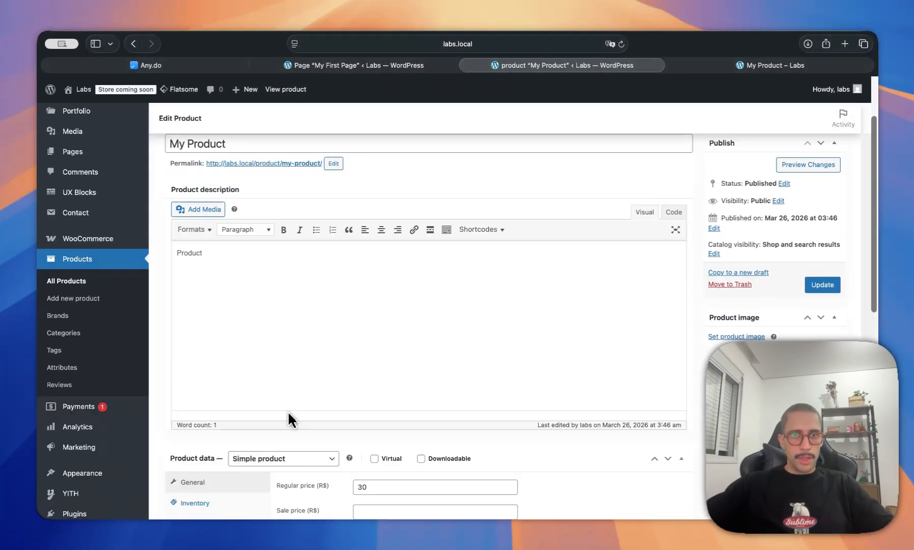
# Step: Assign the Product Page block as My Product's custom product layout and update the product
pyautogui.scroll(-8, 289, 413)
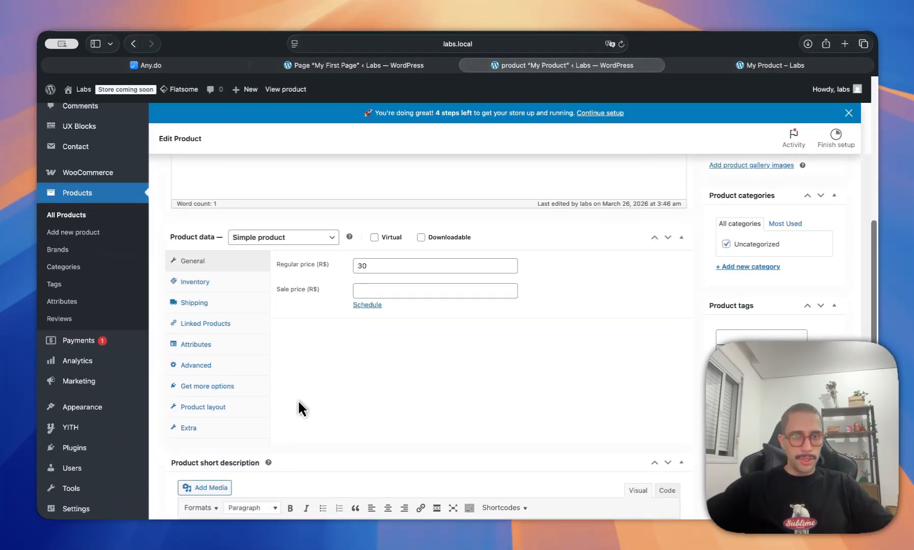
pyautogui.click(222, 409)
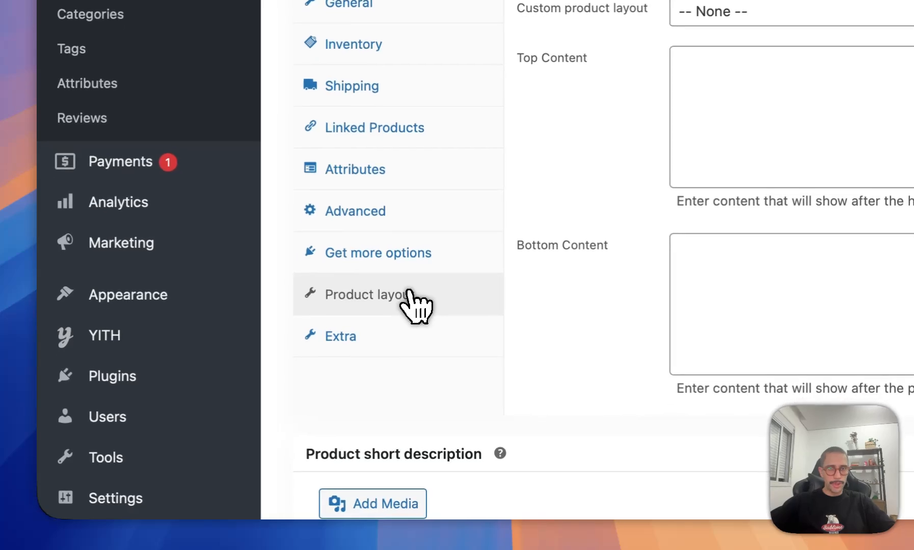
pyautogui.click(740, 16)
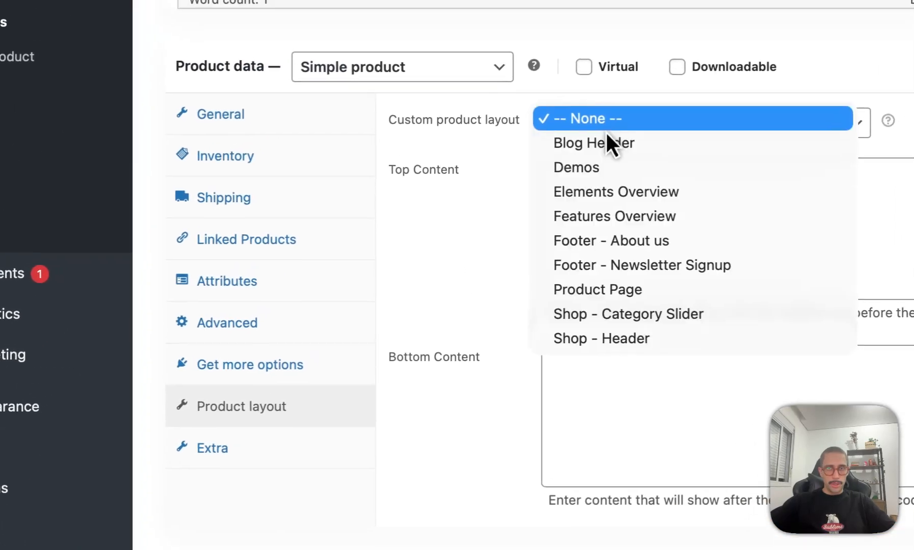
pyautogui.click(641, 298)
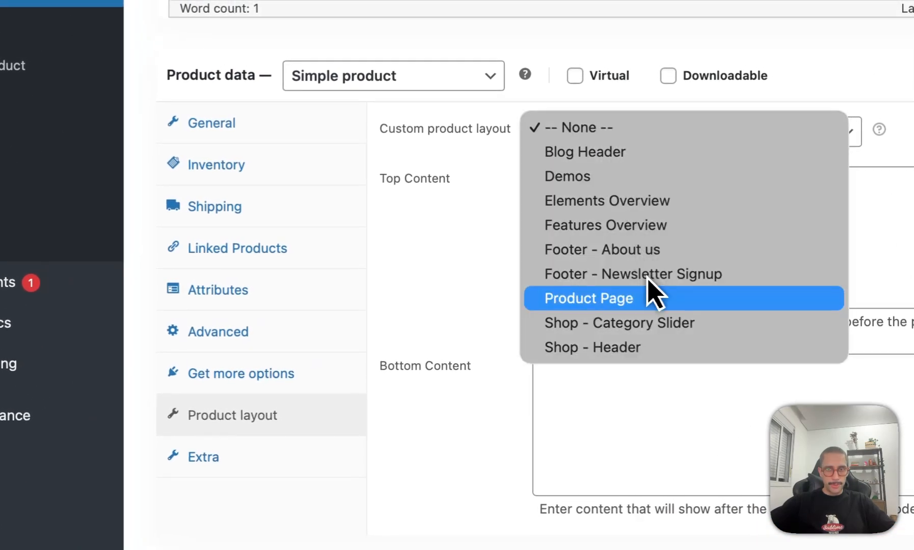
pyautogui.scroll(8, 510, 285)
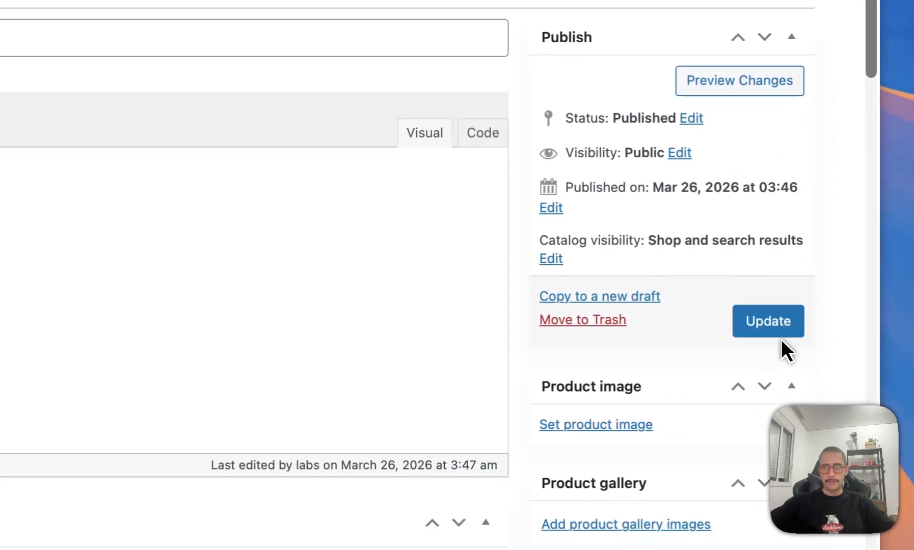
pyautogui.click(772, 326)
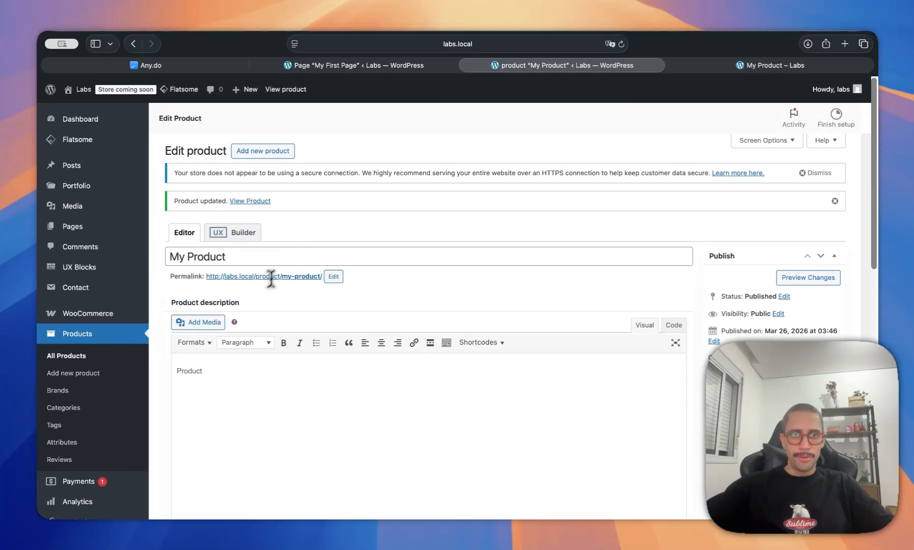
# Step: Open the product layout in UX Builder from My Product's live page and delete its placeholder Text element
pyautogui.click(286, 296)
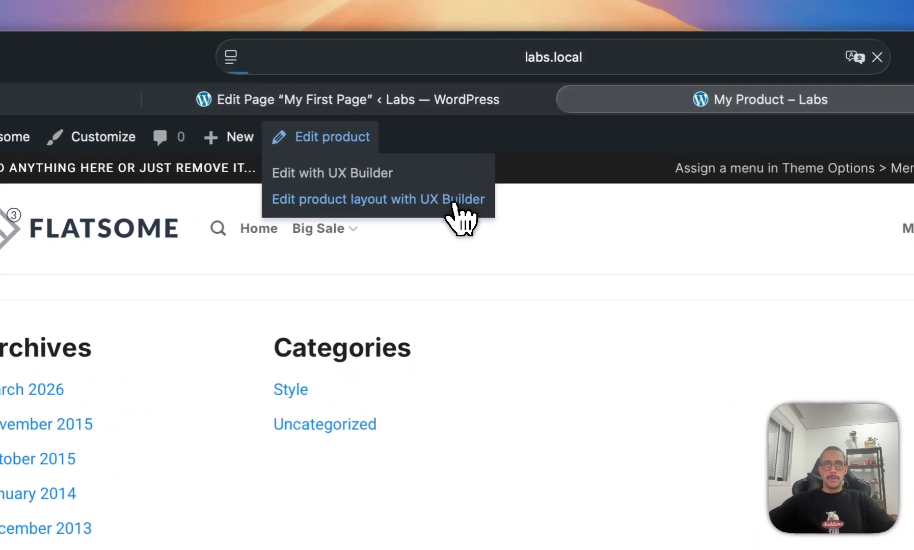
pyautogui.click(410, 117)
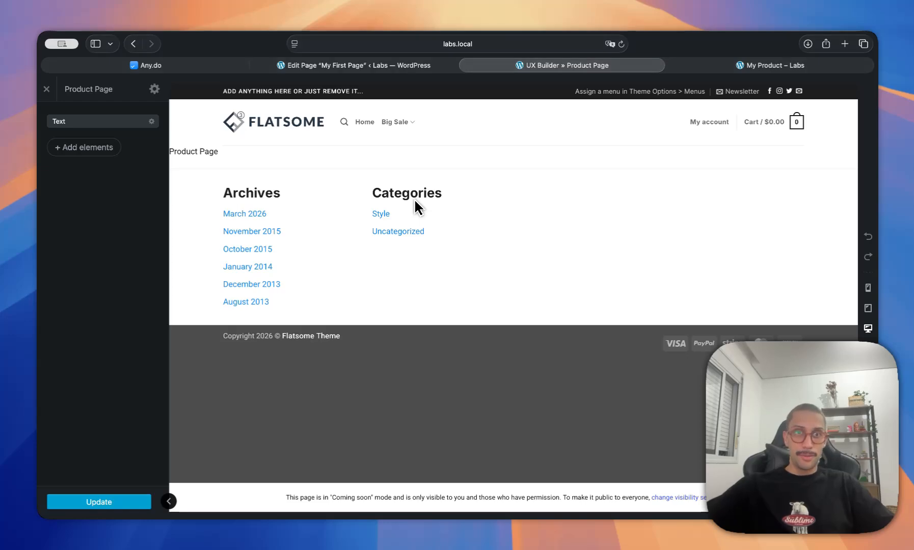
pyautogui.click(151, 121)
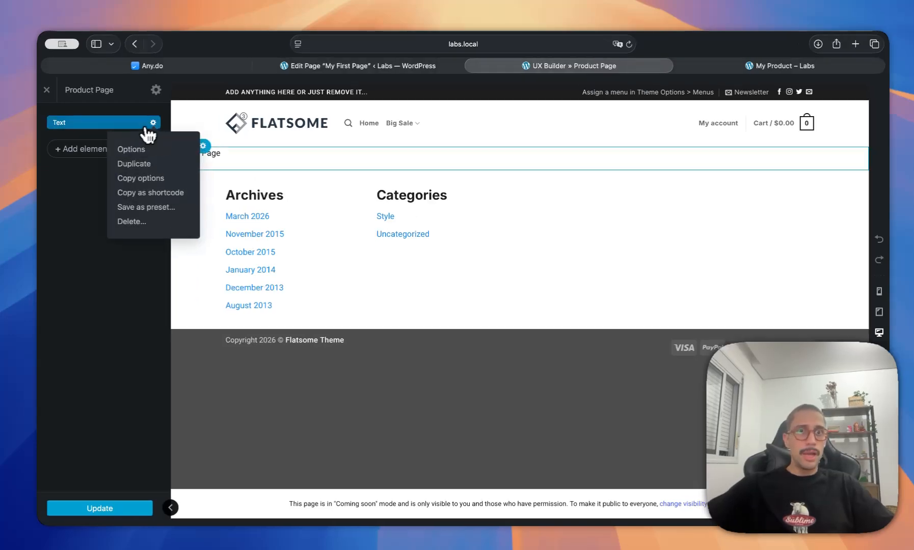
pyautogui.click(134, 220)
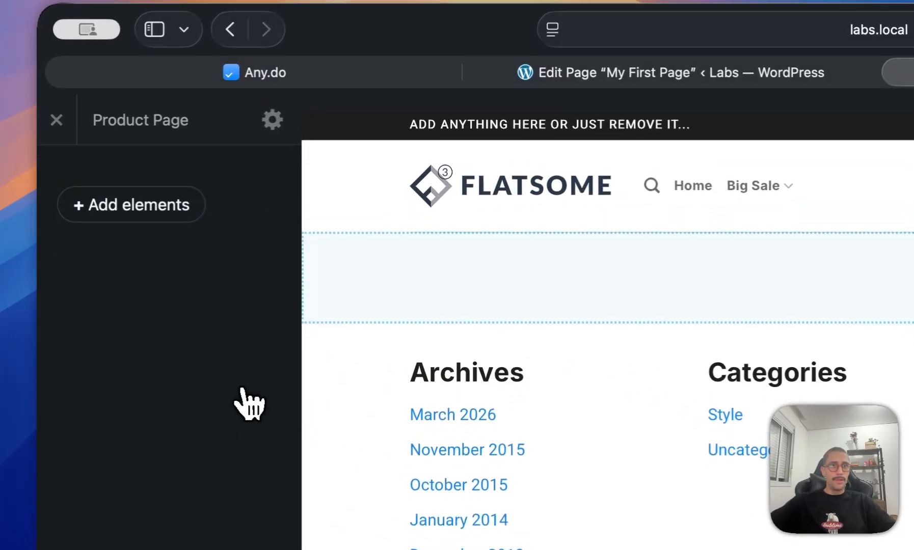
# Step: Open the element library for the empty layout and examine the elements offered under Shop and Product Page
pyautogui.click(248, 405)
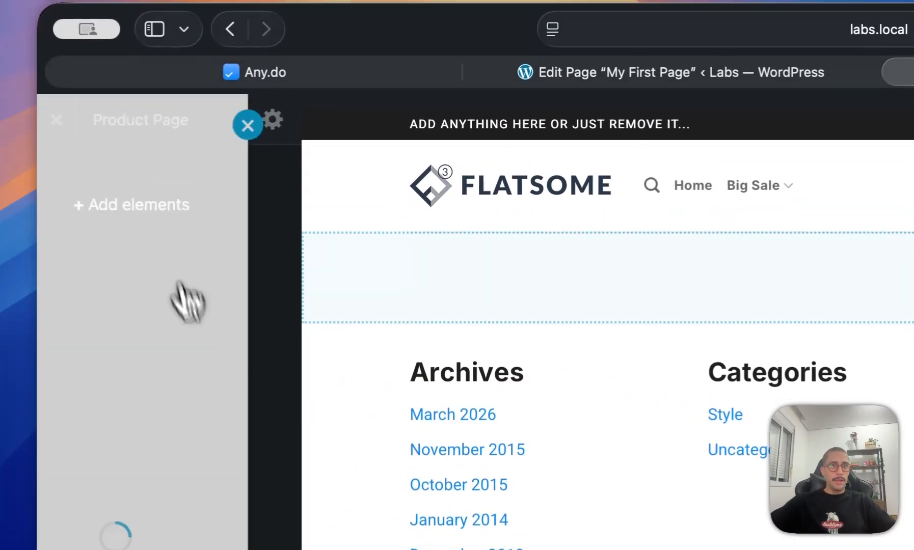
pyautogui.scroll(-15, 156, 327)
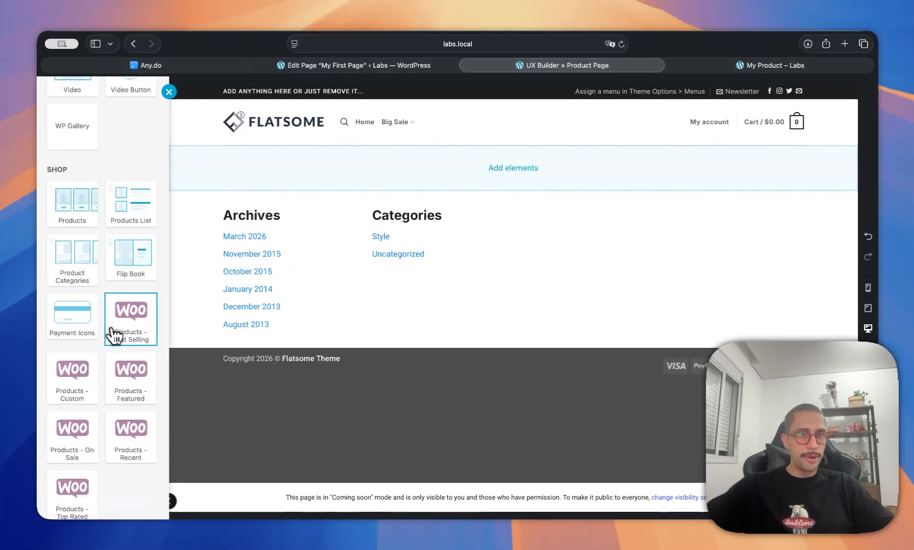
pyautogui.scroll(-3, 114, 337)
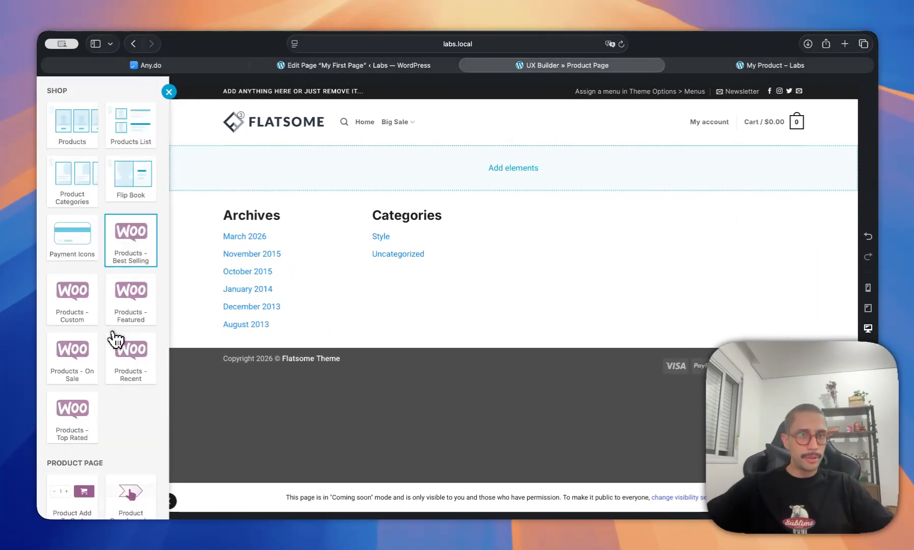
pyautogui.scroll(5, 116, 316)
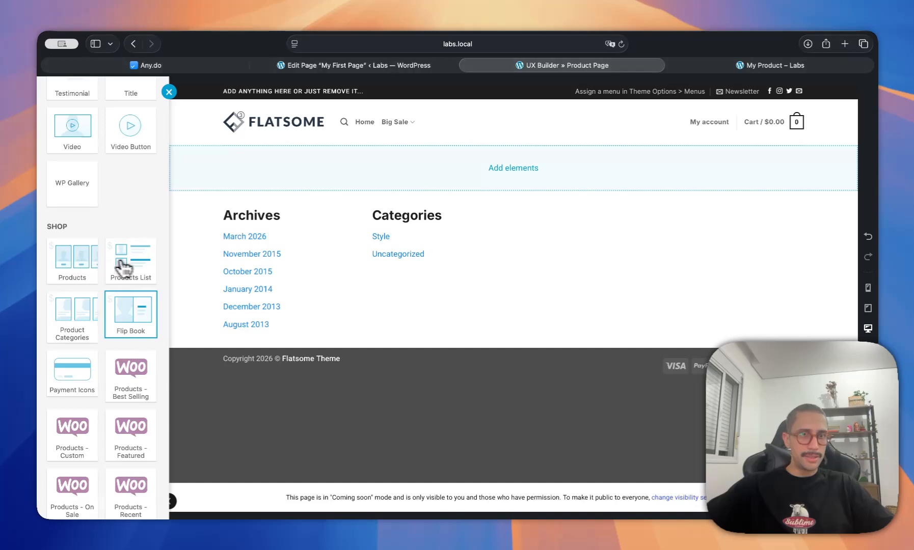
pyautogui.scroll(-7, 117, 361)
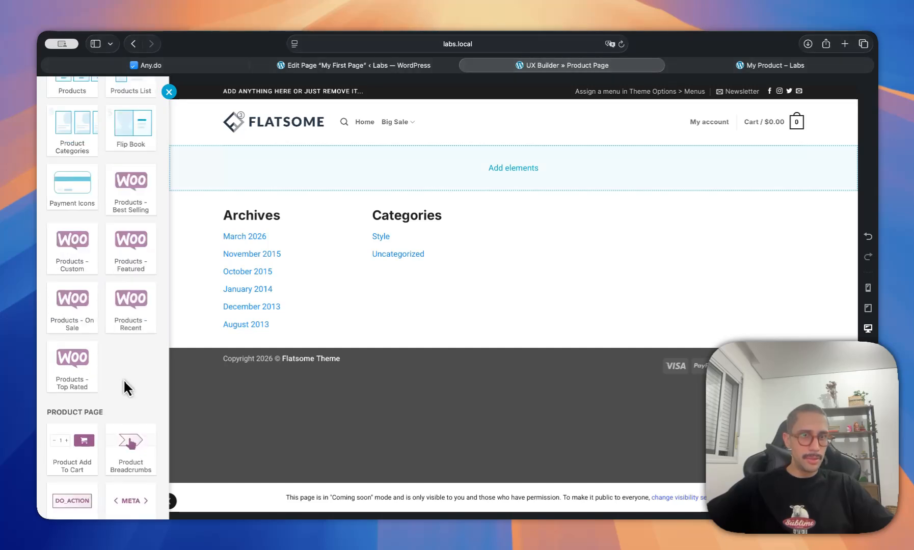
pyautogui.scroll(-8, 123, 379)
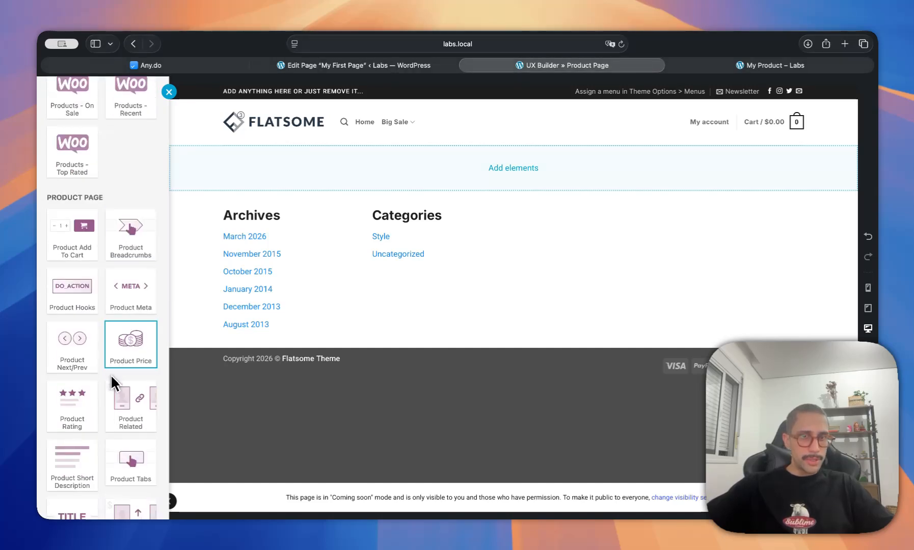
pyautogui.scroll(-2, 97, 366)
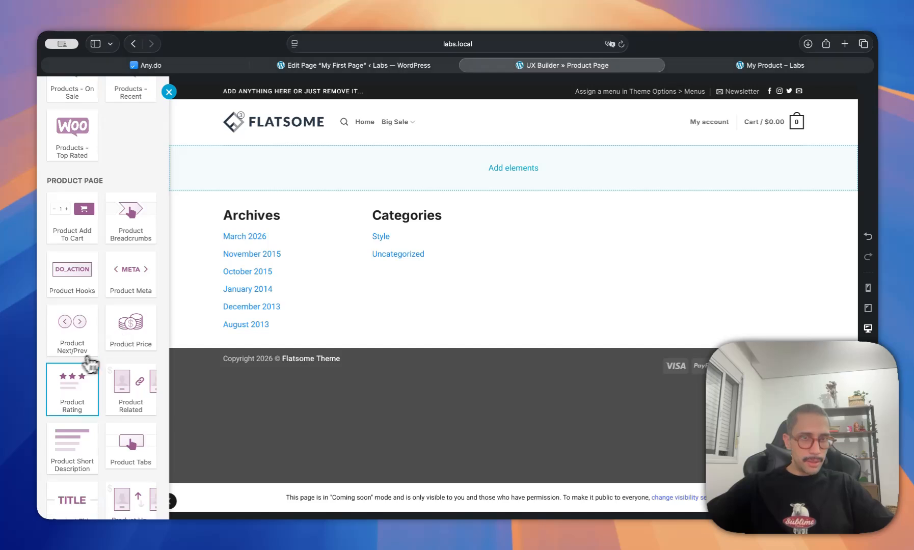
pyautogui.scroll(-2, 95, 392)
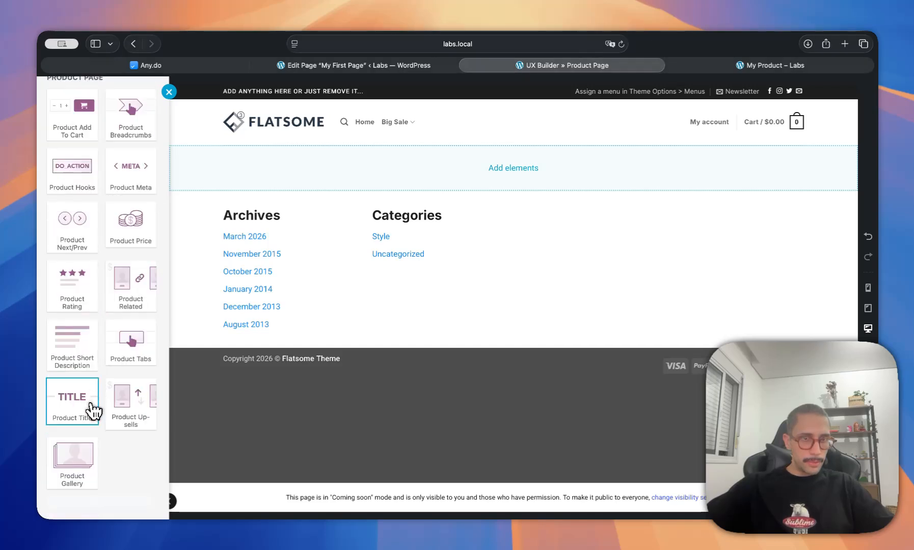
pyautogui.scroll(5, 93, 410)
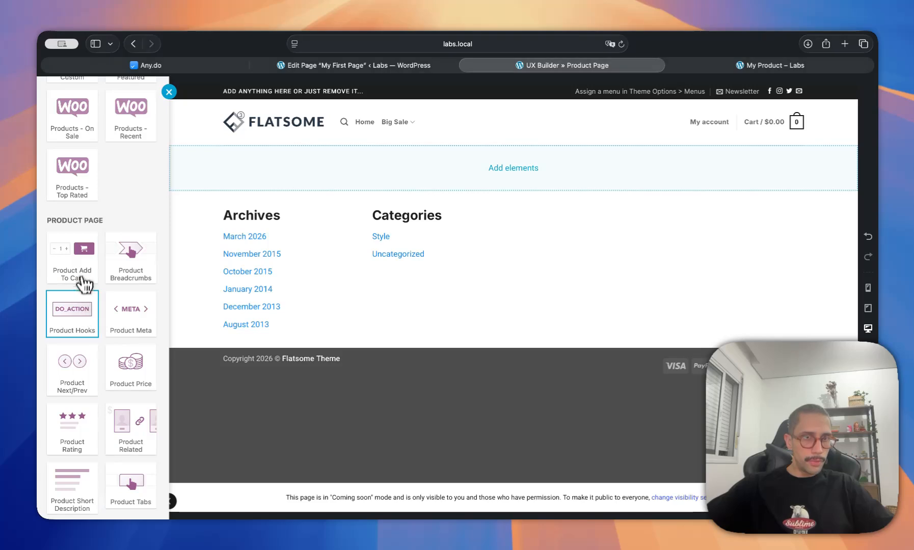
pyautogui.scroll(6, 92, 303)
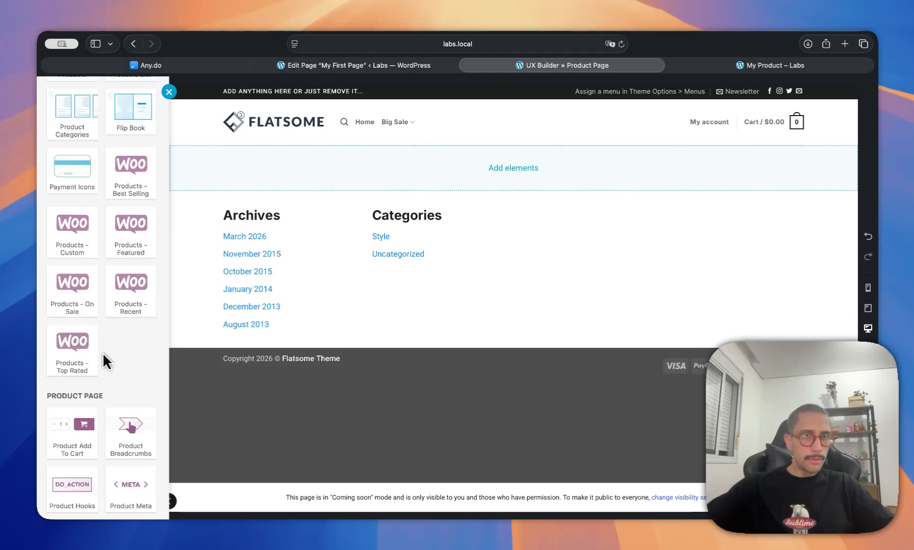
pyautogui.scroll(3, 111, 352)
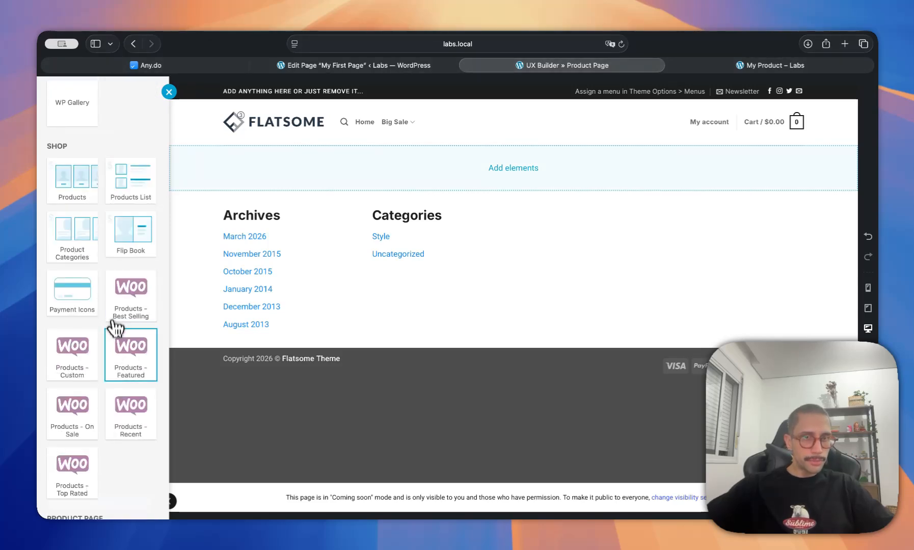
pyautogui.scroll(-8, 120, 322)
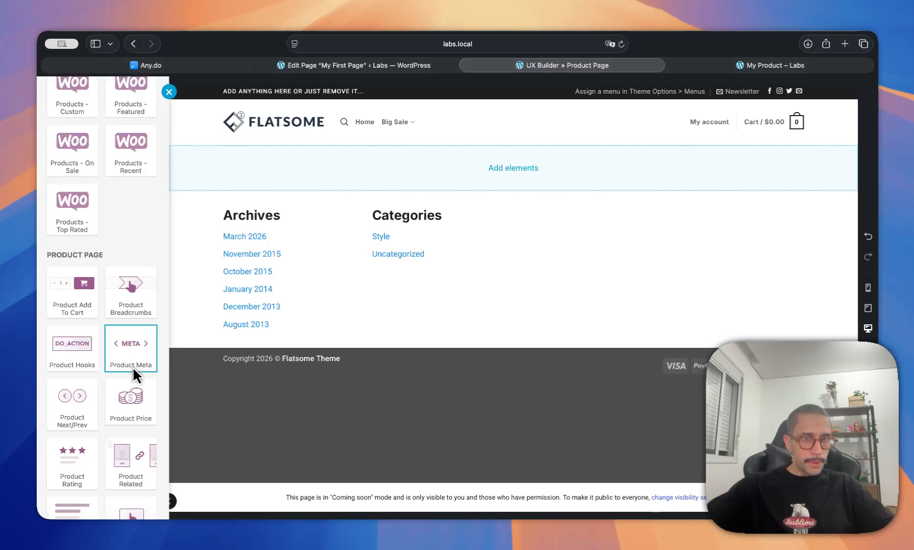
pyautogui.scroll(-5, 134, 378)
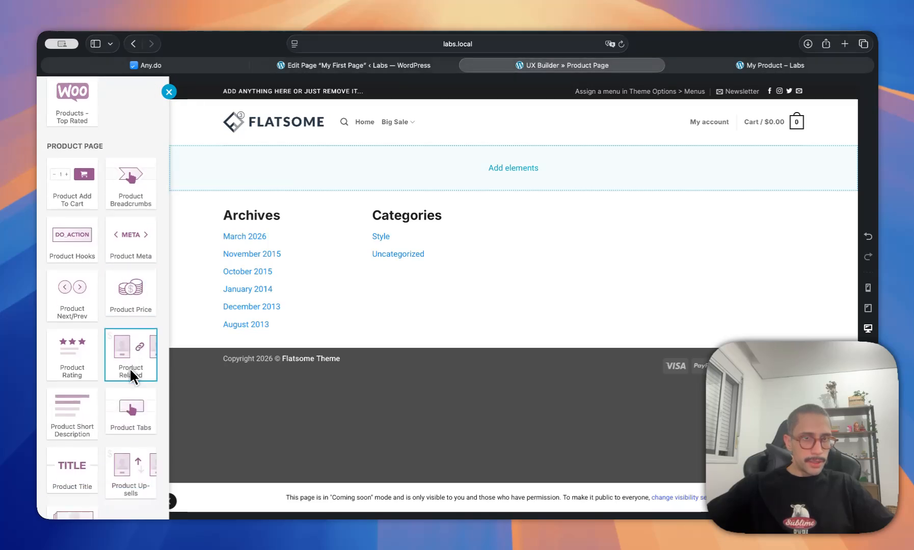
# Step: Try a Product Gallery element placed directly in the empty layout, and delete it
pyautogui.click(76, 466)
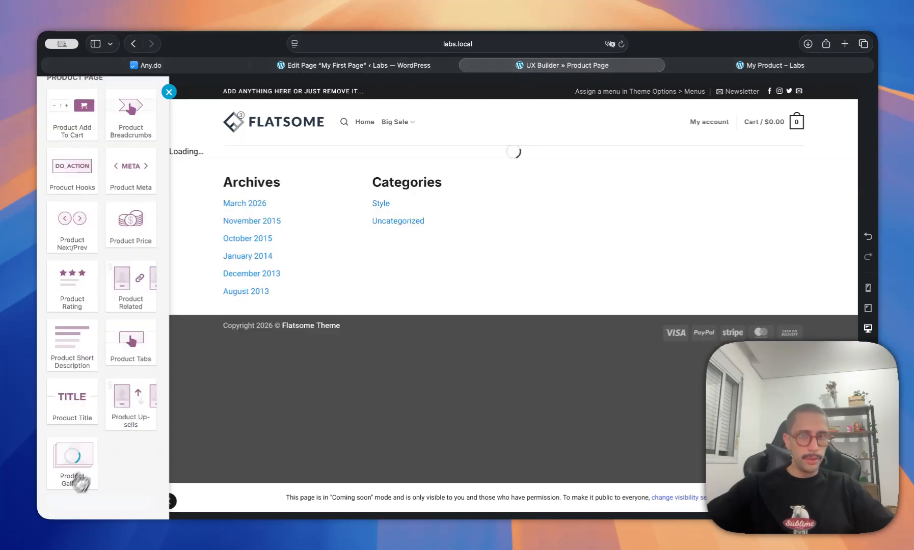
pyautogui.scroll(-10, 482, 312)
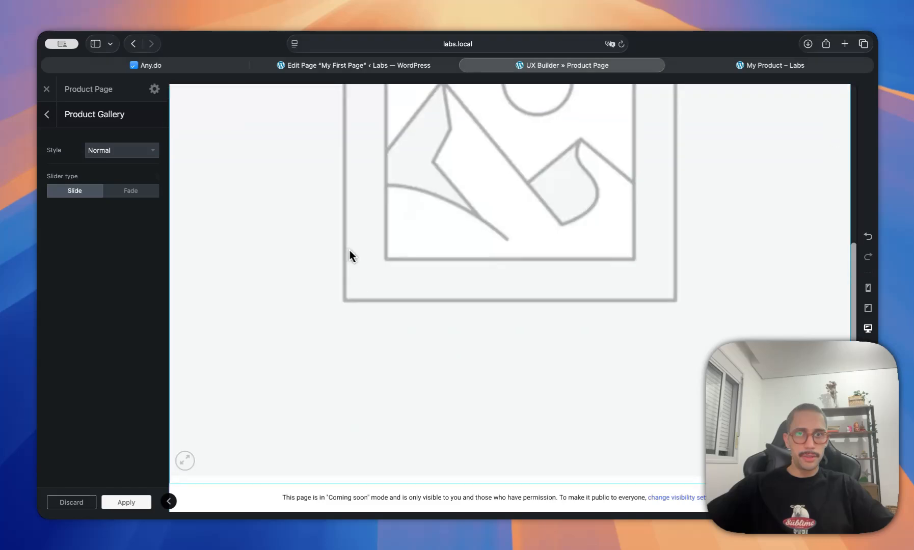
pyautogui.scroll(9, 506, 307)
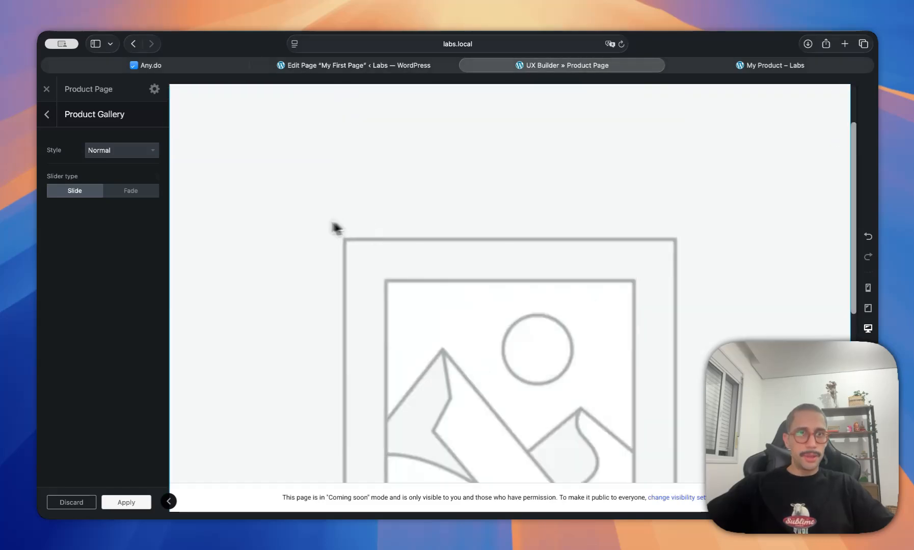
pyautogui.click(47, 115)
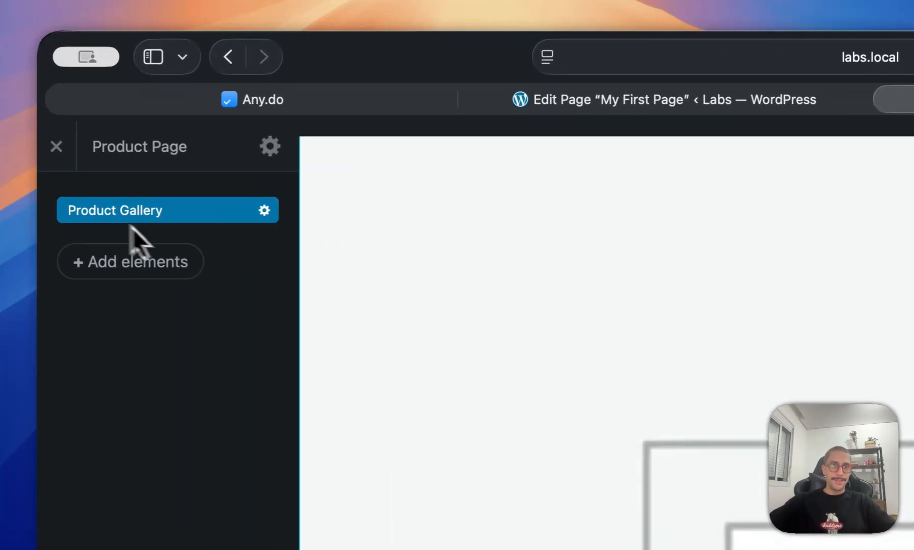
pyautogui.click(151, 122)
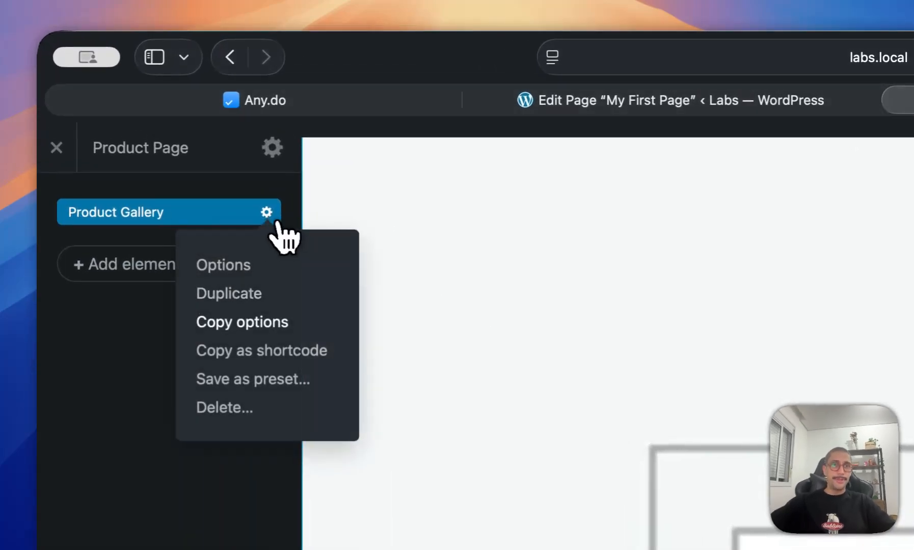
pyautogui.click(224, 407)
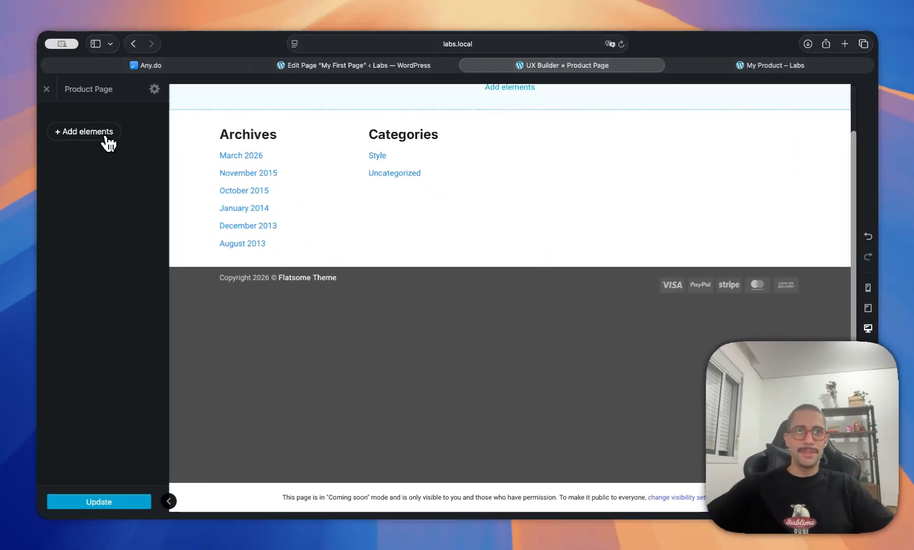
# Step: Add a Section to the empty product layout and insert a Row with the 2 Columns preset inside it
pyautogui.click(107, 137)
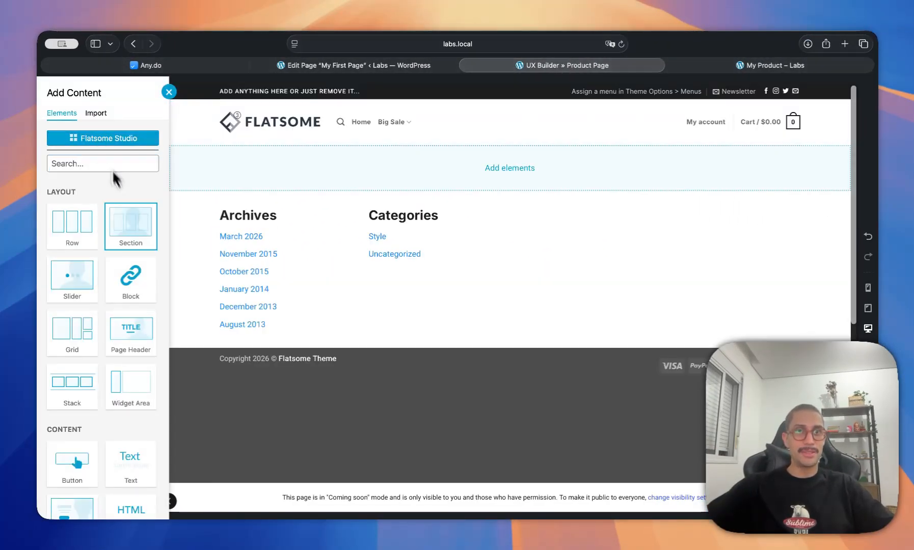
pyautogui.click(133, 229)
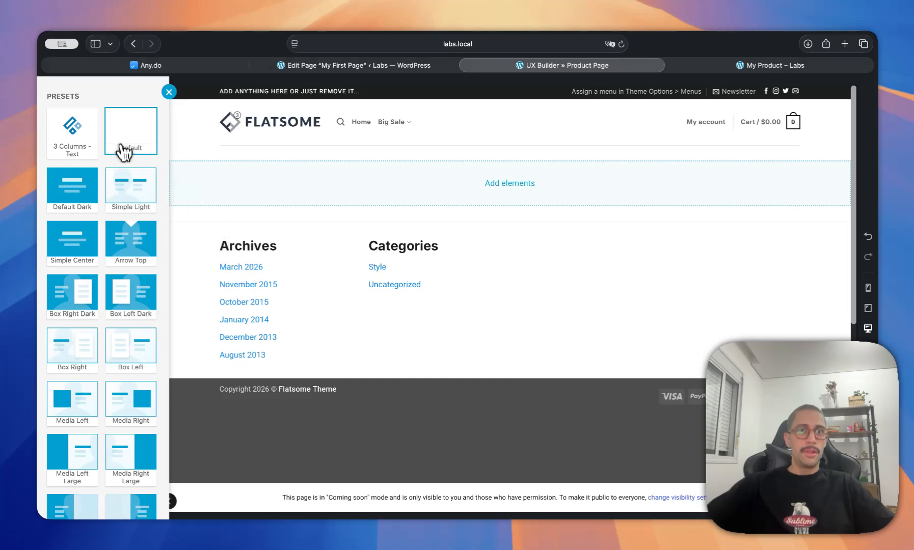
pyautogui.click(116, 199)
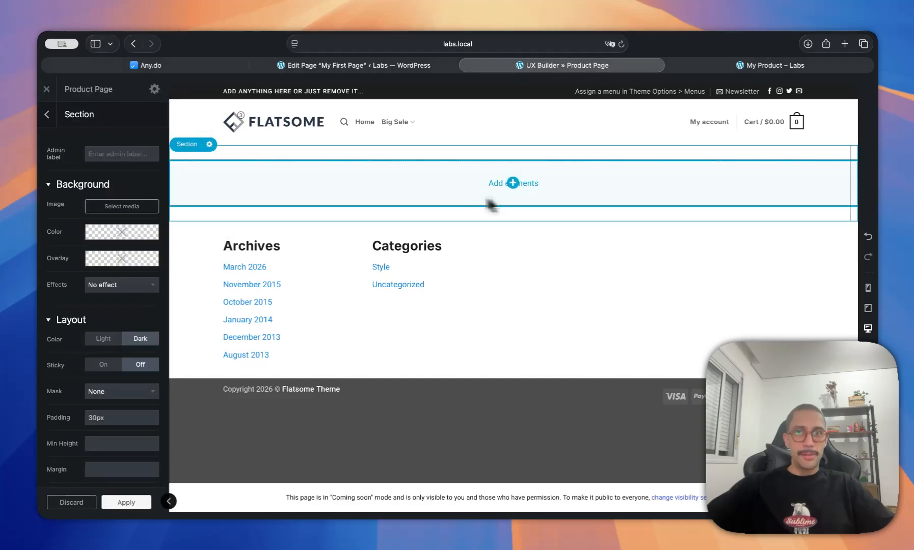
pyautogui.click(548, 194)
pyautogui.click(84, 201)
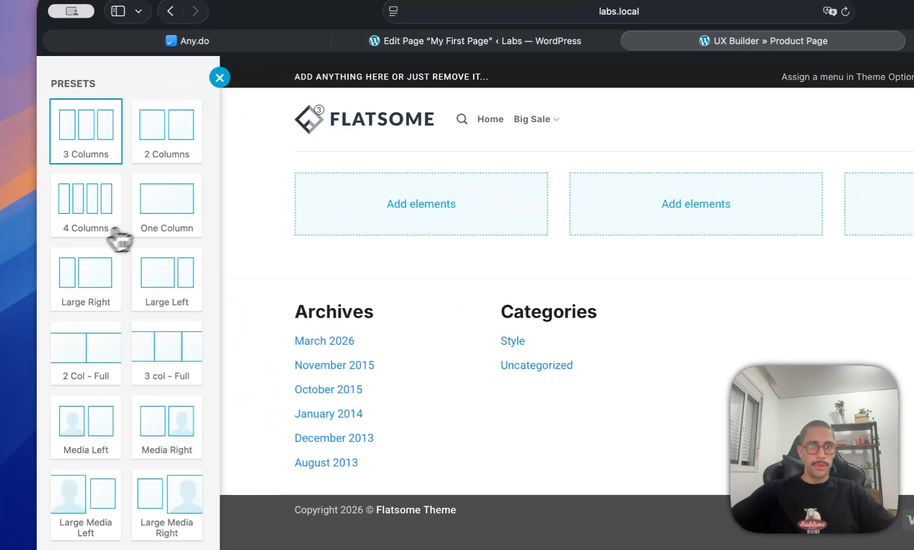
pyautogui.click(131, 131)
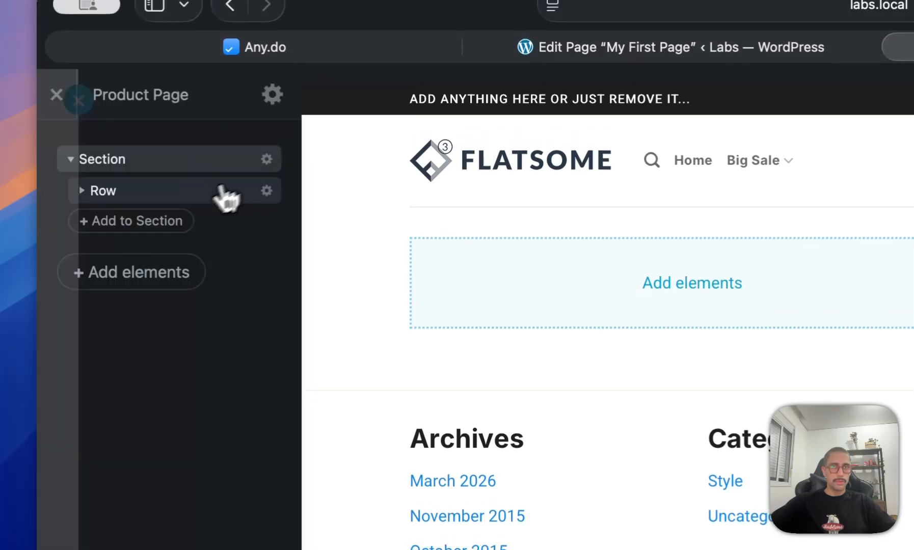
# Step: Set the row's column spacing to Collapse and its column padding to 15px on all four sides
pyautogui.click(222, 162)
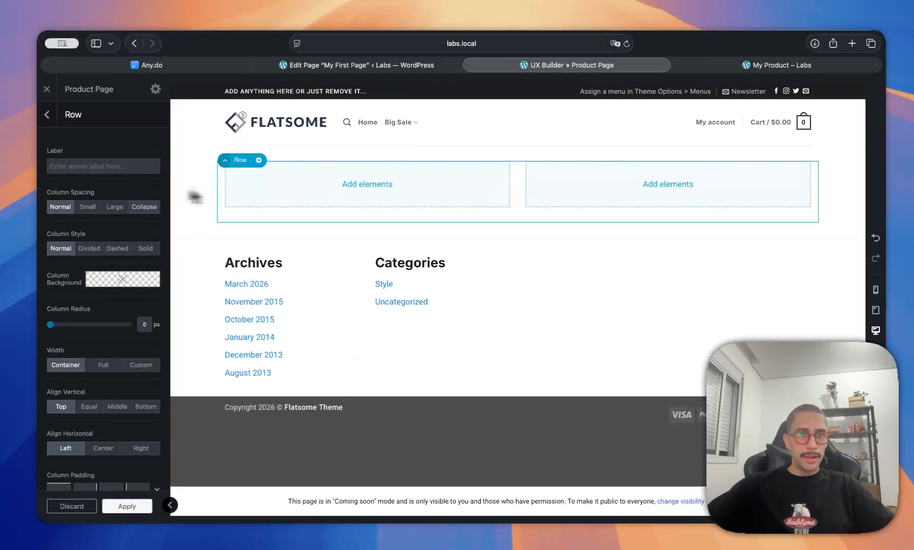
pyautogui.click(262, 329)
pyautogui.scroll(-3, 129, 266)
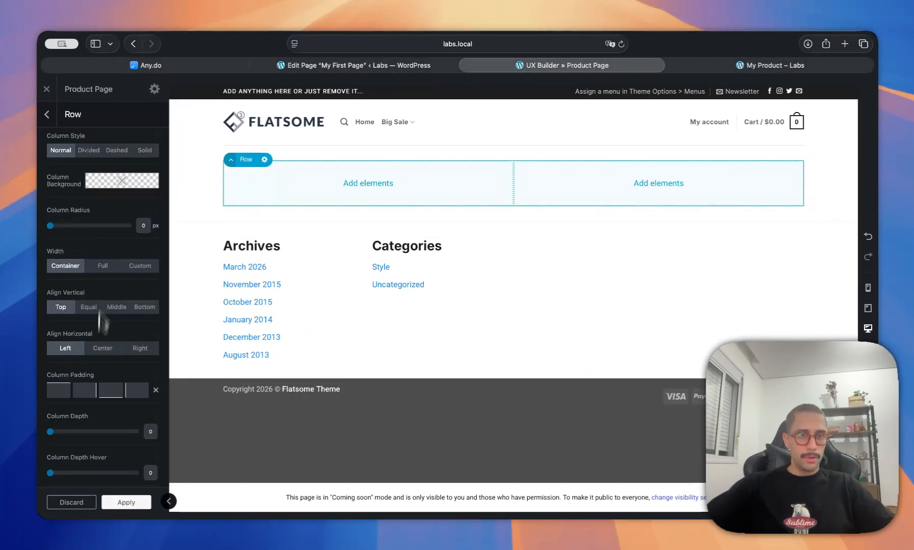
pyautogui.write('15')
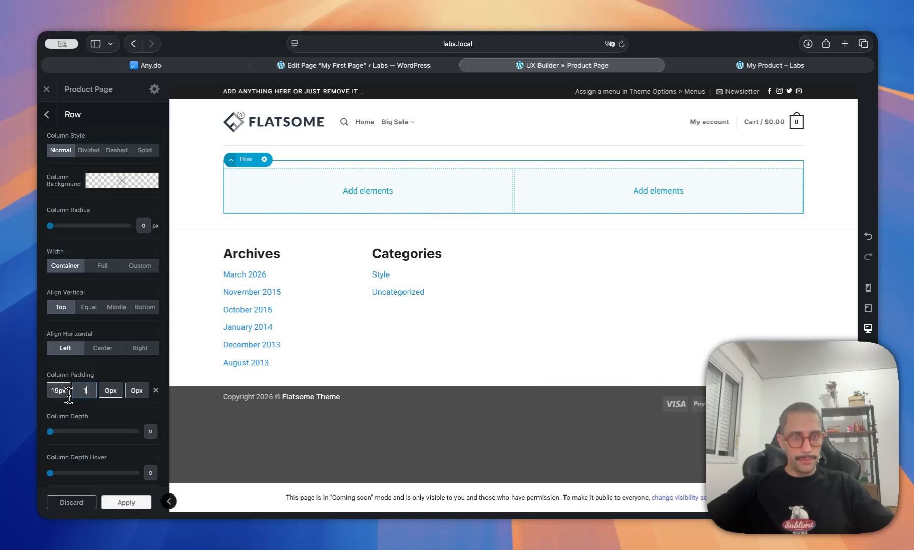
pyautogui.write('1515')
pyautogui.write('15')
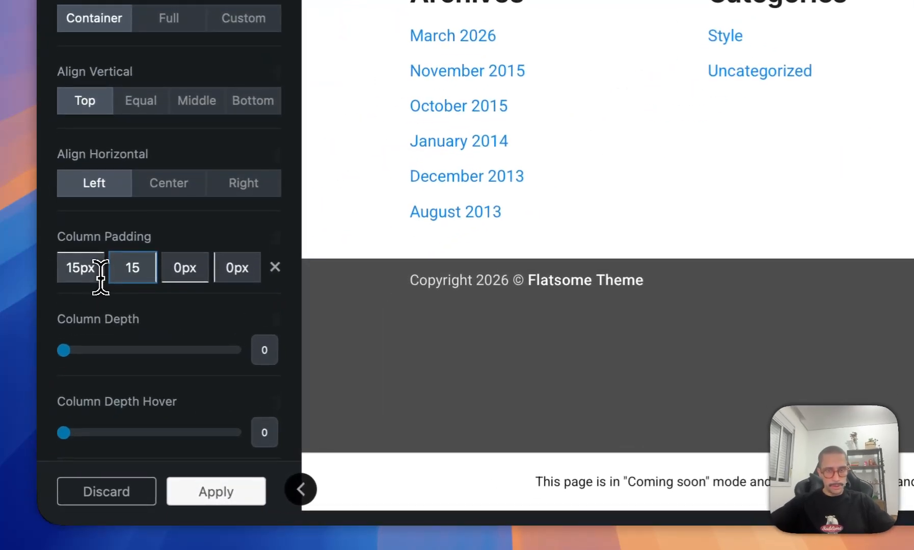
pyautogui.write('15')
pyautogui.press('Tab')
pyautogui.write('1')
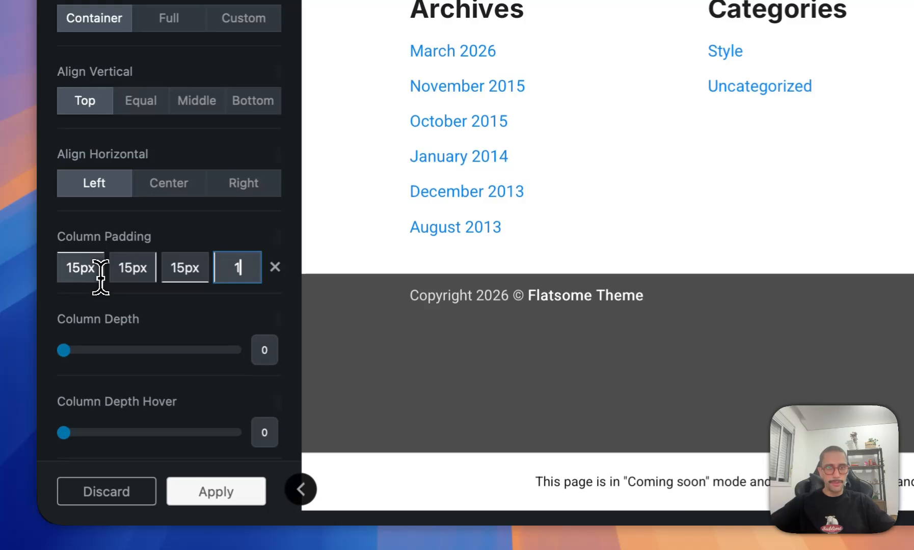
pyautogui.write('5')
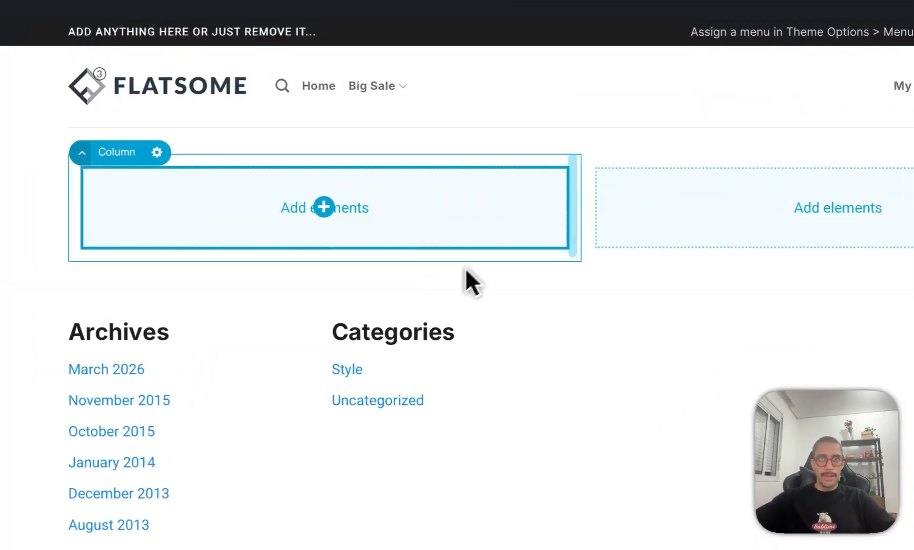
# Step: Find the Product Gallery element and add it to the row's first column
pyautogui.click(323, 208)
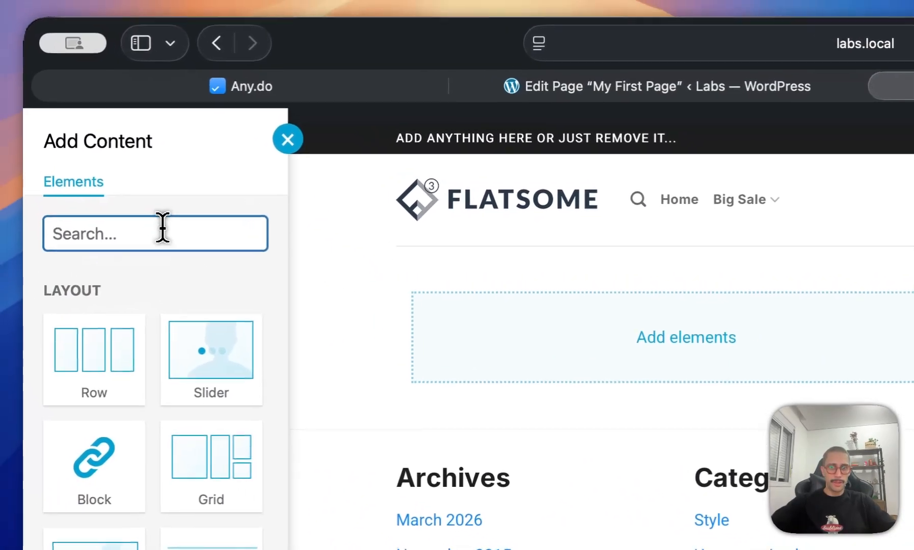
pyautogui.write('fgall')
pyautogui.press('super+a')
pyautogui.write('galle')
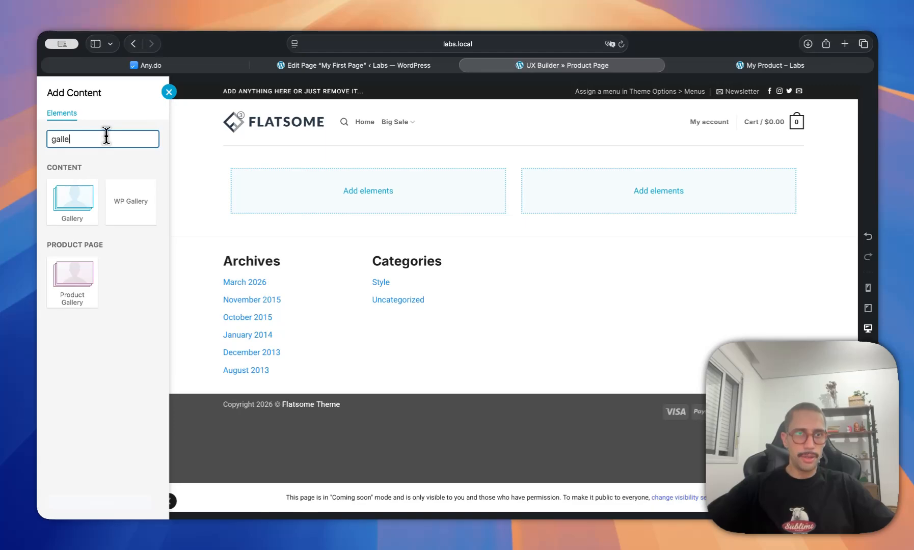
pyautogui.click(72, 282)
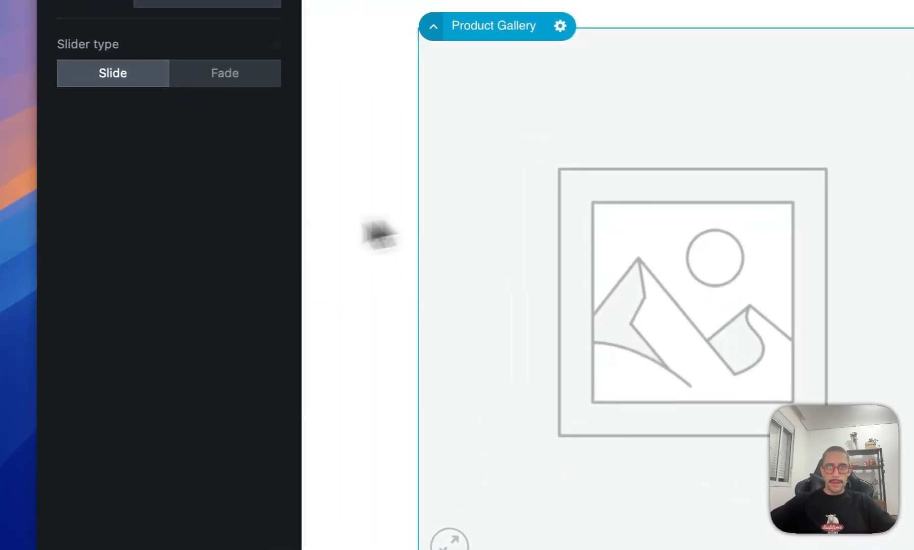
# Step: Try the Product Hooks element in the second column, review its output, and delete it
pyautogui.click(818, 164)
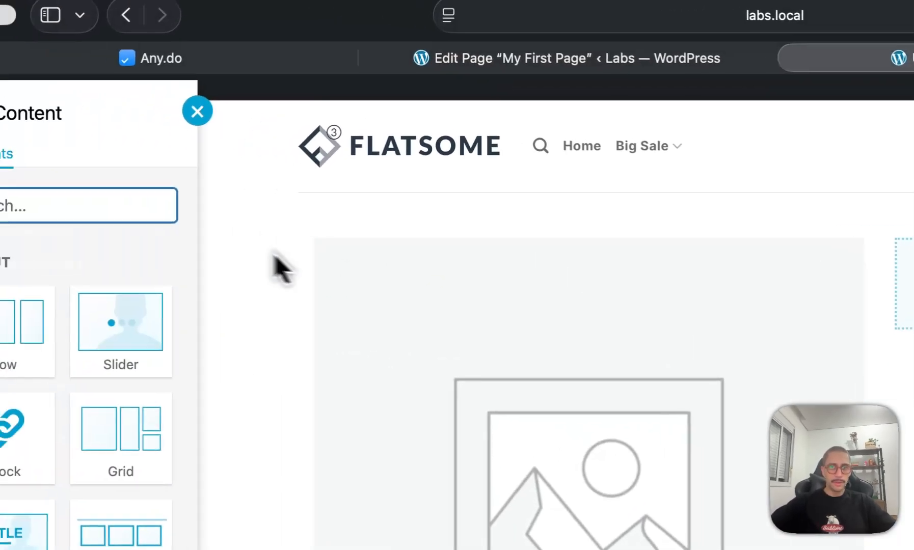
pyautogui.write('hook')
pyautogui.click(105, 343)
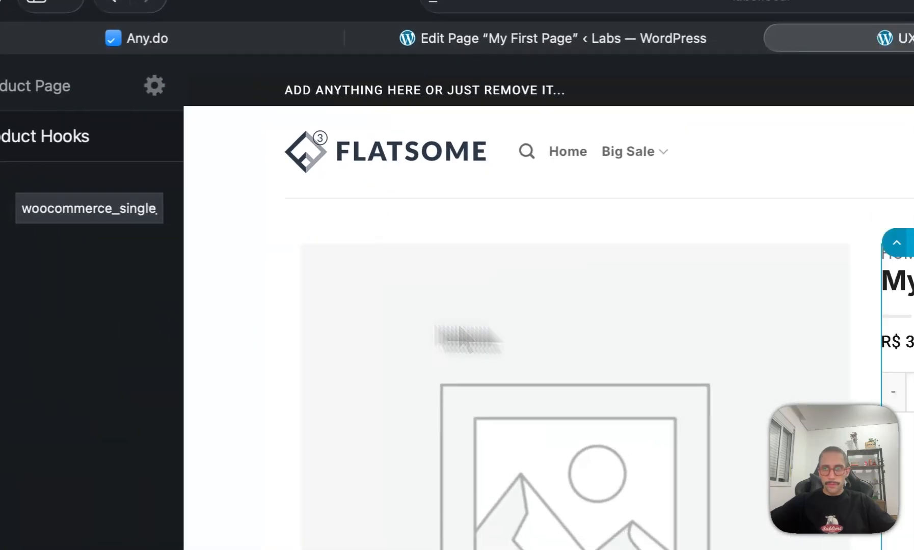
pyautogui.scroll(-2, 621, 350)
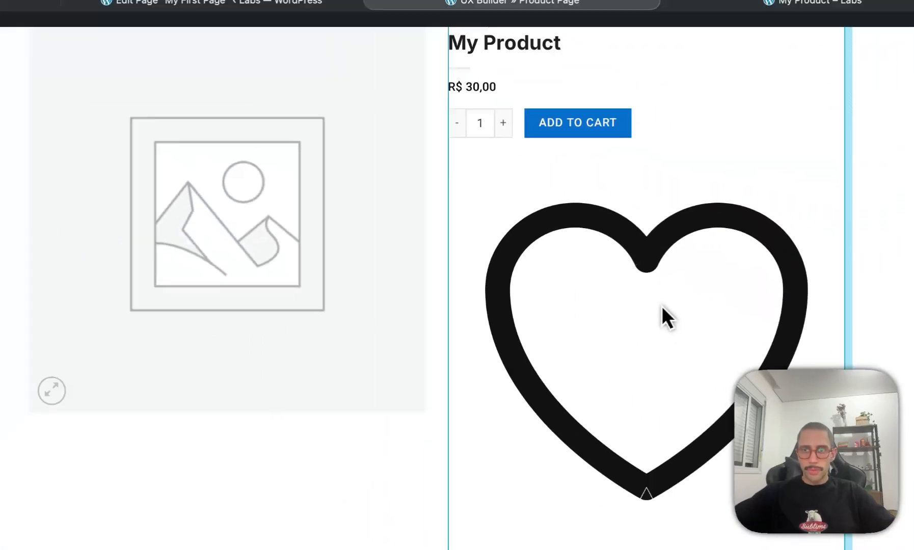
pyautogui.scroll(-4, 661, 306)
pyautogui.scroll(8, 664, 318)
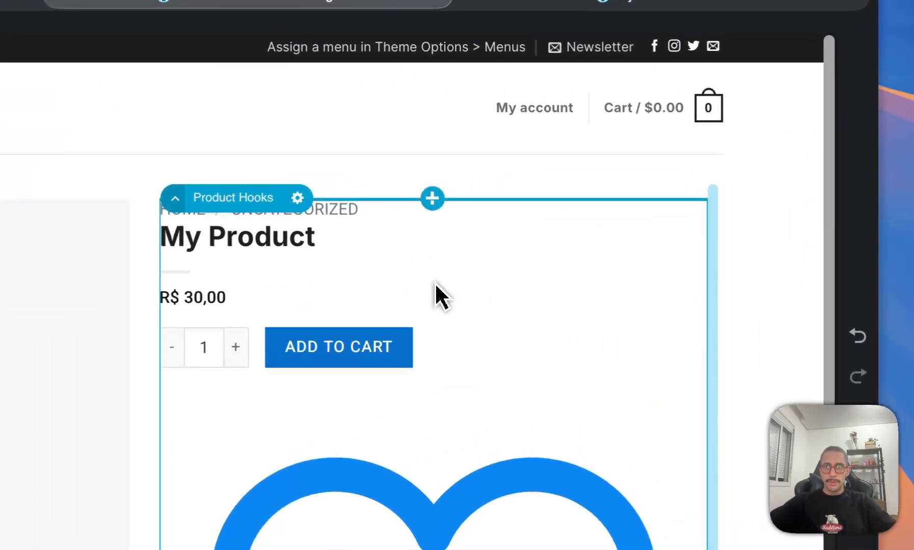
pyautogui.click(297, 197)
pyautogui.press('Delete')
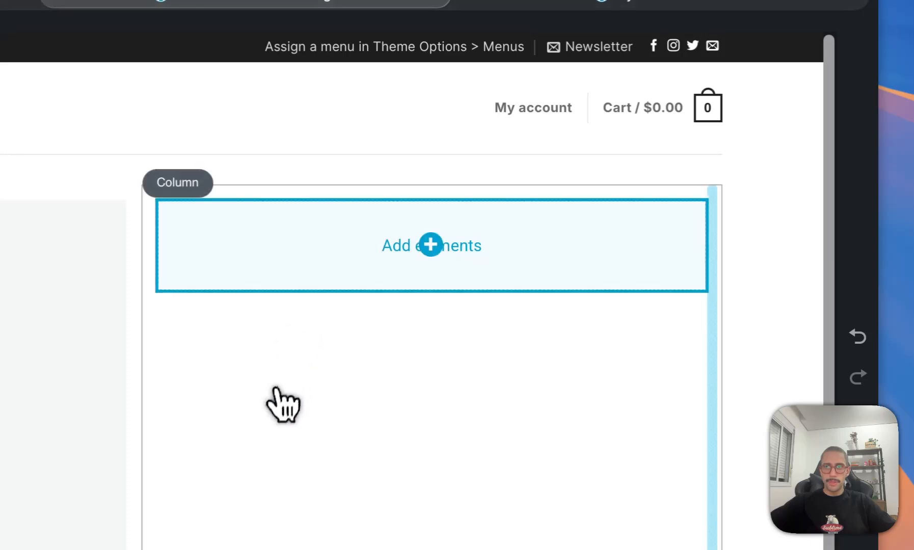
# Step: Add a Product Price element to the second column and set its size to X-Large
pyautogui.click(398, 266)
pyautogui.write('price')
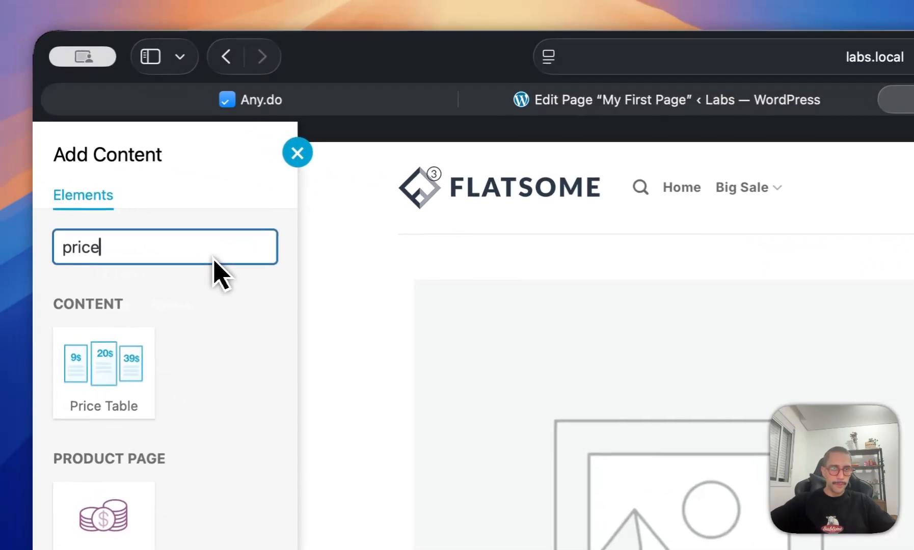
pyautogui.click(103, 516)
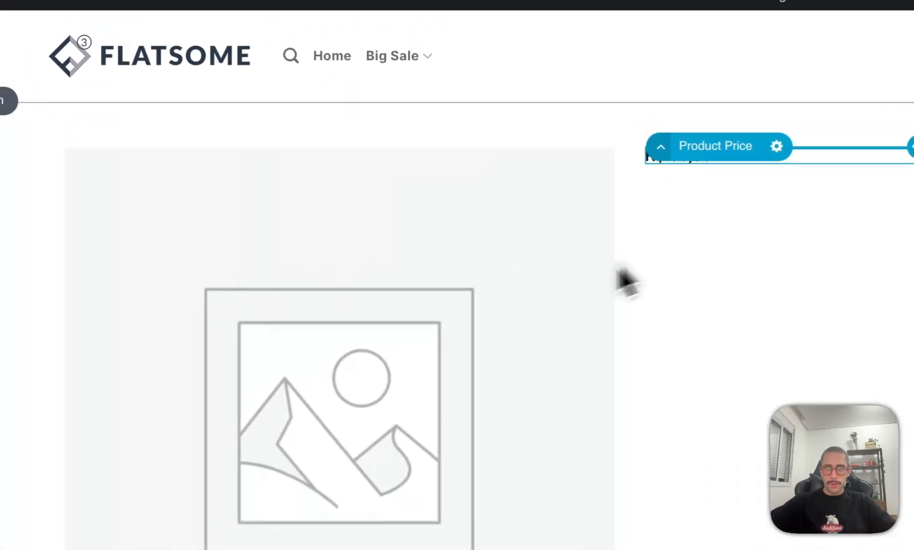
pyautogui.click(181, 252)
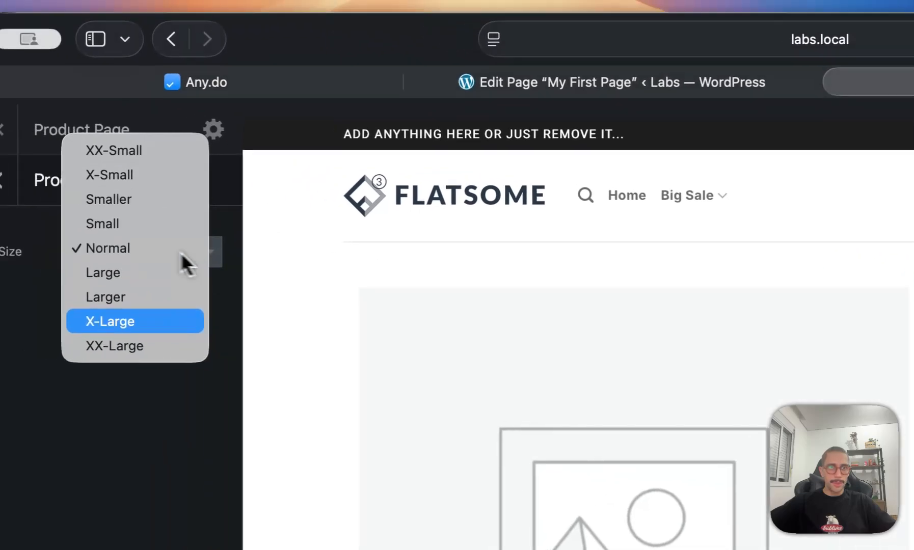
pyautogui.click(142, 322)
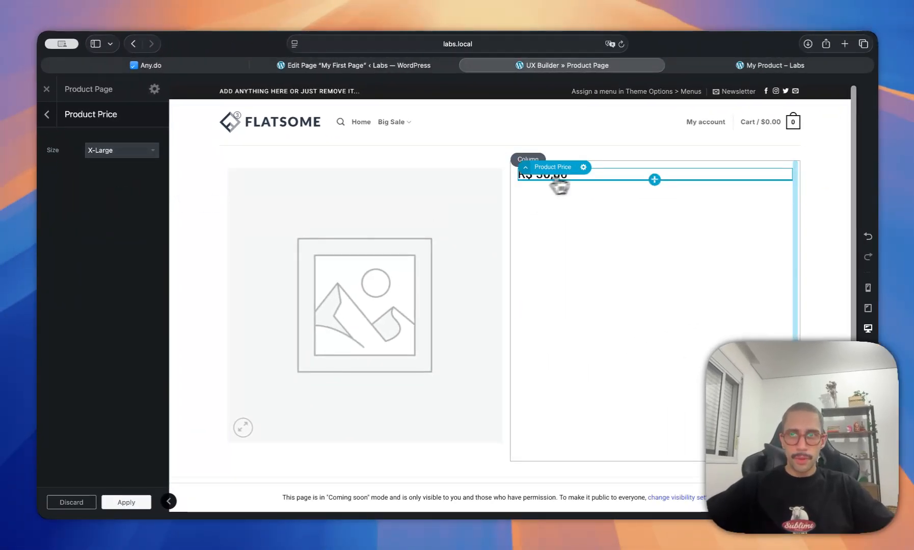
# Step: Add a Product Title element to the second column, move it above the Product Price, and return to the layout's element structure
pyautogui.click(654, 179)
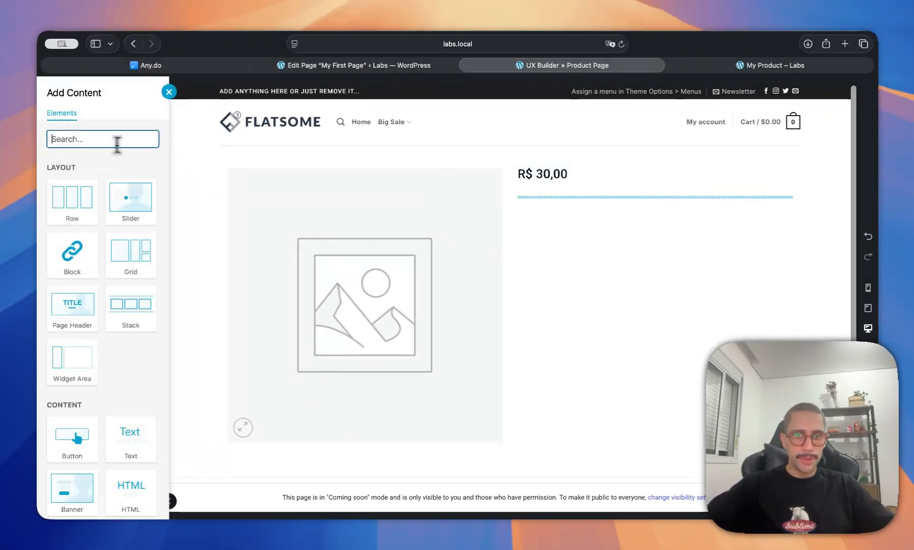
pyautogui.write('titl')
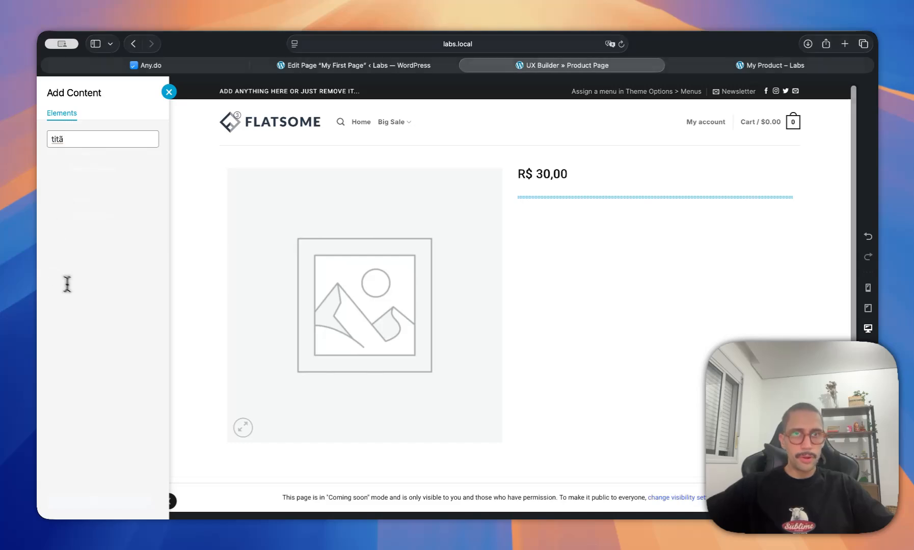
pyautogui.write(' titl')
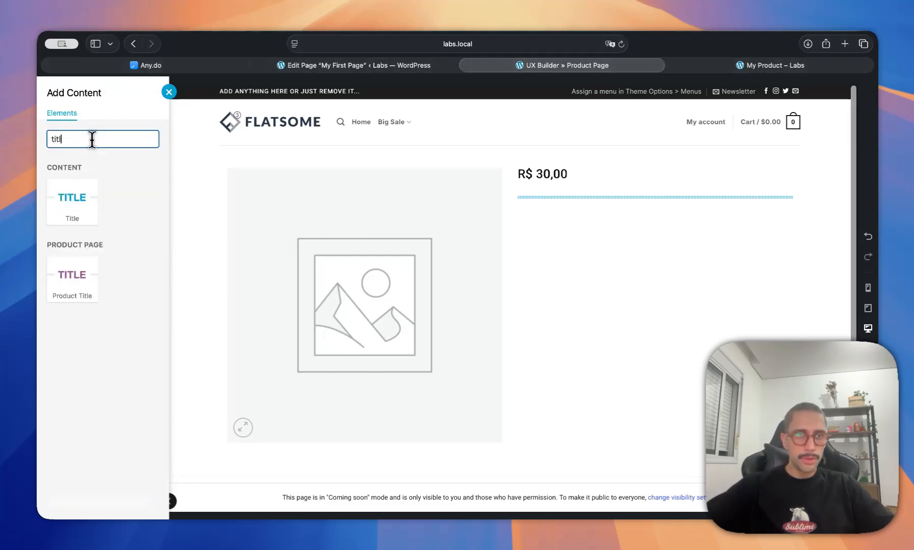
pyautogui.click(72, 279)
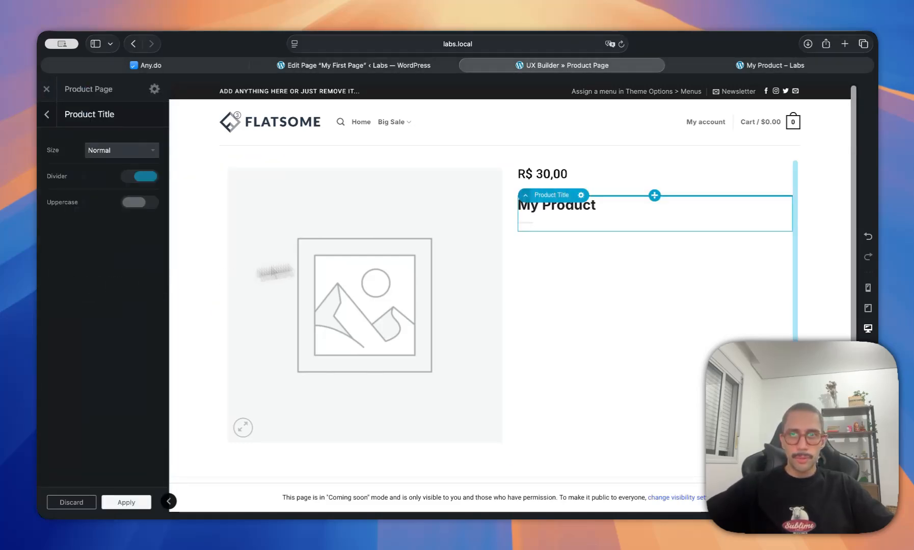
pyautogui.moveTo(551, 198)
pyautogui.mouseDown()
pyautogui.moveTo(551, 175)
pyautogui.moveTo(559, 214)
pyautogui.mouseUp()
pyautogui.click(554, 175)
pyautogui.click(563, 237)
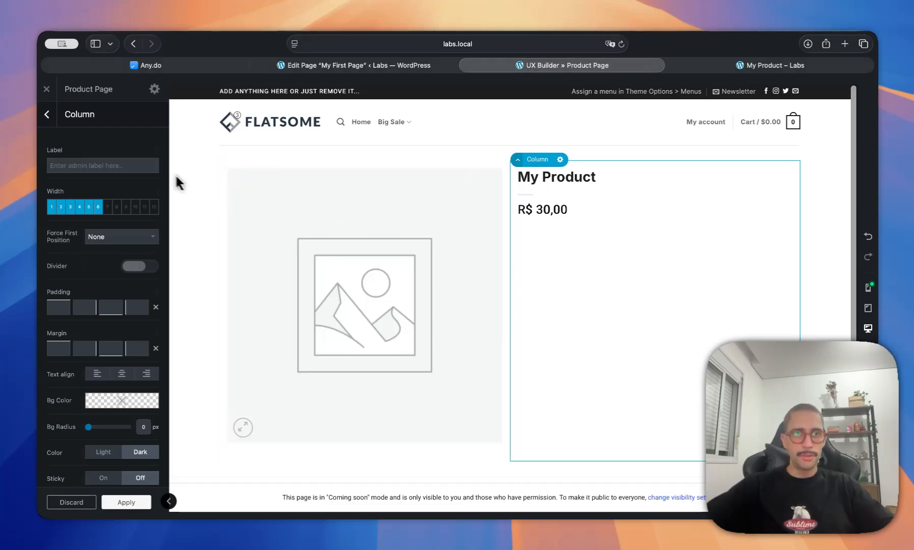
pyautogui.click(110, 120)
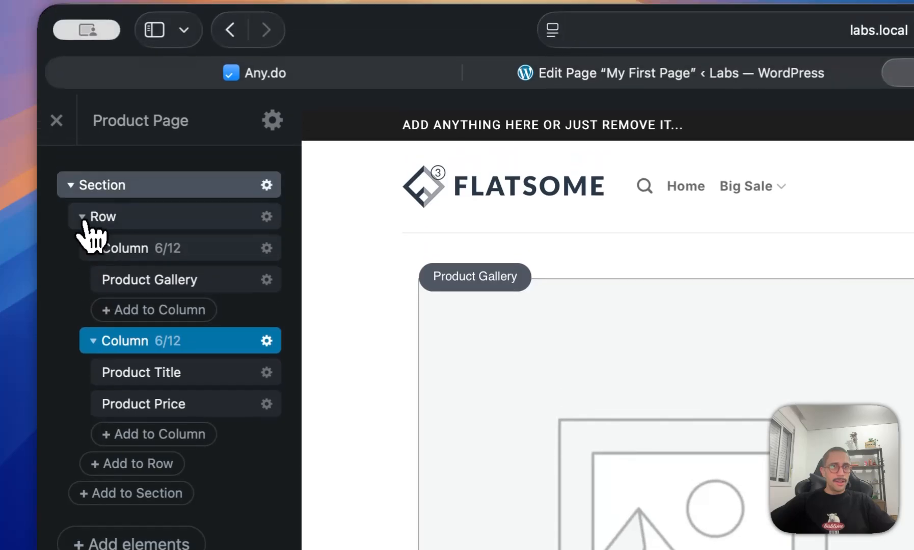
# Step: Collapse the layout's section structure, exit the Product Page builder, and review the My Product page on the site
pyautogui.click(71, 205)
pyautogui.click(70, 209)
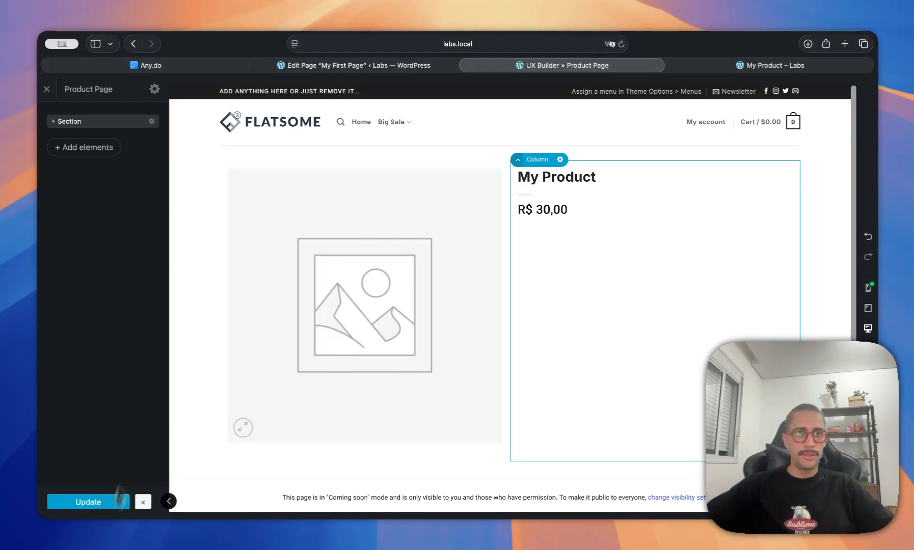
pyautogui.click(47, 90)
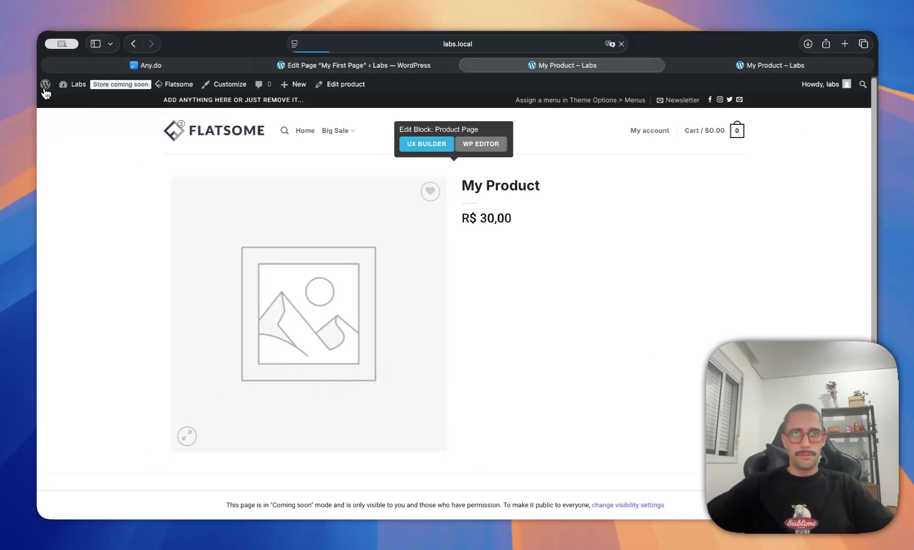
pyautogui.scroll(-5, 586, 245)
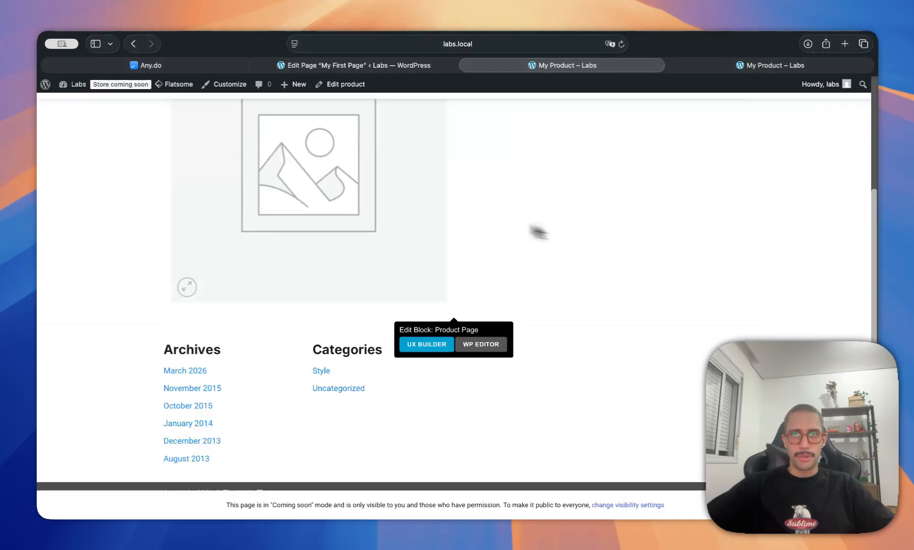
pyautogui.scroll(5, 530, 254)
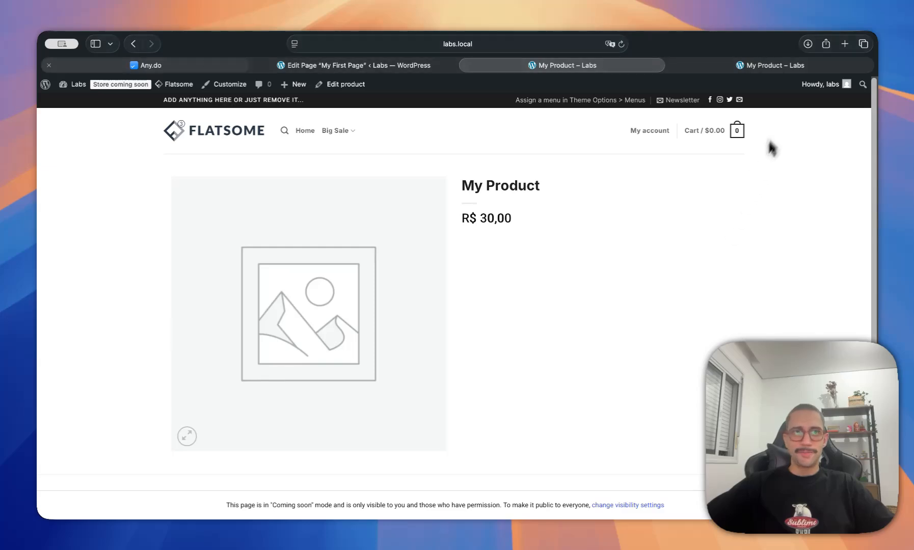
# Step: Switch to Any.do and mark the "Common beginner mistakes" task as completed in the Flatsome tutorial list
pyautogui.click(209, 65)
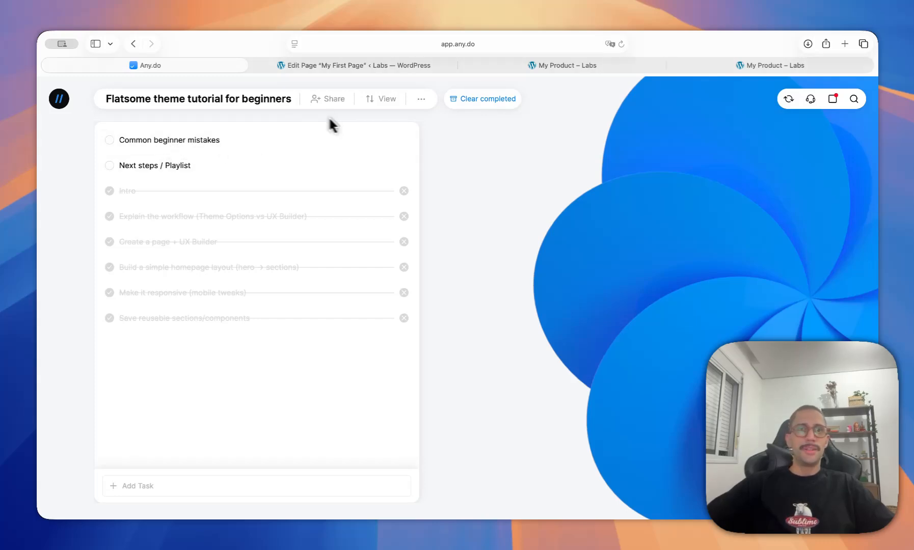
pyautogui.click(110, 140)
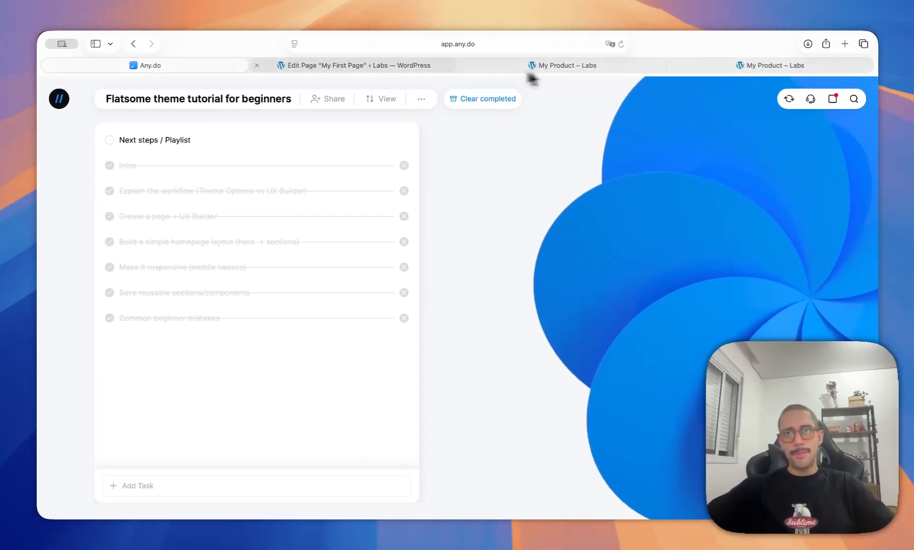
pyautogui.moveTo(383, 75)
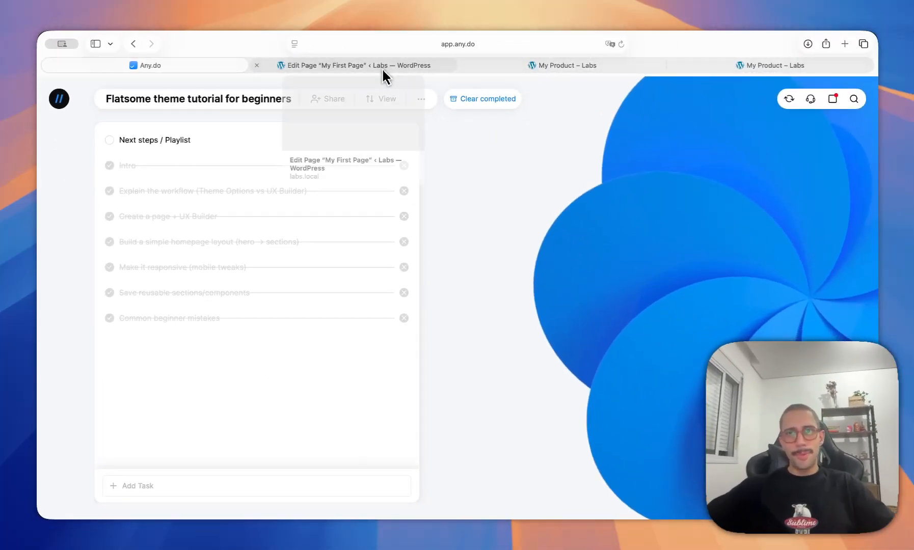